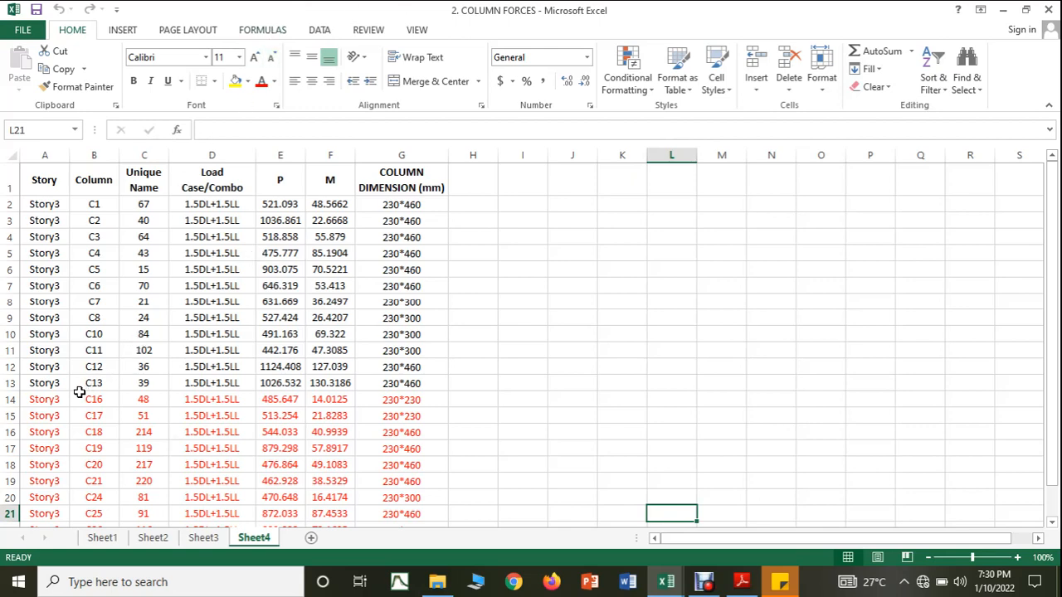
Step: Review the column list, switch to the COLUMN DESIGN workbook and enter column number 1 in cell O1
{"action": "scroll", "coordinate": [79, 392], "scroll_direction": "down", "scroll_amount": 1}
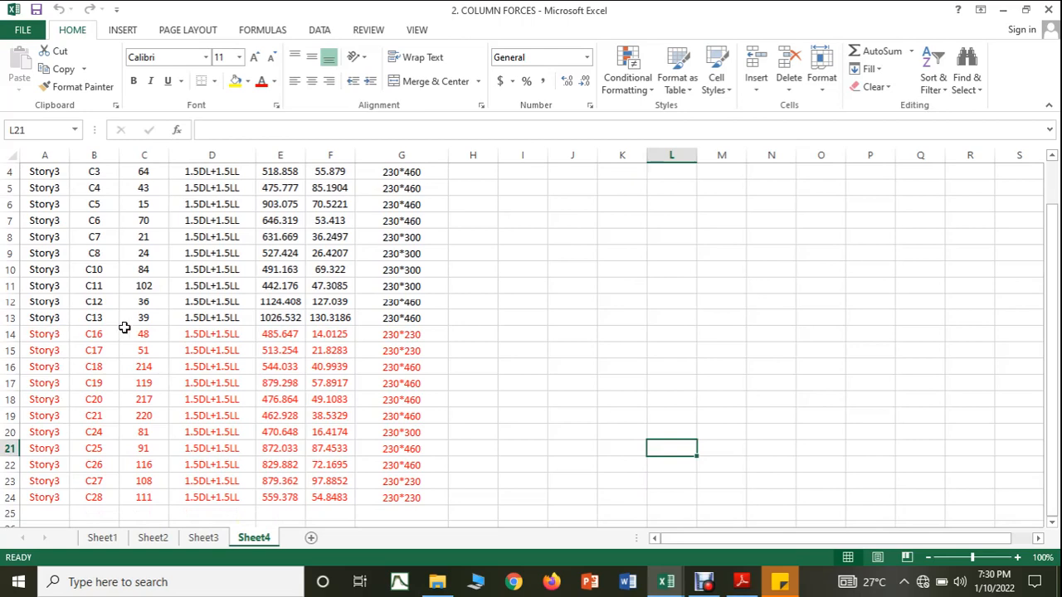
{"action": "scroll", "coordinate": [124, 328], "scroll_direction": "up", "scroll_amount": 1}
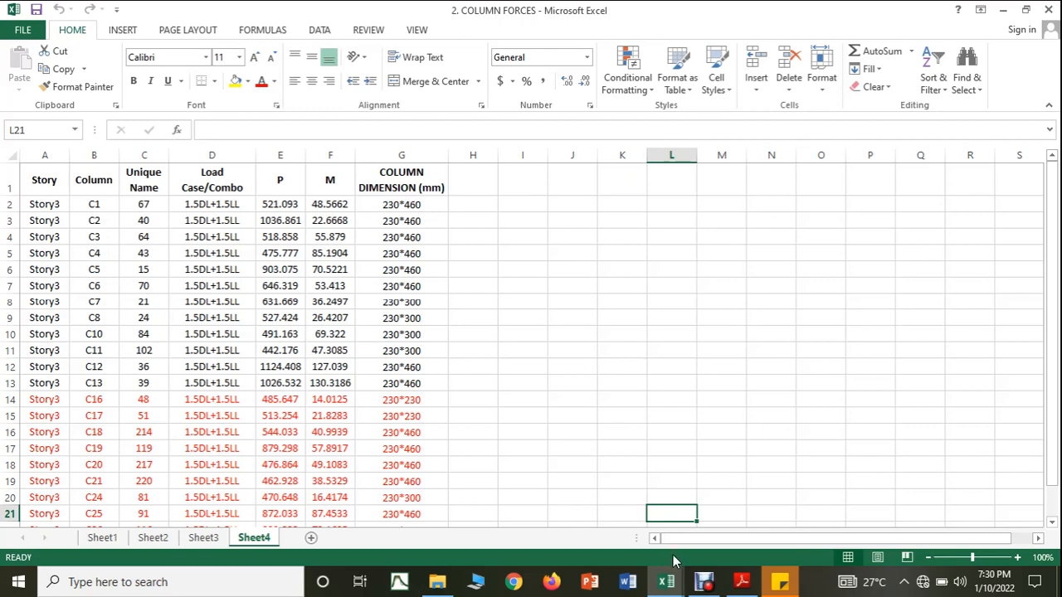
{"action": "left_click", "coordinate": [674, 583]}
{"action": "left_click", "coordinate": [631, 531]}
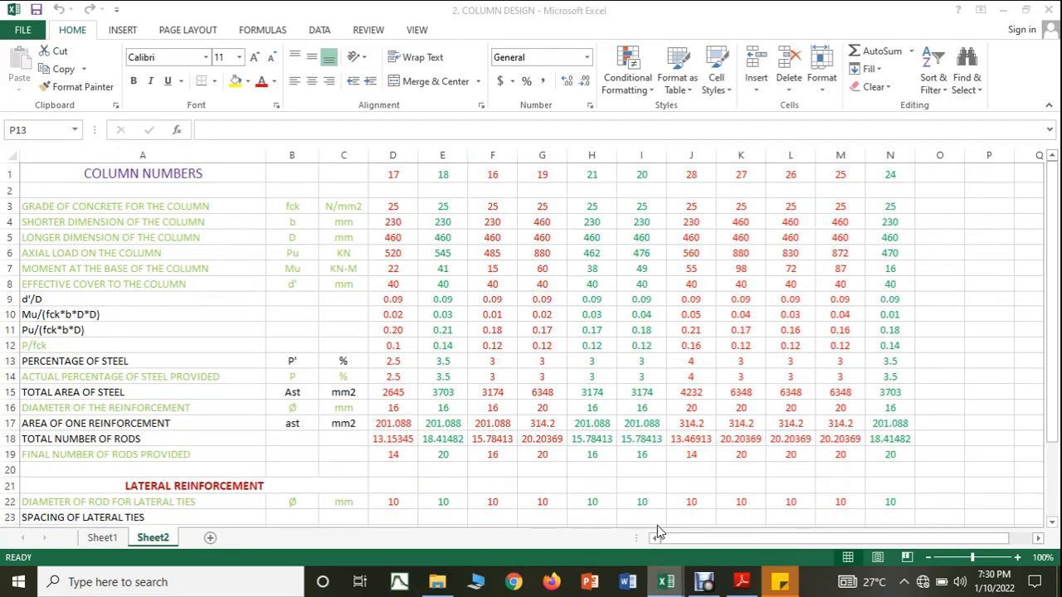
{"action": "left_click", "coordinate": [923, 177]}
{"action": "type", "text": "1"}
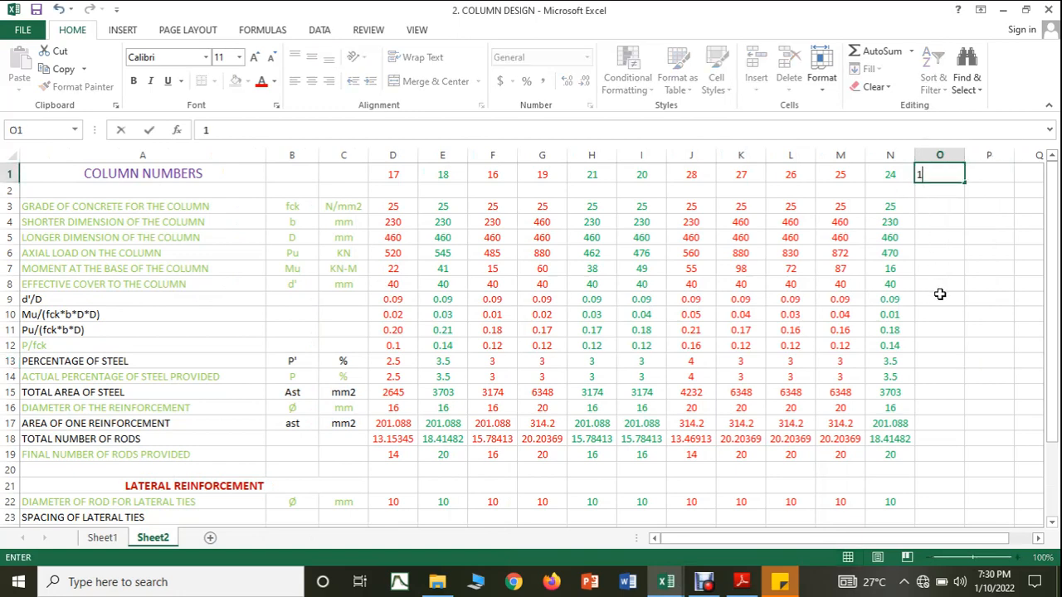
{"action": "key", "text": "Return"}
{"action": "left_click", "coordinate": [941, 294]}
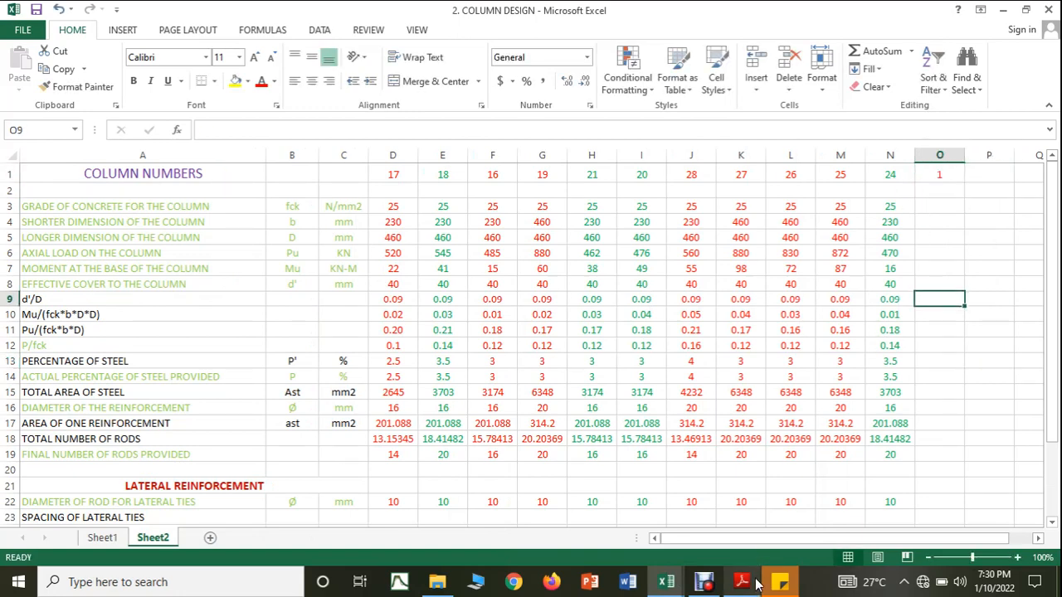
Step: Check column C1's axial load, moment and dimensions in the COLUMN FORCES workbook and return to COLUMN DESIGN
{"action": "mouse_move", "coordinate": [676, 586]}
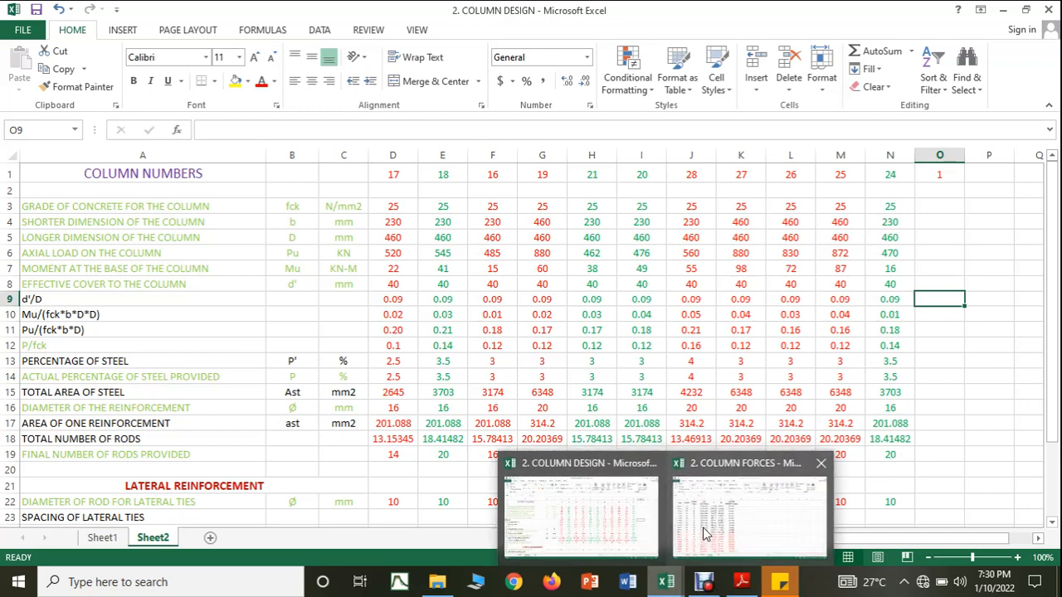
{"action": "left_click", "coordinate": [705, 524]}
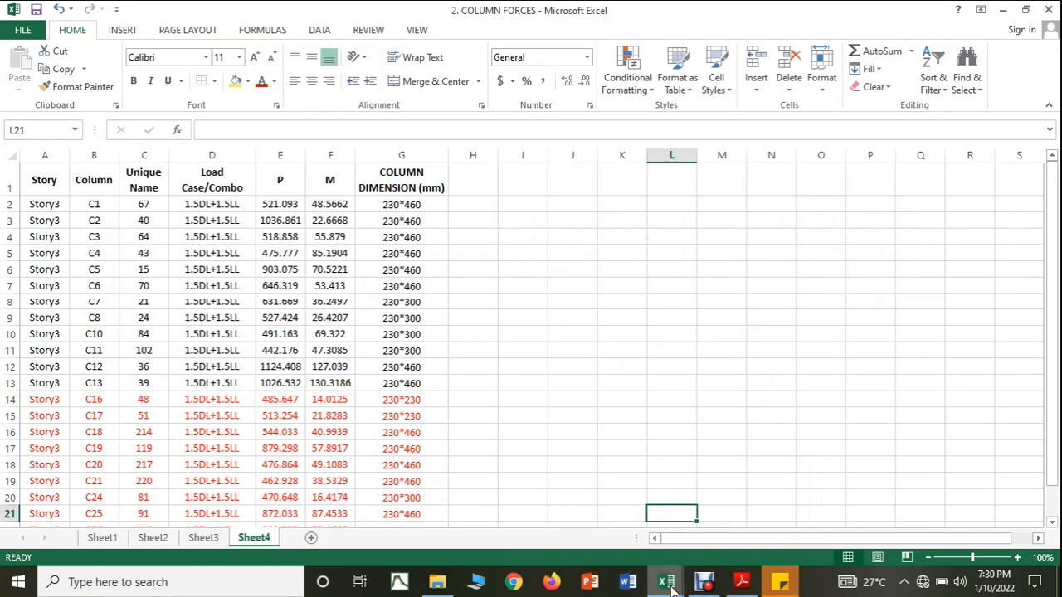
{"action": "mouse_move", "coordinate": [668, 581]}
{"action": "left_click", "coordinate": [635, 524]}
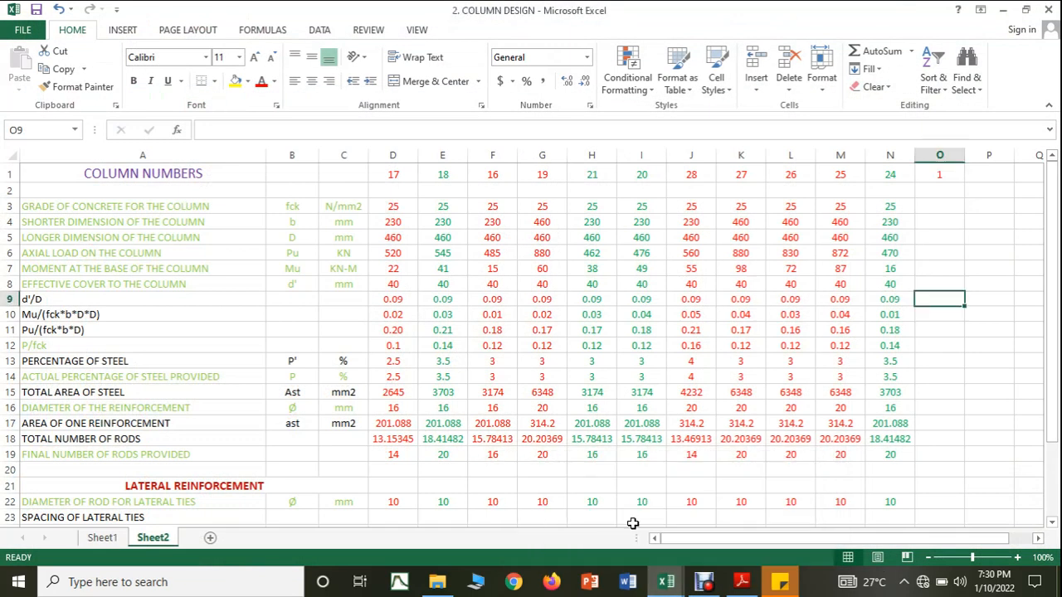
{"action": "left_click", "coordinate": [933, 238]}
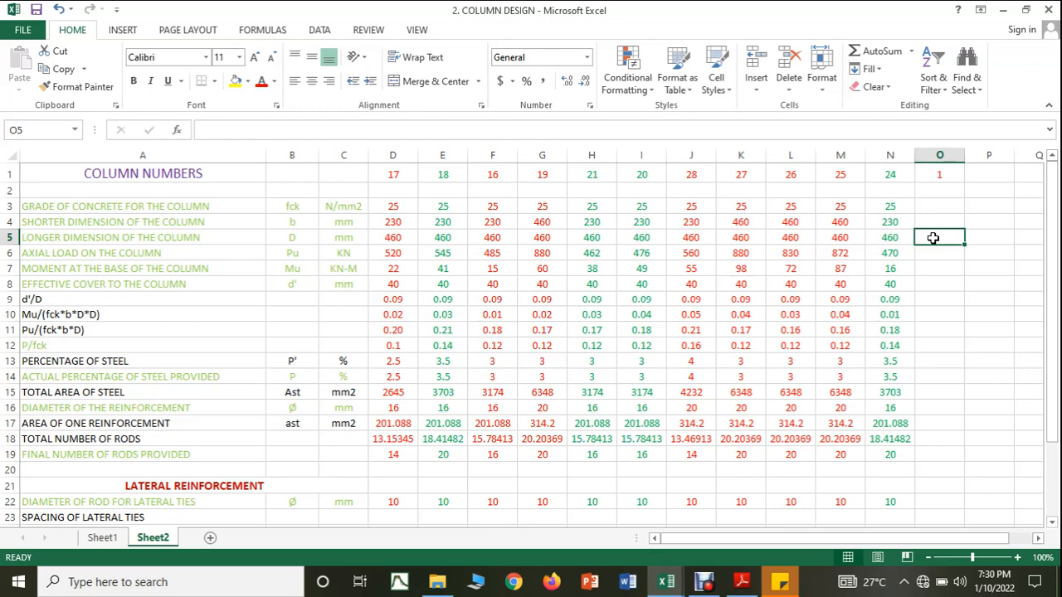
{"action": "type", "text": "51"}
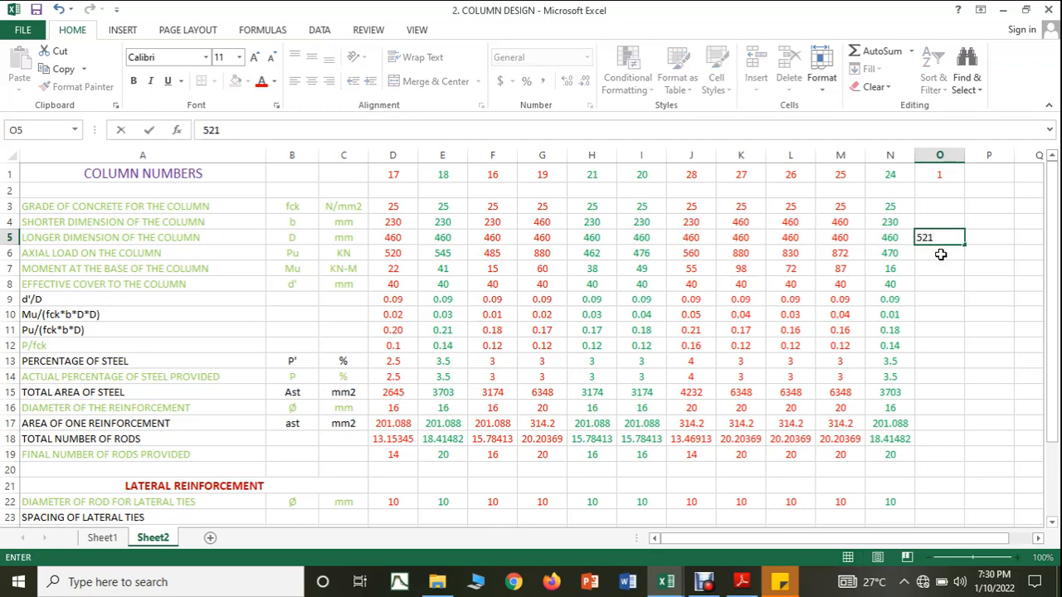
{"action": "key", "text": "Return"}
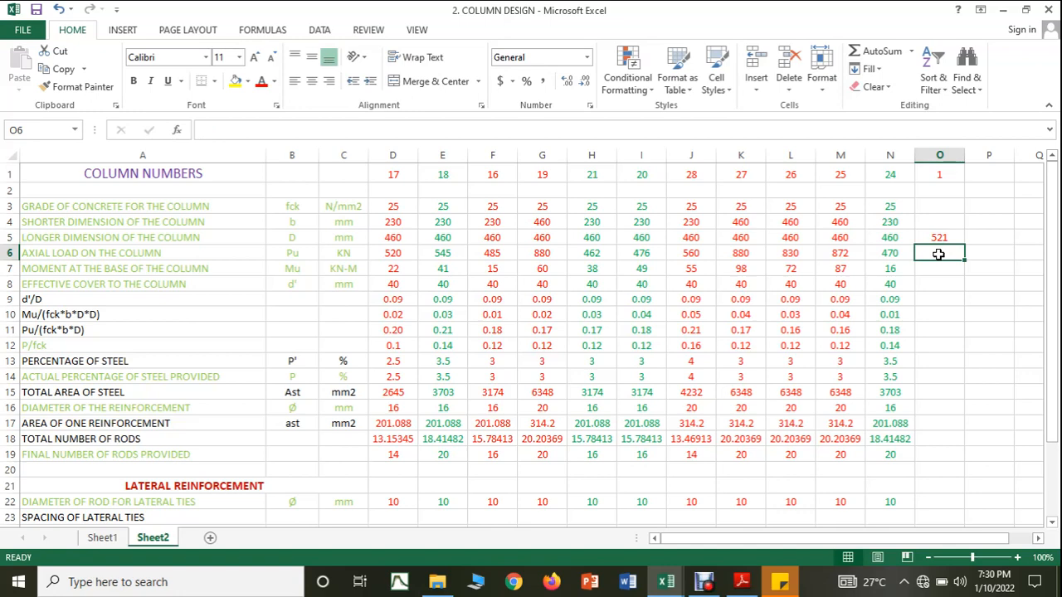
Step: Enter 521 kN as the axial load and 48 kN-m as the base moment for column 1
{"action": "type", "text": "521"}
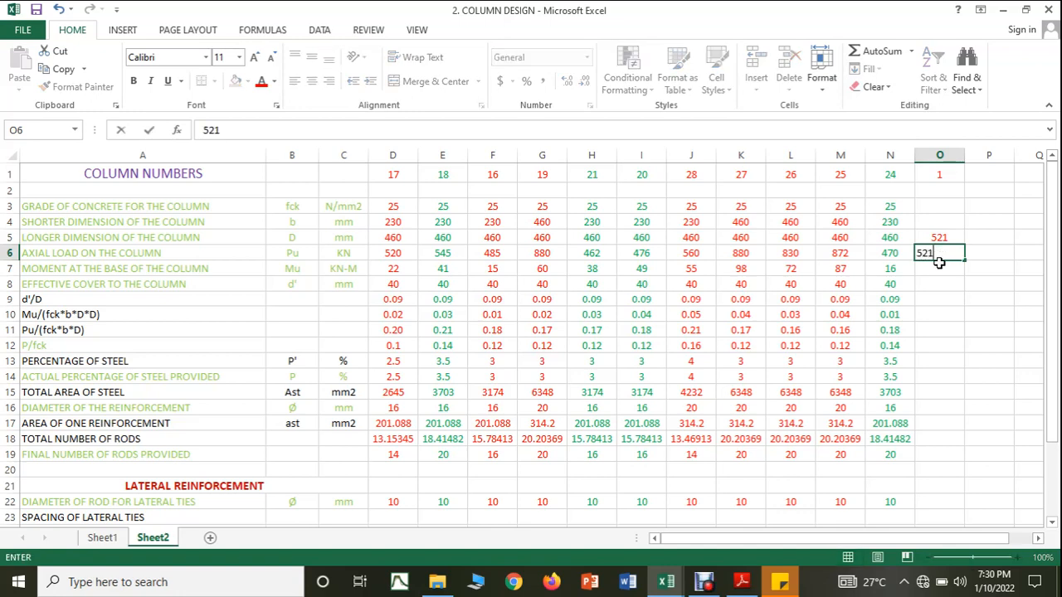
{"action": "left_click", "coordinate": [939, 269]}
{"action": "type", "text": "48"}
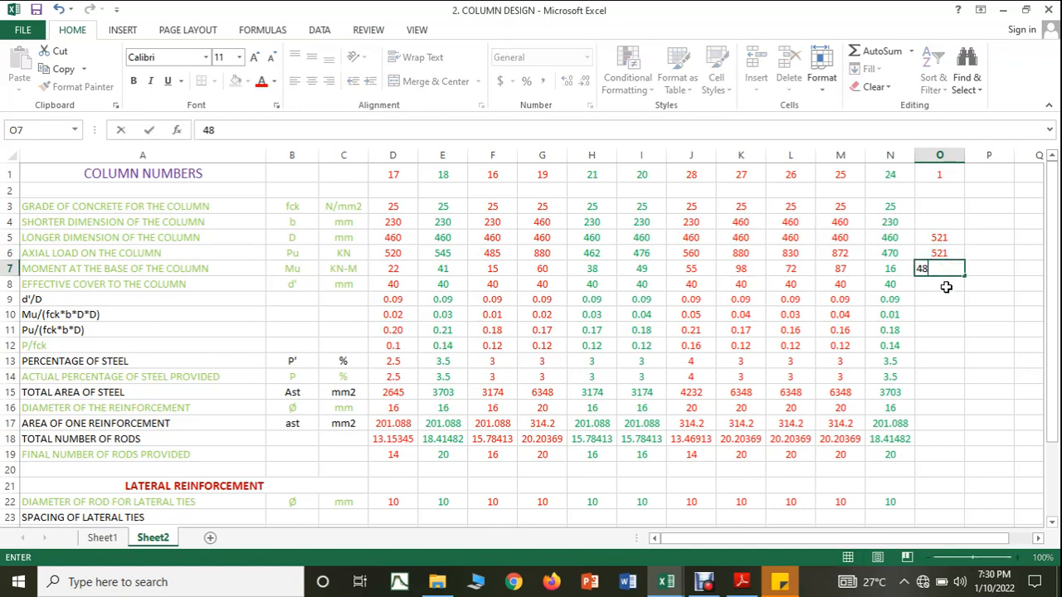
{"action": "left_click", "coordinate": [944, 297]}
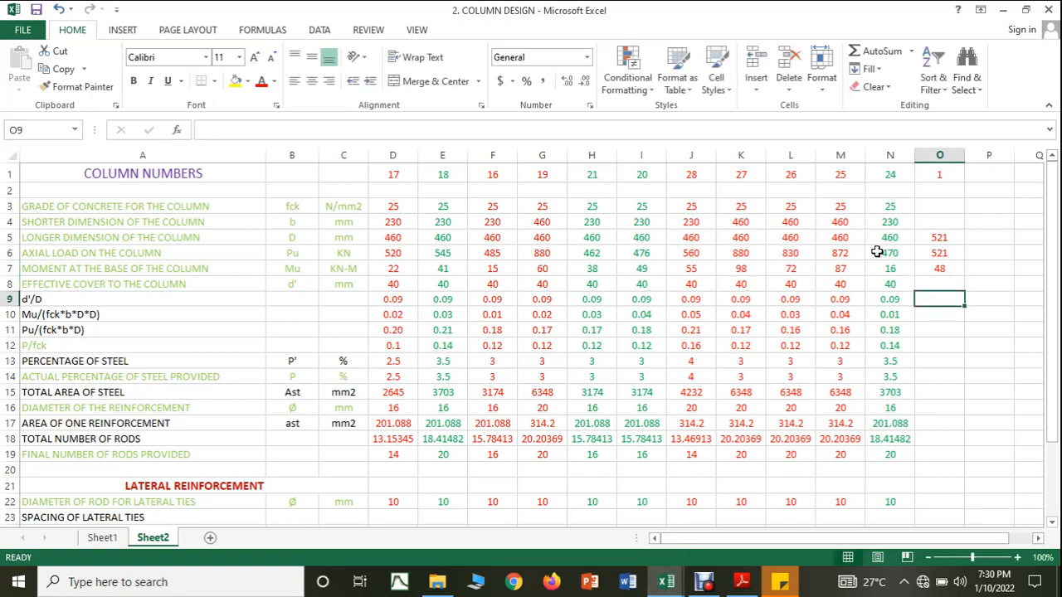
Step: Set column 1's shorter dimension to 230 mm and its longer dimension to 460 mm
{"action": "left_click", "coordinate": [934, 220]}
{"action": "type", "text": "230"}
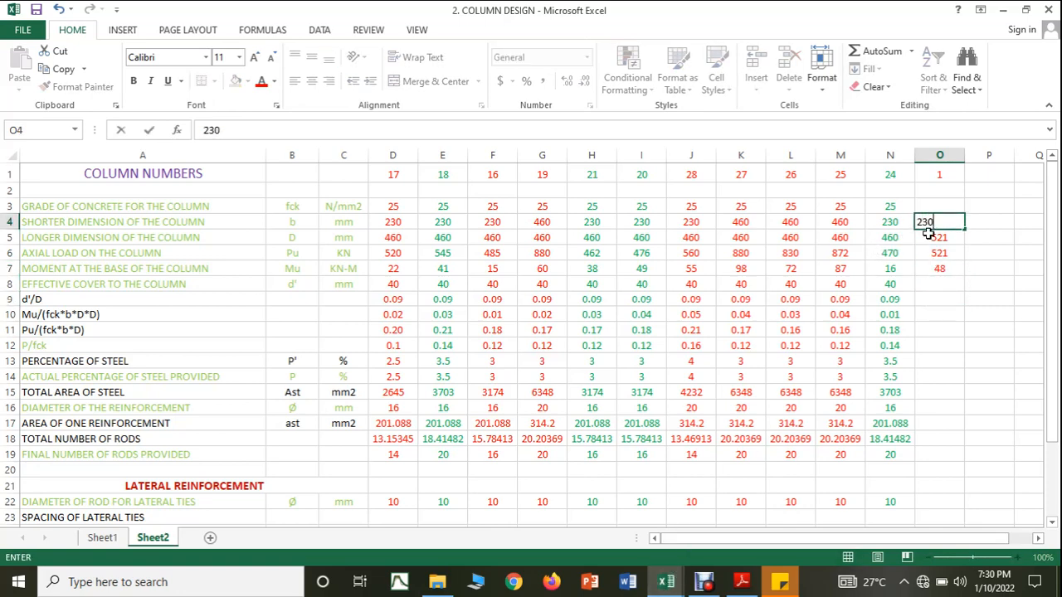
{"action": "left_click", "coordinate": [929, 237]}
{"action": "type", "text": "460"}
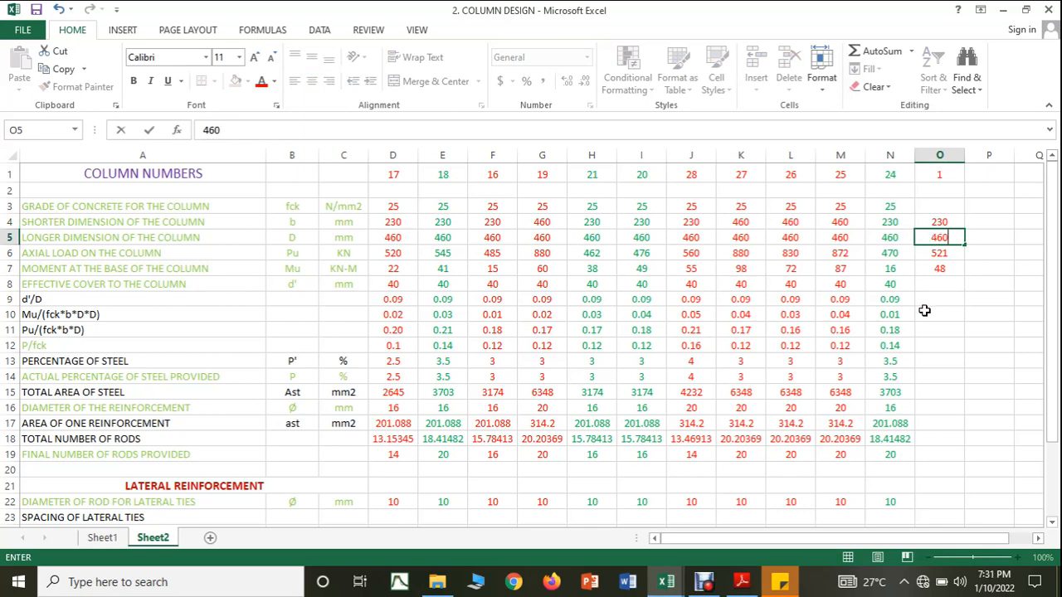
{"action": "left_click", "coordinate": [924, 311]}
Step: Set column 1's grade of concrete to 25 N/mm2 and its effective cover to 40 mm
{"action": "left_click", "coordinate": [931, 206]}
{"action": "type", "text": "25"}
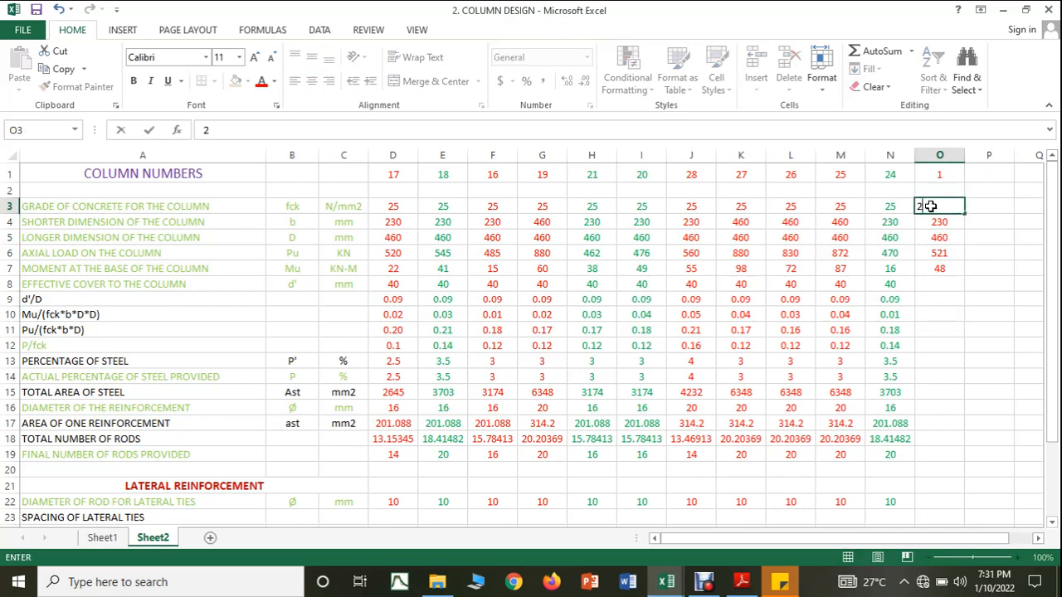
{"action": "left_click", "coordinate": [951, 310]}
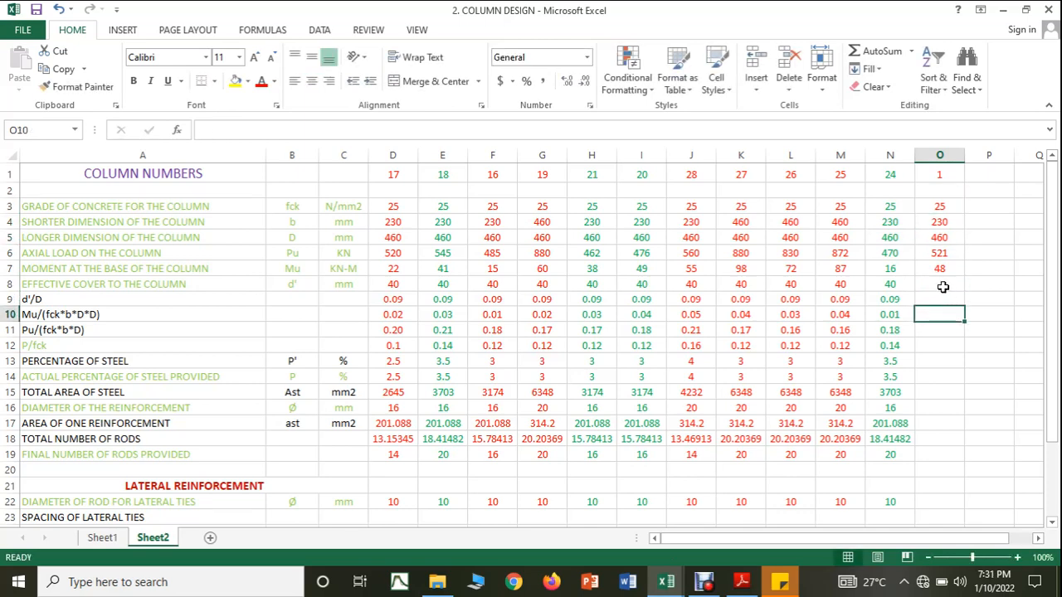
{"action": "left_click", "coordinate": [944, 284]}
{"action": "type", "text": "40"}
{"action": "left_click", "coordinate": [947, 351]}
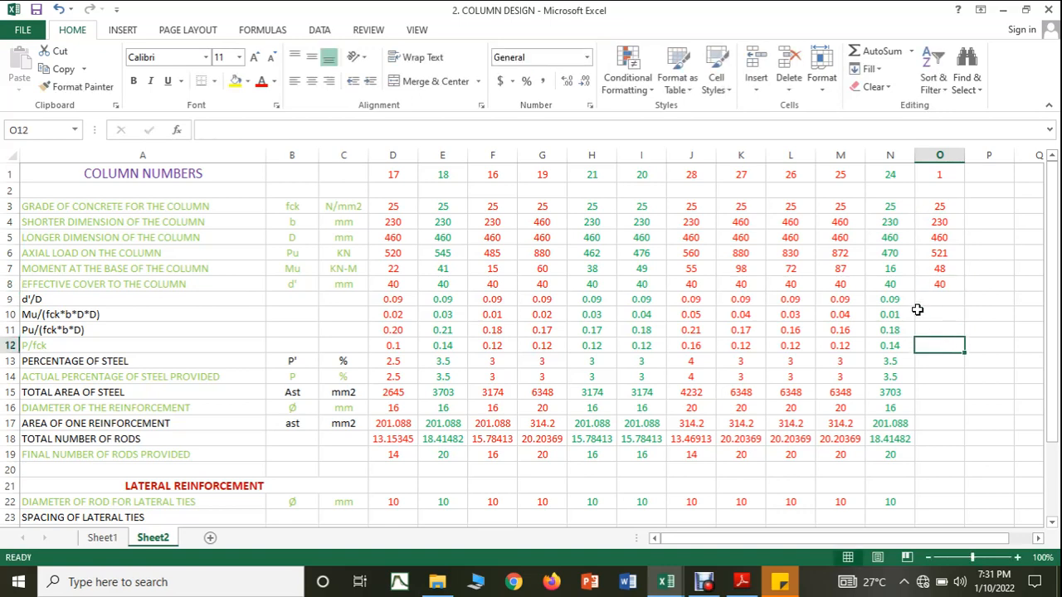
Step: Extend the d'/D, Mu/(fck*b*D*D) and Pu/(fck*b*D) formulas from column 24 to column 1
{"action": "left_click", "coordinate": [901, 301]}
{"action": "left_click_drag", "start_coordinate": [915, 306], "coordinate": [946, 338]}
{"action": "left_click", "coordinate": [903, 315]}
{"action": "left_click", "coordinate": [905, 330]}
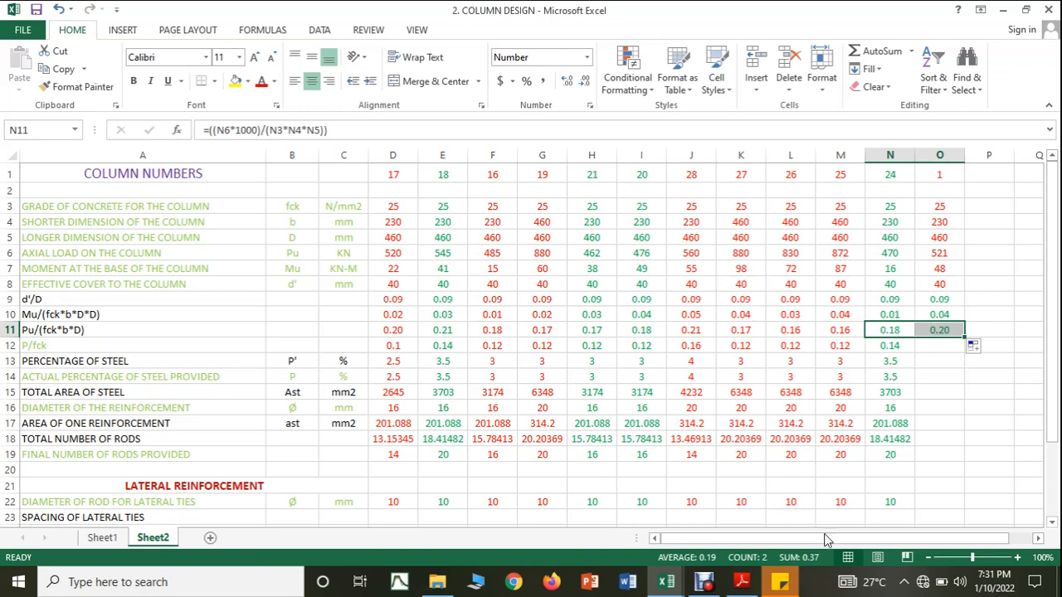
Step: Consult the interaction chart in SP16.pdf using column 1's ratios and enter 0.14 as its P/fck value in COLUMN DESIGN
{"action": "left_click", "coordinate": [742, 581]}
{"action": "scroll", "coordinate": [885, 330], "scroll_direction": "down", "scroll_amount": 10}
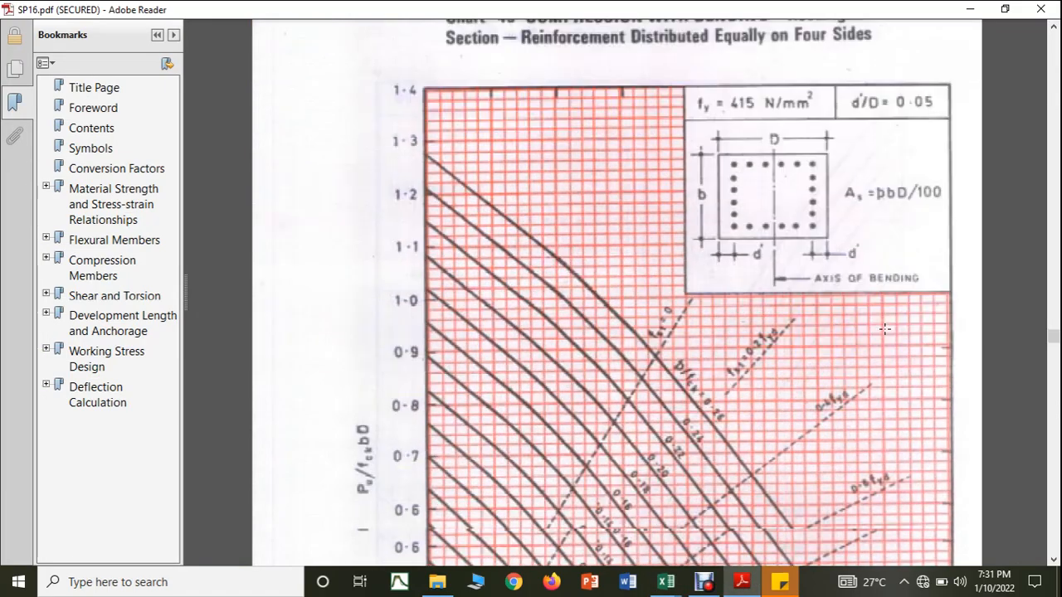
{"action": "scroll", "coordinate": [884, 330], "scroll_direction": "down", "scroll_amount": 15}
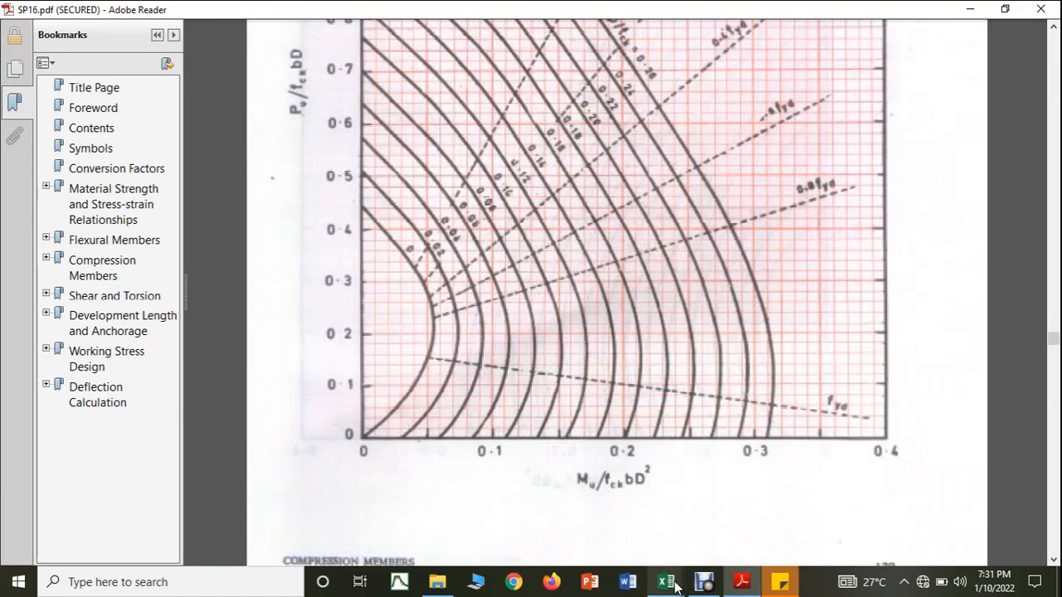
{"action": "mouse_move", "coordinate": [666, 582]}
{"action": "left_click", "coordinate": [612, 517]}
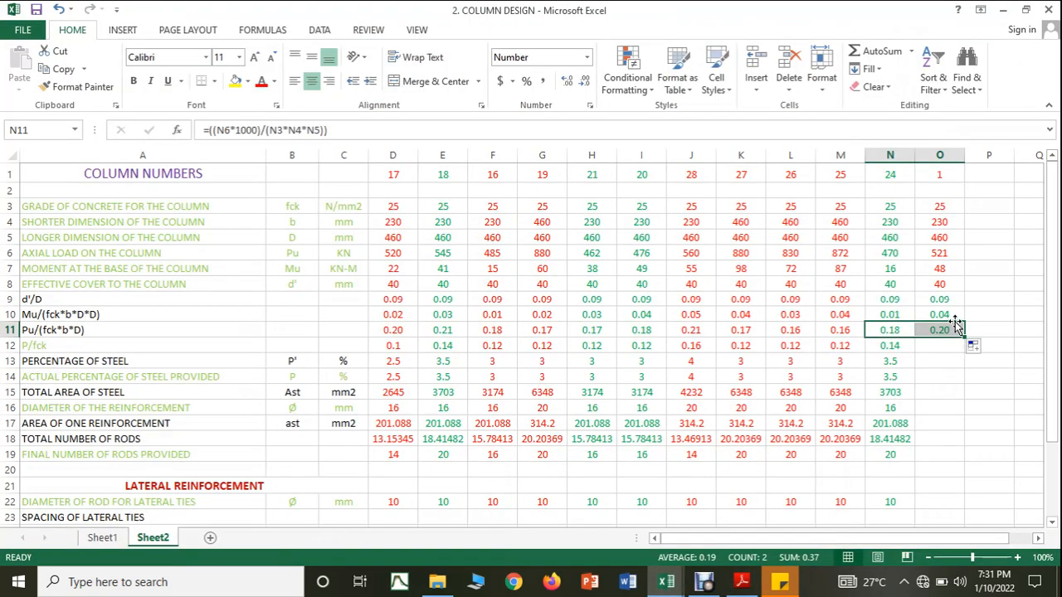
{"action": "left_click", "coordinate": [667, 582]}
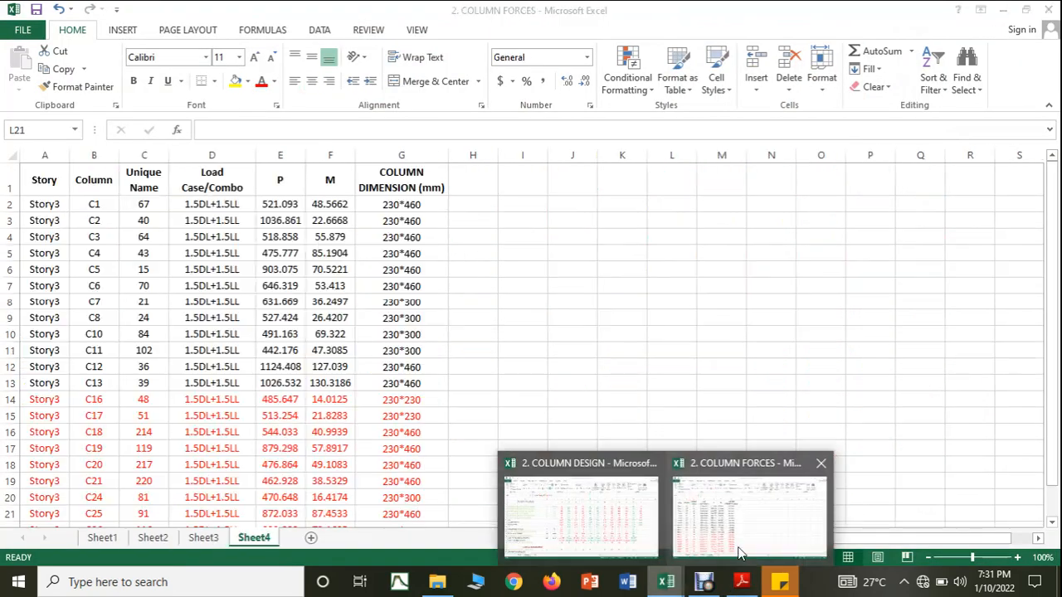
{"action": "left_click", "coordinate": [744, 582]}
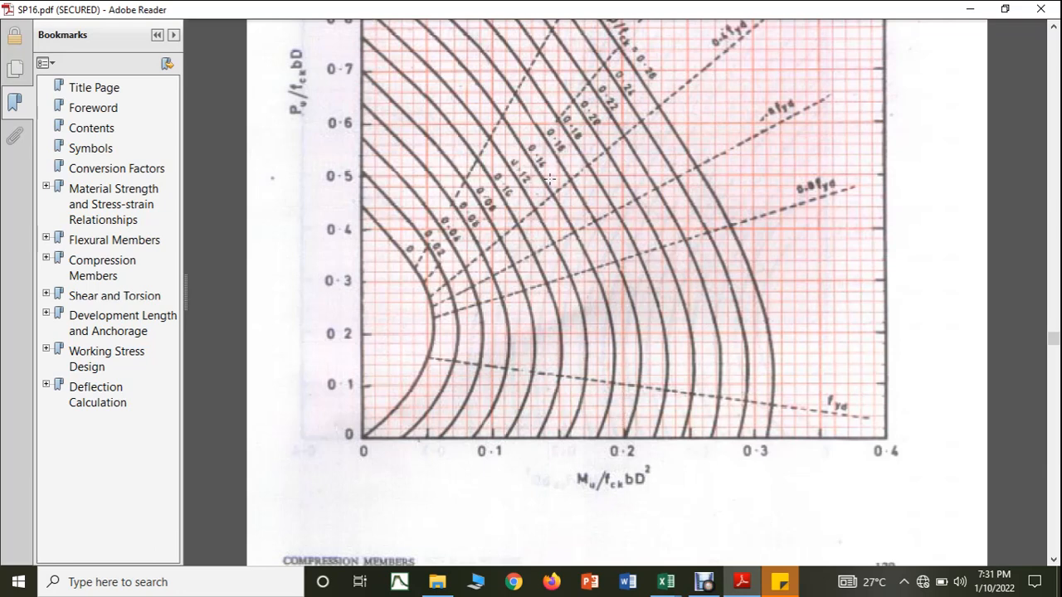
{"action": "left_click", "coordinate": [666, 581]}
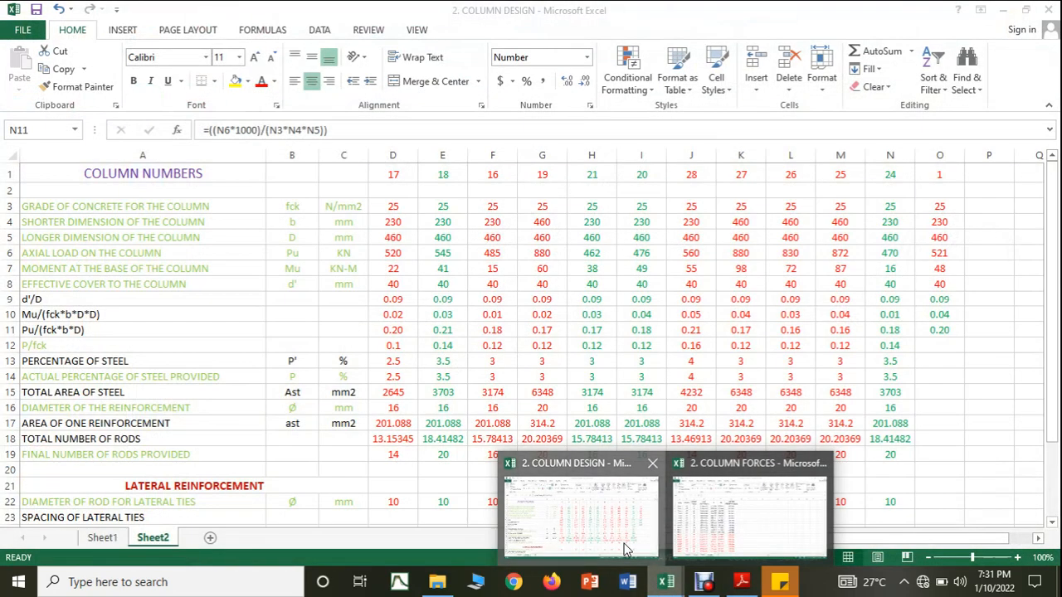
{"action": "left_click", "coordinate": [618, 543]}
{"action": "left_click", "coordinate": [929, 346]}
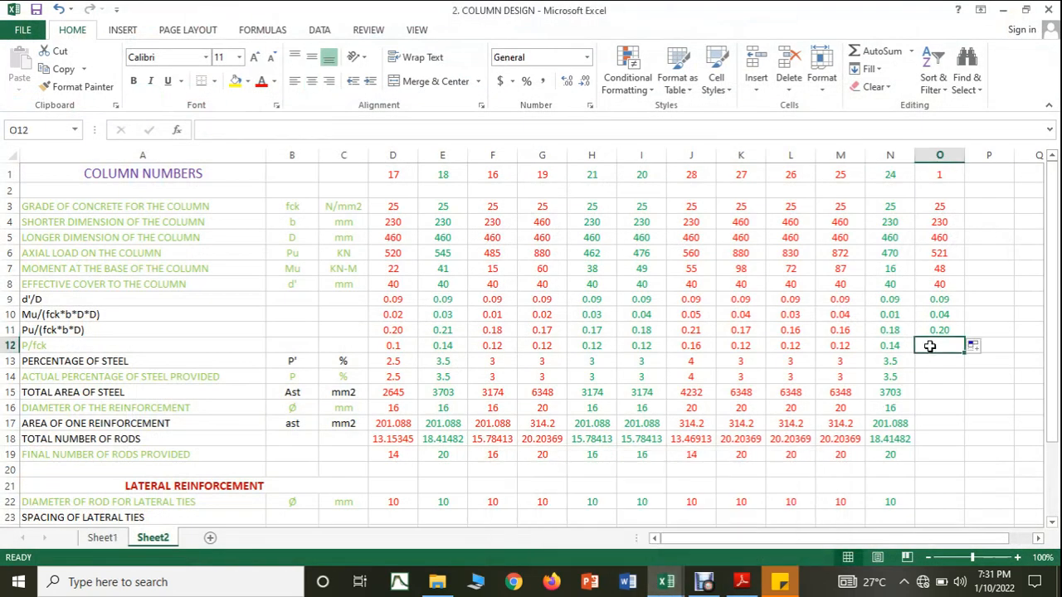
{"action": "type", "text": "0.14"}
{"action": "key", "text": "Return"}
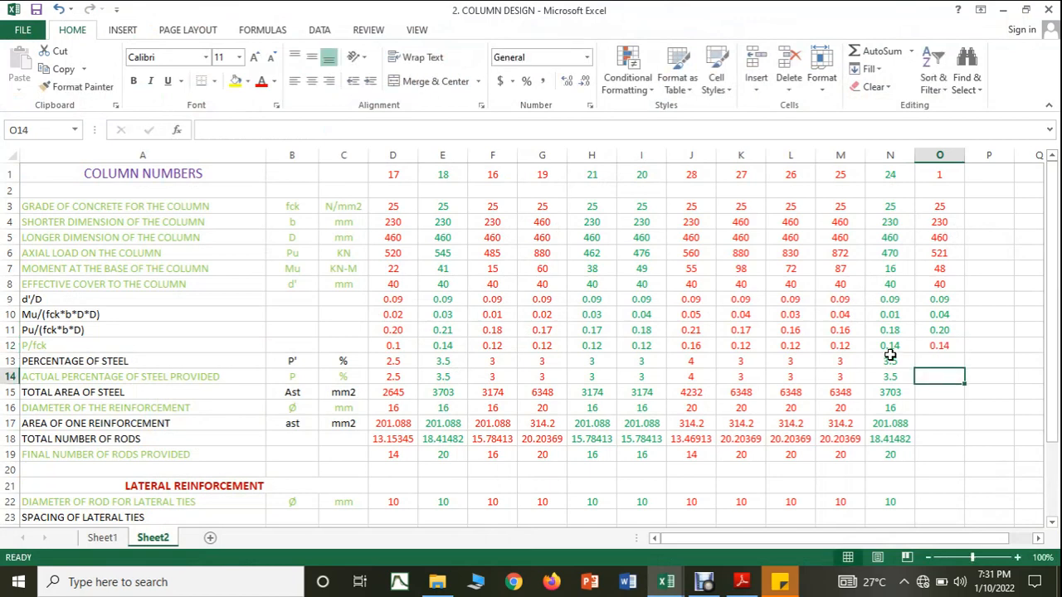
Step: Fill column 1's percentage of steel and total steel area from column 24's formulas, with 3.5 as the actual percentage provided
{"action": "left_click", "coordinate": [896, 360]}
{"action": "left_click_drag", "start_coordinate": [917, 368], "coordinate": [934, 418]}
{"action": "left_click", "coordinate": [908, 375]}
{"action": "left_click", "coordinate": [929, 418]}
{"action": "left_click", "coordinate": [902, 395]}
Step: Set column 1's reinforcement diameter to 16 mm
{"action": "left_click", "coordinate": [931, 414]}
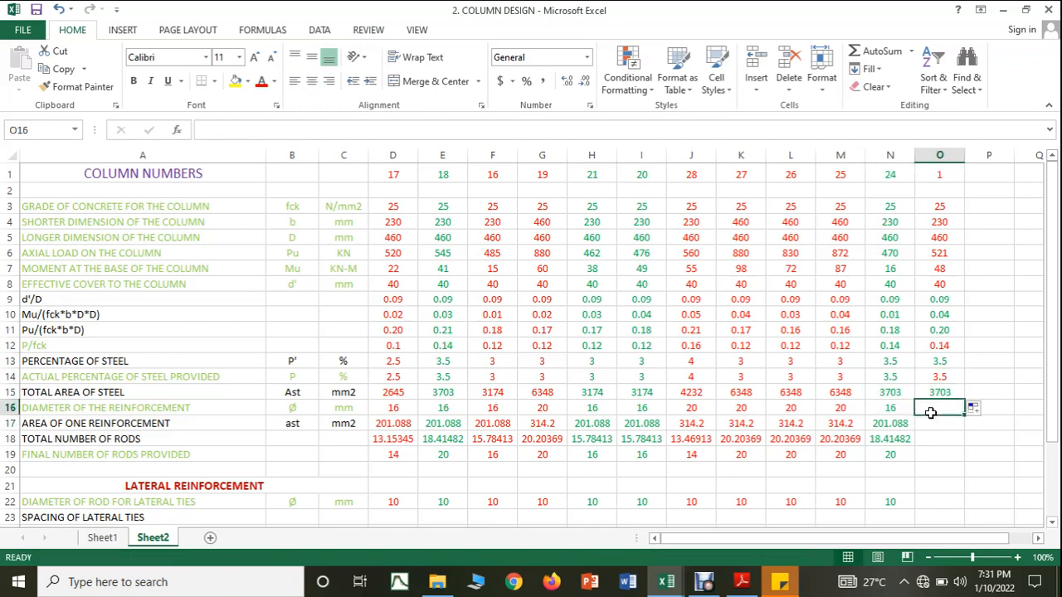
{"action": "type", "text": "1"}
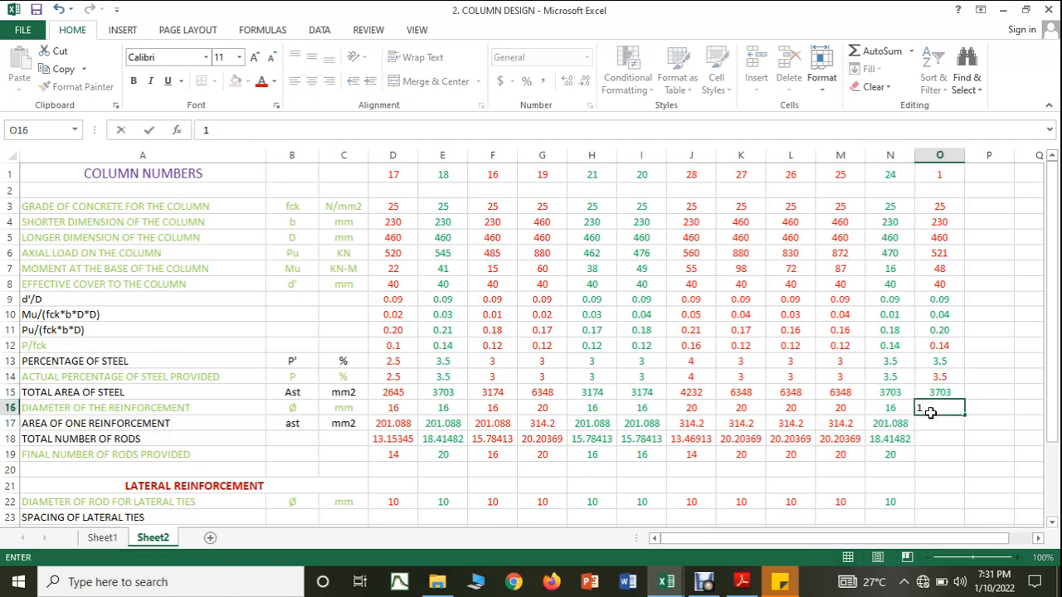
{"action": "type", "text": "6"}
{"action": "key", "text": "Return"}
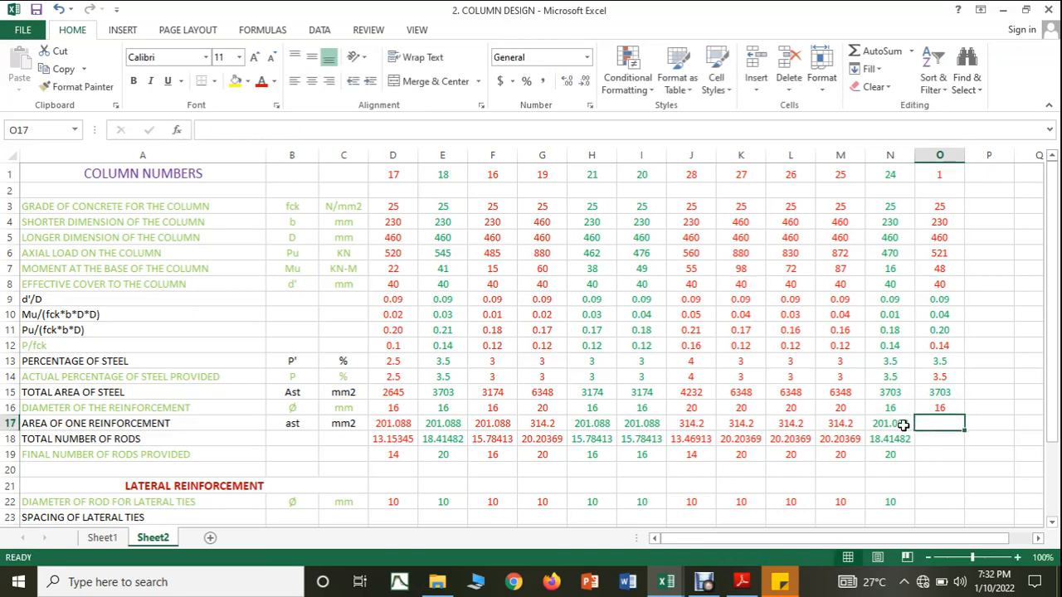
Step: Extend the single-bar area and total rods formulas to column 1 and enter 20 as the final number of rods
{"action": "left_click", "coordinate": [910, 426]}
{"action": "left_click_drag", "start_coordinate": [914, 433], "coordinate": [943, 458]}
{"action": "left_click", "coordinate": [911, 441]}
{"action": "left_click", "coordinate": [942, 455]}
{"action": "type", "text": "20"}
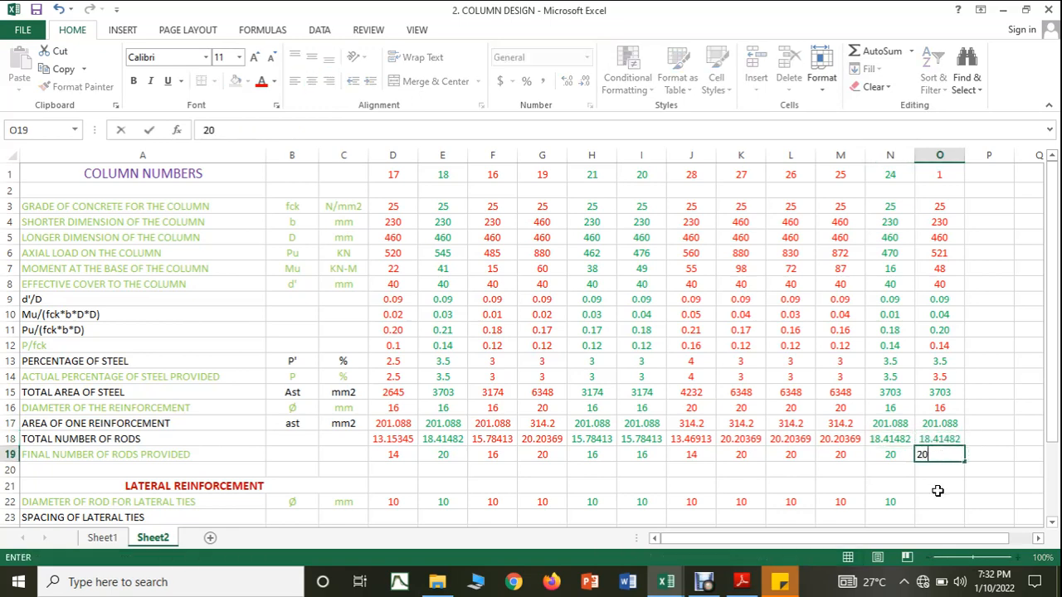
{"action": "left_click", "coordinate": [940, 491]}
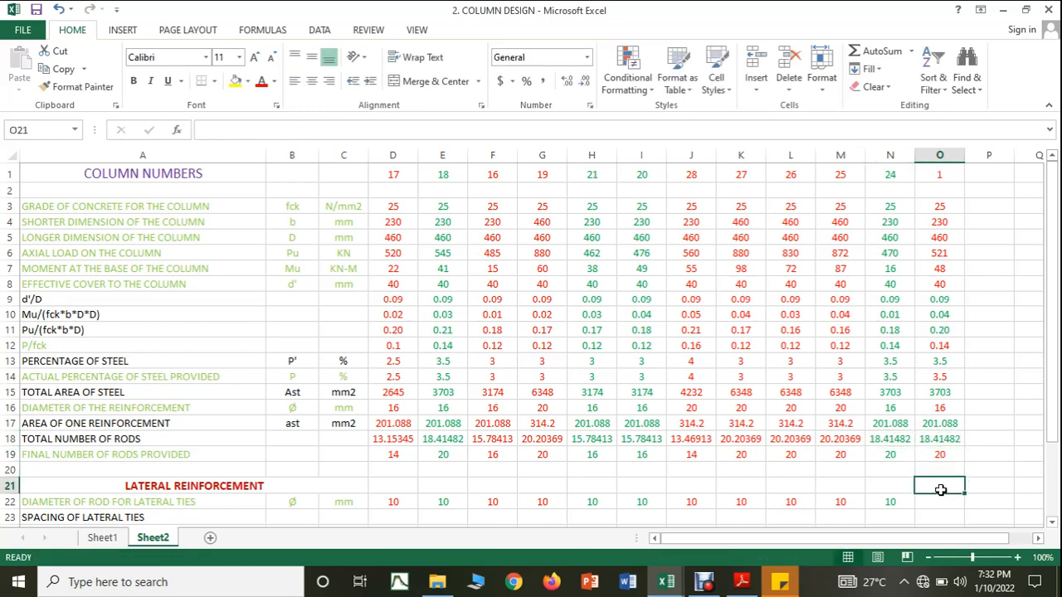
Step: Change the font colour of the whole column O to green
{"action": "left_click", "coordinate": [935, 151]}
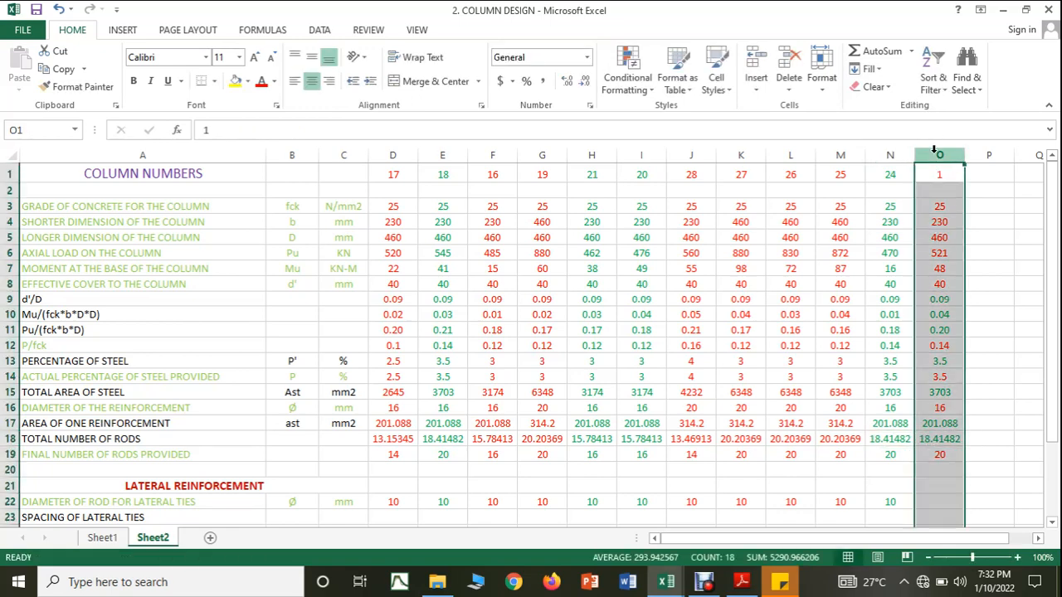
{"action": "left_click", "coordinate": [275, 82]}
{"action": "left_click", "coordinate": [330, 222]}
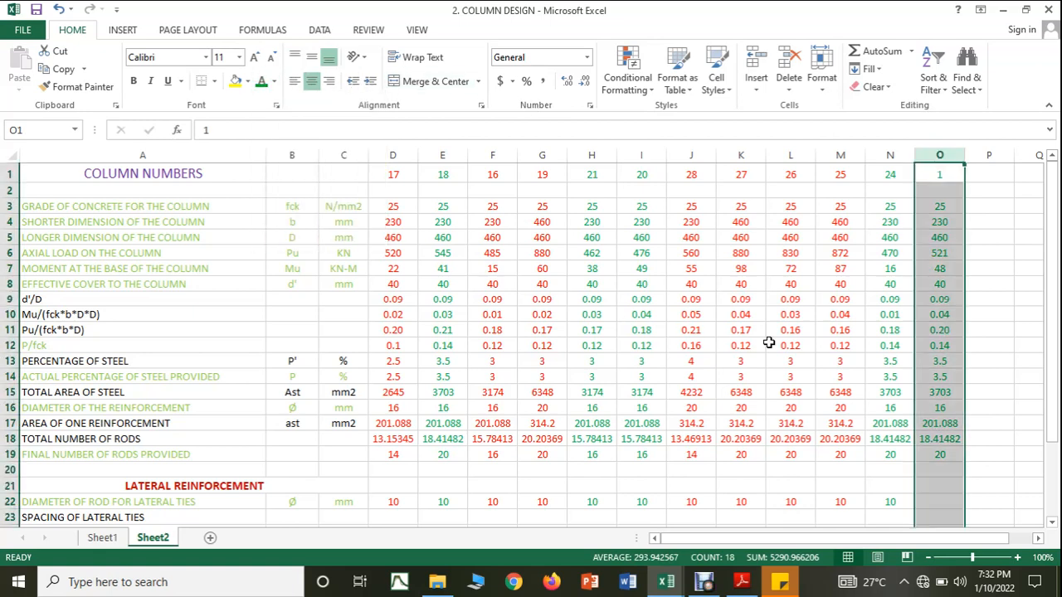
{"action": "left_click", "coordinate": [982, 439]}
Step: Set the diameter of the rod for column 1's lateral ties to 10 mm
{"action": "left_click", "coordinate": [935, 501]}
{"action": "type", "text": "10"}
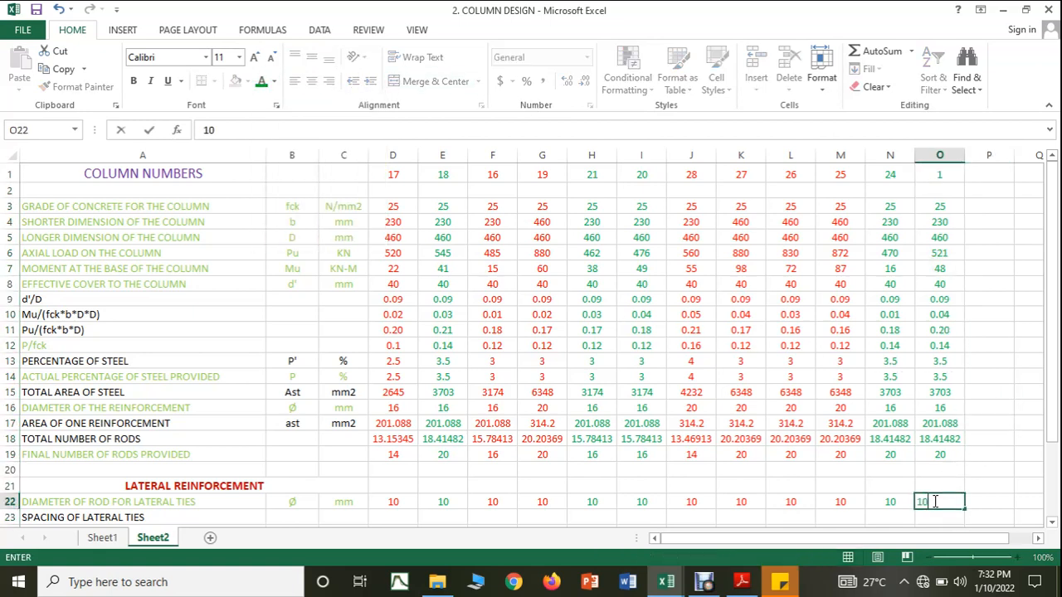
{"action": "scroll", "coordinate": [934, 415], "scroll_direction": "down", "scroll_amount": 4}
{"action": "left_click", "coordinate": [936, 406]}
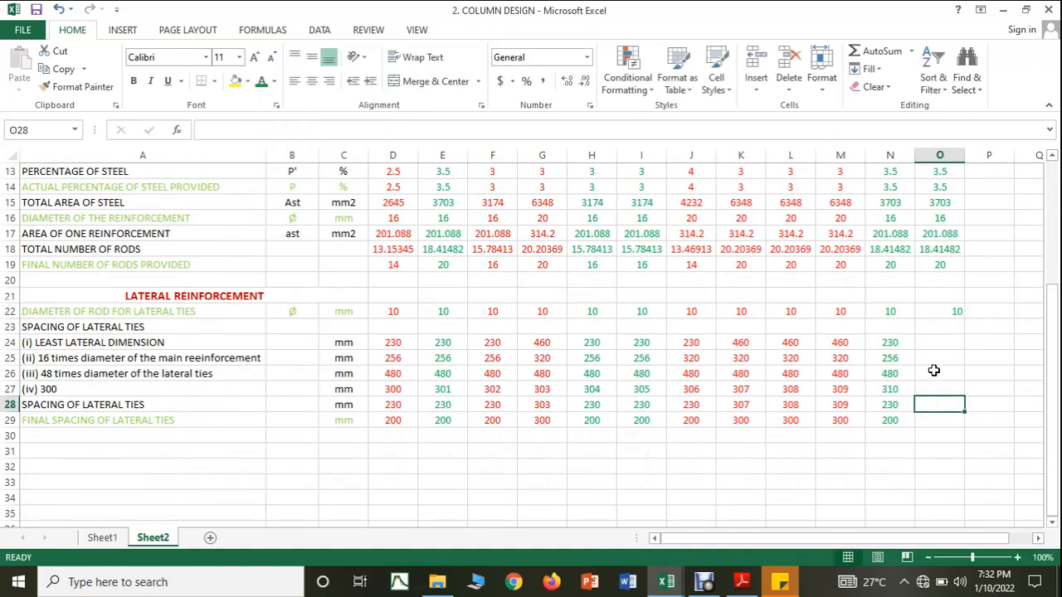
Step: Extend column 24's lateral tie spacing formulas to column 1 and enter 200 mm as the final spacing
{"action": "left_click", "coordinate": [896, 343]}
{"action": "left_click_drag", "start_coordinate": [896, 342], "coordinate": [944, 410]}
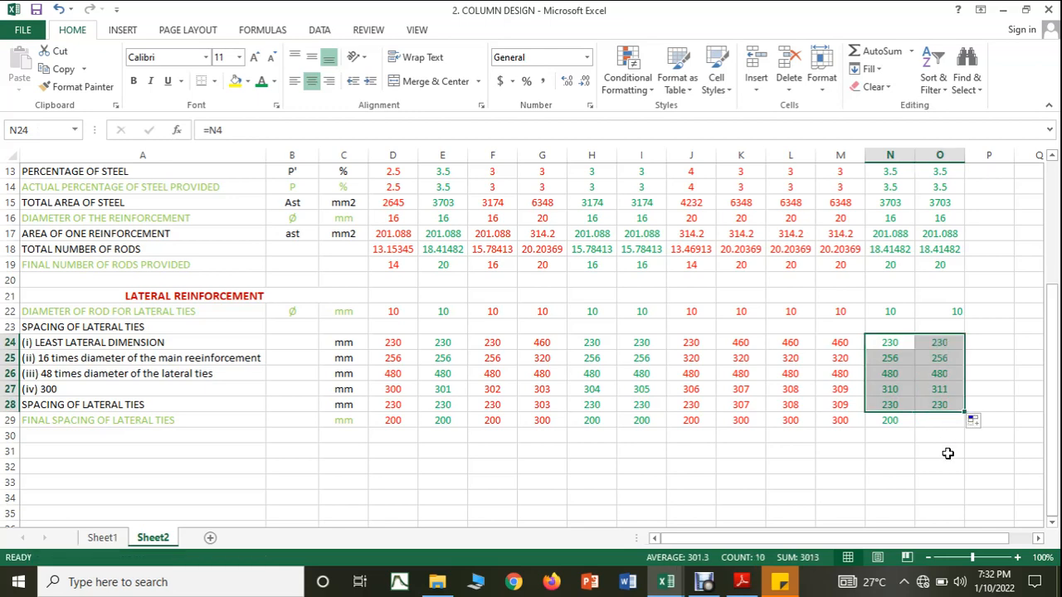
{"action": "left_click", "coordinate": [943, 452]}
{"action": "left_click", "coordinate": [929, 423]}
{"action": "type", "text": "200"}
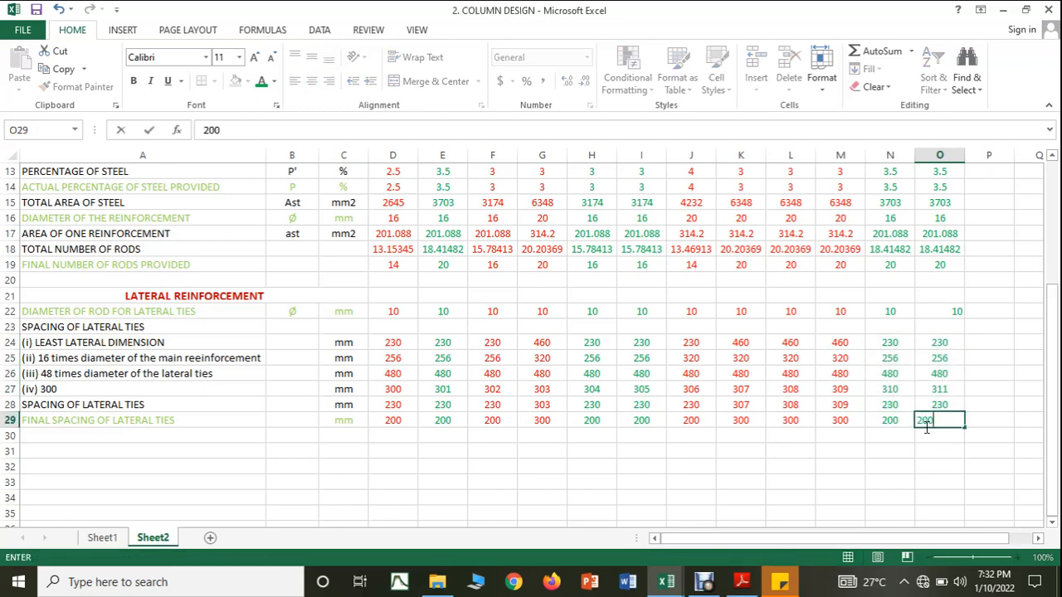
{"action": "left_click", "coordinate": [908, 470]}
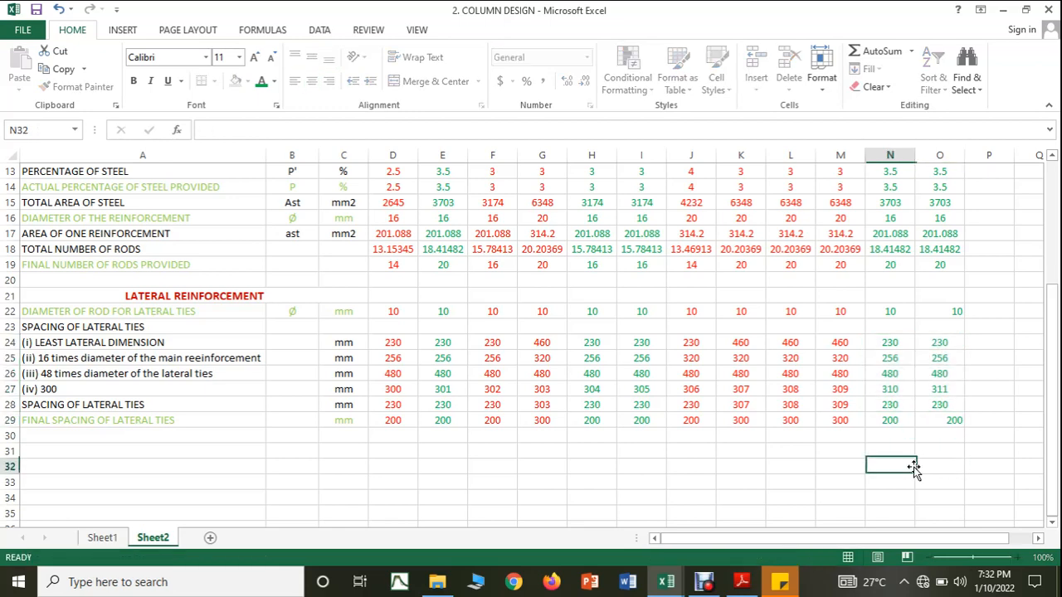
Step: Centre the contents of the whole column O
{"action": "left_click", "coordinate": [946, 155]}
{"action": "left_click", "coordinate": [312, 82]}
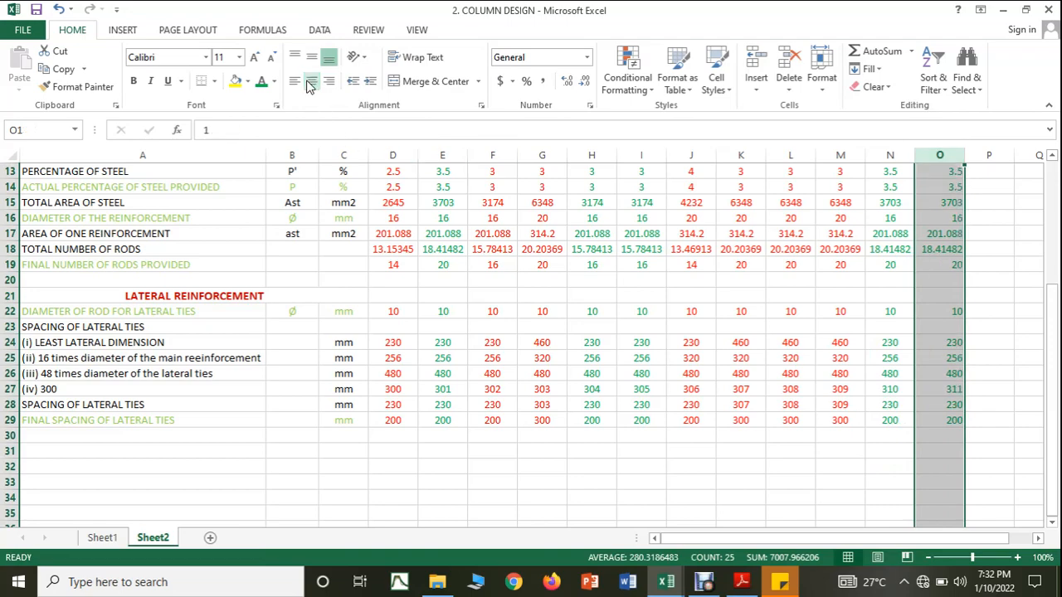
{"action": "scroll", "coordinate": [443, 190], "scroll_direction": "up", "scroll_amount": 4}
{"action": "left_click", "coordinate": [976, 252]}
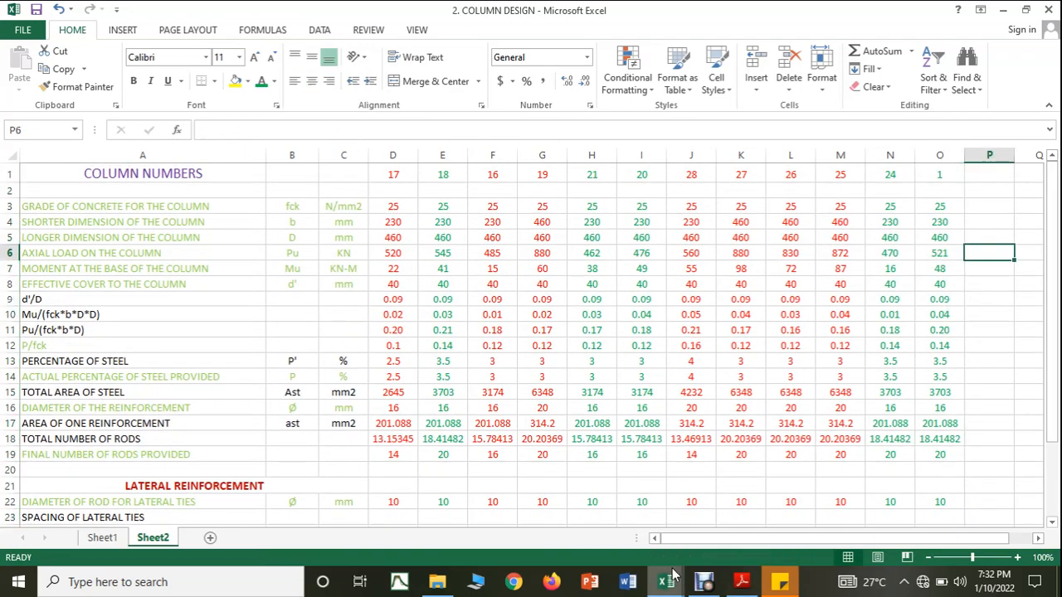
Step: Switch to the COLUMN FORCES workbook and change the font colour of the C1 row to red
{"action": "mouse_move", "coordinate": [666, 581]}
{"action": "left_click", "coordinate": [694, 552]}
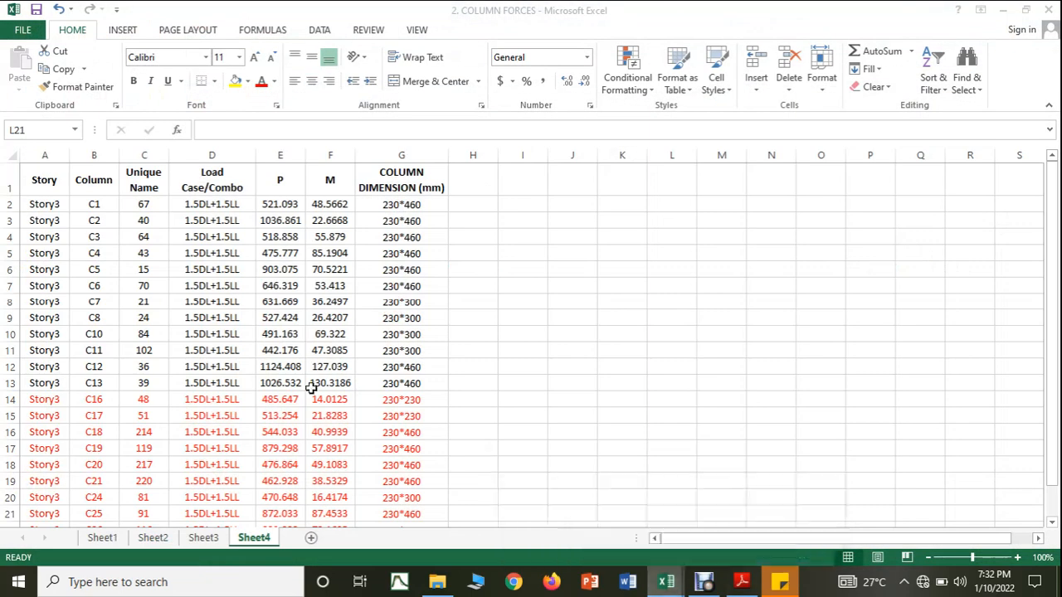
{"action": "left_click", "coordinate": [47, 204]}
{"action": "left_click_drag", "start_coordinate": [80, 204], "coordinate": [391, 206]}
{"action": "left_click", "coordinate": [415, 56]}
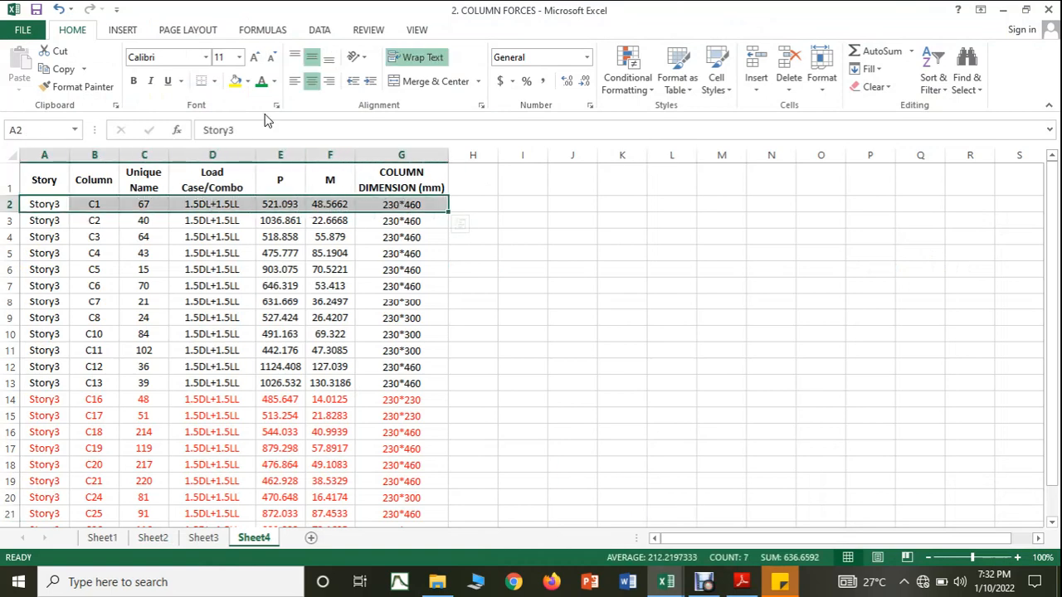
{"action": "left_click", "coordinate": [273, 81]}
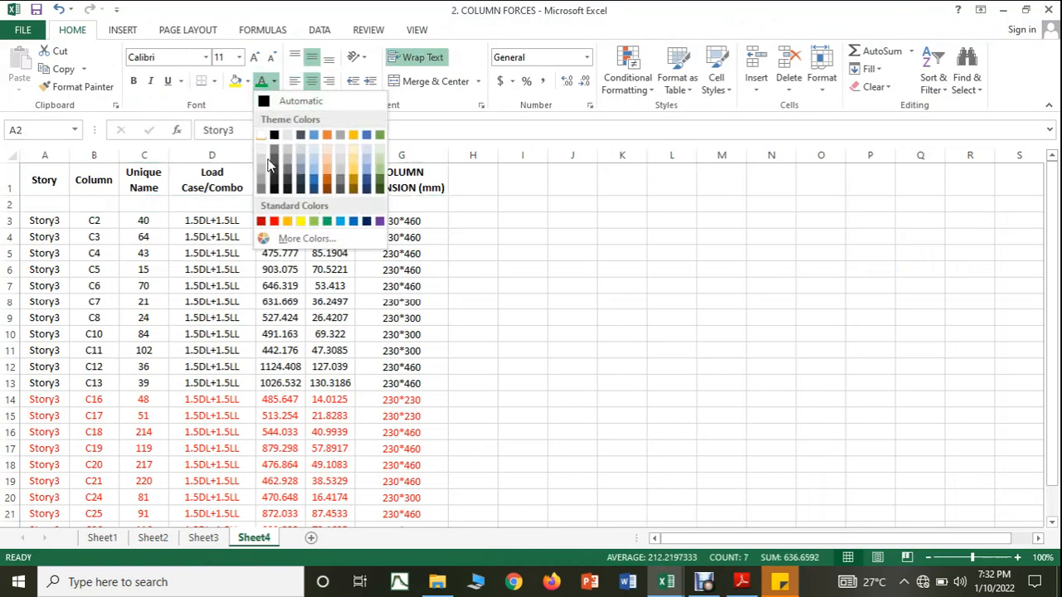
{"action": "left_click", "coordinate": [274, 223]}
{"action": "left_click", "coordinate": [558, 287]}
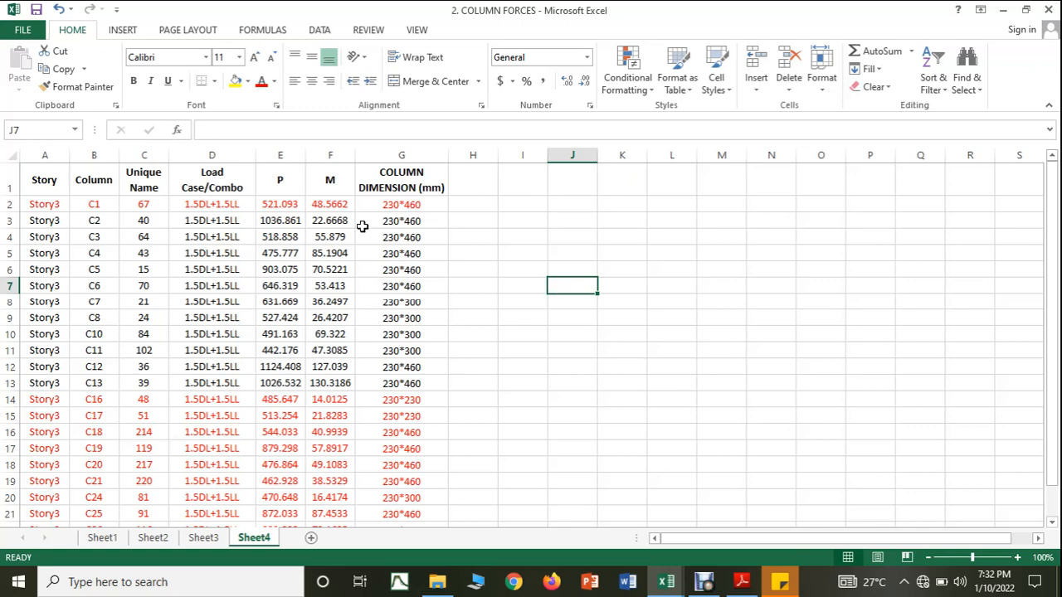
Step: Return to the COLUMN DESIGN workbook and start column P with column number 2 and an axial load of 1036 kN
{"action": "mouse_move", "coordinate": [671, 584]}
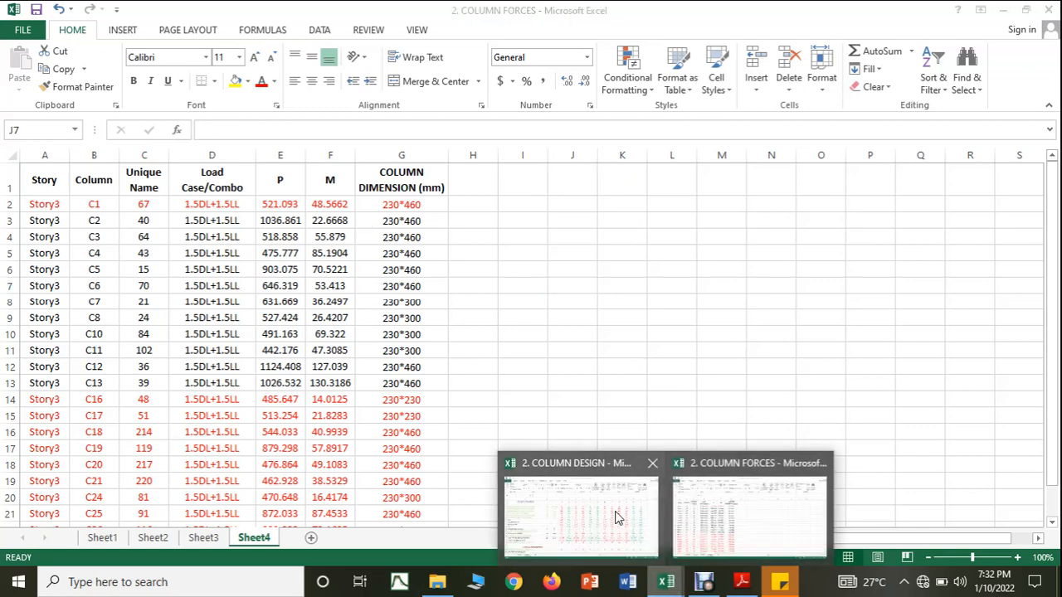
{"action": "left_click", "coordinate": [614, 516]}
{"action": "left_click", "coordinate": [994, 167]}
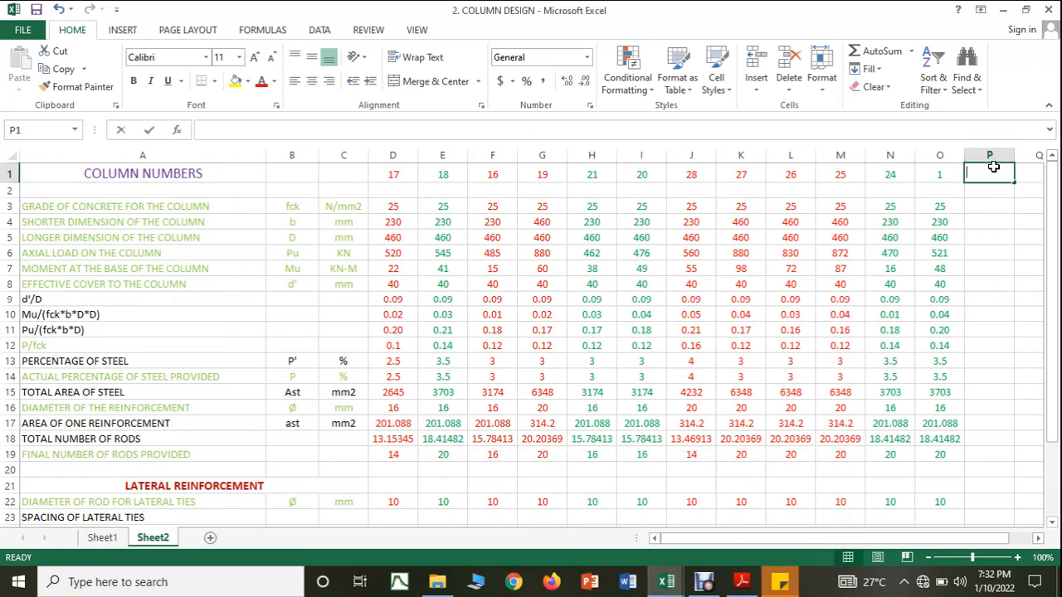
{"action": "type", "text": "2"}
{"action": "left_click", "coordinate": [980, 251]}
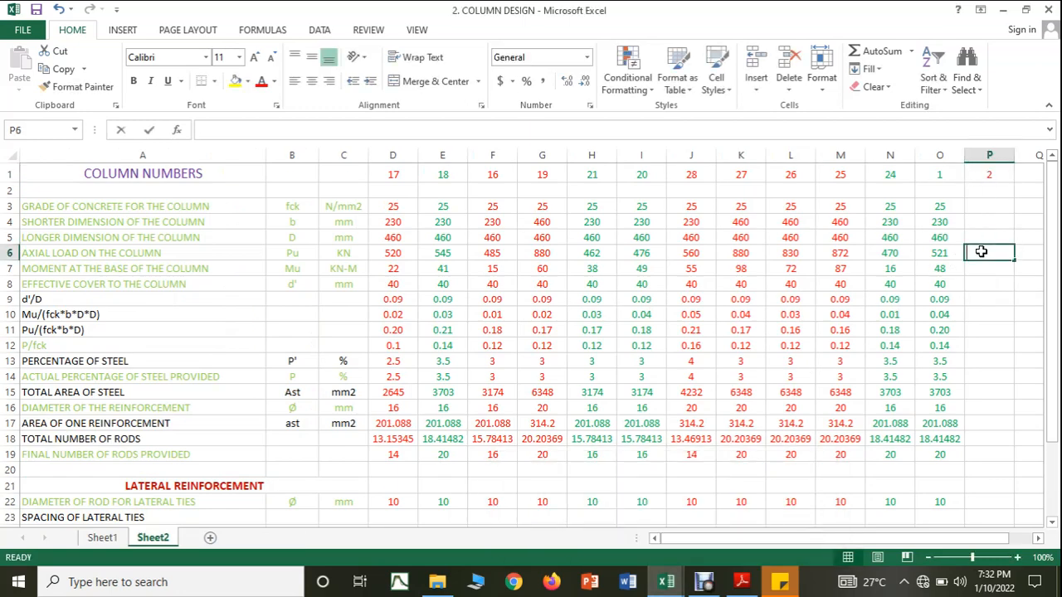
{"action": "type", "text": "1036"}
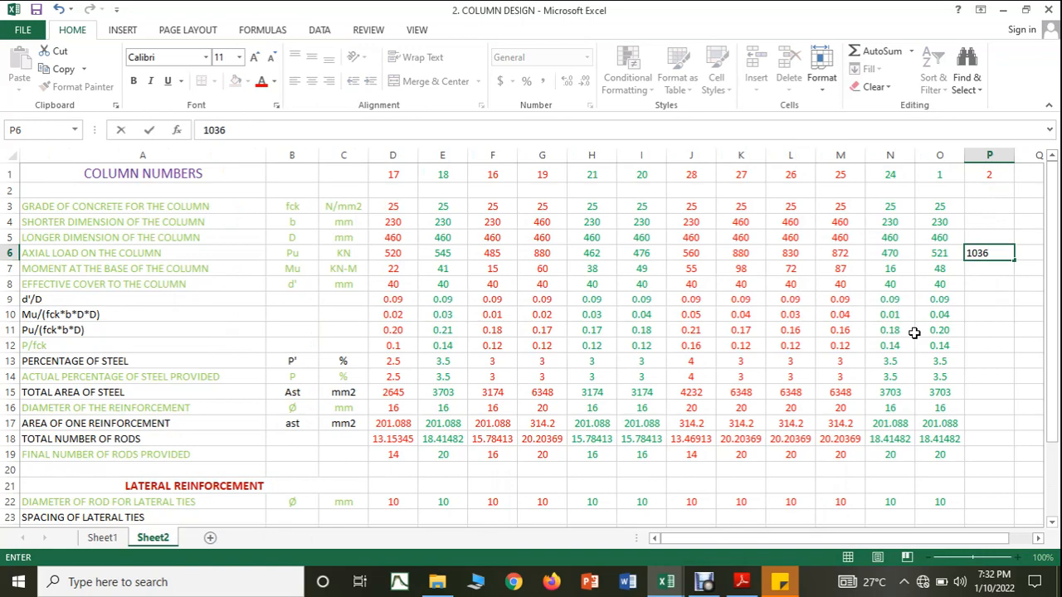
{"action": "key", "text": "Return"}
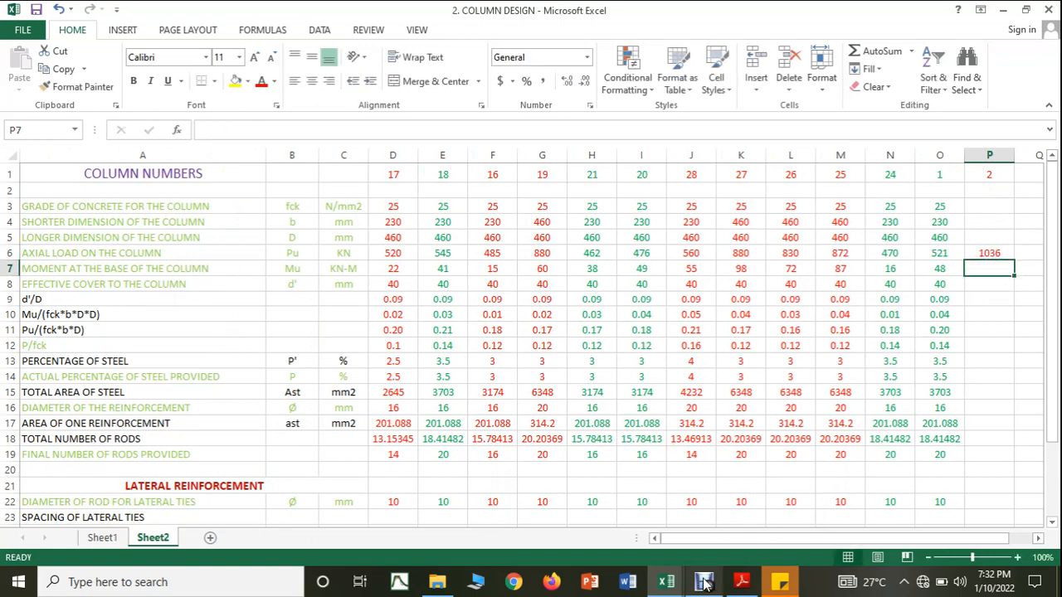
Step: Look up C2's moment in COLUMN FORCES and enter a base moment of 22 kN-m and an effective cover of 40 mm for column 2
{"action": "left_click", "coordinate": [668, 581]}
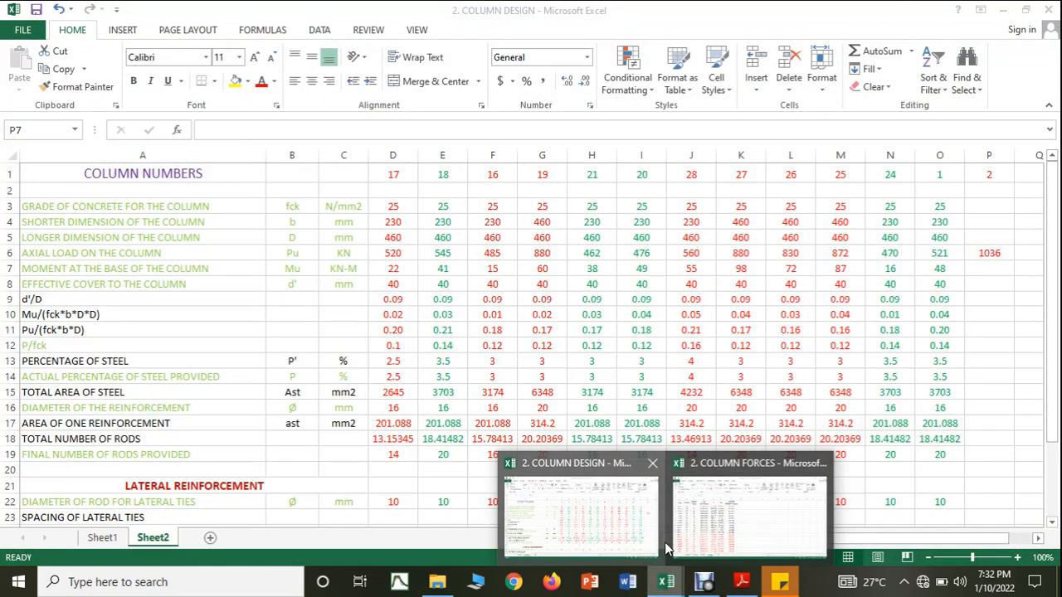
{"action": "mouse_move", "coordinate": [711, 548]}
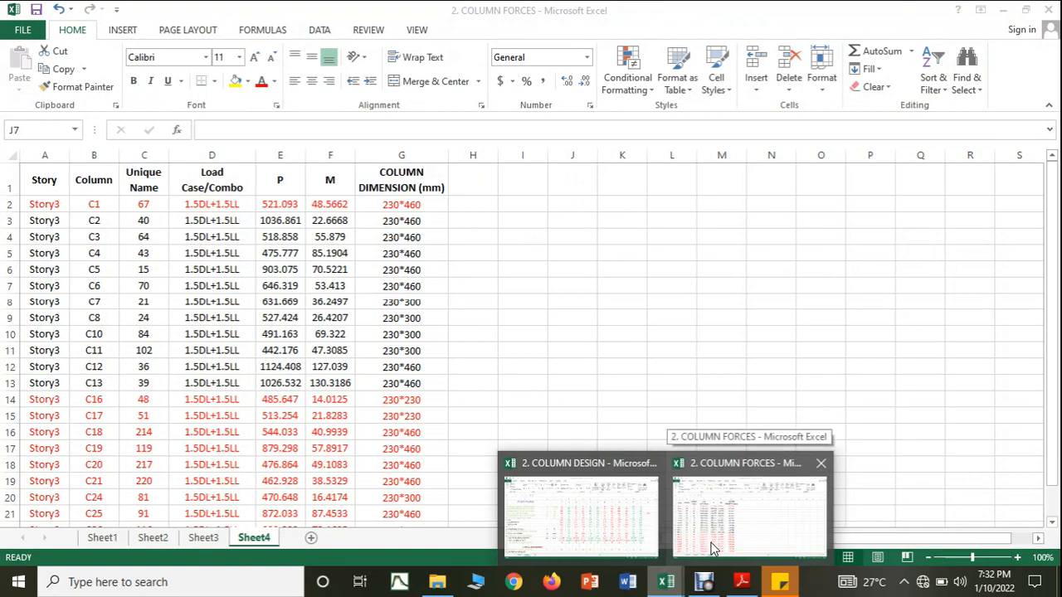
{"action": "type", "text": "22"}
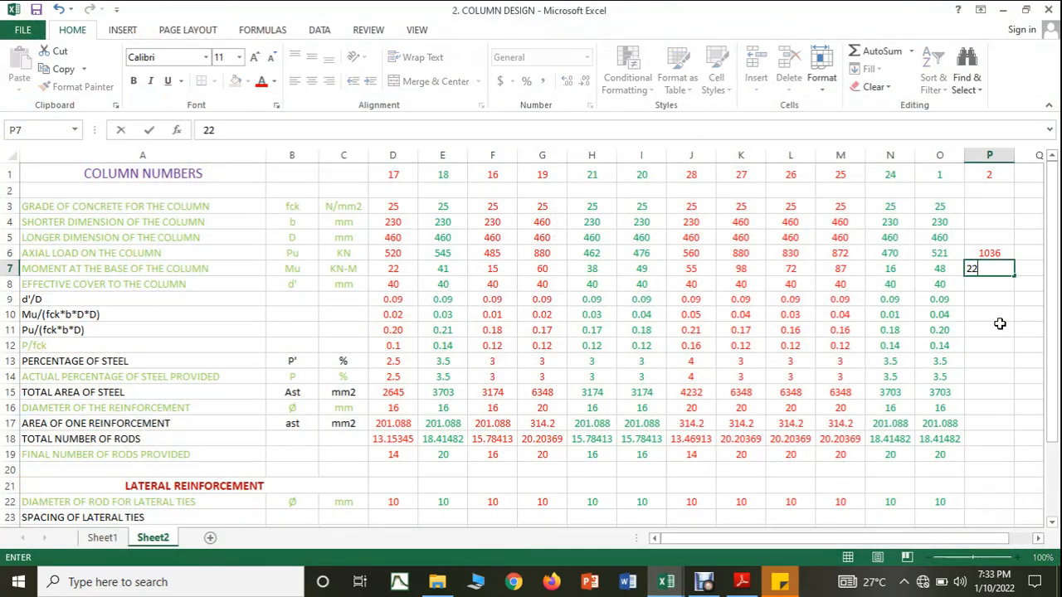
{"action": "left_click", "coordinate": [1000, 359]}
{"action": "key", "text": "Up"}
{"action": "key", "text": "Up"}
{"action": "key", "text": "Up"}
{"action": "key", "text": "Up"}
{"action": "key", "text": "Up"}
{"action": "type", "text": "40"}
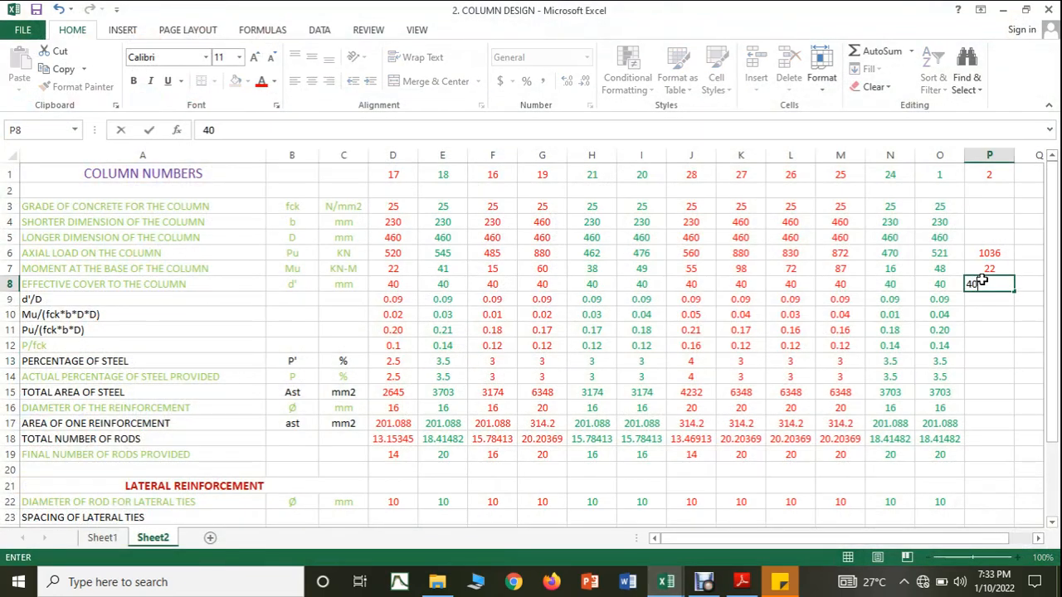
{"action": "left_click", "coordinate": [991, 356]}
Step: Set column 2's concrete grade to 25 N/mm2 and both its shorter and longer dimensions to 460 mm
{"action": "left_click", "coordinate": [983, 205]}
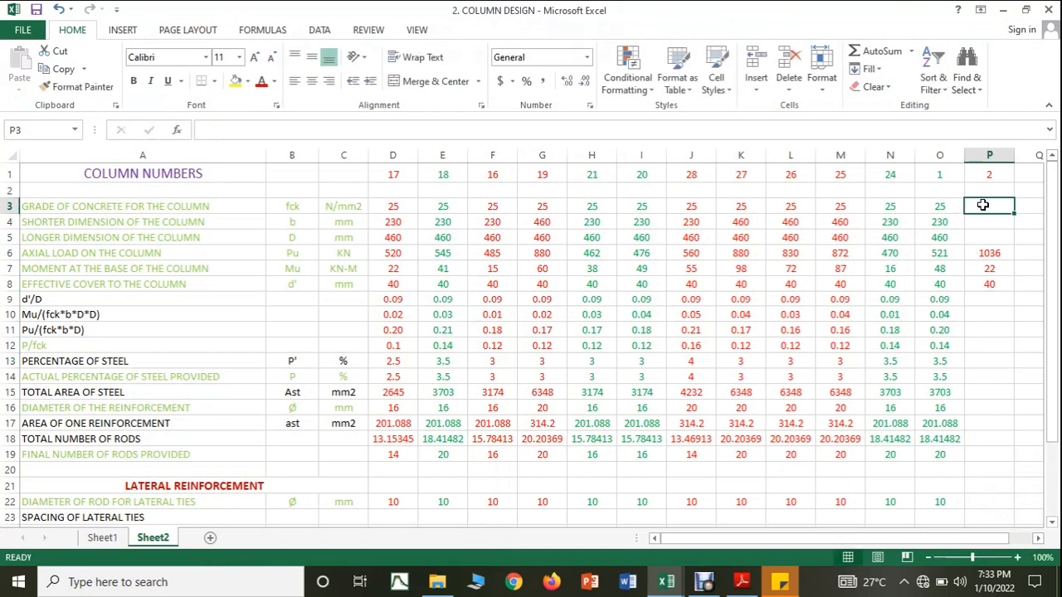
{"action": "type", "text": "25"}
{"action": "left_click", "coordinate": [982, 222]}
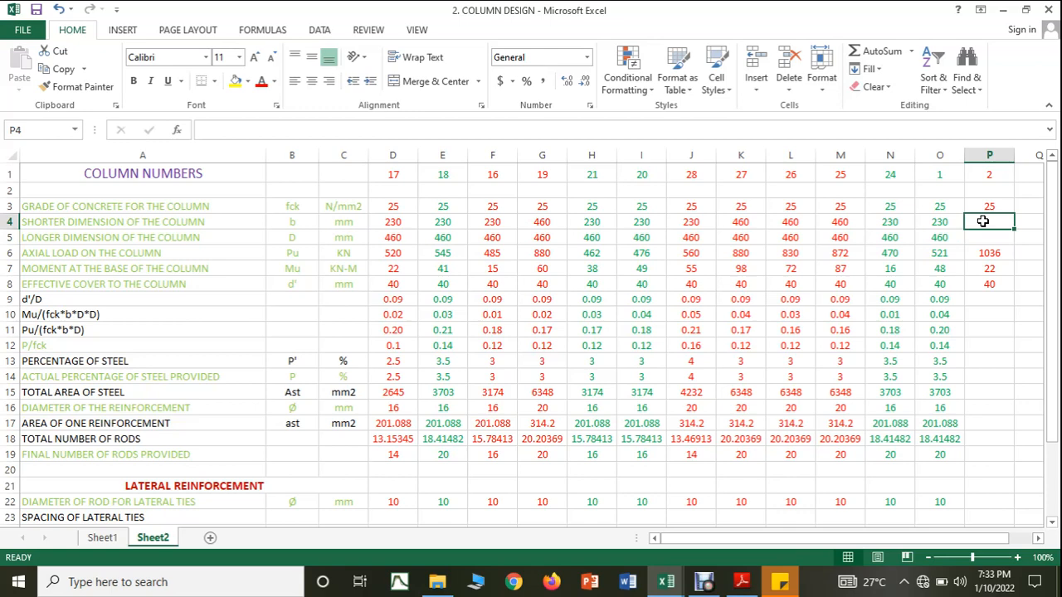
{"action": "type", "text": "460"}
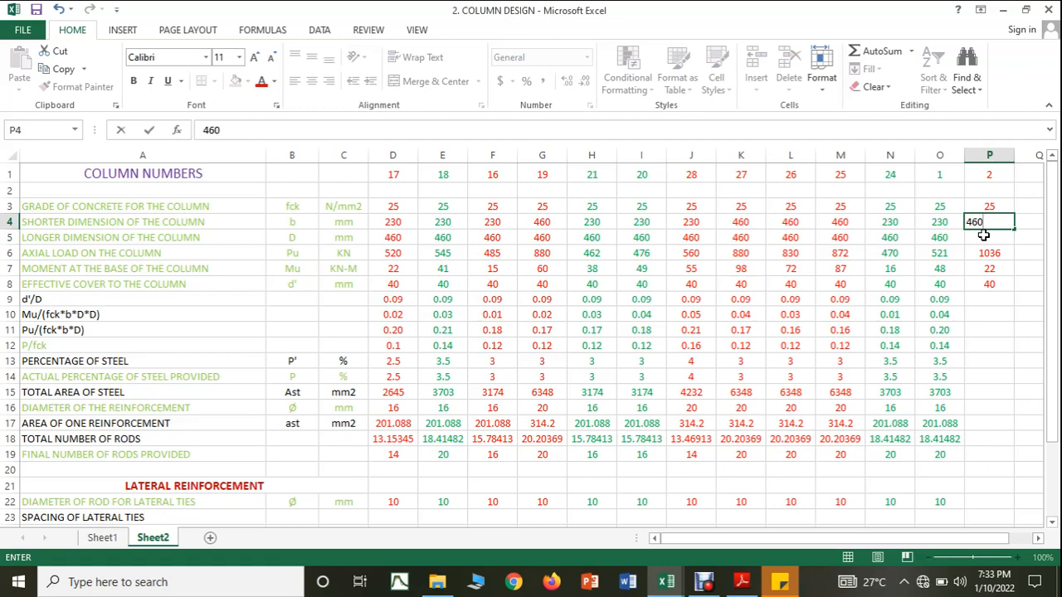
{"action": "key", "text": "Return"}
{"action": "type", "text": "460"}
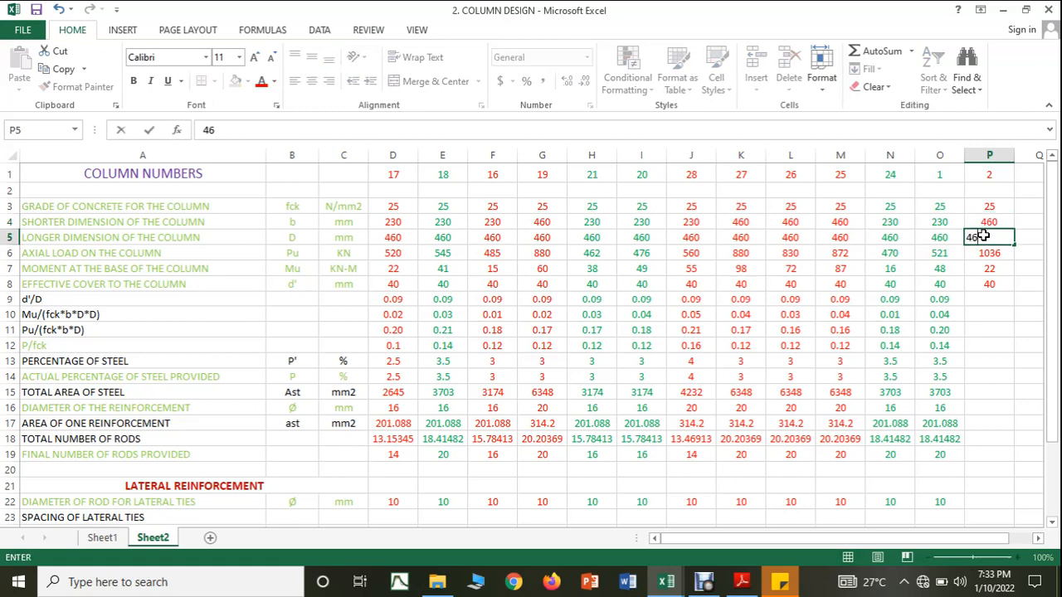
{"action": "left_click", "coordinate": [962, 350]}
Step: Extend column 1's d'/D, Mu/(fck*b*D*D) and Pu/(fck*b*D) formulas to column 2
{"action": "left_click", "coordinate": [945, 301]}
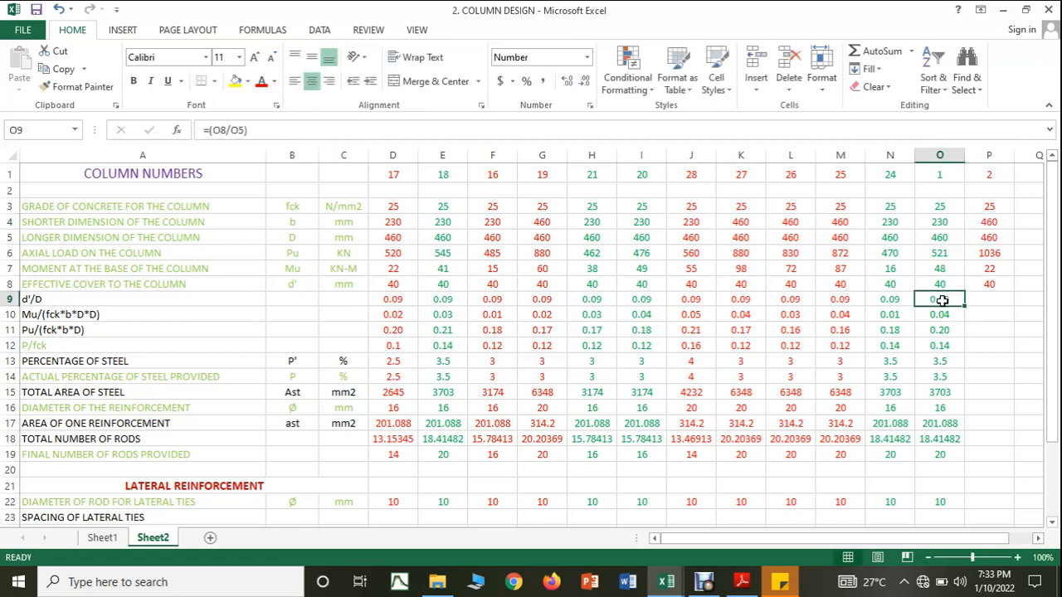
{"action": "left_click_drag", "start_coordinate": [960, 307], "coordinate": [992, 332]}
{"action": "left_click", "coordinate": [961, 316]}
{"action": "left_click", "coordinate": [952, 332]}
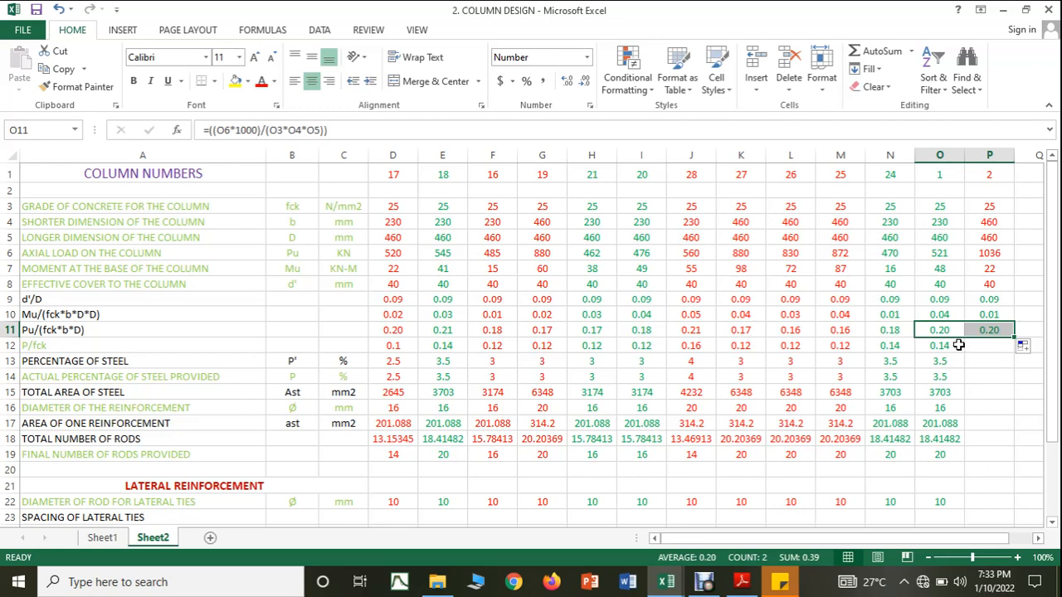
Step: Consult the SP16 interaction chart and the COLUMN FORCES workbook, and enter 0.14 as column 2's P/fck in COLUMN DESIGN
{"action": "mouse_move", "coordinate": [751, 576]}
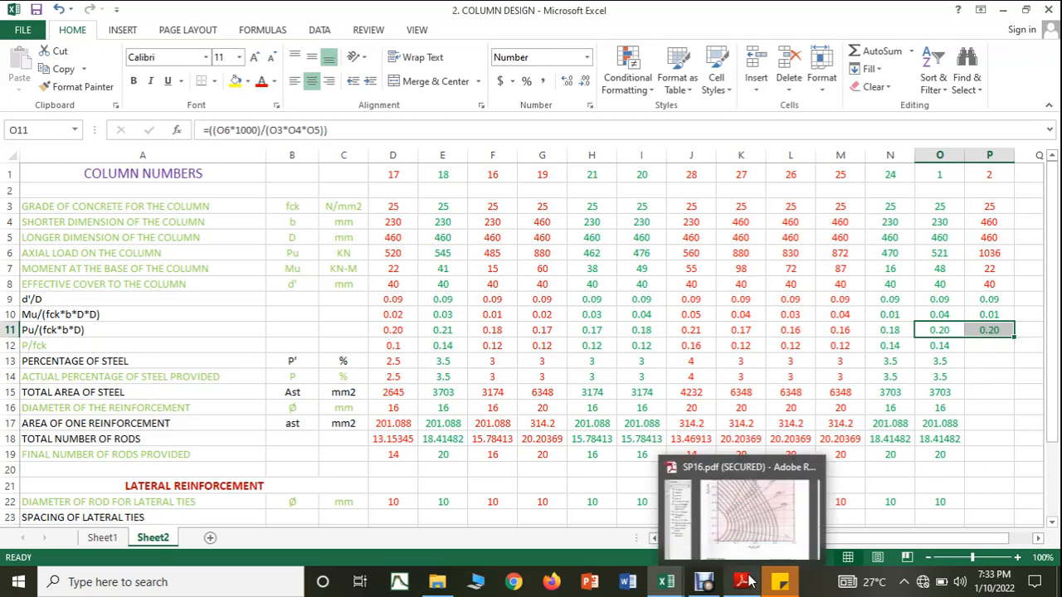
{"action": "left_click", "coordinate": [760, 546]}
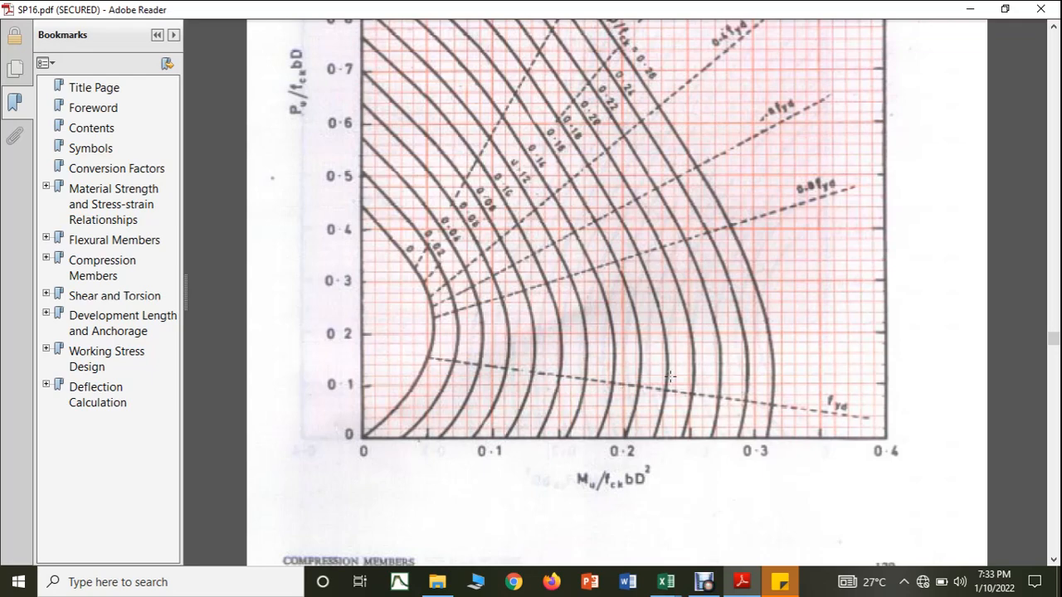
{"action": "mouse_move", "coordinate": [665, 581]}
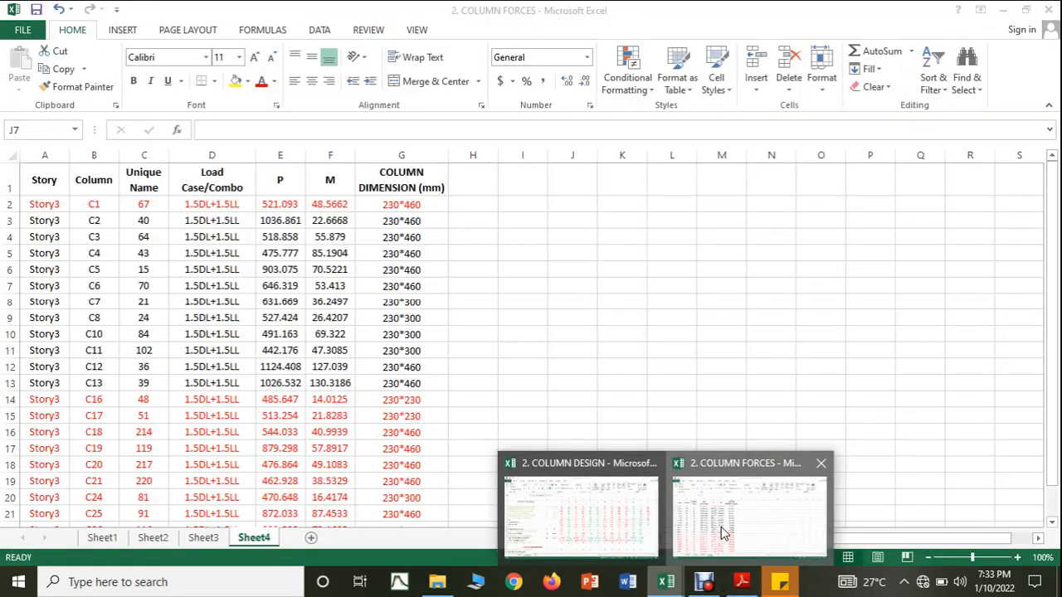
{"action": "left_click", "coordinate": [721, 529]}
{"action": "mouse_move", "coordinate": [665, 581]}
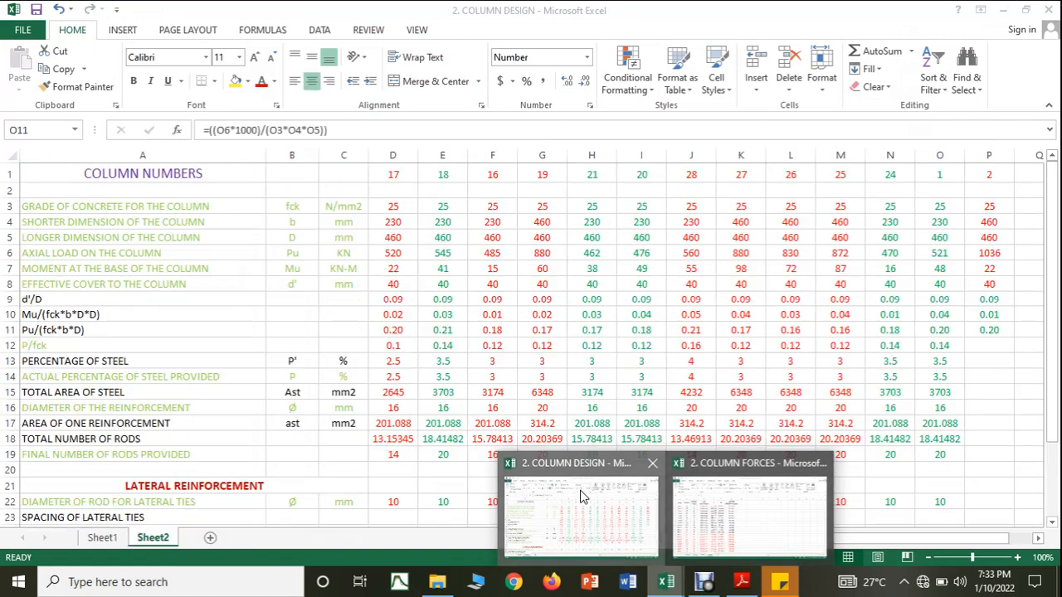
{"action": "left_click", "coordinate": [580, 498]}
{"action": "left_click", "coordinate": [977, 345]}
{"action": "type", "text": "0."}
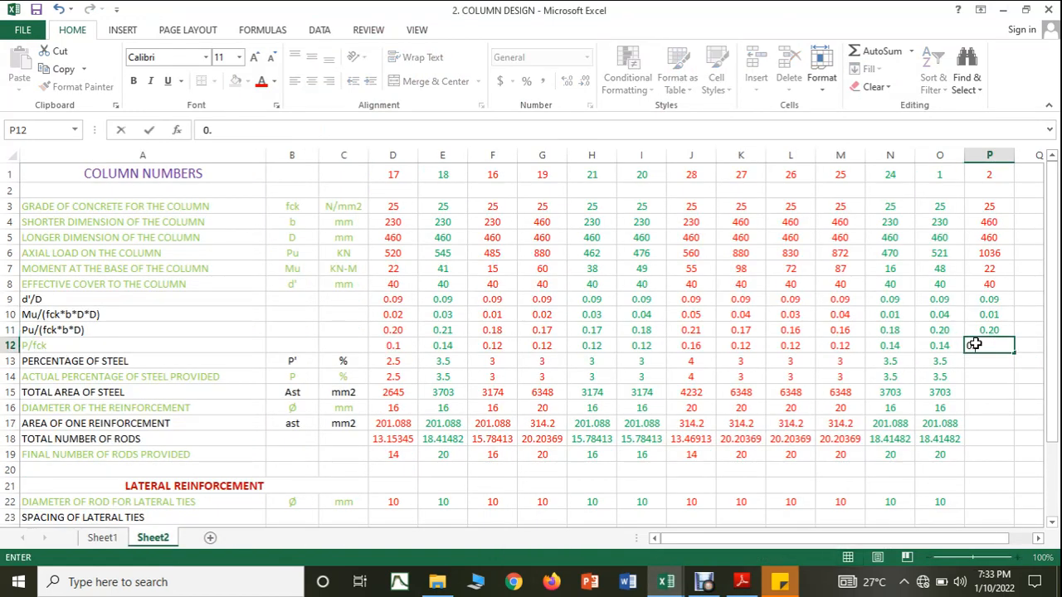
{"action": "type", "text": "14"}
{"action": "key", "text": "Return"}
Step: Extend the percentage of steel formula to column 2 and enter 3.5 as its actual percentage provided
{"action": "left_click", "coordinate": [954, 363]}
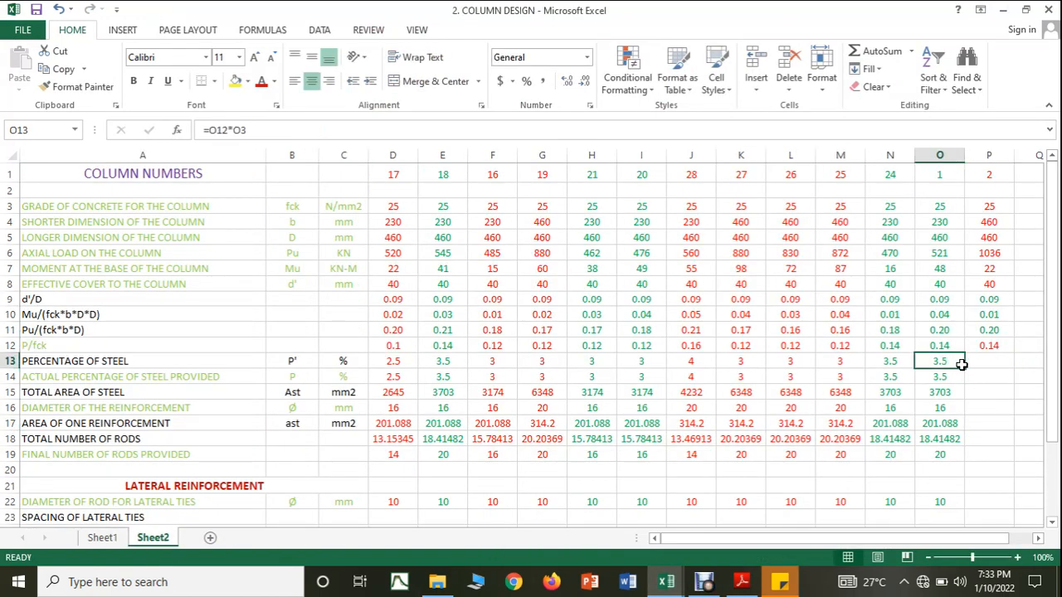
{"action": "left_click_drag", "start_coordinate": [964, 367], "coordinate": [994, 369]}
{"action": "left_click", "coordinate": [948, 376]}
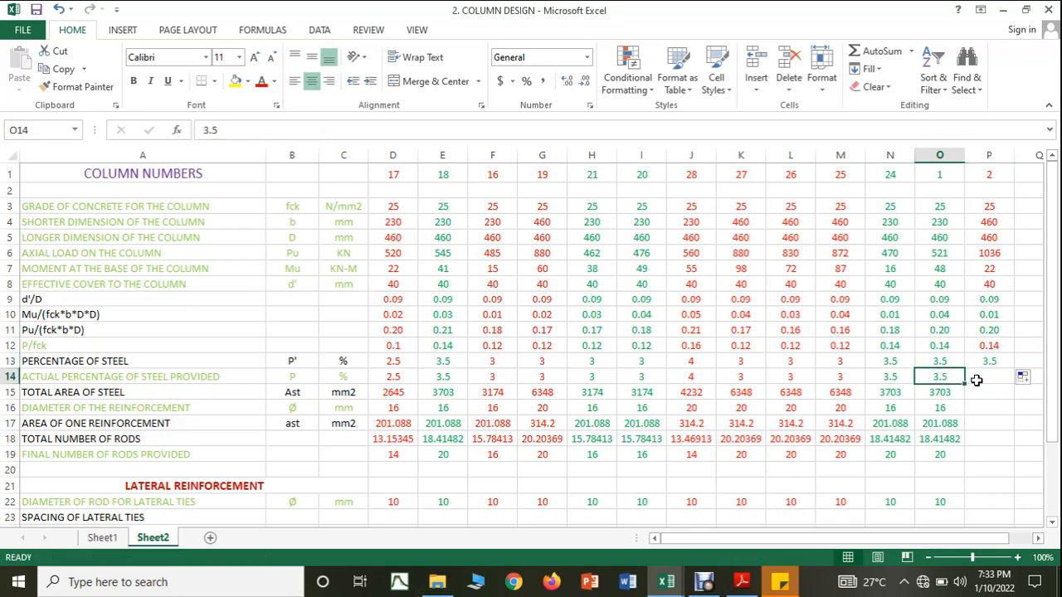
{"action": "left_click", "coordinate": [985, 376]}
{"action": "type", "text": "3.5"}
Step: Copy column 1's total steel area, 16 mm diameter, single-bar area and total rods cells across to column 2
{"action": "left_click", "coordinate": [960, 395]}
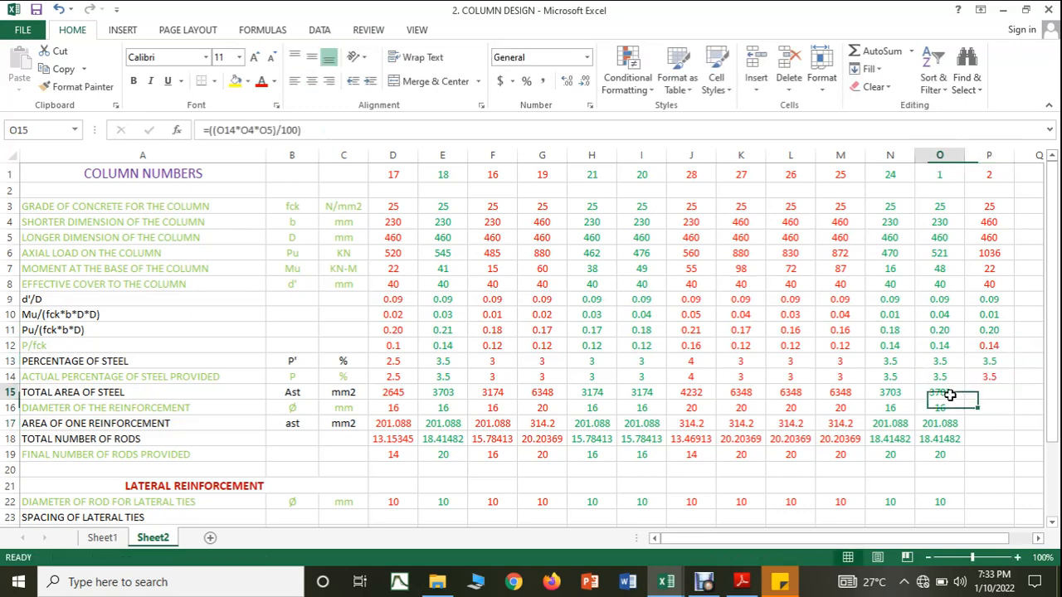
{"action": "left_click_drag", "start_coordinate": [965, 399], "coordinate": [993, 441]}
{"action": "left_click", "coordinate": [946, 408]}
{"action": "left_click", "coordinate": [950, 424]}
{"action": "left_click", "coordinate": [946, 439]}
{"action": "left_click", "coordinate": [980, 455]}
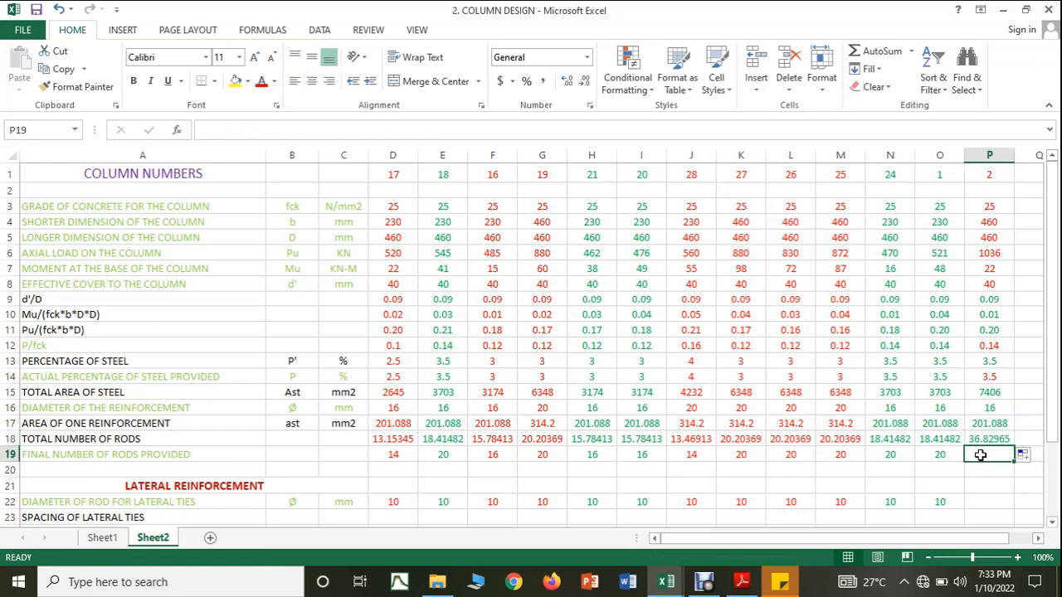
Step: Set column 2's main reinforcement diameter to 20 mm
{"action": "left_click", "coordinate": [992, 407]}
{"action": "type", "text": "20"}
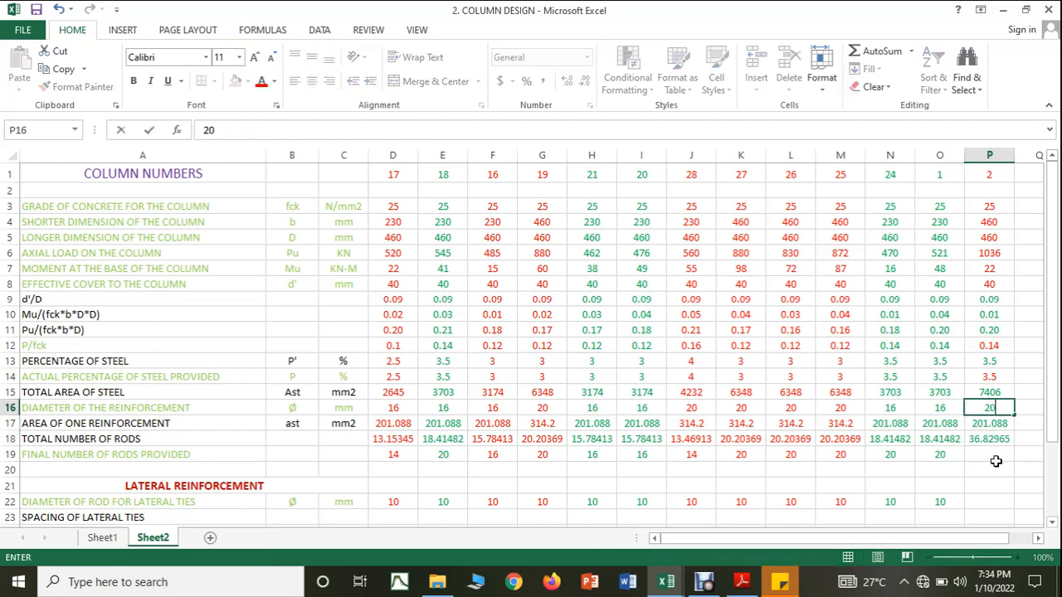
{"action": "left_click", "coordinate": [997, 501]}
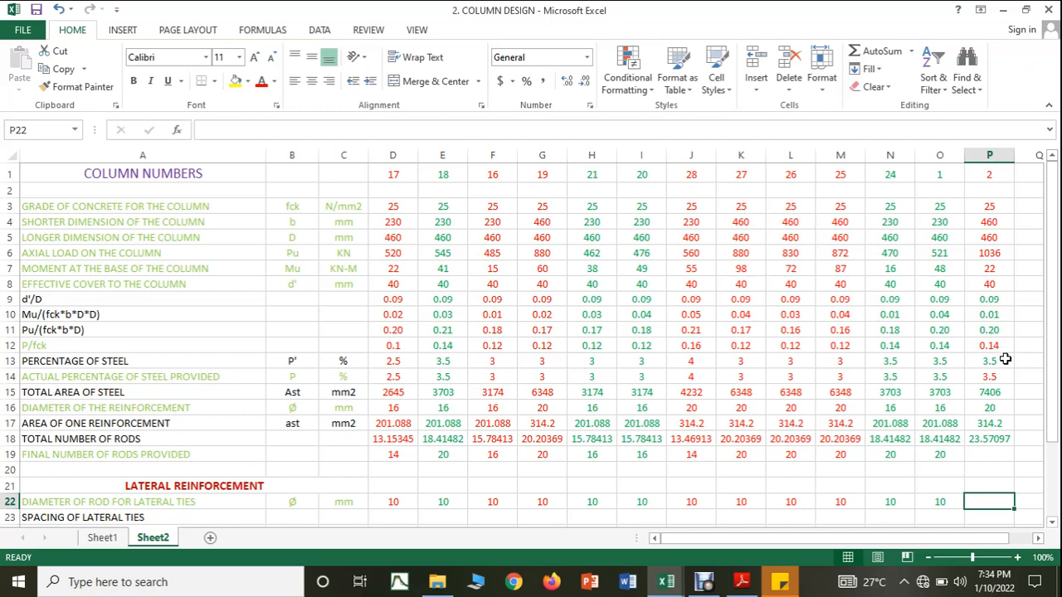
Step: Copy column 1's 16 mm diameter and single-bar area formula across to column 2 again and inspect the copied area formula
{"action": "left_click", "coordinate": [951, 408]}
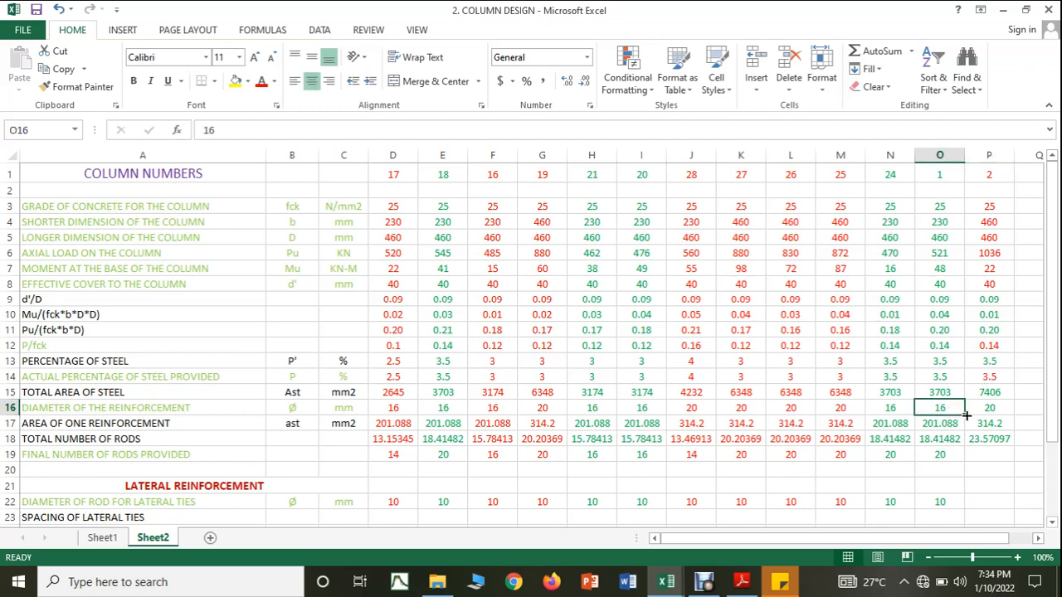
{"action": "left_click_drag", "start_coordinate": [962, 415], "coordinate": [994, 406]}
{"action": "left_click", "coordinate": [994, 406]}
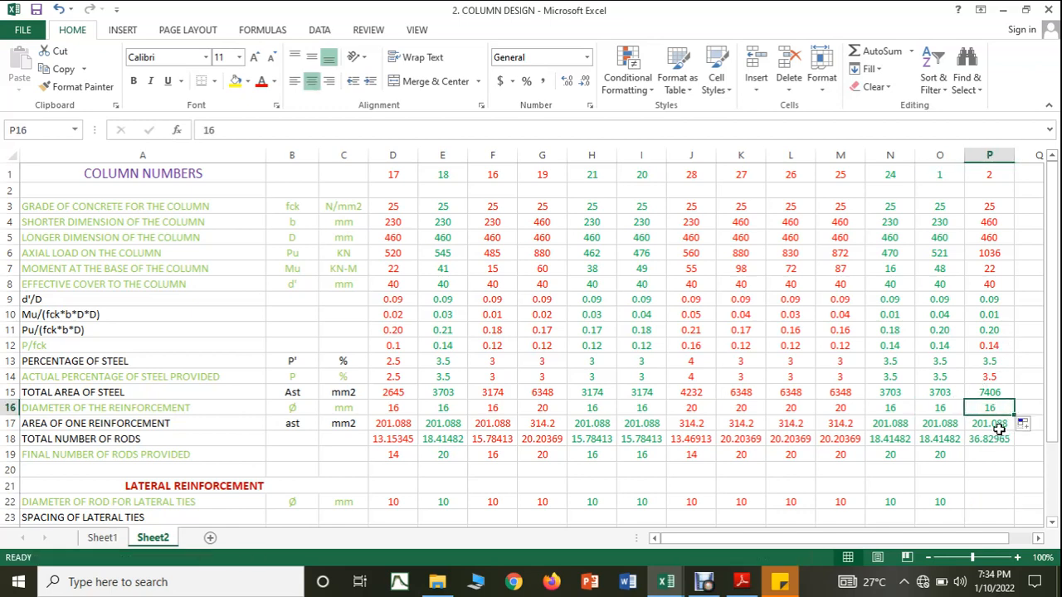
{"action": "left_click", "coordinate": [959, 431]}
{"action": "left_click_drag", "start_coordinate": [959, 432], "coordinate": [1005, 434]}
{"action": "left_click", "coordinate": [997, 466]}
{"action": "left_click", "coordinate": [987, 423]}
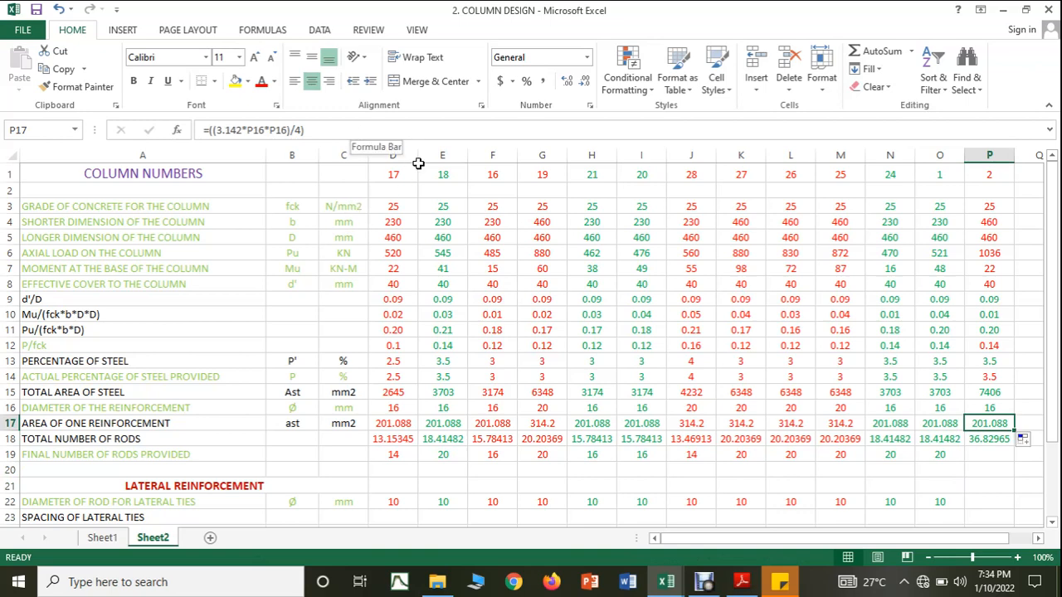
Step: Change column 2's main reinforcement diameter to 20 mm and enter 24 as its final number of rods provided
{"action": "left_click", "coordinate": [982, 406]}
{"action": "type", "text": "20"}
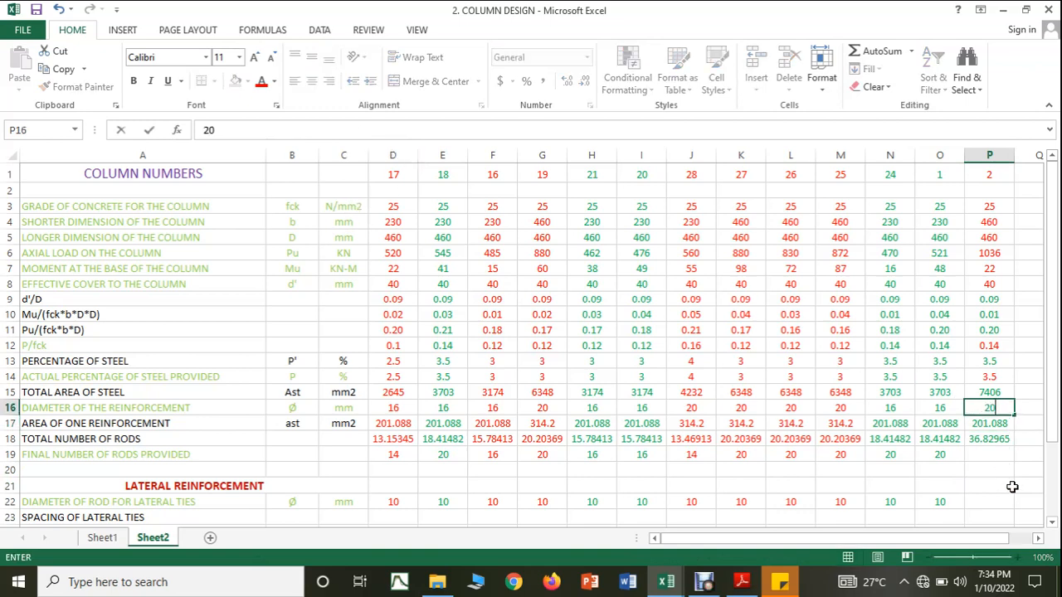
{"action": "left_click", "coordinate": [998, 498]}
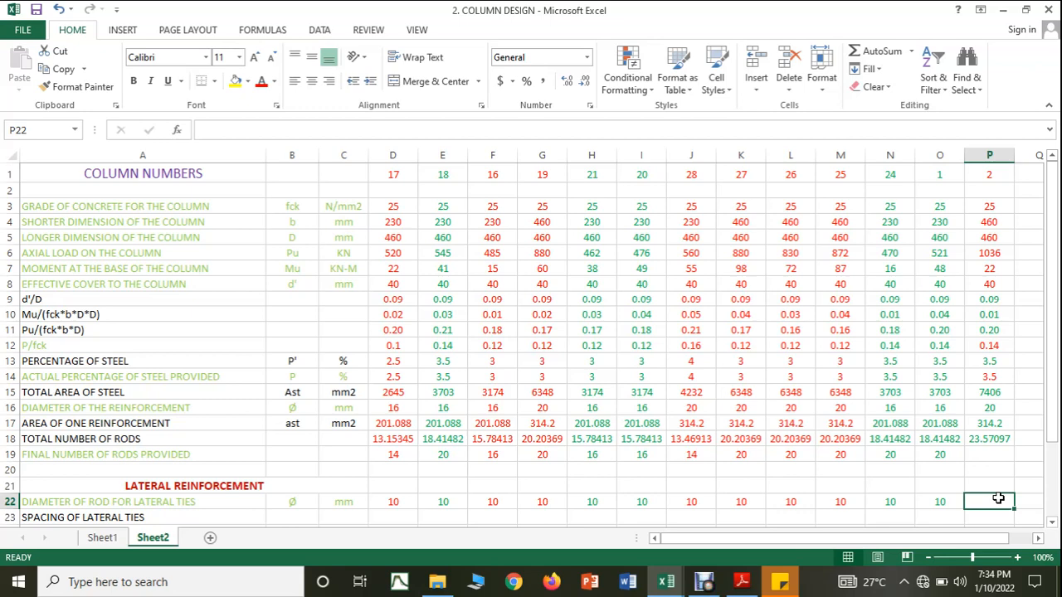
{"action": "left_click", "coordinate": [987, 221]}
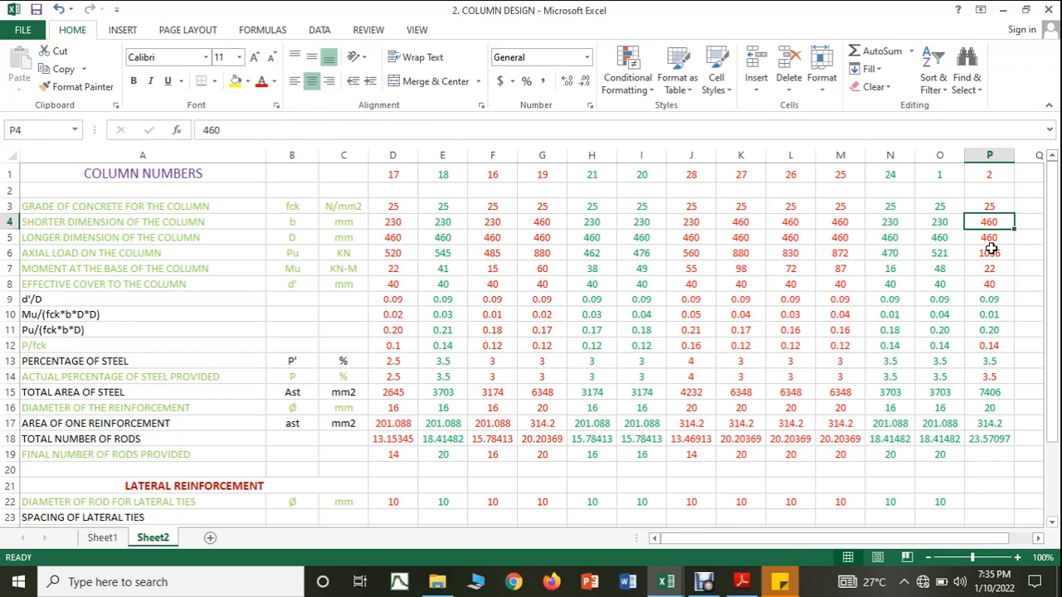
{"action": "left_click", "coordinate": [1005, 450]}
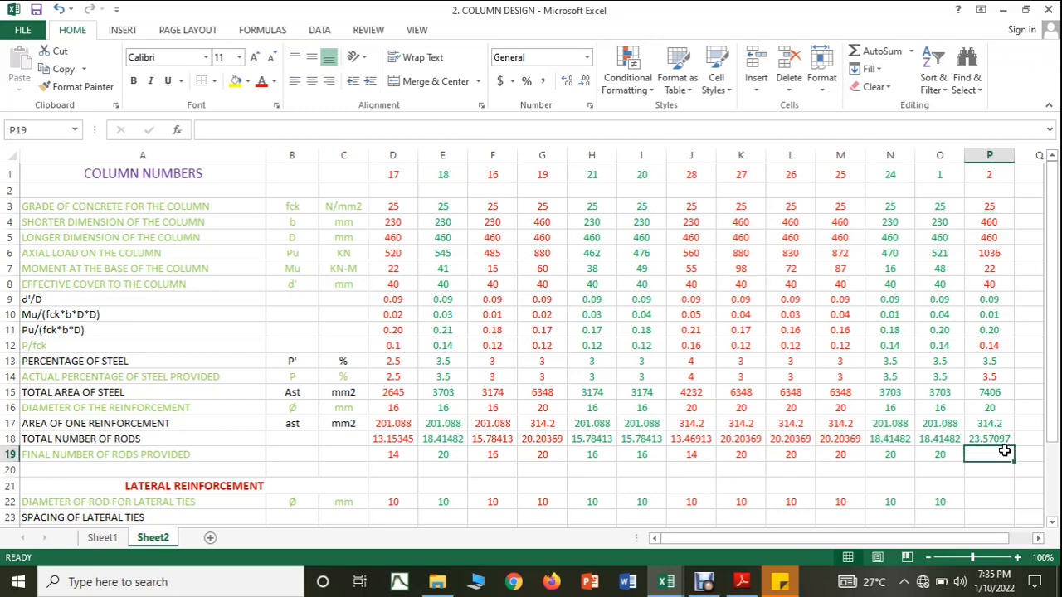
{"action": "type", "text": "24"}
{"action": "left_click", "coordinate": [998, 487]}
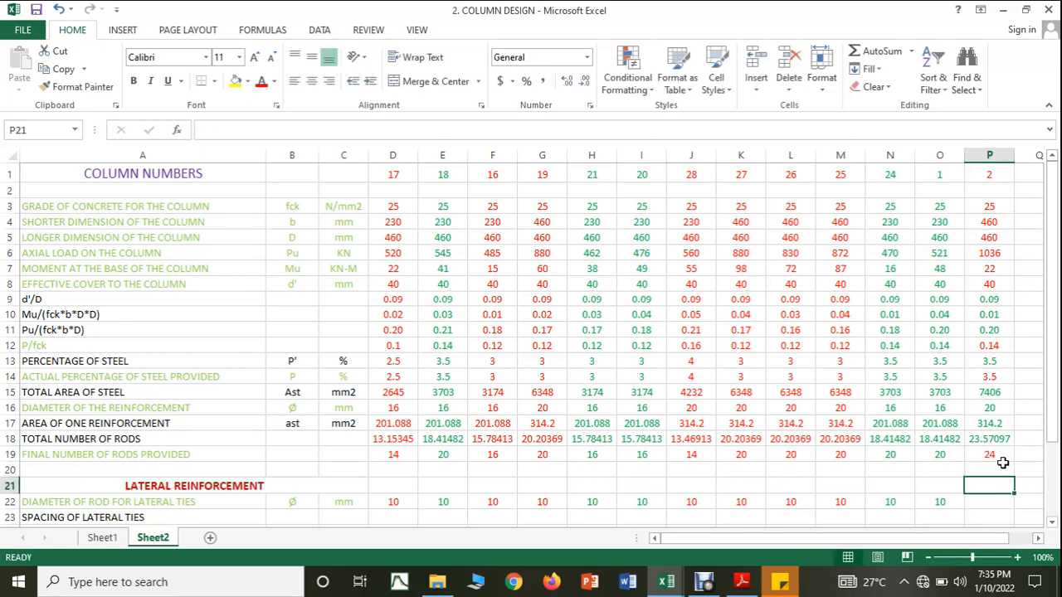
Step: Enter 10 mm as column 2's lateral tie diameter and extend column 1's tie spacing formulas, rows 24 to 28, to column 2
{"action": "scroll", "coordinate": [936, 452], "scroll_direction": "down", "scroll_amount": 2}
{"action": "left_click", "coordinate": [978, 403]}
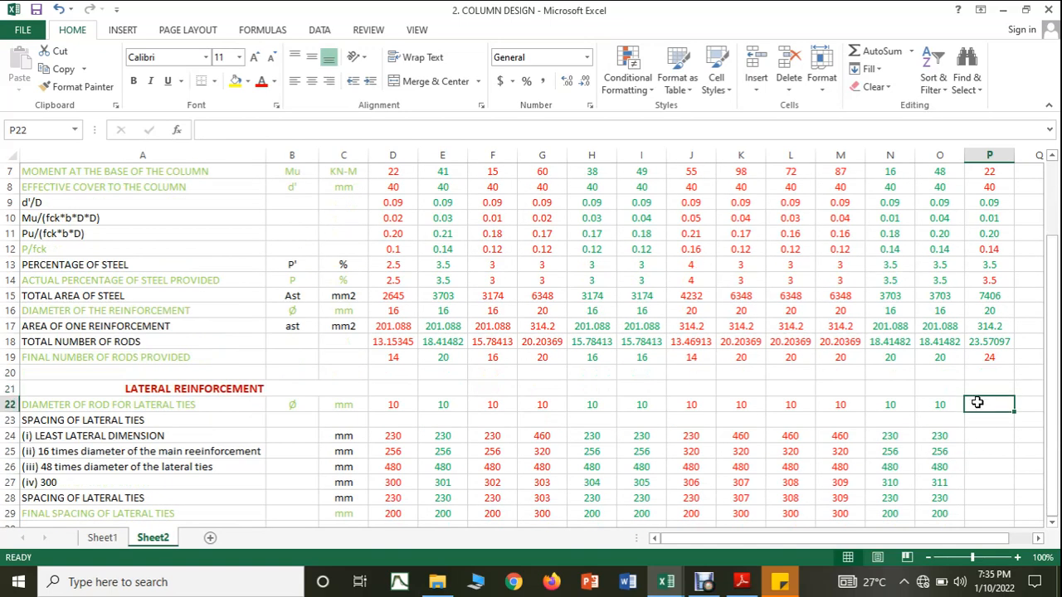
{"action": "type", "text": "10"}
{"action": "left_click", "coordinate": [988, 460]}
{"action": "left_click", "coordinate": [957, 440]}
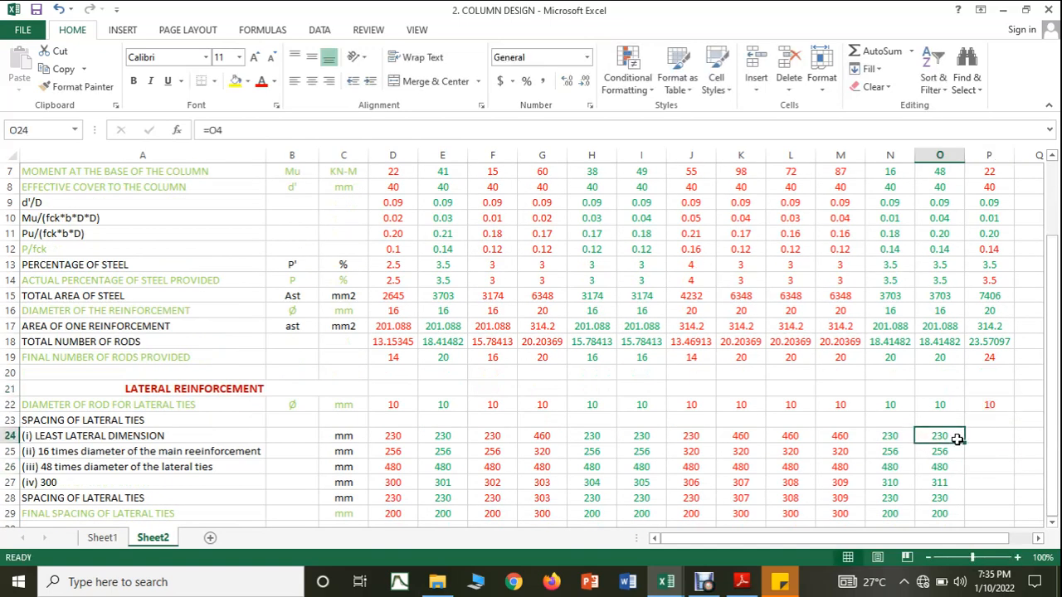
{"action": "left_click_drag", "start_coordinate": [957, 440], "coordinate": [1011, 506]}
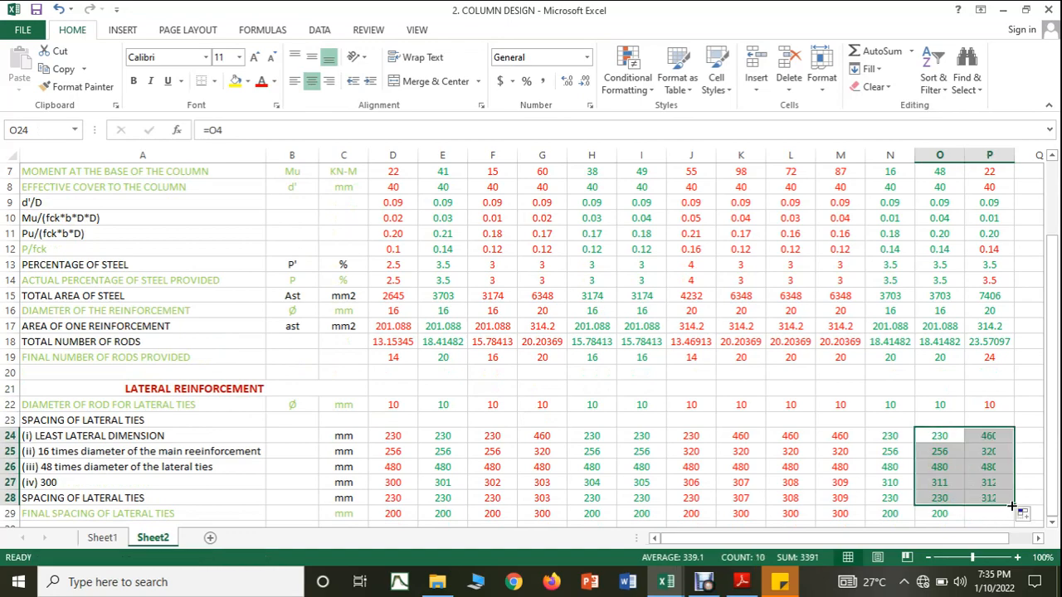
Step: Set column 2's final spacing of lateral ties to 300 mm
{"action": "scroll", "coordinate": [1000, 491], "scroll_direction": "down", "scroll_amount": 1}
{"action": "left_click", "coordinate": [987, 467]}
{"action": "type", "text": "300"}
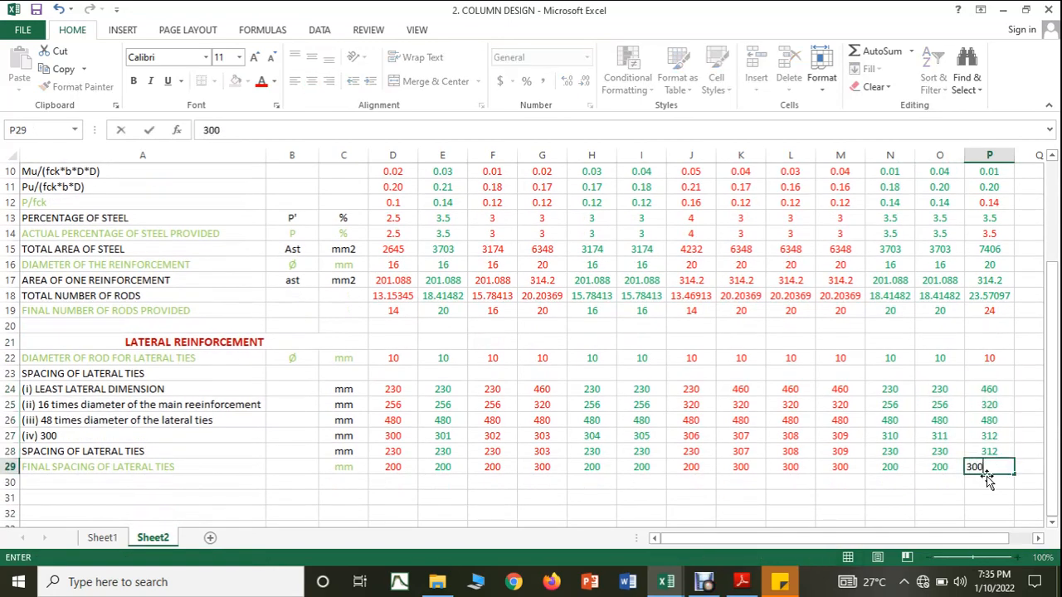
{"action": "key", "text": "Return"}
{"action": "scroll", "coordinate": [979, 491], "scroll_direction": "up", "scroll_amount": 3}
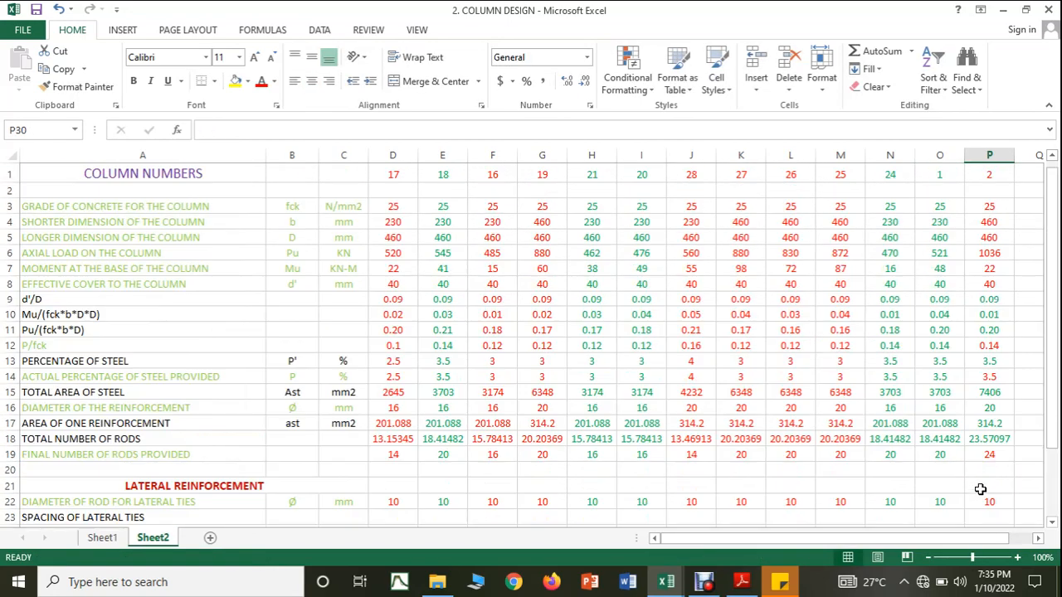
{"action": "left_click", "coordinate": [985, 150]}
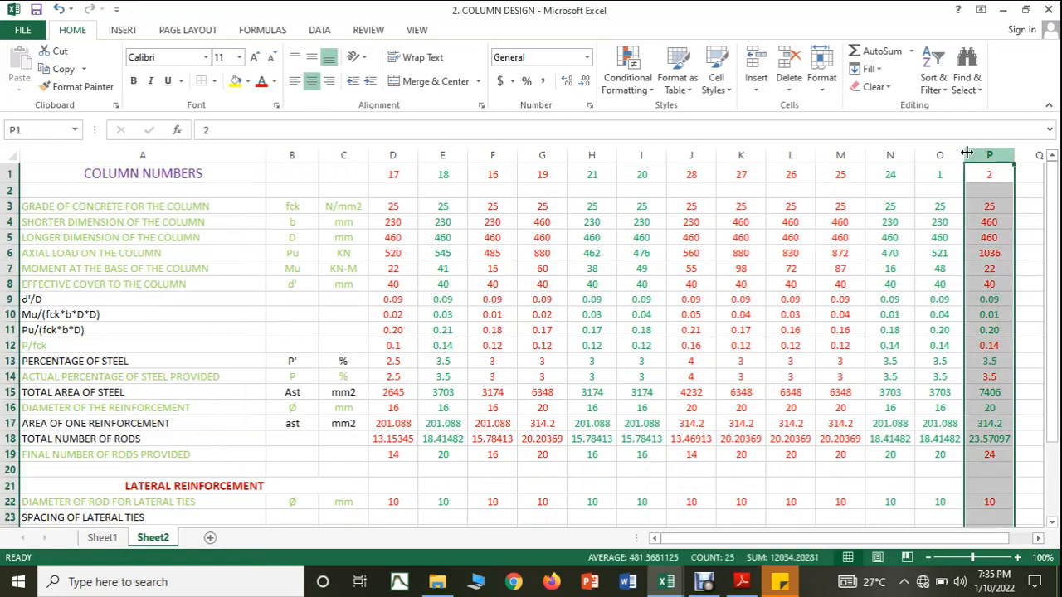
{"action": "left_click", "coordinate": [800, 371]}
Step: Switch to the COLUMN FORCES workbook and colour the C2 row's text red to mark it as designed
{"action": "mouse_move", "coordinate": [667, 581]}
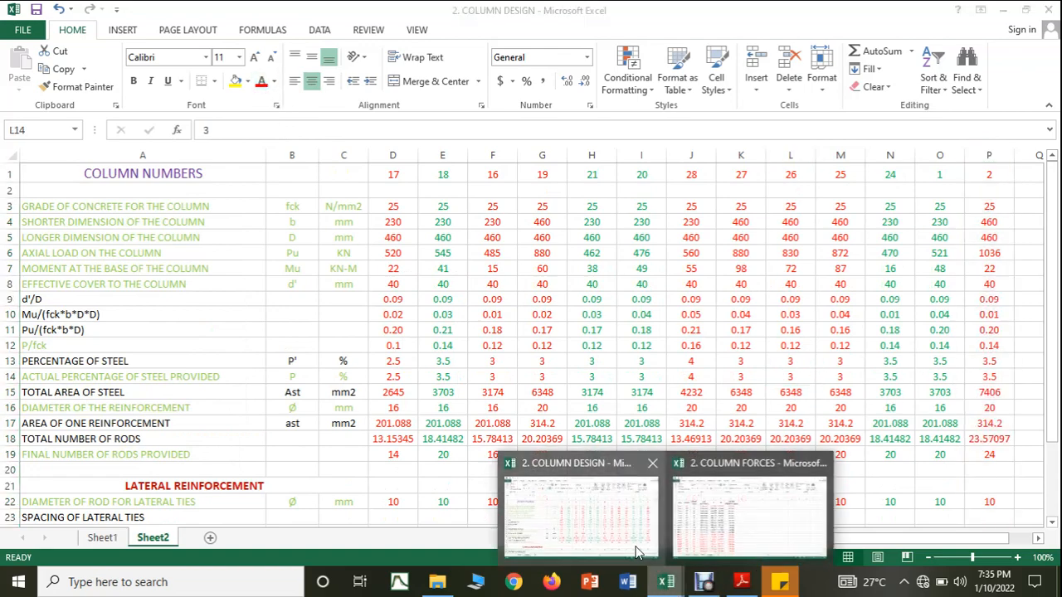
{"action": "left_click", "coordinate": [727, 542]}
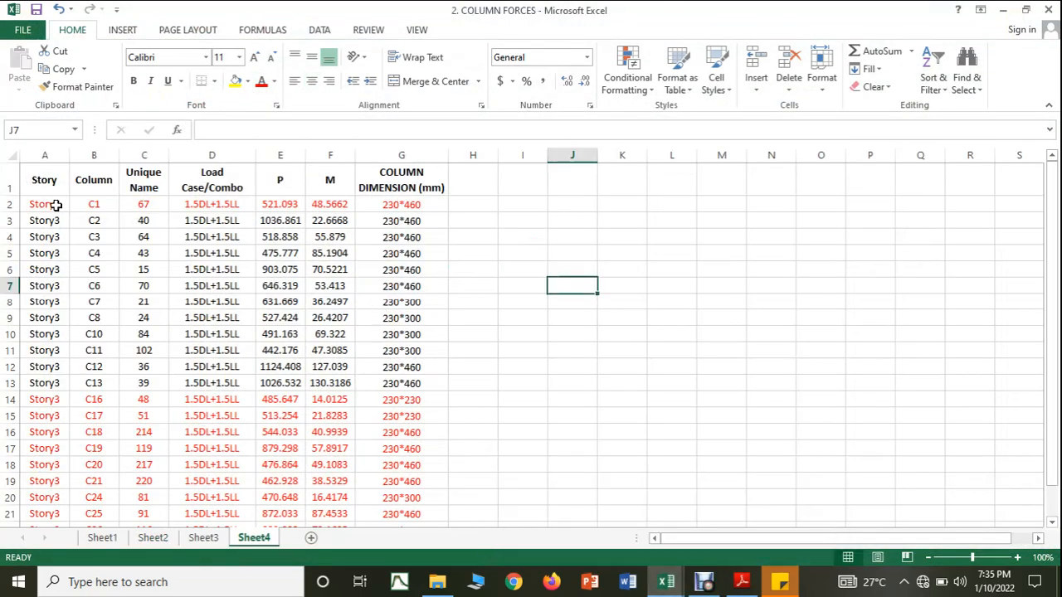
{"action": "left_click_drag", "start_coordinate": [46, 220], "coordinate": [372, 224]}
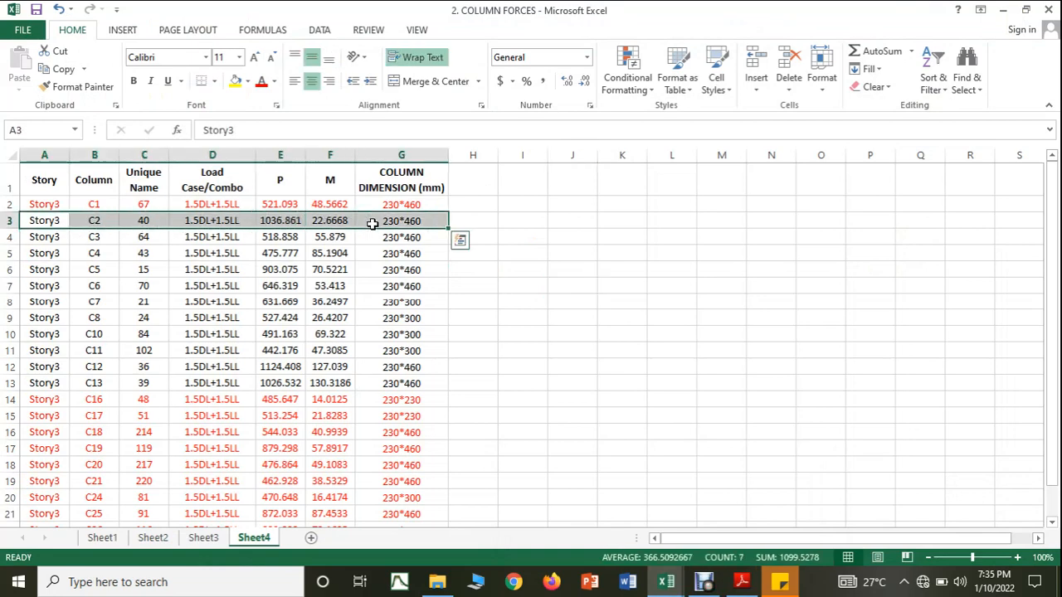
{"action": "left_click", "coordinate": [261, 81]}
{"action": "left_click", "coordinate": [523, 391]}
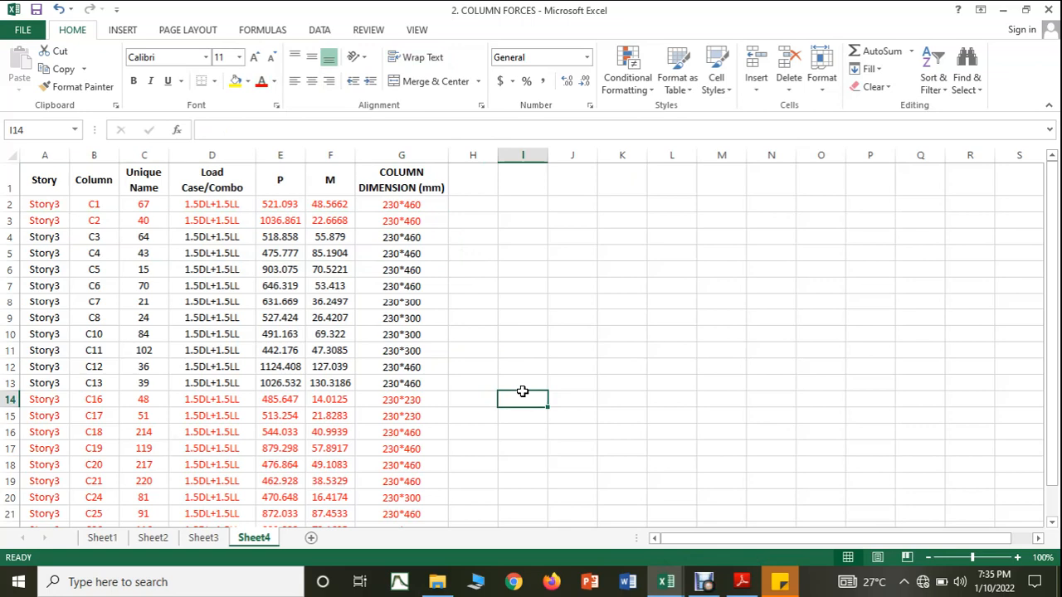
Step: Return to the COLUMN DESIGN workbook and add column number 3 with an axial load of 518 KN and a moment of 55 KN-M
{"action": "mouse_move", "coordinate": [666, 582]}
{"action": "left_click", "coordinate": [606, 515]}
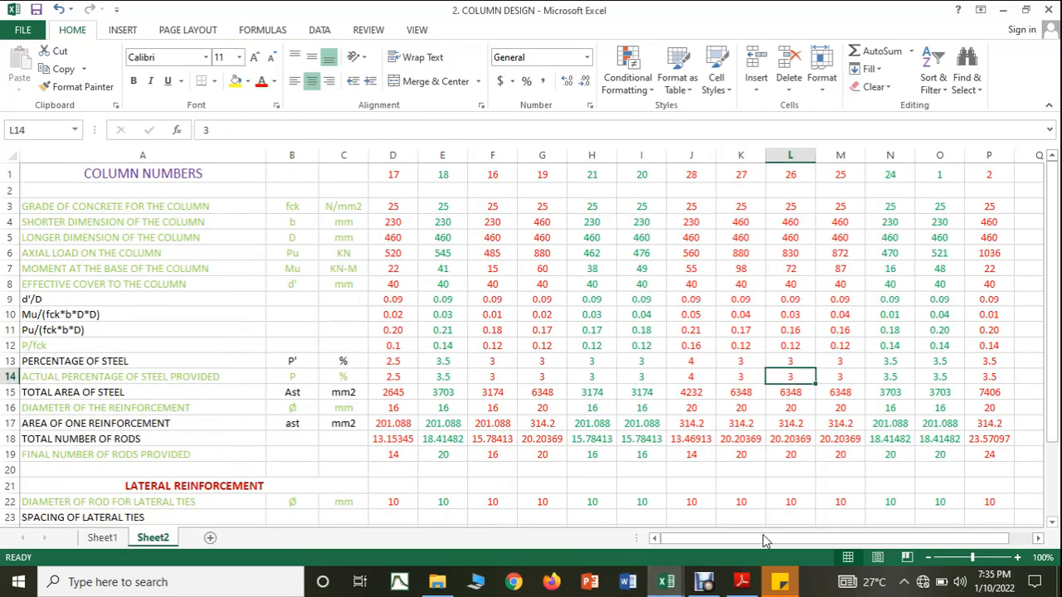
{"action": "left_click", "coordinate": [1033, 175]}
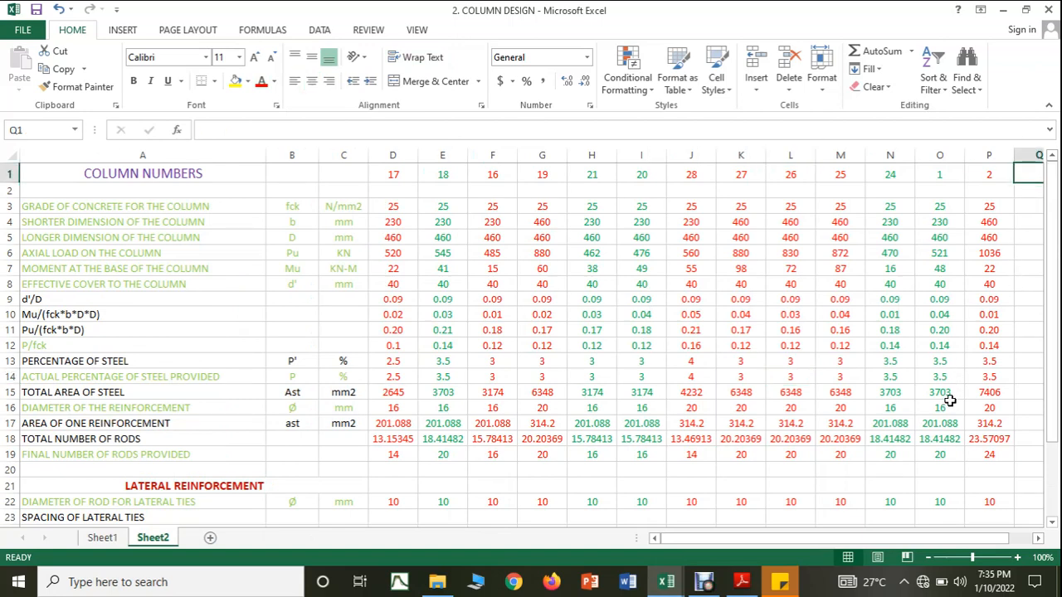
{"action": "type", "text": "3"}
{"action": "left_click", "coordinate": [880, 362]}
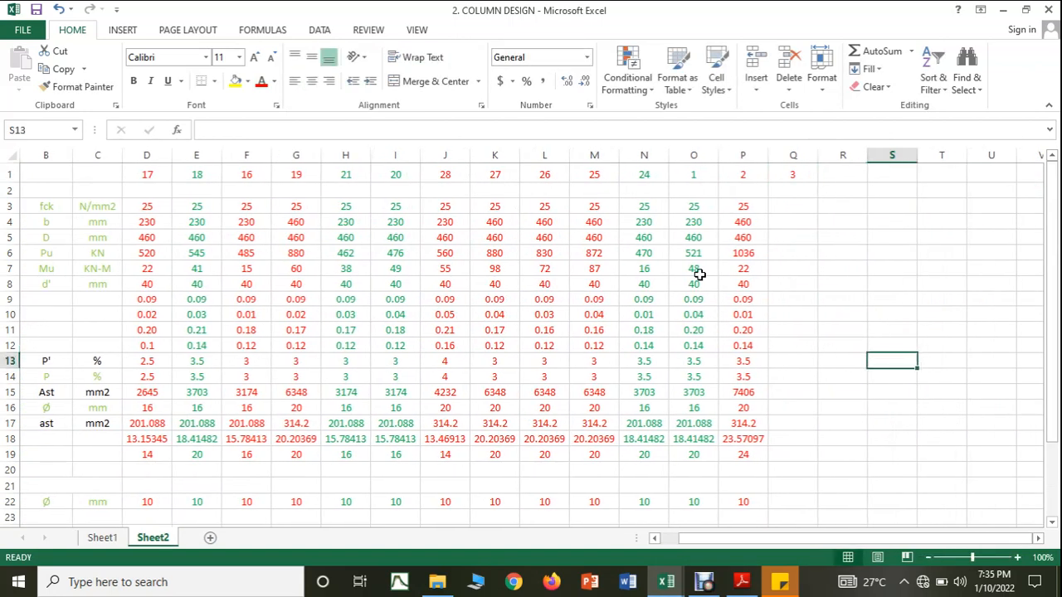
{"action": "left_click", "coordinate": [797, 256]}
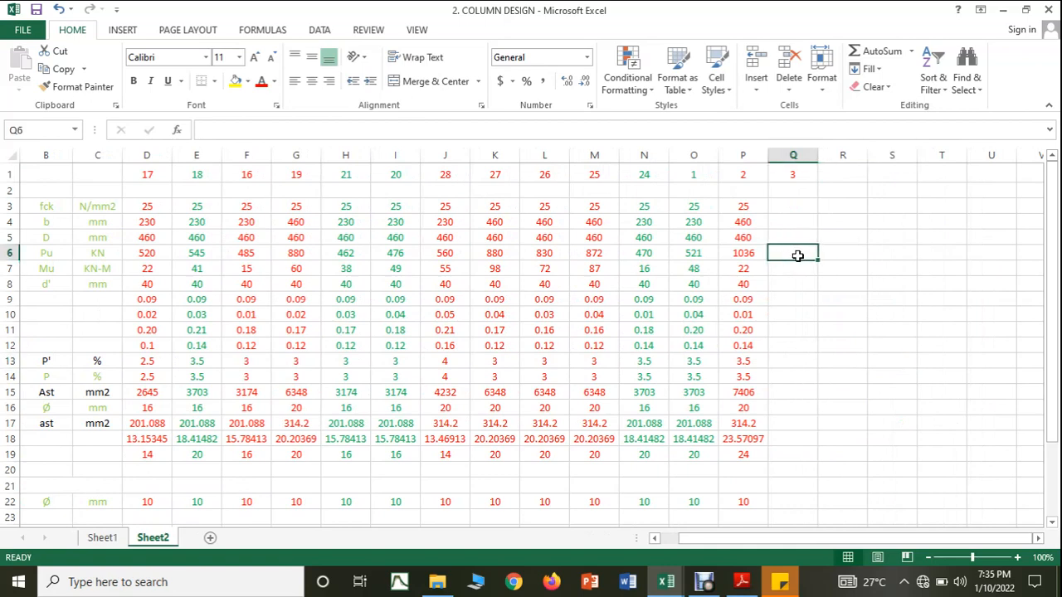
{"action": "type", "text": "518"}
{"action": "key", "text": "Return"}
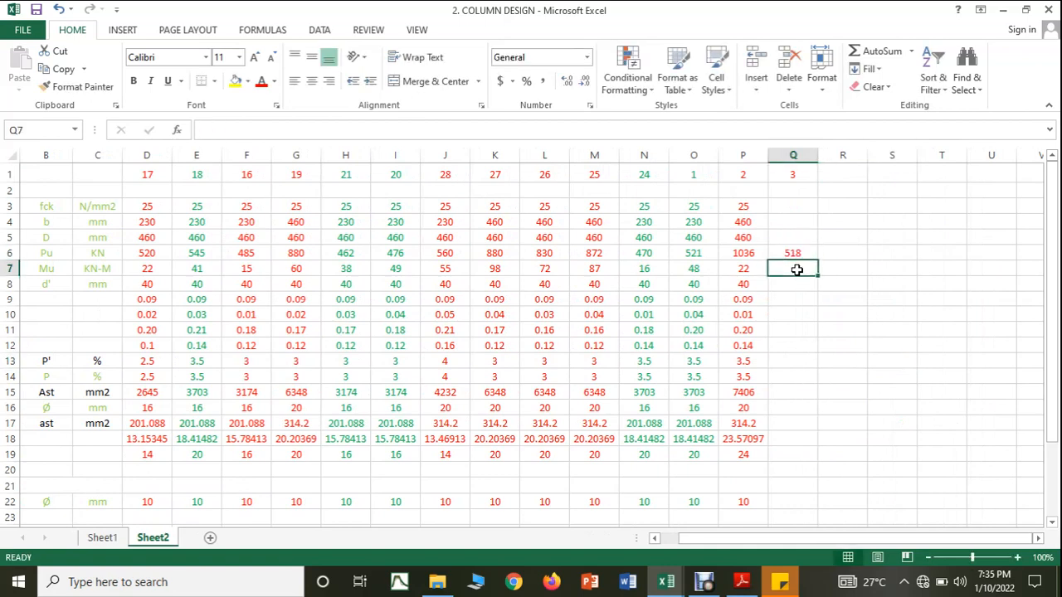
{"action": "type", "text": "55"}
{"action": "left_click", "coordinate": [803, 325]}
Step: Enter column 3's concrete grade 25, shorter dimension 230 mm, longer dimension 460 mm and effective cover 40 mm
{"action": "left_click", "coordinate": [779, 204]}
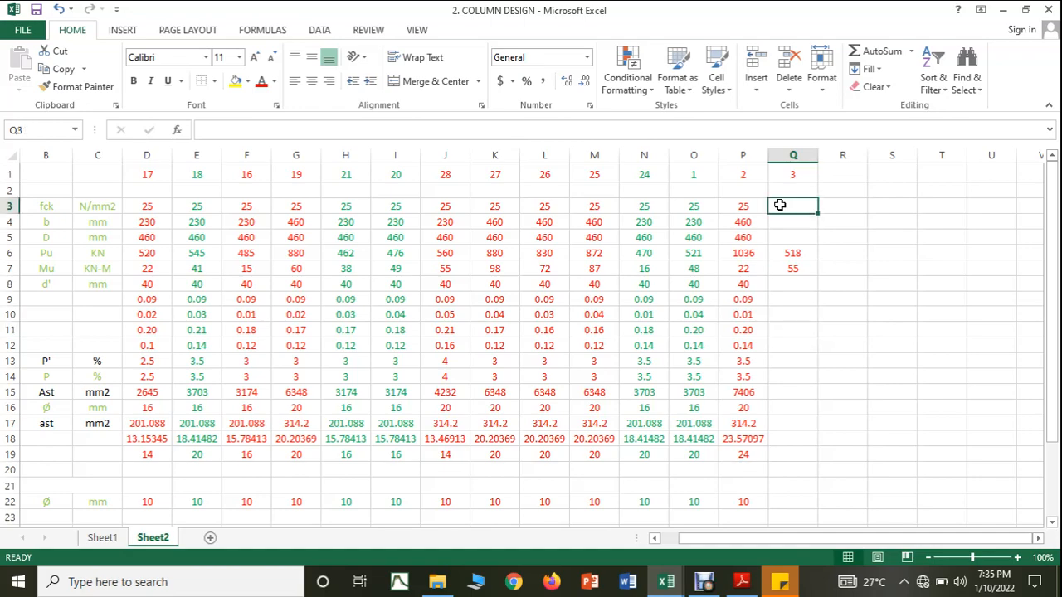
{"action": "type", "text": "25"}
{"action": "key", "text": "Return"}
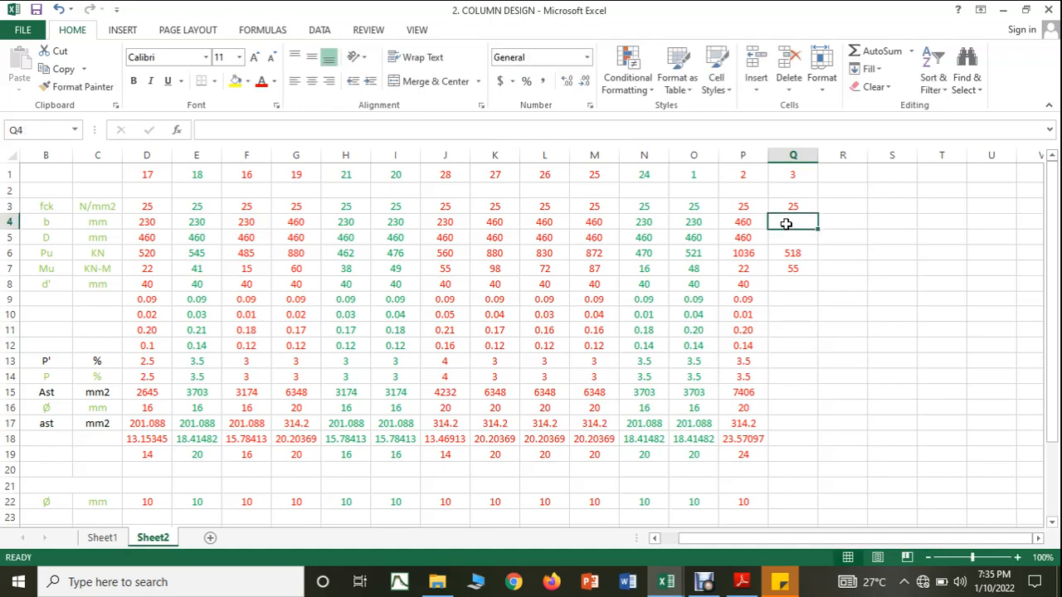
{"action": "mouse_move", "coordinate": [666, 581]}
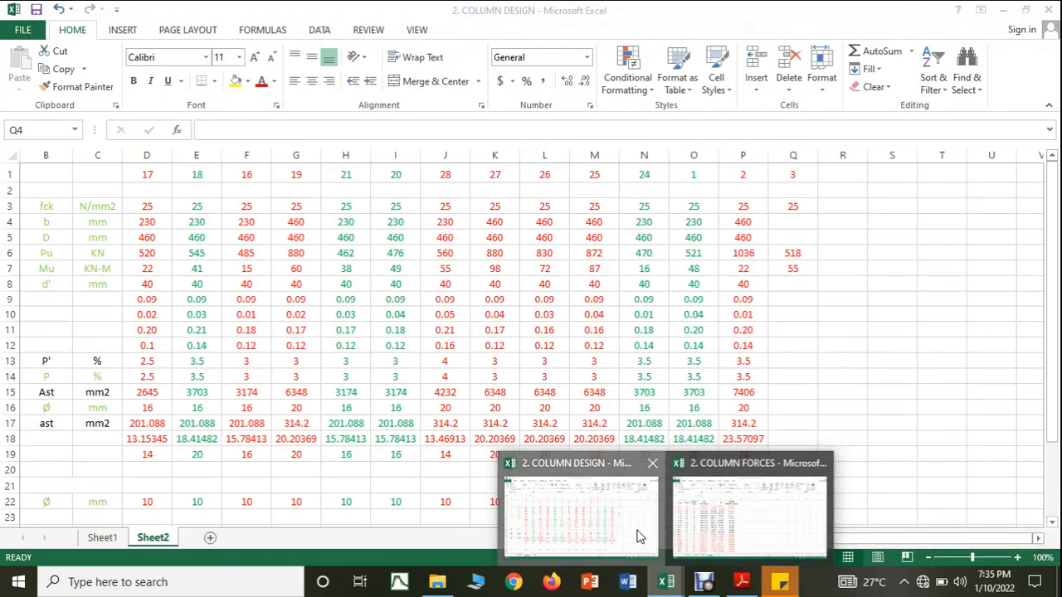
{"action": "type", "text": "230"}
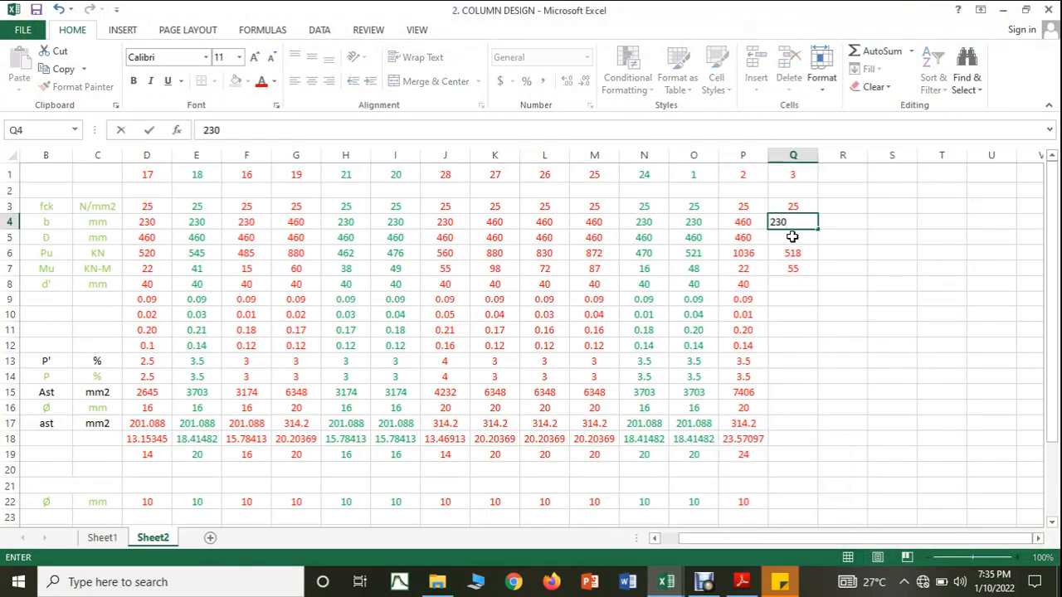
{"action": "key", "text": "Return"}
{"action": "type", "text": "460"}
{"action": "left_click", "coordinate": [824, 337]}
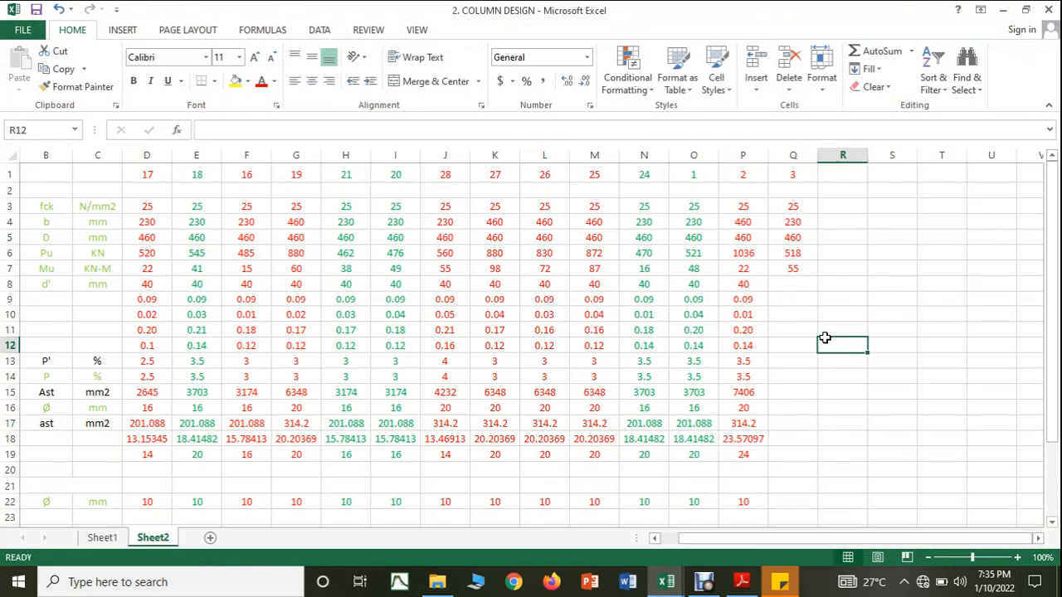
{"action": "left_click", "coordinate": [781, 284]}
{"action": "type", "text": "40"}
{"action": "left_click", "coordinate": [811, 358]}
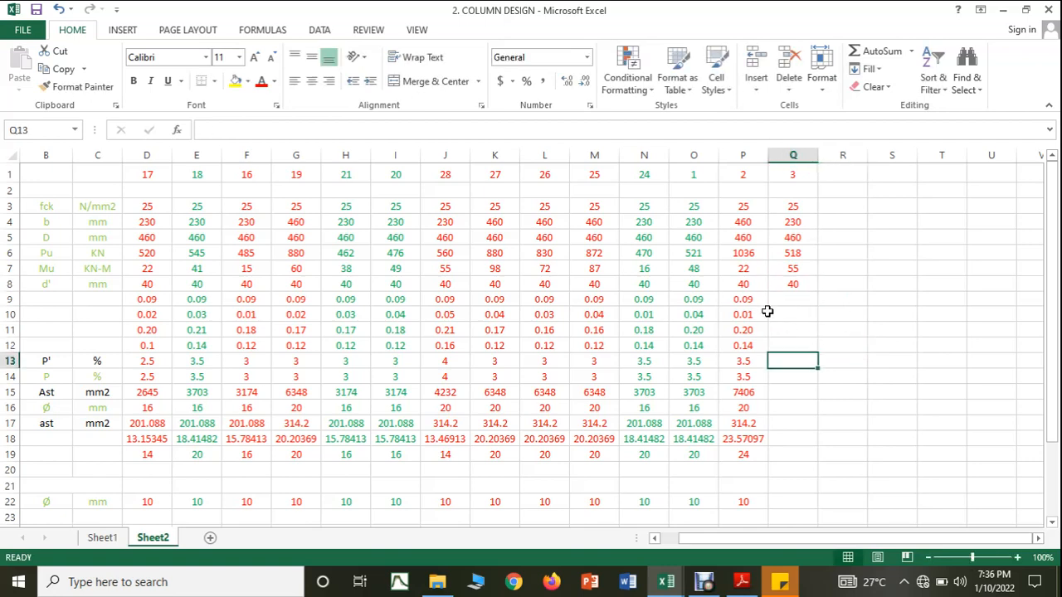
Step: Extend column 2's d'/D, Mu/(fck*b*D*D) and Pu/(fck*b*D) formulas to column 3
{"action": "left_click", "coordinate": [755, 301]}
{"action": "left_click_drag", "start_coordinate": [768, 306], "coordinate": [795, 311]}
{"action": "left_click", "coordinate": [760, 319]}
{"action": "left_click_drag", "start_coordinate": [769, 321], "coordinate": [820, 338]}
{"action": "left_click", "coordinate": [763, 334]}
{"action": "left_click", "coordinate": [745, 342]}
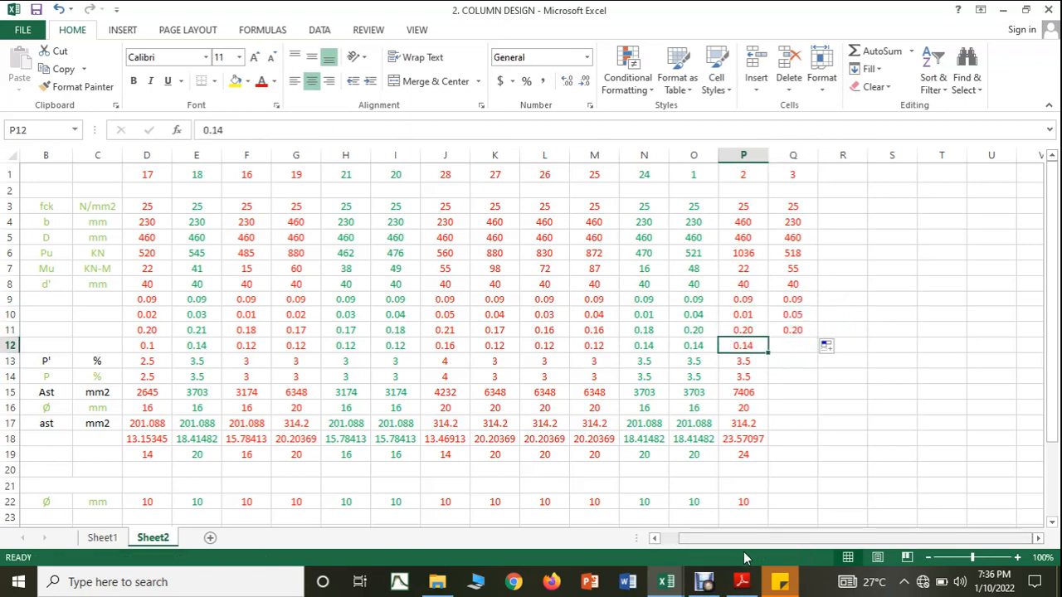
Step: Consult the SP16 interaction chart and enter 0.14 as column 3's p/fck ratio in the COLUMN DESIGN workbook
{"action": "left_click", "coordinate": [669, 546]}
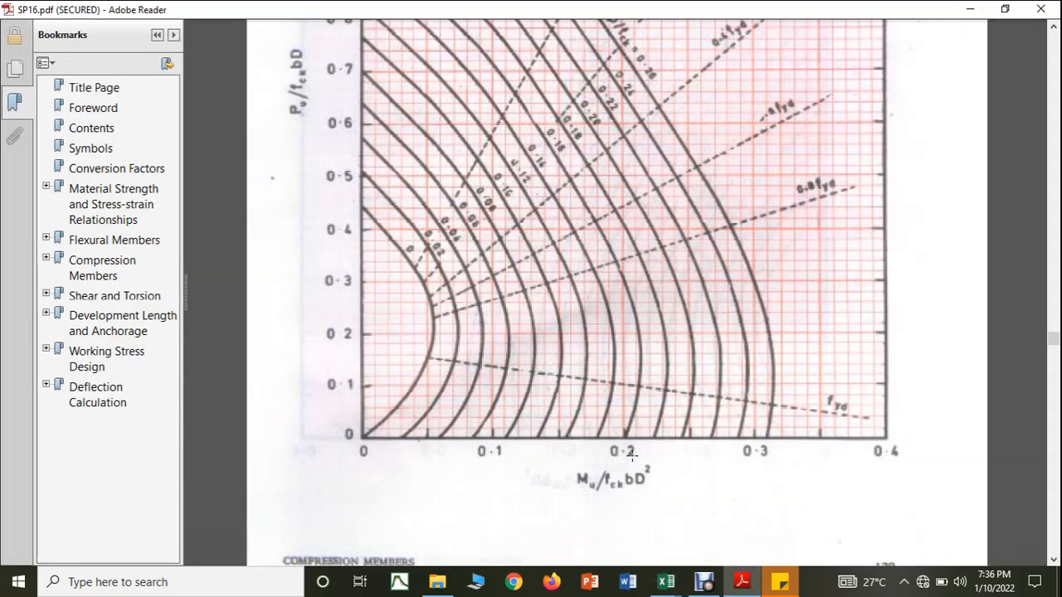
{"action": "scroll", "coordinate": [630, 523], "scroll_direction": "up", "scroll_amount": 2}
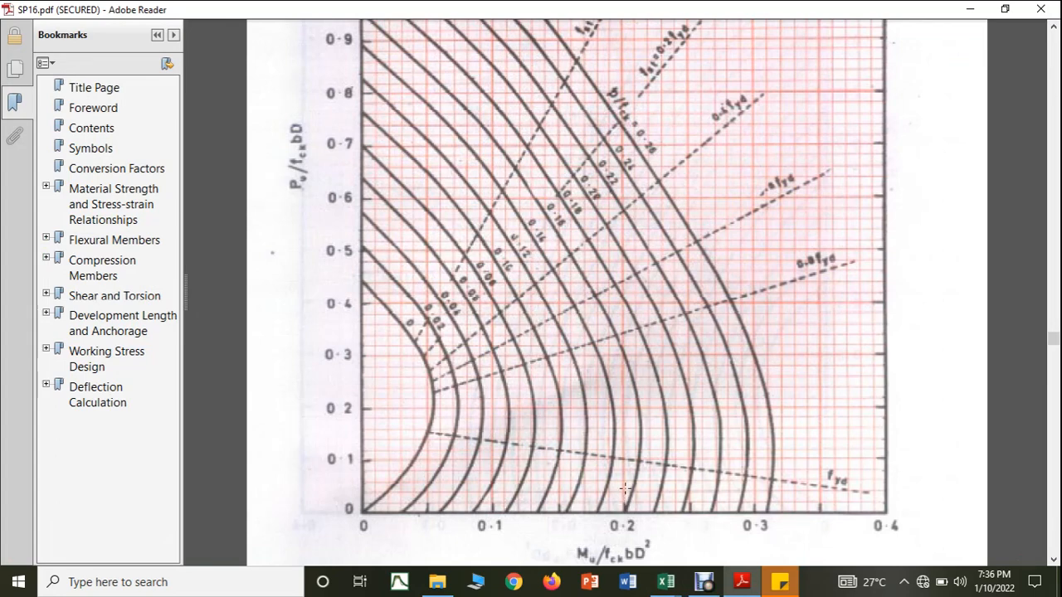
{"action": "mouse_move", "coordinate": [667, 581]}
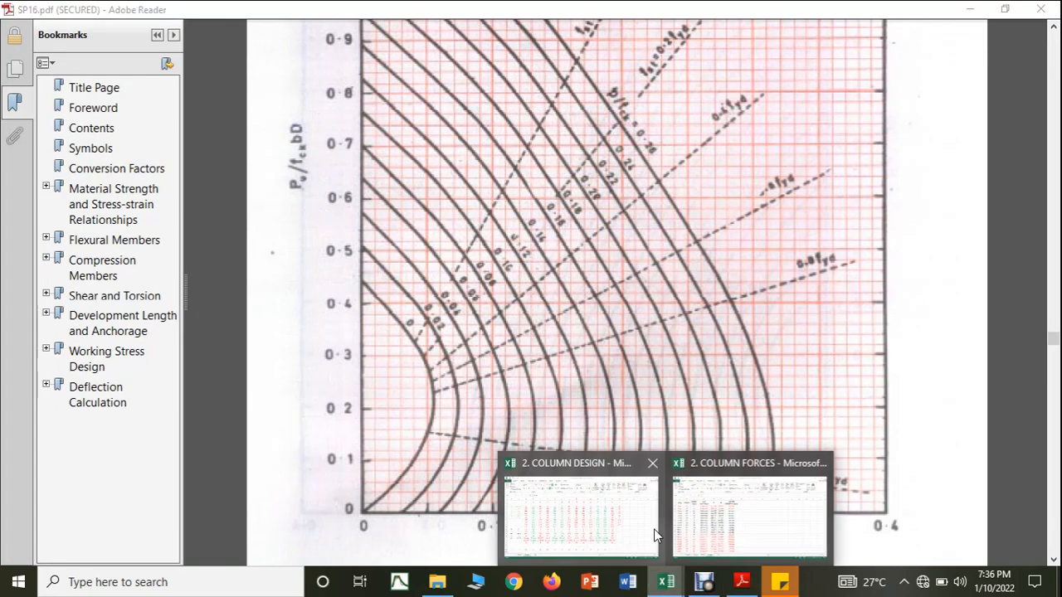
{"action": "left_click", "coordinate": [656, 531]}
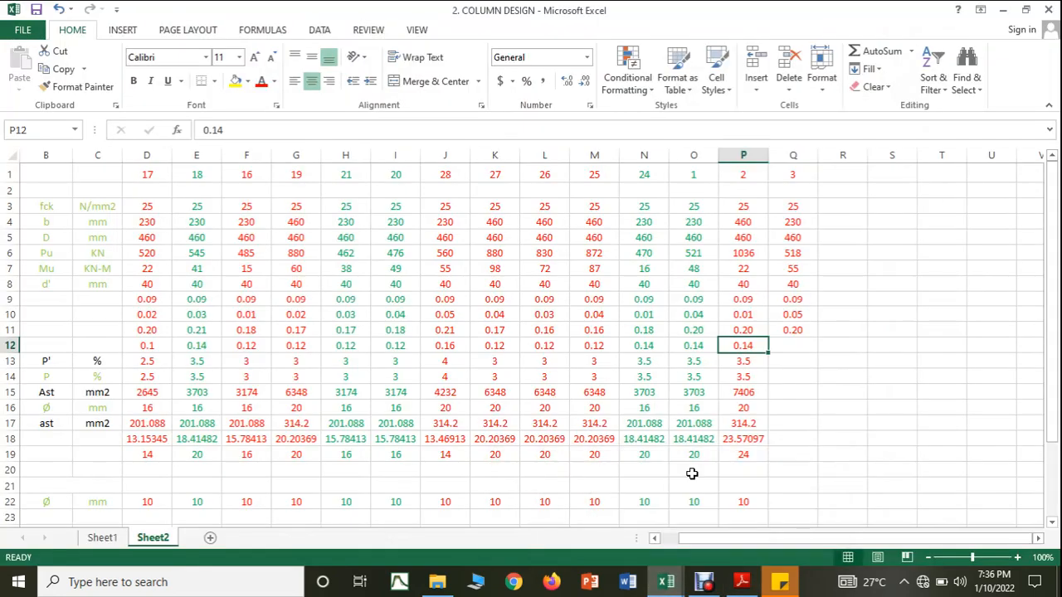
{"action": "left_click", "coordinate": [787, 348]}
{"action": "type", "text": "0.14"}
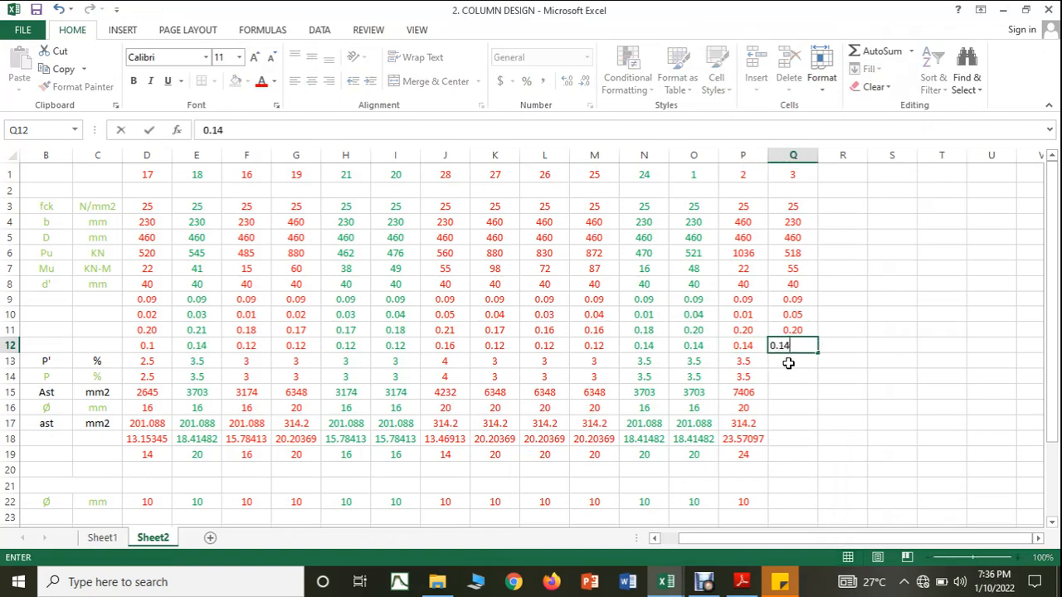
{"action": "key", "text": "Return"}
Step: Extend column 2's P' formula to column 3 and enter 3.5 % as its adopted steel percentage P
{"action": "left_click", "coordinate": [757, 366]}
{"action": "left_click_drag", "start_coordinate": [768, 369], "coordinate": [793, 365]}
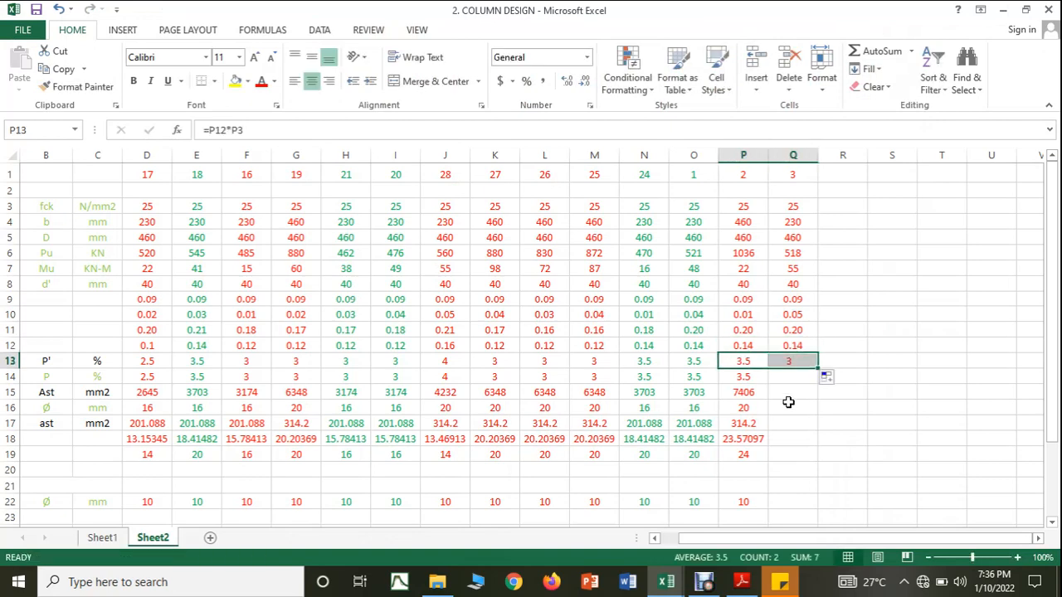
{"action": "left_click", "coordinate": [782, 379]}
{"action": "type", "text": "3."}
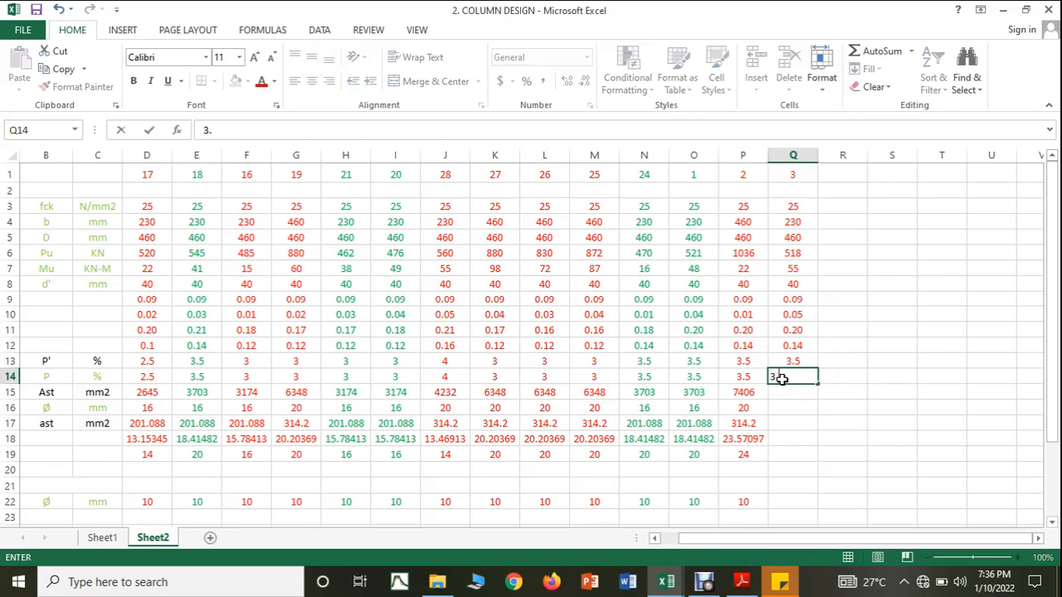
{"action": "type", "text": "5"}
{"action": "key", "text": "Return"}
Step: Extend column 2's Ast formula to column 3 and set its main bar diameter to 16 mm
{"action": "left_click", "coordinate": [757, 393]}
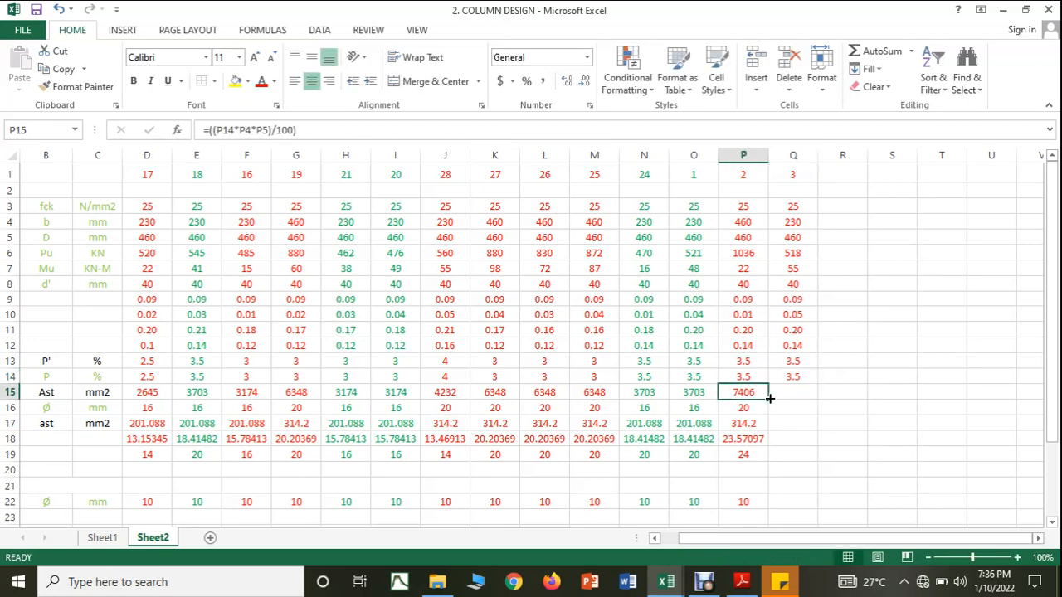
{"action": "left_click_drag", "start_coordinate": [770, 399], "coordinate": [795, 397]}
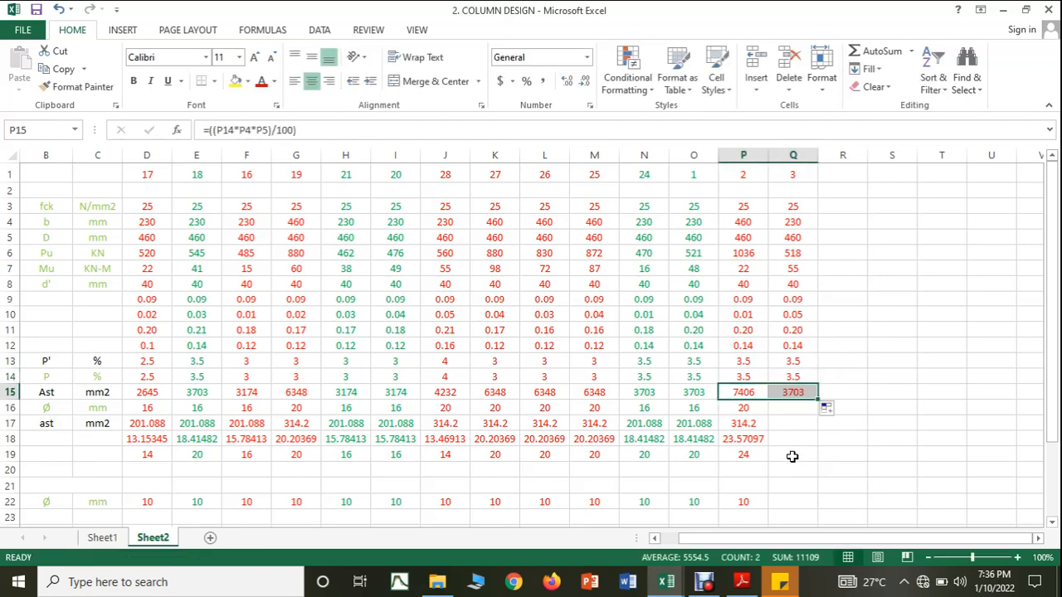
{"action": "left_click", "coordinate": [782, 408]}
{"action": "type", "text": "16"}
{"action": "left_click", "coordinate": [783, 464]}
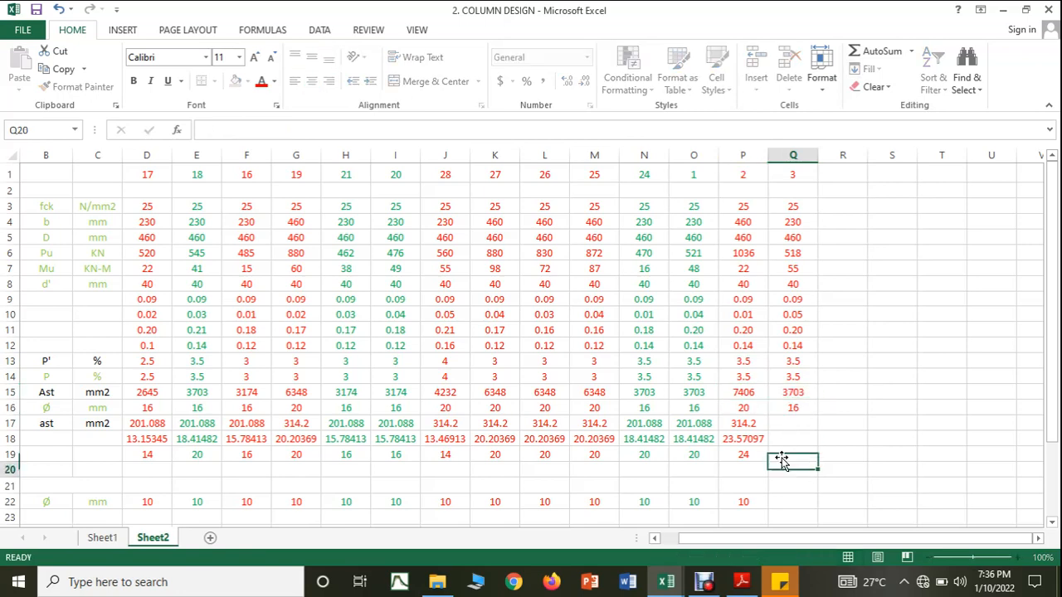
Step: Extend column 2's single-bar area and required bar count formulas to column 3, and enter 20 bars as provided
{"action": "left_click", "coordinate": [746, 425]}
{"action": "left_click_drag", "start_coordinate": [767, 431], "coordinate": [798, 458]}
{"action": "left_click", "coordinate": [762, 439]}
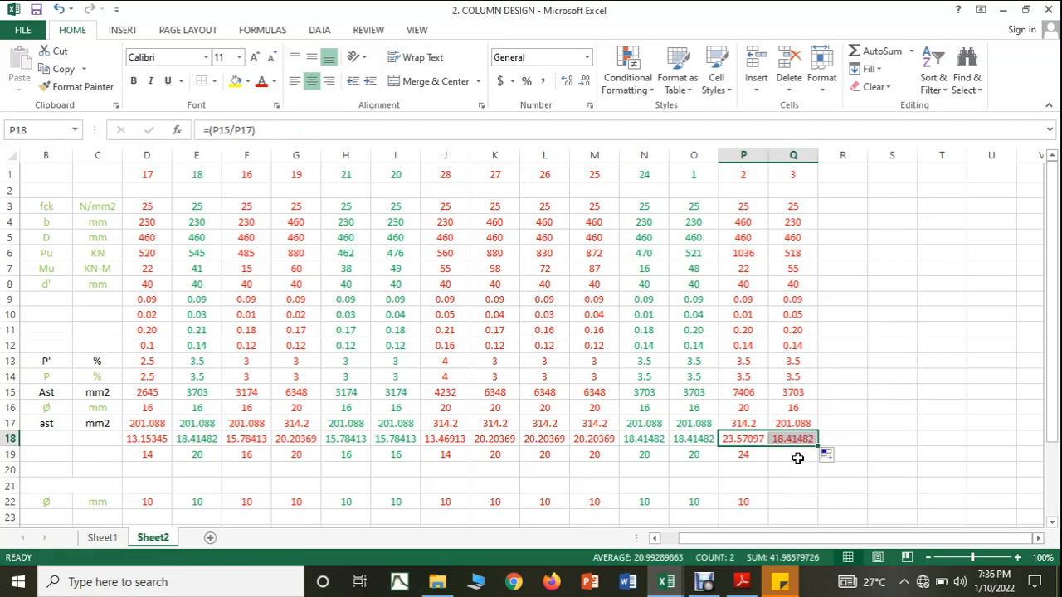
{"action": "left_click", "coordinate": [792, 453]}
{"action": "type", "text": "20"}
{"action": "left_click", "coordinate": [877, 482]}
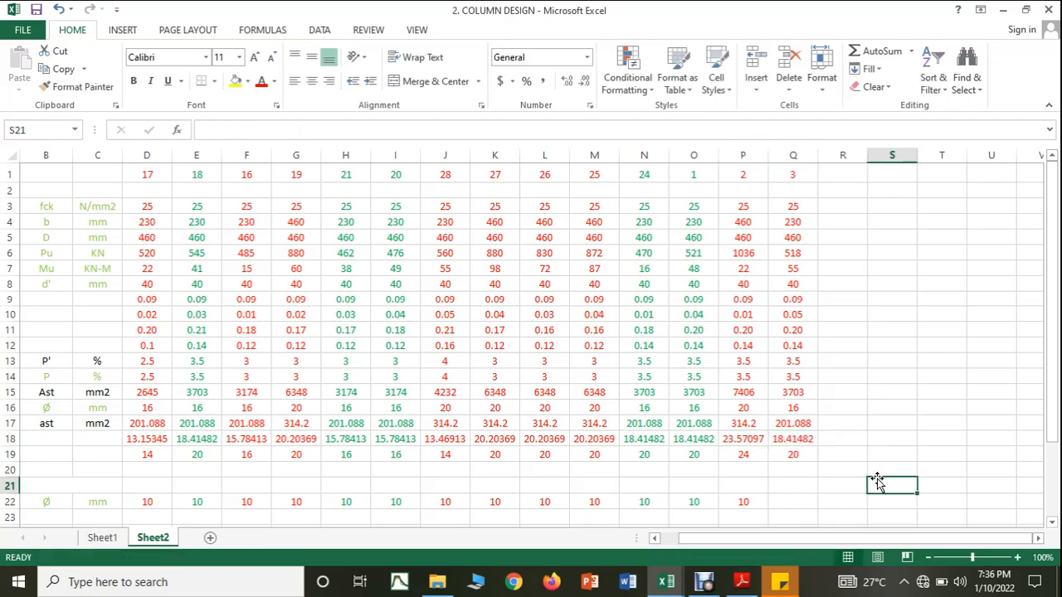
Step: Complete column 3's ties with a 10 mm diameter, the spacing rows extended from column 2, and a provided spacing of 200 mm
{"action": "left_click", "coordinate": [783, 498]}
{"action": "type", "text": "10"}
{"action": "scroll", "coordinate": [783, 498], "scroll_direction": "down", "scroll_amount": 3}
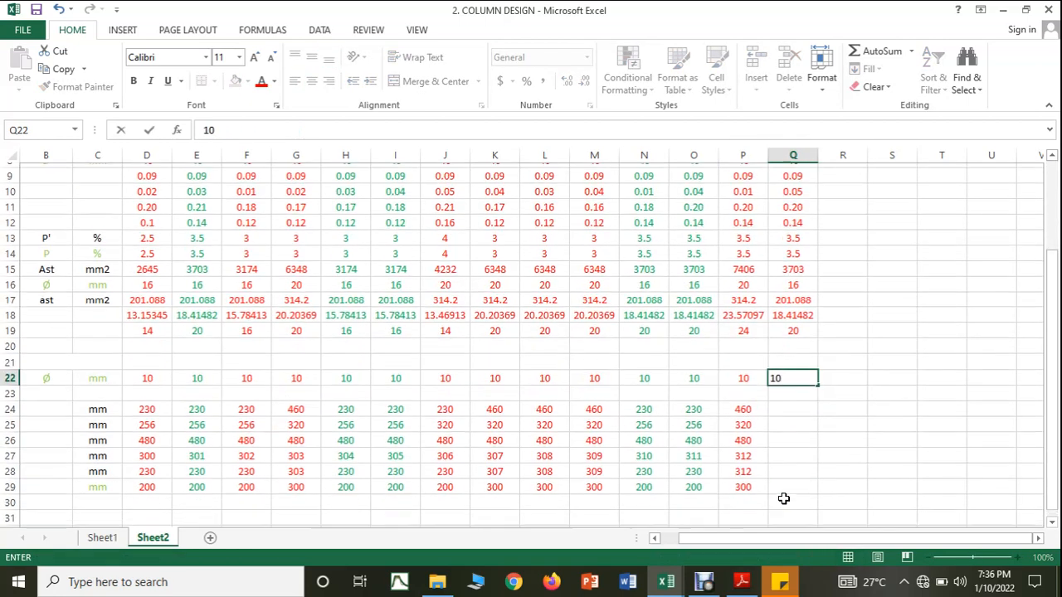
{"action": "left_click_drag", "start_coordinate": [783, 469], "coordinate": [780, 452]}
{"action": "left_click_drag", "start_coordinate": [755, 388], "coordinate": [800, 469]}
{"action": "left_click", "coordinate": [800, 470]}
{"action": "type", "text": "200"}
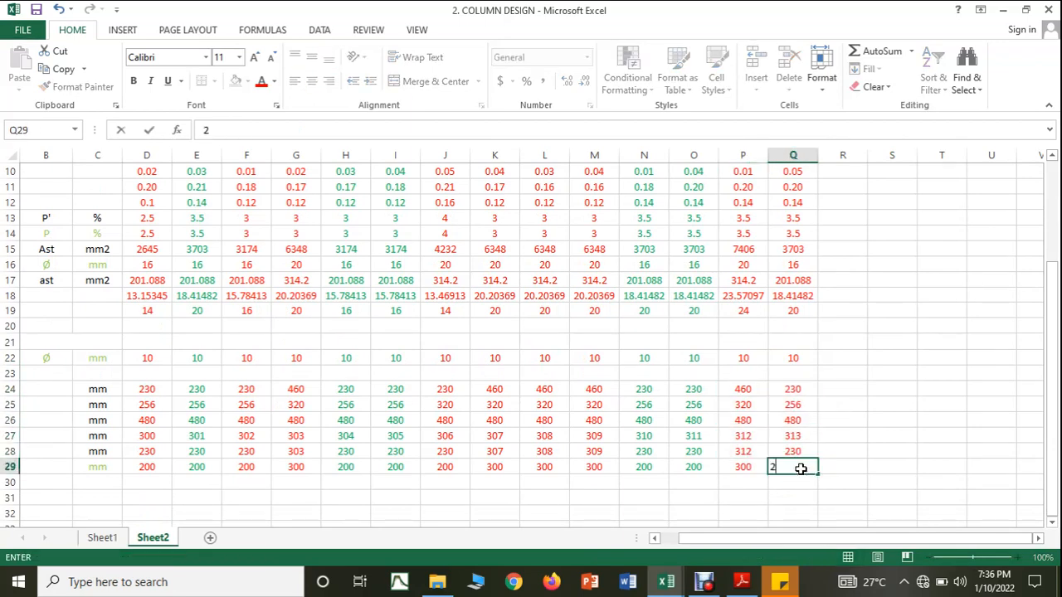
{"action": "left_click", "coordinate": [865, 462]}
Step: Colour all of column 3's design text green
{"action": "scroll", "coordinate": [830, 420], "scroll_direction": "up", "scroll_amount": 3}
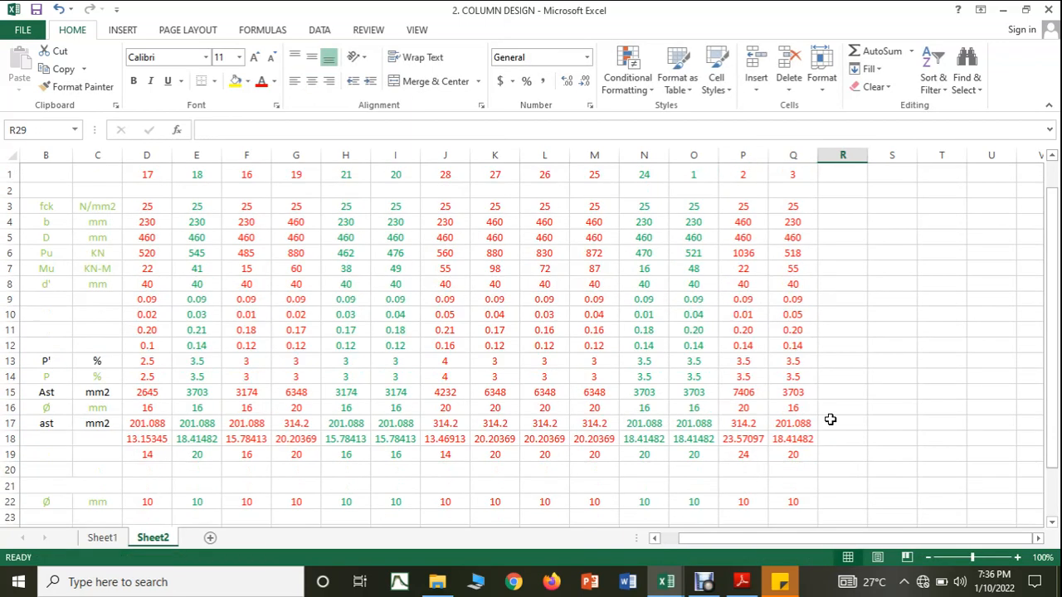
{"action": "left_click", "coordinate": [792, 156]}
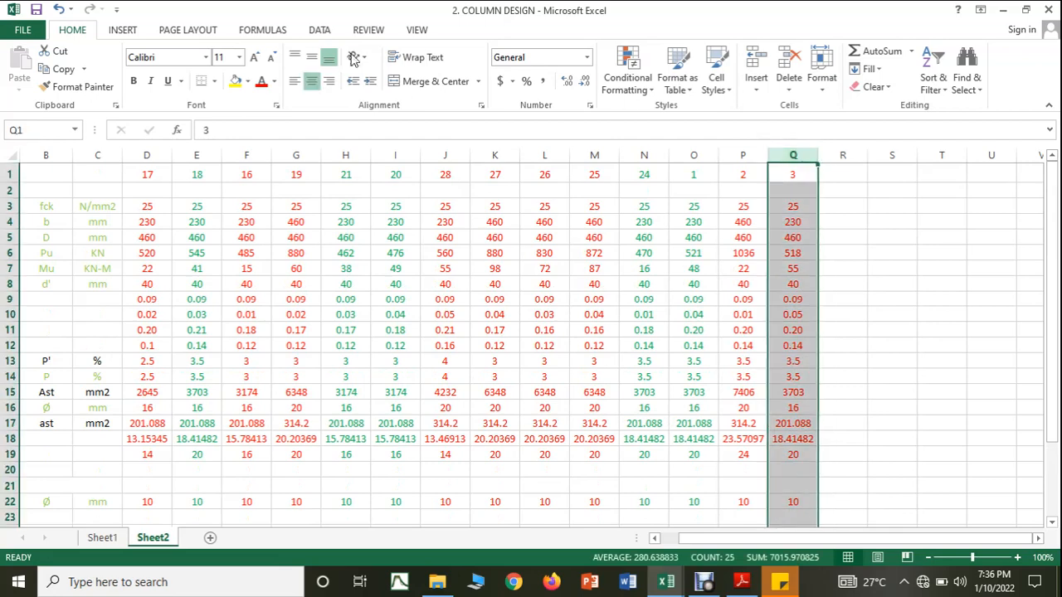
{"action": "left_click", "coordinate": [274, 82]}
{"action": "left_click", "coordinate": [327, 221]}
{"action": "left_click_drag", "start_coordinate": [865, 321], "coordinate": [865, 329]}
Step: Switch to the COLUMN FORCES workbook and colour the C3 row's text red to mark it as designed
{"action": "mouse_move", "coordinate": [666, 581]}
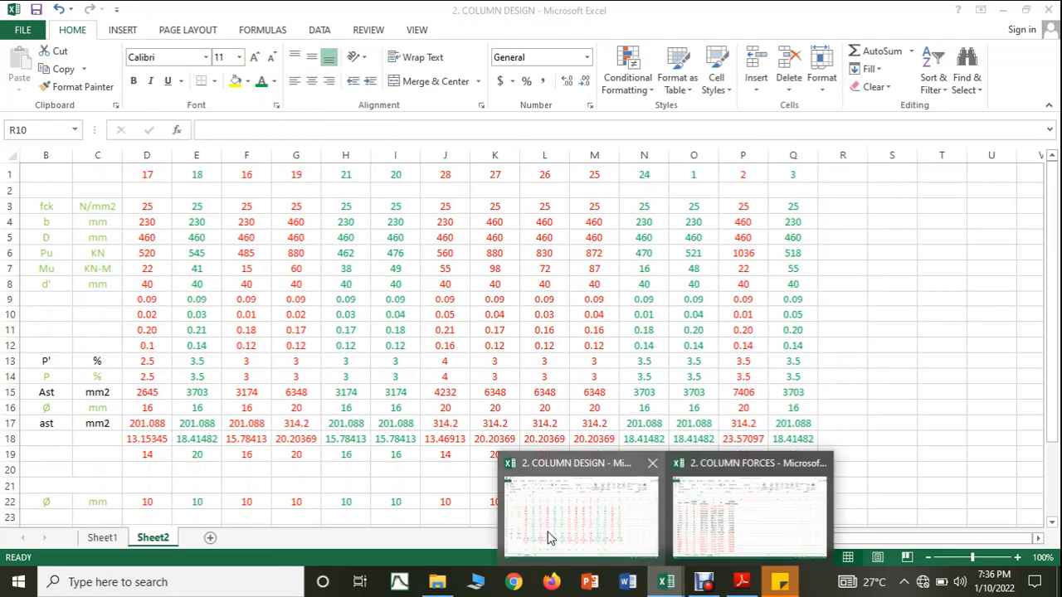
{"action": "left_click", "coordinate": [747, 508]}
{"action": "left_click_drag", "start_coordinate": [42, 237], "coordinate": [383, 238]}
{"action": "left_click", "coordinate": [275, 81]}
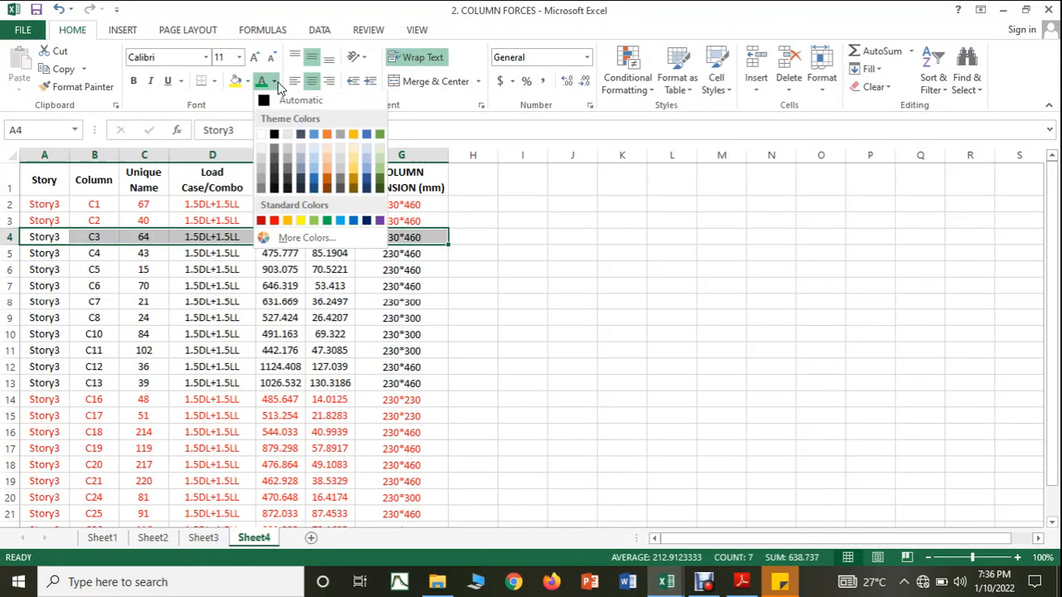
{"action": "left_click", "coordinate": [276, 221]}
{"action": "left_click", "coordinate": [589, 297]}
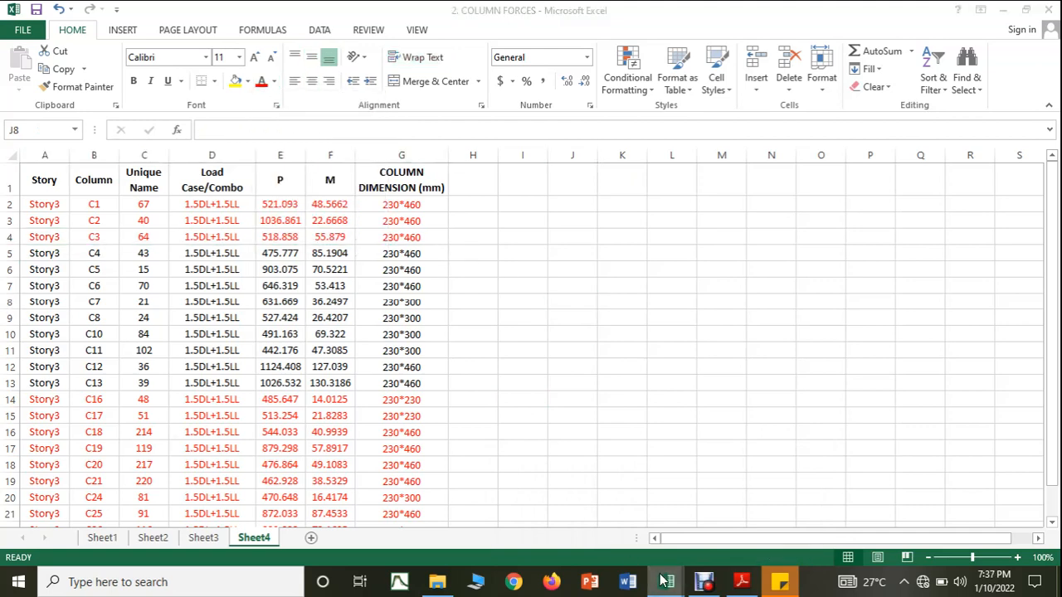
Step: Return to the COLUMN DESIGN workbook and add column number 4 with an axial load of 475 KN and a moment of 85 KN-M
{"action": "mouse_move", "coordinate": [666, 581]}
{"action": "left_click", "coordinate": [595, 539]}
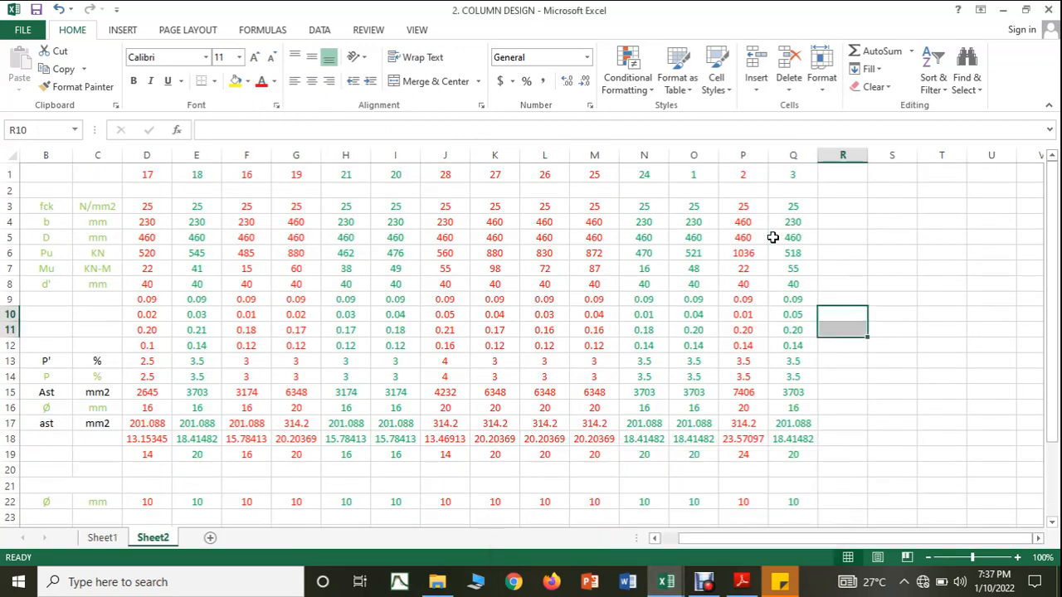
{"action": "left_click", "coordinate": [834, 251]}
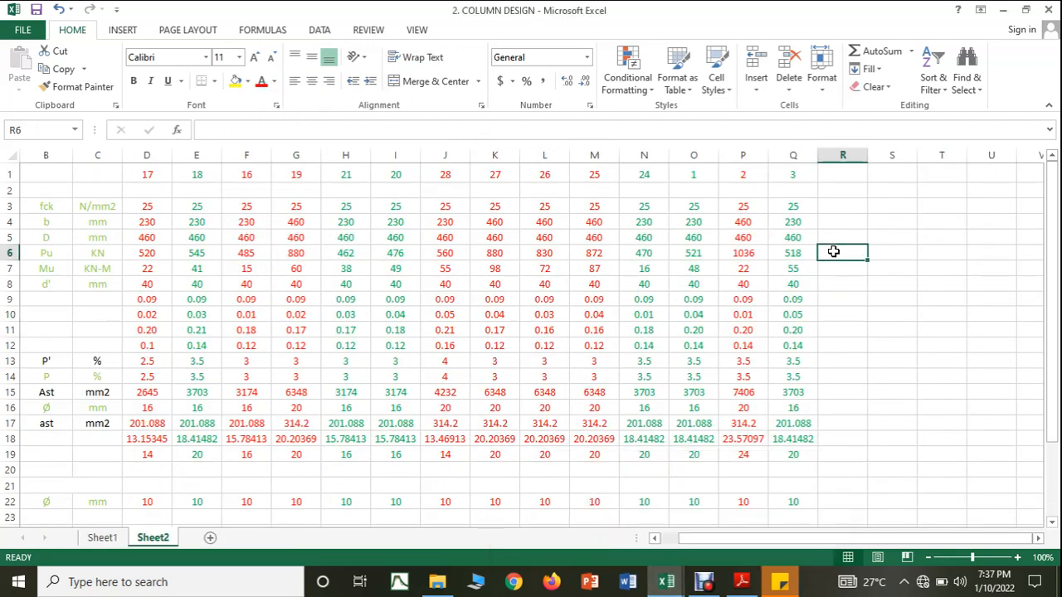
{"action": "type", "text": "475"}
{"action": "left_click", "coordinate": [827, 265]}
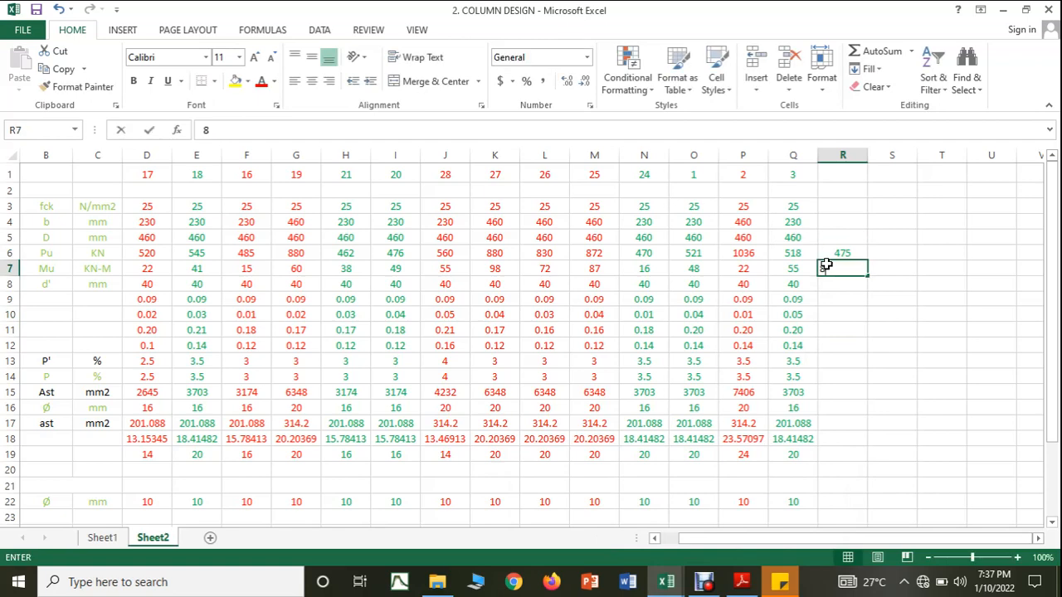
{"action": "type", "text": "85"}
{"action": "left_click", "coordinate": [846, 342]}
{"action": "left_click", "coordinate": [834, 174]}
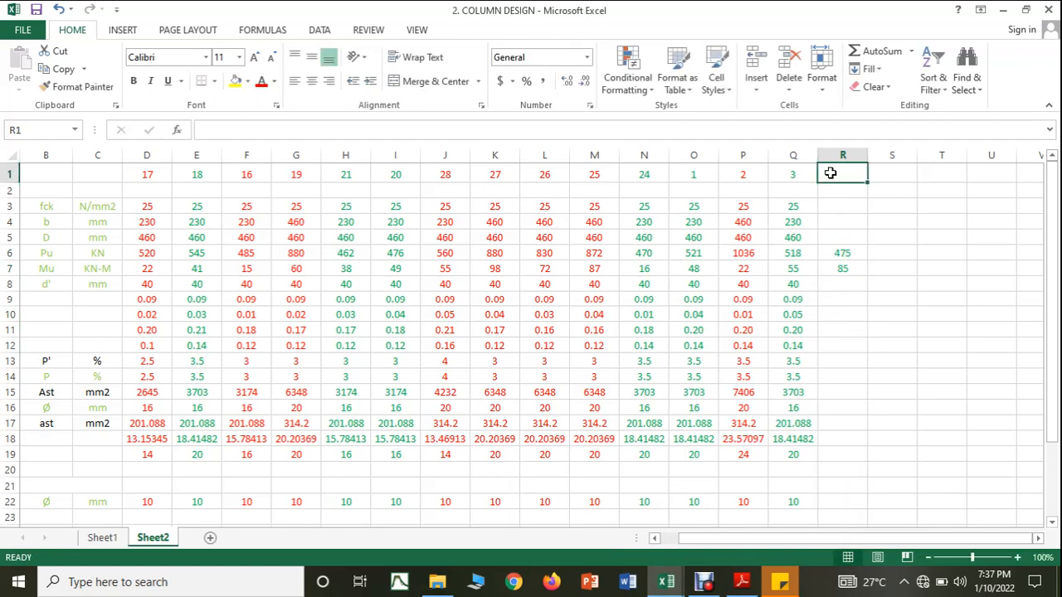
{"action": "type", "text": "4"}
Step: Enter column 4's concrete grade 25, shorter dimension 230 mm and longer dimension 460 mm
{"action": "left_click", "coordinate": [842, 204]}
{"action": "type", "text": "25"}
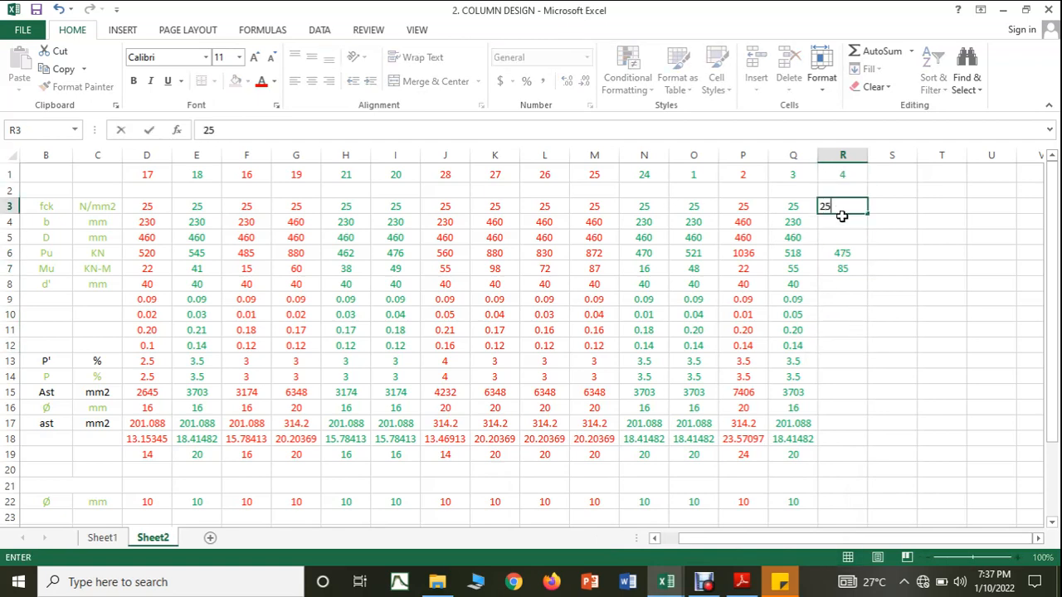
{"action": "left_click", "coordinate": [842, 222]}
{"action": "type", "text": "230"}
{"action": "left_click", "coordinate": [841, 236]}
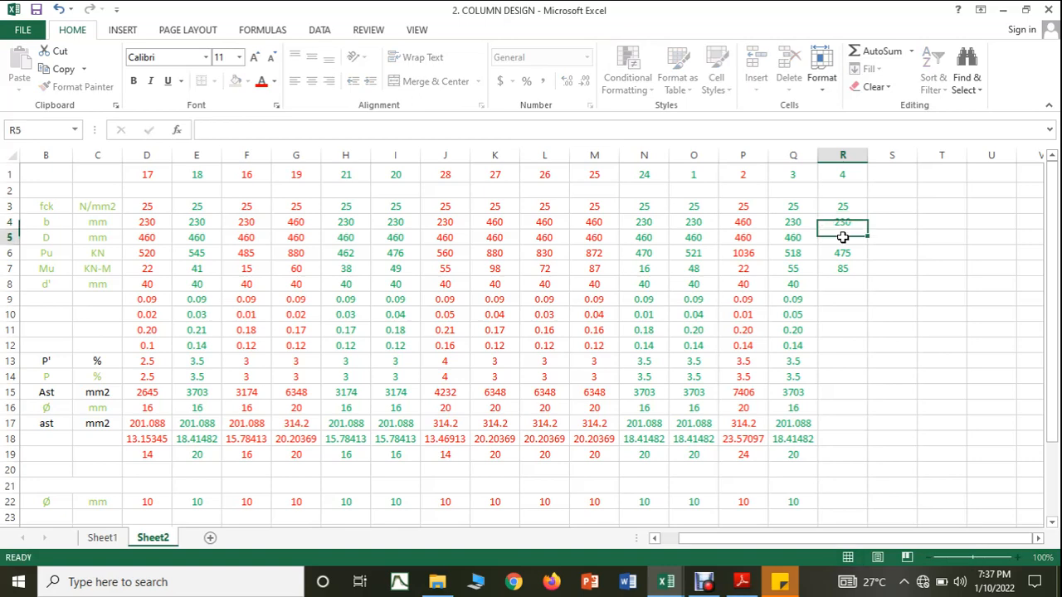
{"action": "type", "text": "460"}
{"action": "left_click", "coordinate": [839, 336]}
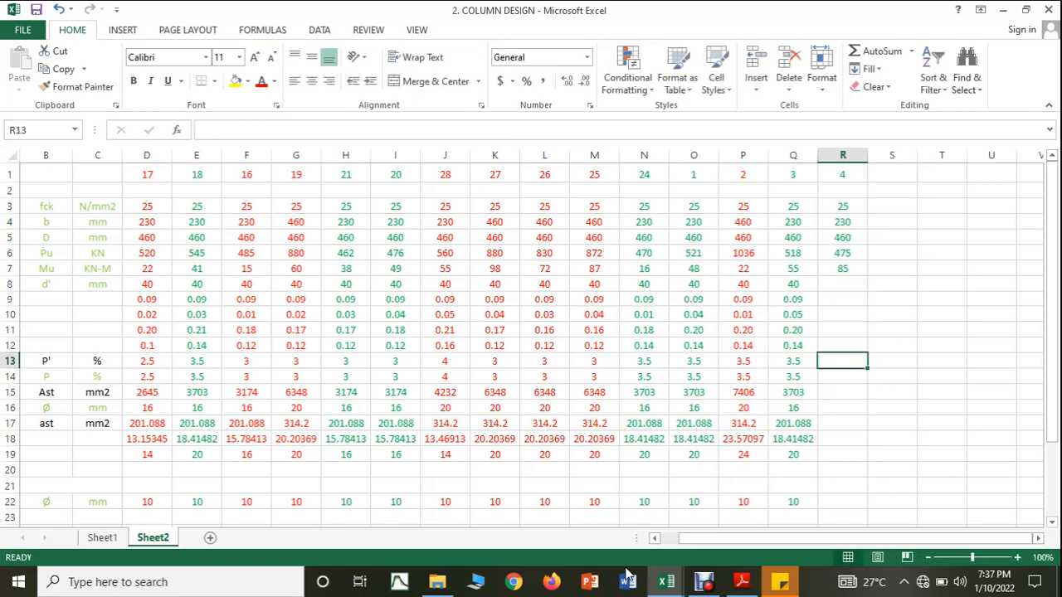
Step: Check the C4 row in the COLUMN FORCES workbook, and enter column 4's effective cover of 40 mm in COLUMN DESIGN
{"action": "mouse_move", "coordinate": [666, 582]}
{"action": "left_click", "coordinate": [701, 531]}
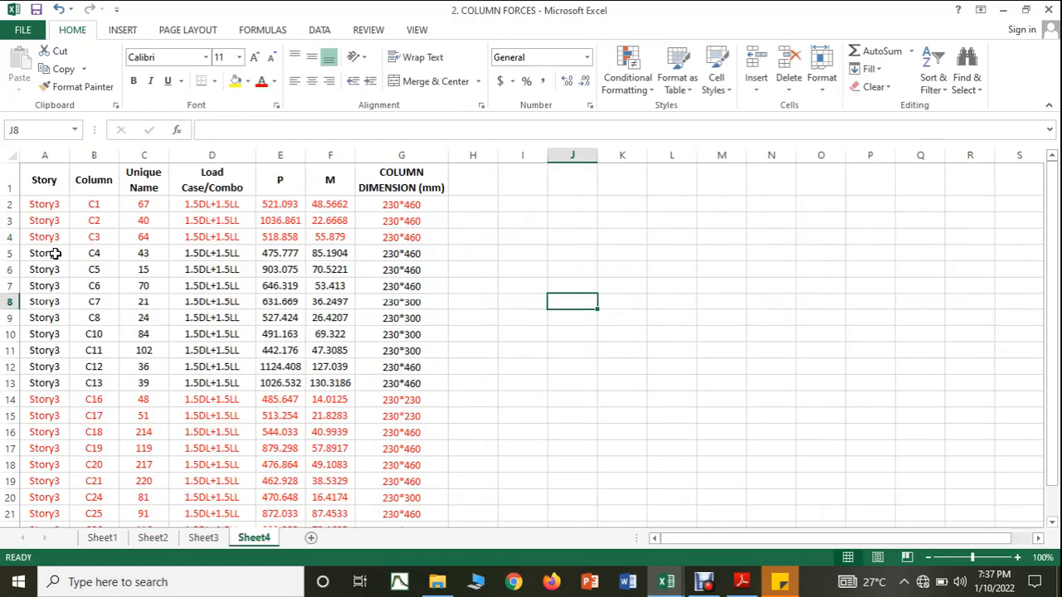
{"action": "left_click_drag", "start_coordinate": [55, 253], "coordinate": [401, 253]}
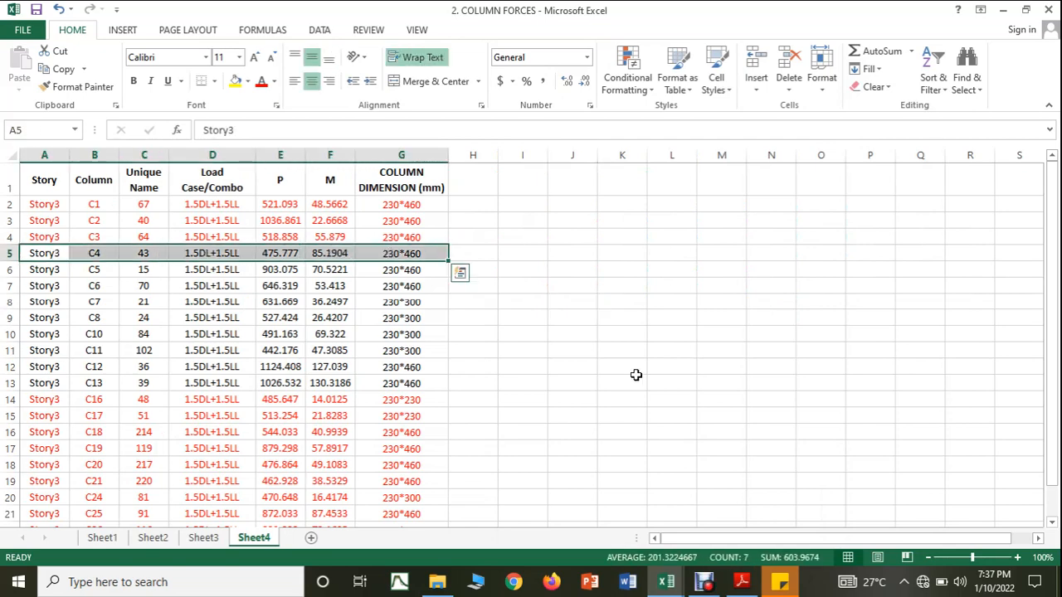
{"action": "left_click", "coordinate": [664, 583]}
{"action": "left_click", "coordinate": [647, 548]}
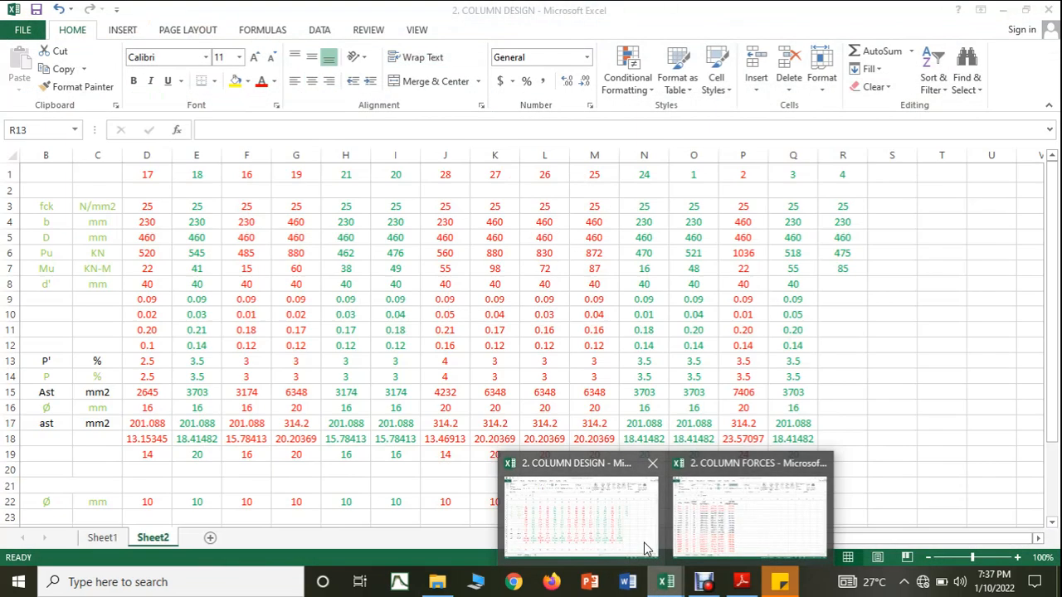
{"action": "left_click", "coordinate": [846, 282]}
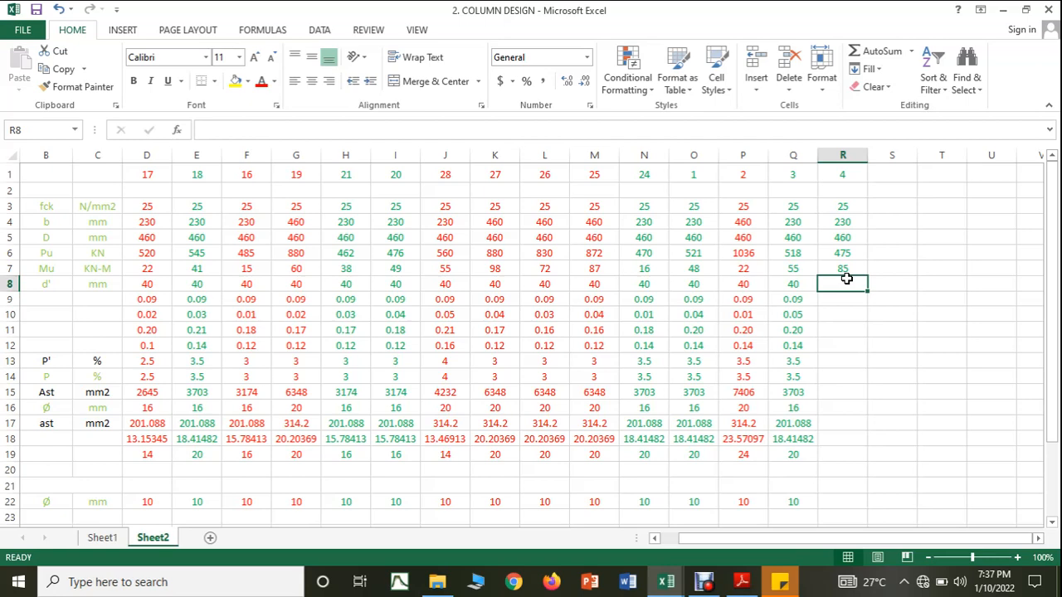
{"action": "type", "text": "40"}
{"action": "left_click", "coordinate": [851, 333]}
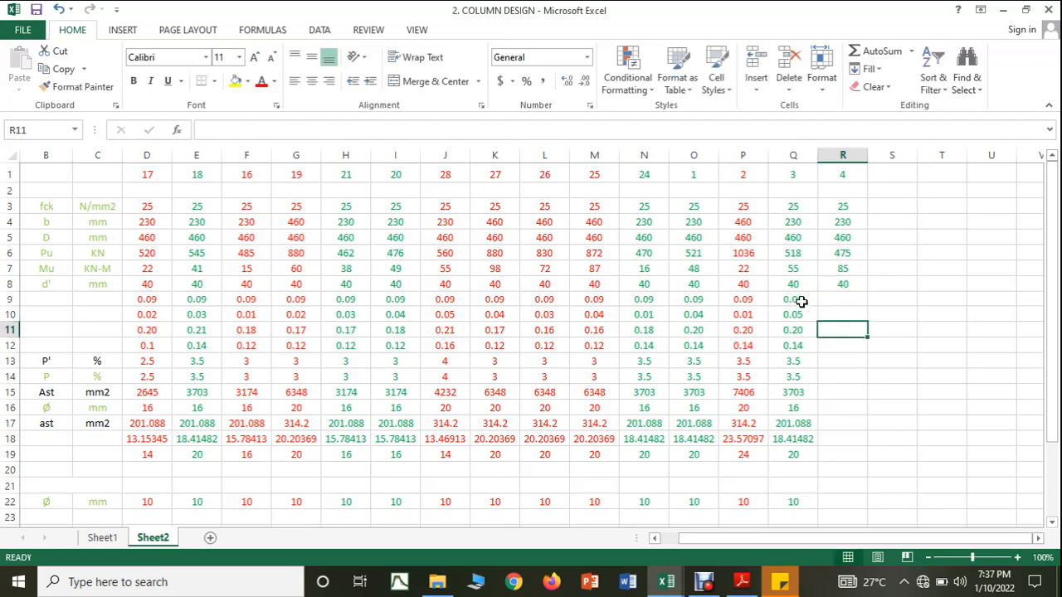
Step: Extend column 3's d'/D, Mu/(fck*b*D*D) and Pu/(fck*b*D) formulas to column 4
{"action": "left_click", "coordinate": [797, 299]}
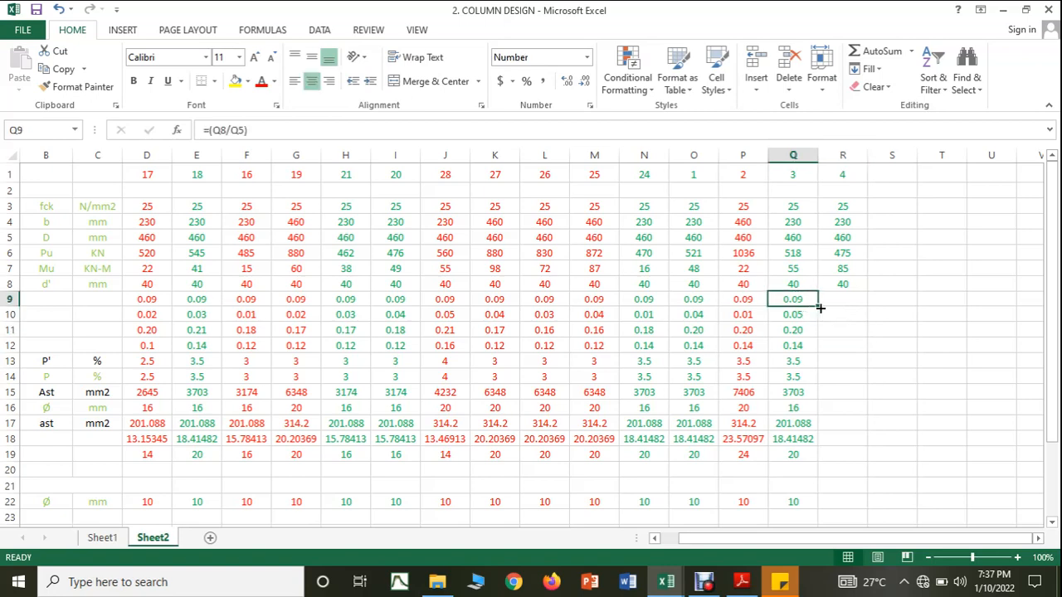
{"action": "left_click_drag", "start_coordinate": [820, 307], "coordinate": [842, 334]}
{"action": "left_click", "coordinate": [807, 320]}
{"action": "left_click", "coordinate": [816, 337]}
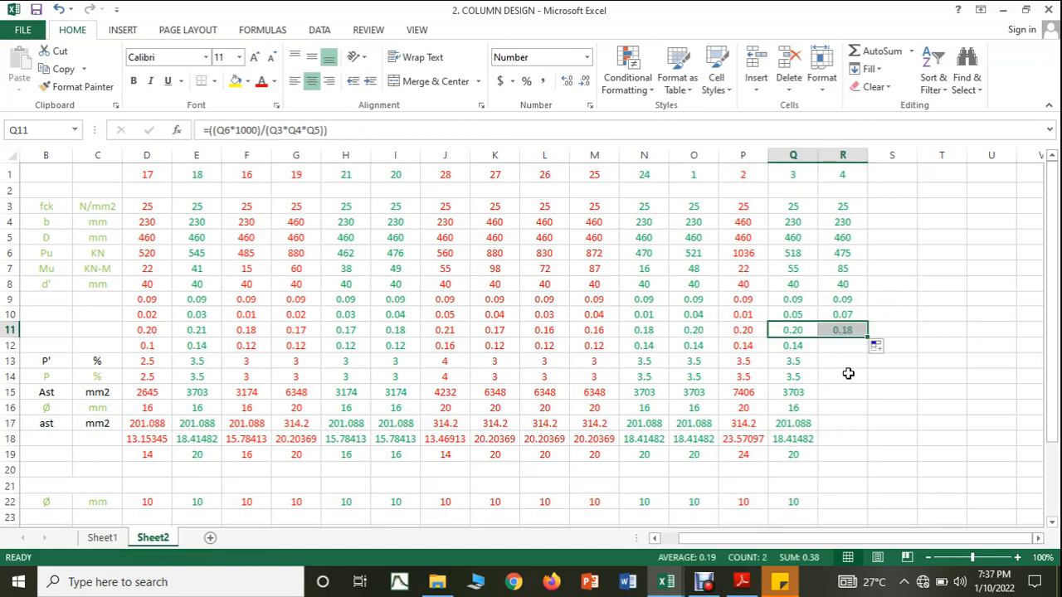
Step: Read p/fck for column 4 from the SP16 interaction chart and enter 0.12 in the COLUMN DESIGN workbook
{"action": "left_click", "coordinate": [742, 581]}
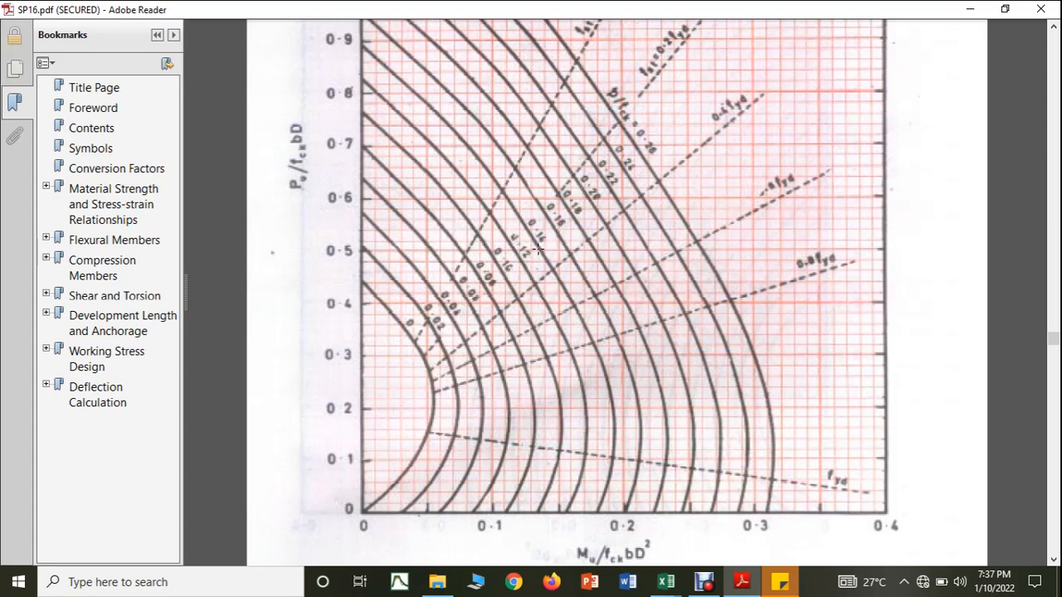
{"action": "mouse_move", "coordinate": [666, 582]}
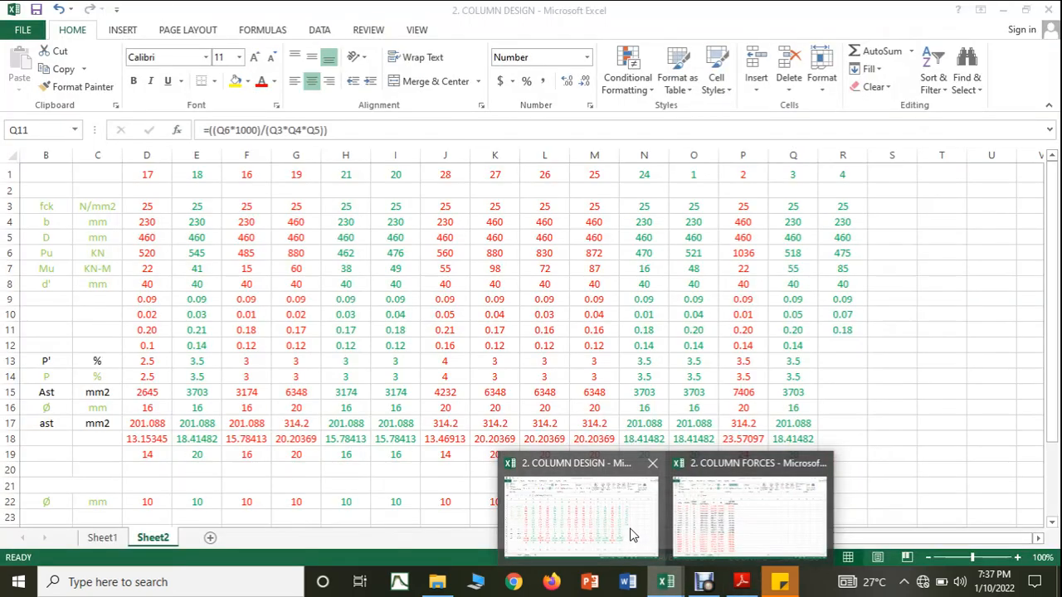
{"action": "left_click", "coordinate": [630, 535]}
{"action": "left_click", "coordinate": [835, 348]}
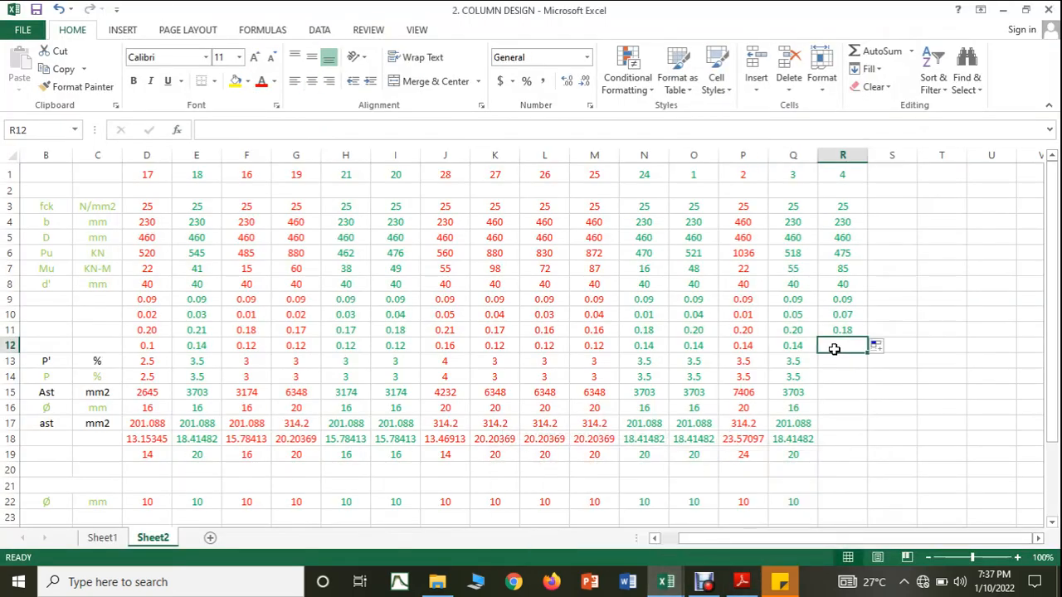
{"action": "type", "text": "0.12"}
{"action": "key", "text": "Return"}
Step: Extend column 3's P' formula to column 4 and enter an adopted steel percentage P of 3
{"action": "left_click", "coordinate": [793, 361]}
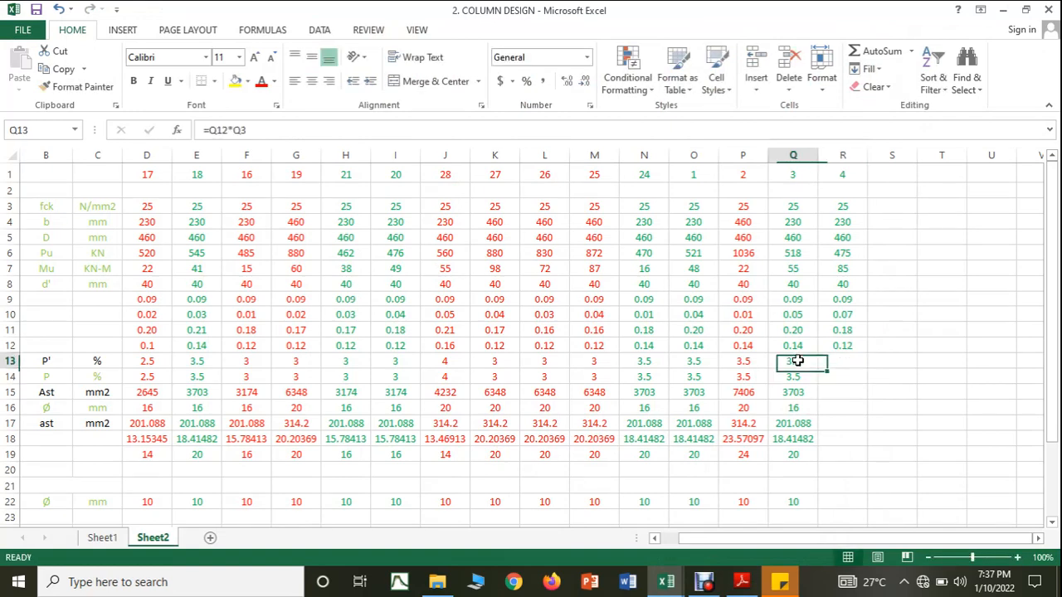
{"action": "left_click_drag", "start_coordinate": [852, 368], "coordinate": [852, 368]}
{"action": "left_click", "coordinate": [809, 377]}
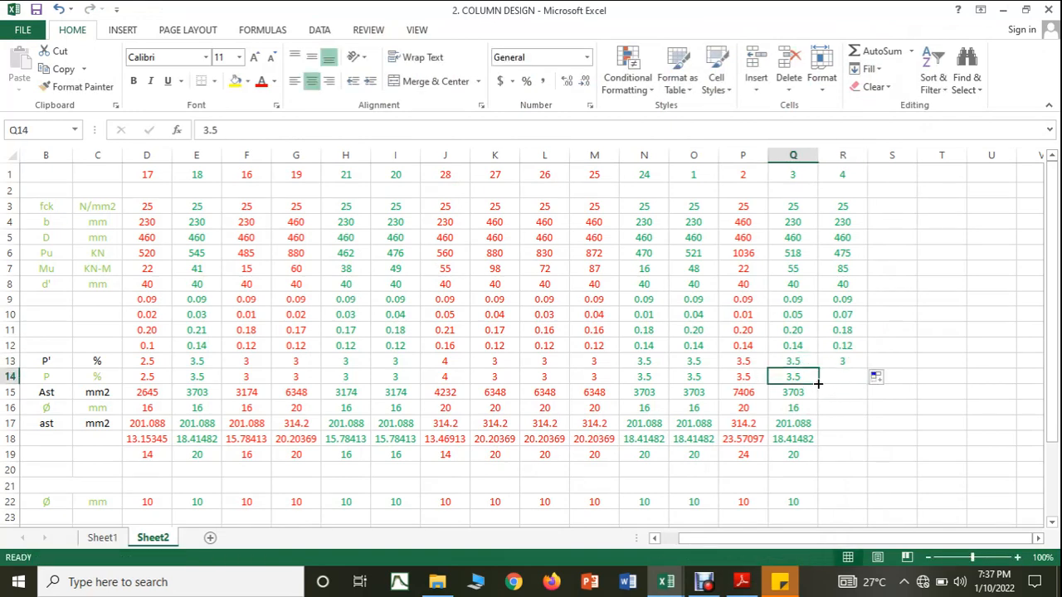
{"action": "left_click", "coordinate": [832, 377]}
{"action": "type", "text": "3"}
{"action": "left_click", "coordinate": [845, 434]}
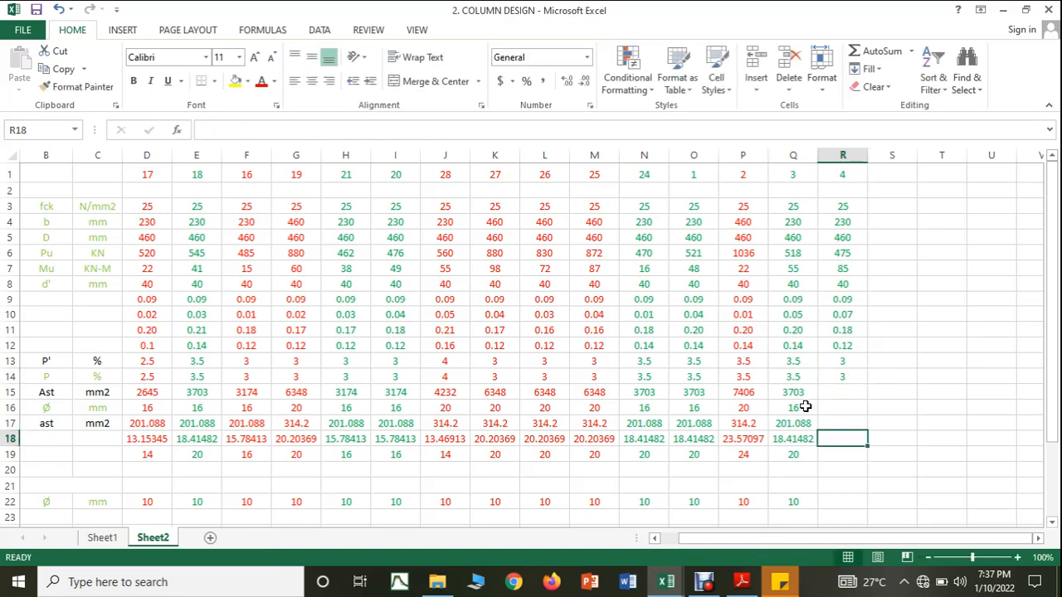
Step: Extend the Ast formula to column 4 and enter a main bar diameter of 16 mm
{"action": "left_click", "coordinate": [798, 396]}
{"action": "left_click_drag", "start_coordinate": [816, 400], "coordinate": [846, 400]}
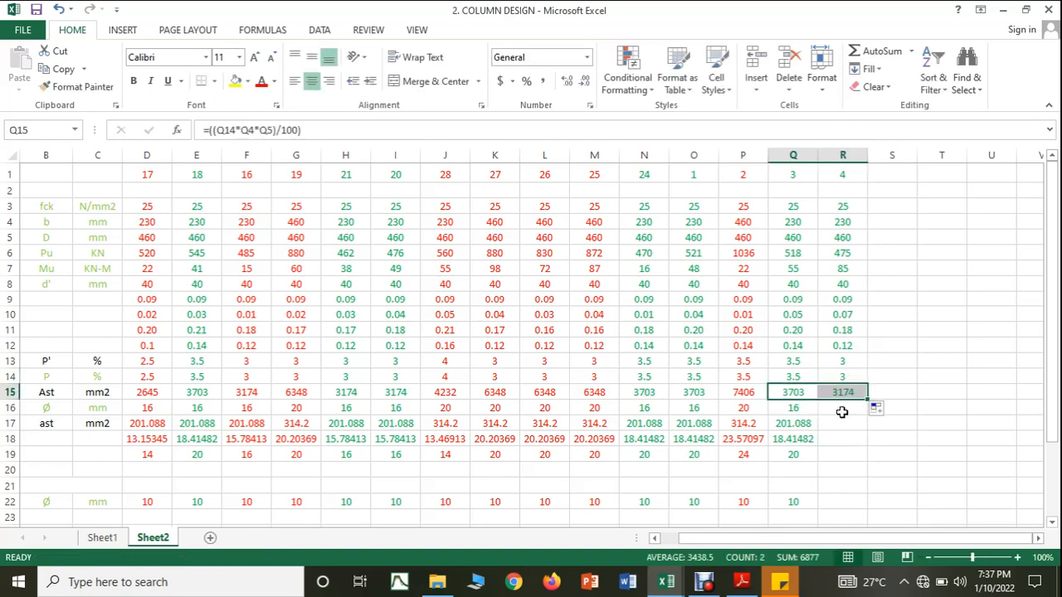
{"action": "left_click", "coordinate": [805, 407]}
{"action": "left_click", "coordinate": [830, 409]}
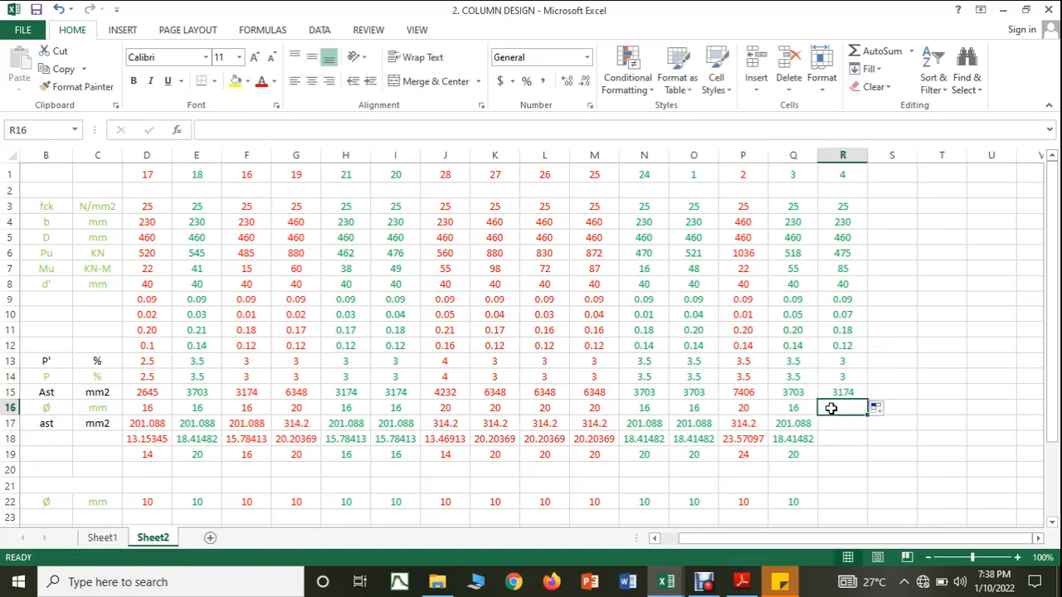
{"action": "type", "text": "16"}
Step: Extend the single-bar area and required bar count formulas to column 4, and enter 16 as the number of bars provided
{"action": "left_click", "coordinate": [802, 423]}
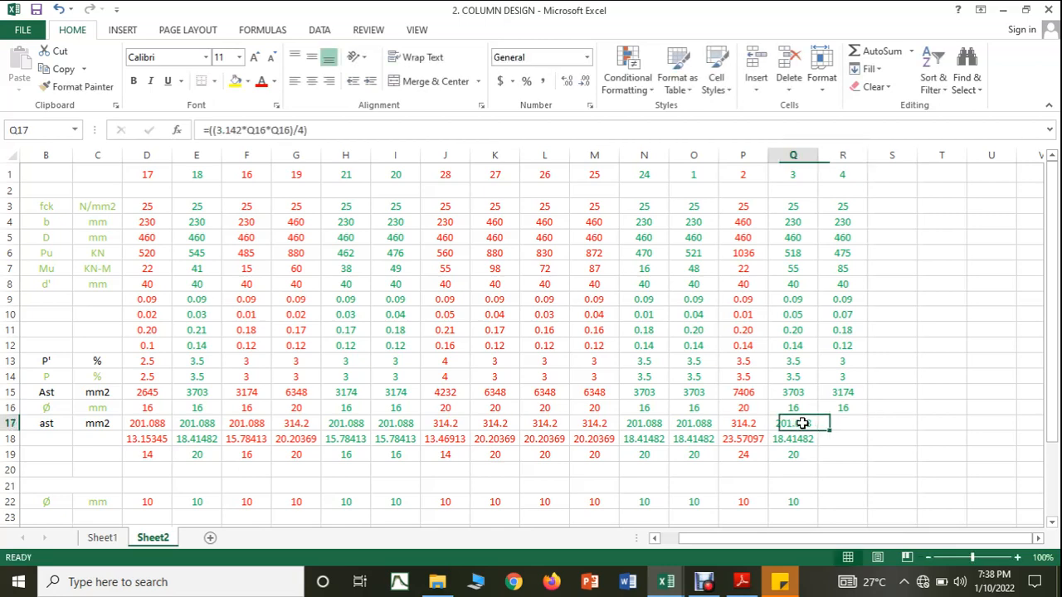
{"action": "left_click_drag", "start_coordinate": [817, 430], "coordinate": [847, 448]}
{"action": "left_click", "coordinate": [808, 442]}
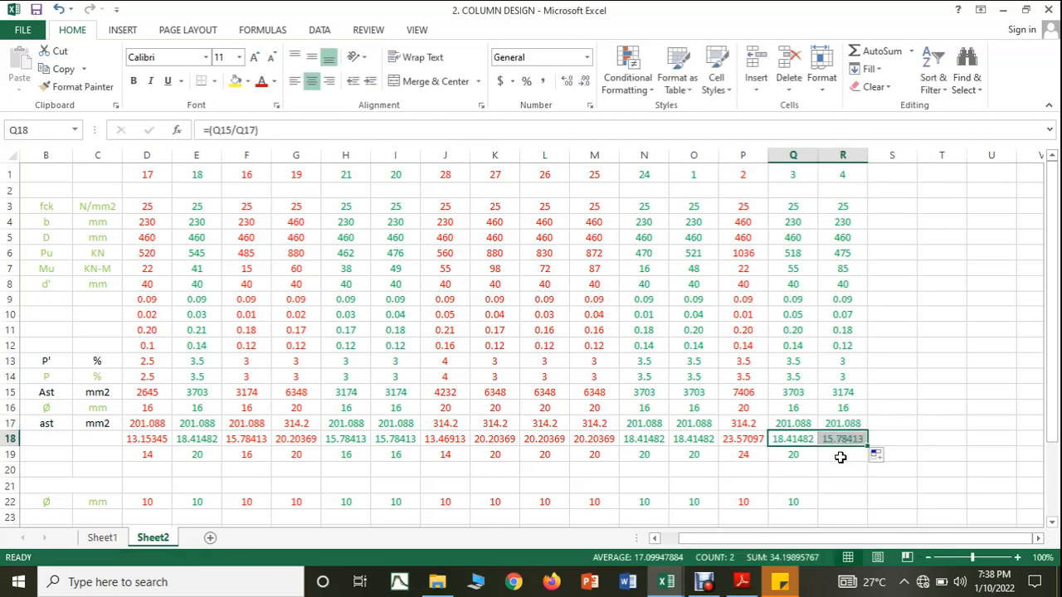
{"action": "left_click", "coordinate": [841, 457]}
{"action": "type", "text": "16"}
{"action": "left_click", "coordinate": [850, 482]}
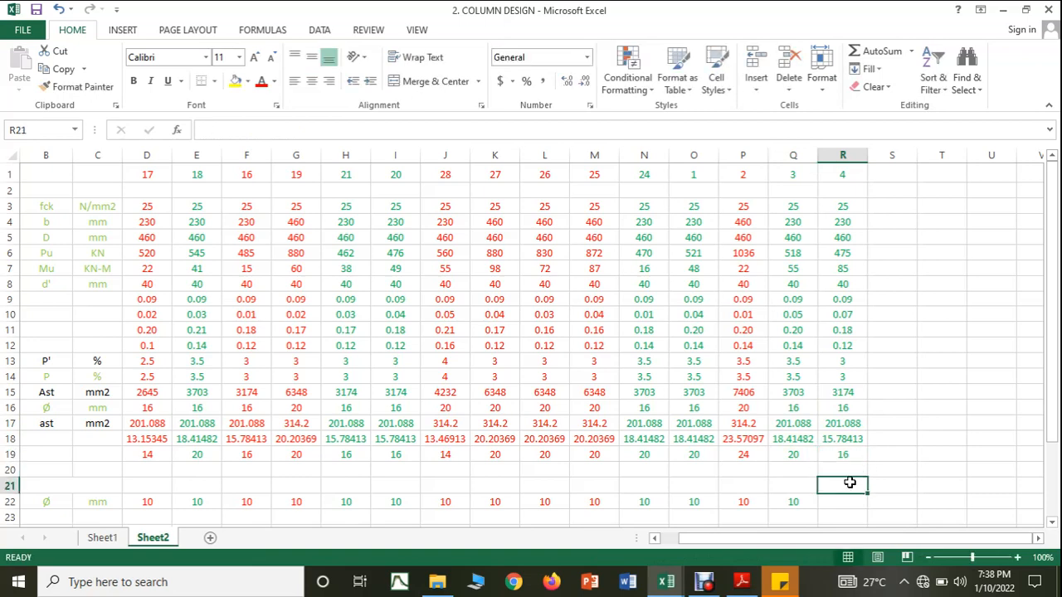
Step: Enter column 4's tie diameter of 10 mm in row 22
{"action": "scroll", "coordinate": [842, 502], "scroll_direction": "down", "scroll_amount": 2}
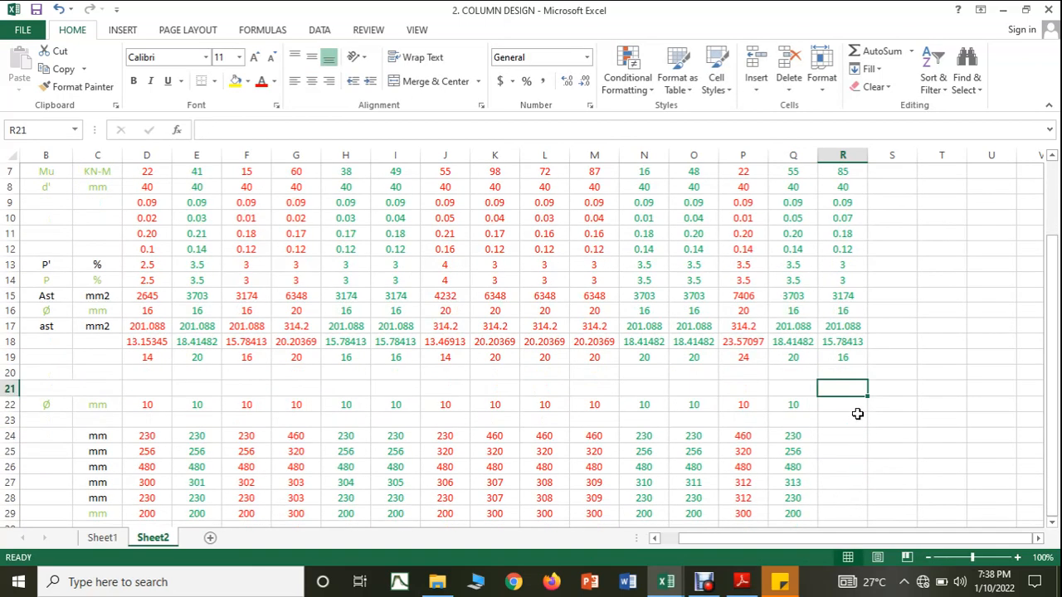
{"action": "left_click", "coordinate": [847, 404]}
{"action": "type", "text": "10"}
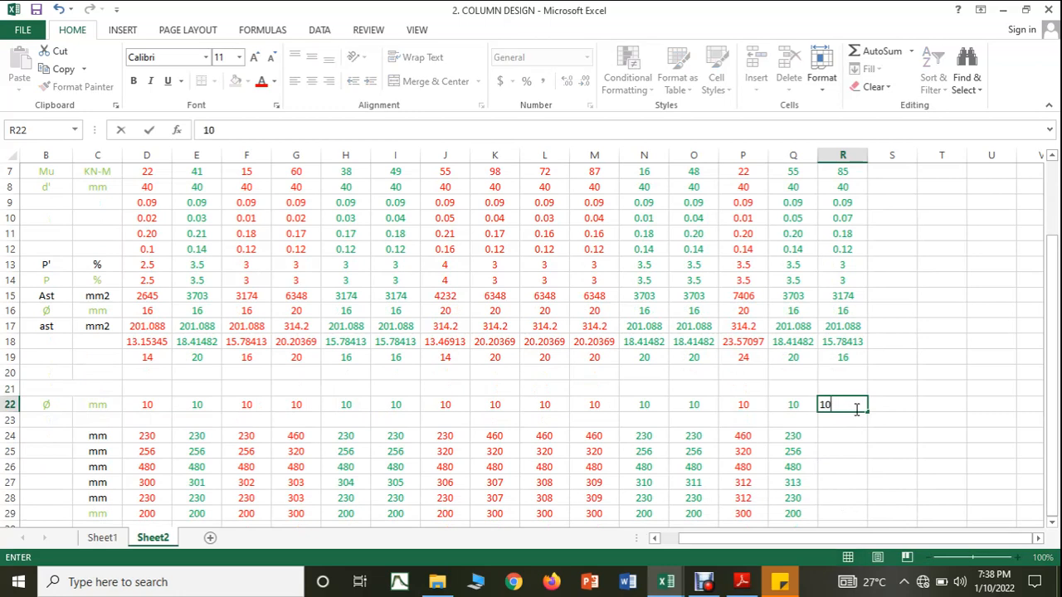
Step: Extend the tie spacing rows 24 to 28 to column 4 and enter an adopted spacing of 200 mm
{"action": "scroll", "coordinate": [850, 406], "scroll_direction": "down", "scroll_amount": 2}
{"action": "left_click", "coordinate": [851, 405]}
{"action": "left_click_drag", "start_coordinate": [815, 339], "coordinate": [866, 435]}
{"action": "left_click", "coordinate": [842, 419]}
{"action": "type", "text": "20"}
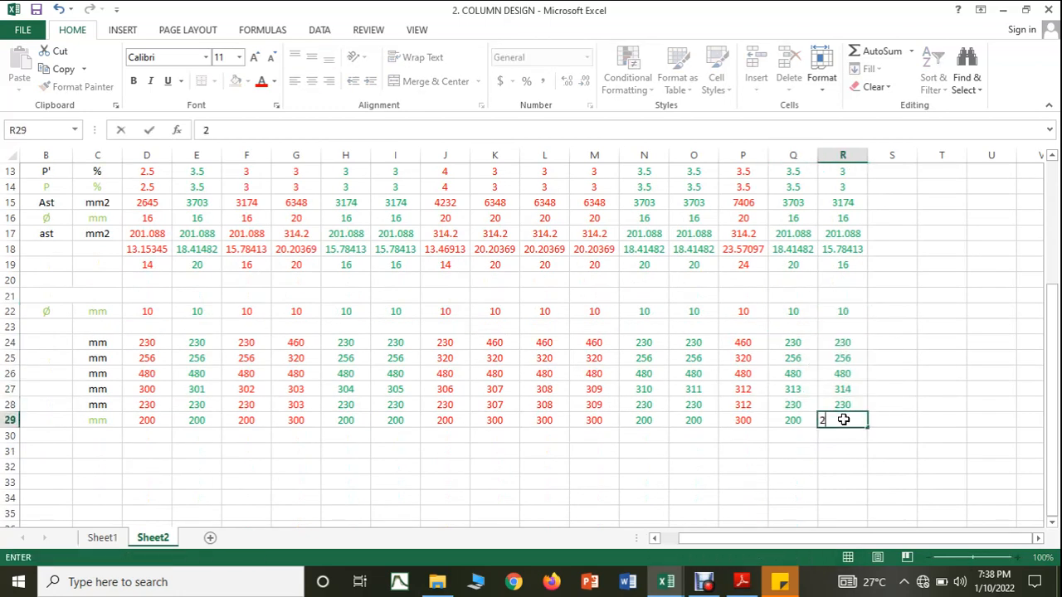
{"action": "left_click", "coordinate": [867, 448]}
{"action": "left_click", "coordinate": [850, 420]}
{"action": "type", "text": "200"}
{"action": "left_click", "coordinate": [870, 451]}
{"action": "scroll", "coordinate": [895, 415], "scroll_direction": "up", "scroll_amount": 4}
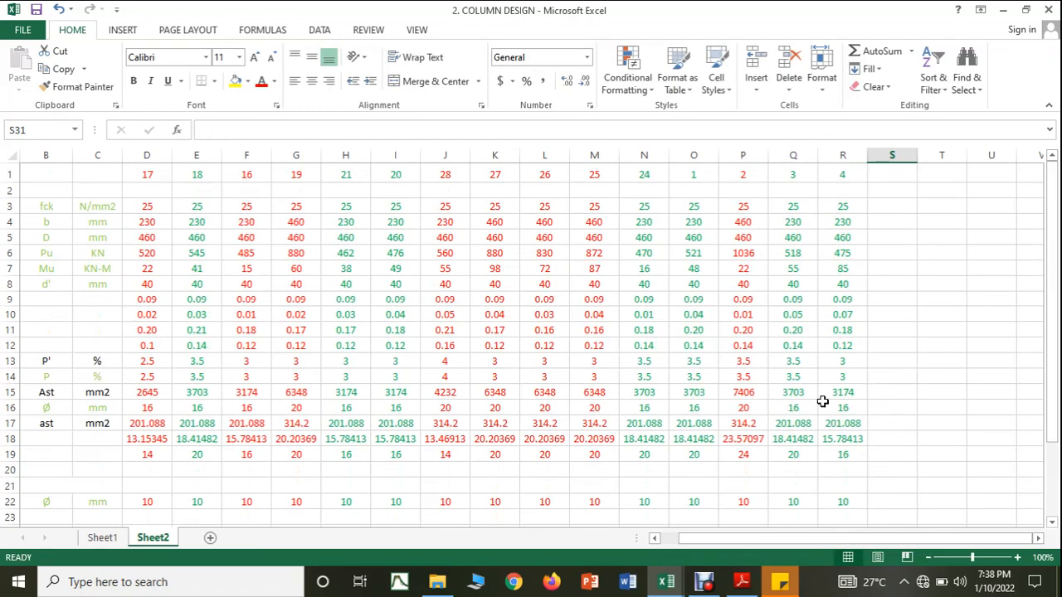
Step: Switch to the COLUMN FORCES workbook and mark the finished C4 row in red font
{"action": "mouse_move", "coordinate": [665, 578]}
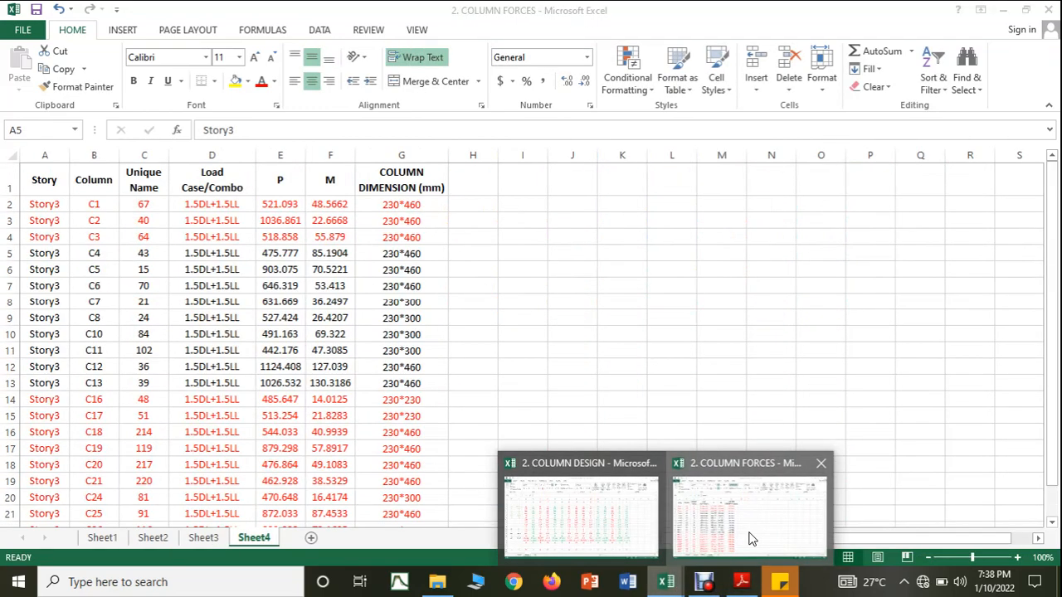
{"action": "left_click", "coordinate": [749, 539]}
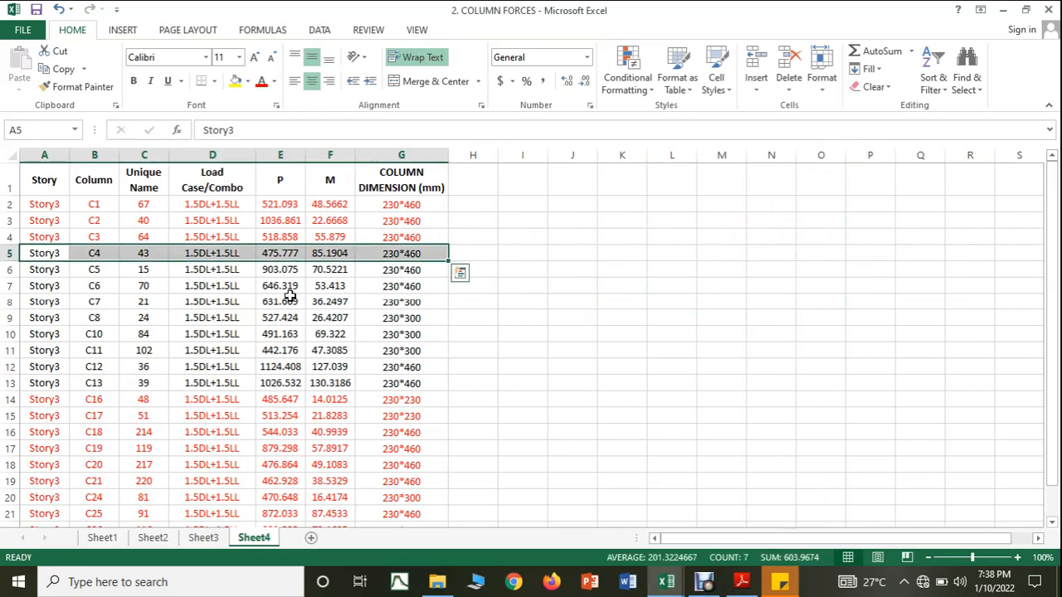
{"action": "left_click", "coordinate": [602, 362]}
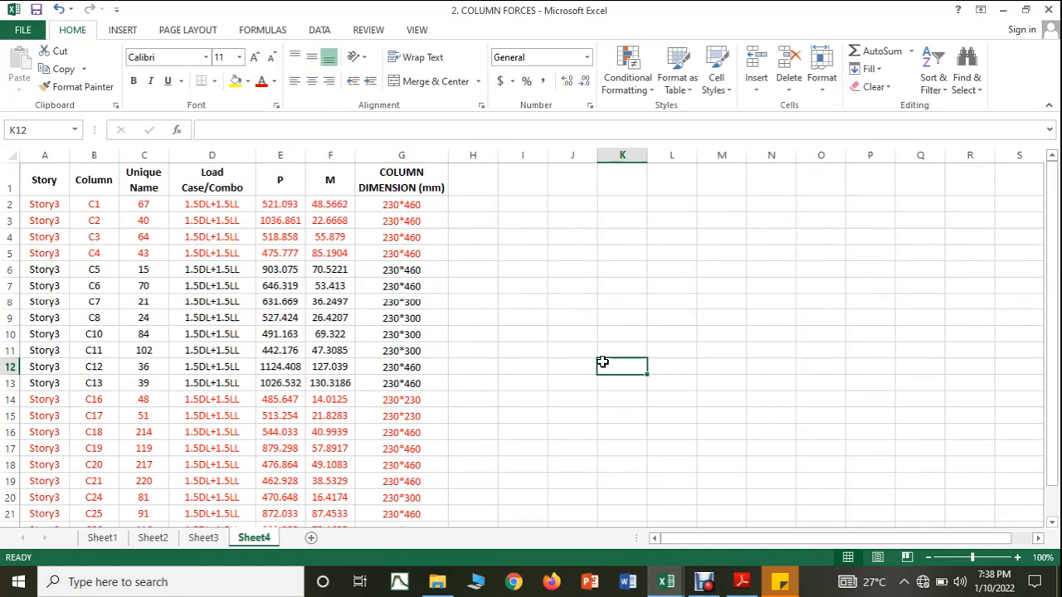
Step: Return to the COLUMN DESIGN workbook and enter column 5's axial load of 903 KN and moment of 70 KN-M
{"action": "left_click", "coordinate": [742, 582]}
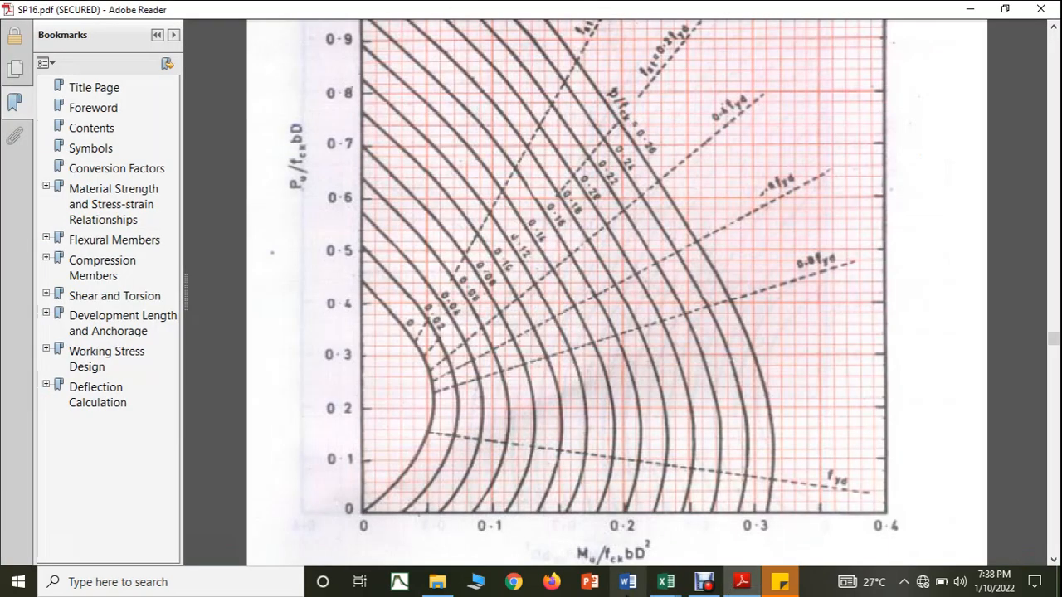
{"action": "mouse_move", "coordinate": [666, 582]}
{"action": "left_click", "coordinate": [618, 531]}
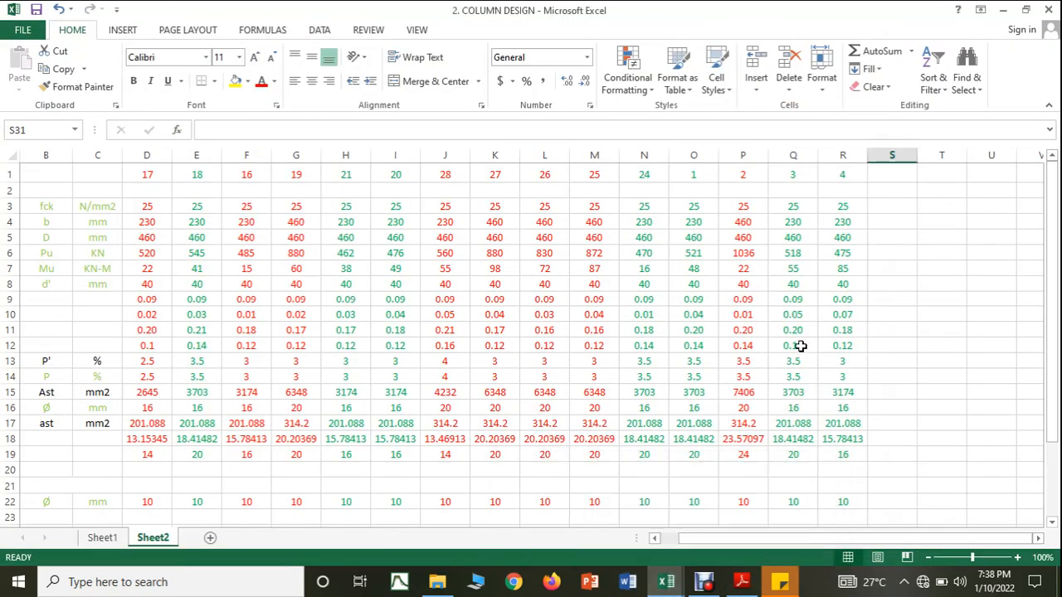
{"action": "left_click", "coordinate": [883, 254]}
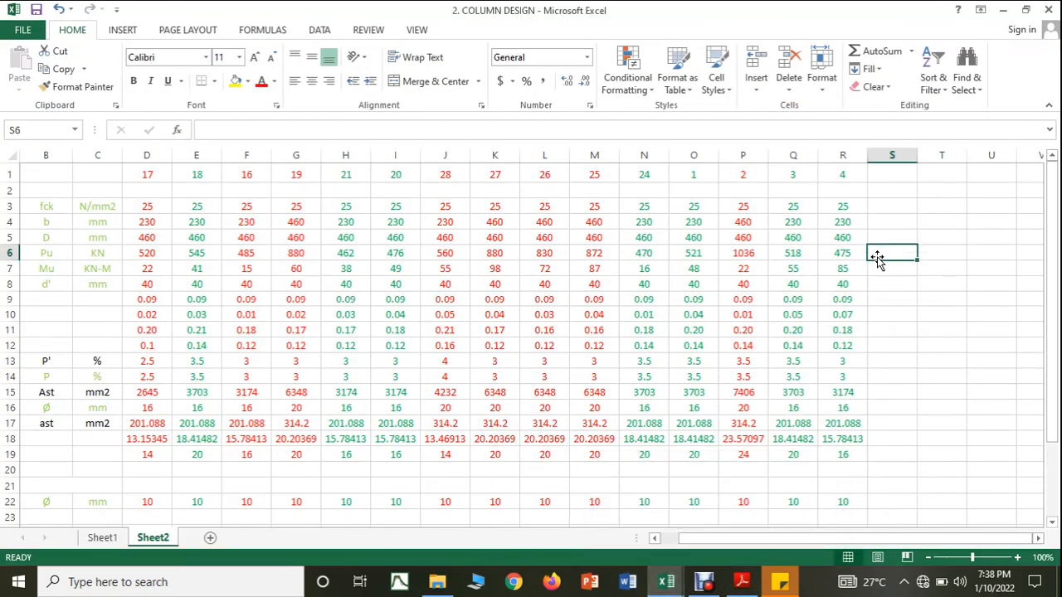
{"action": "type", "text": "903"}
{"action": "key", "text": "Return"}
{"action": "type", "text": "70"}
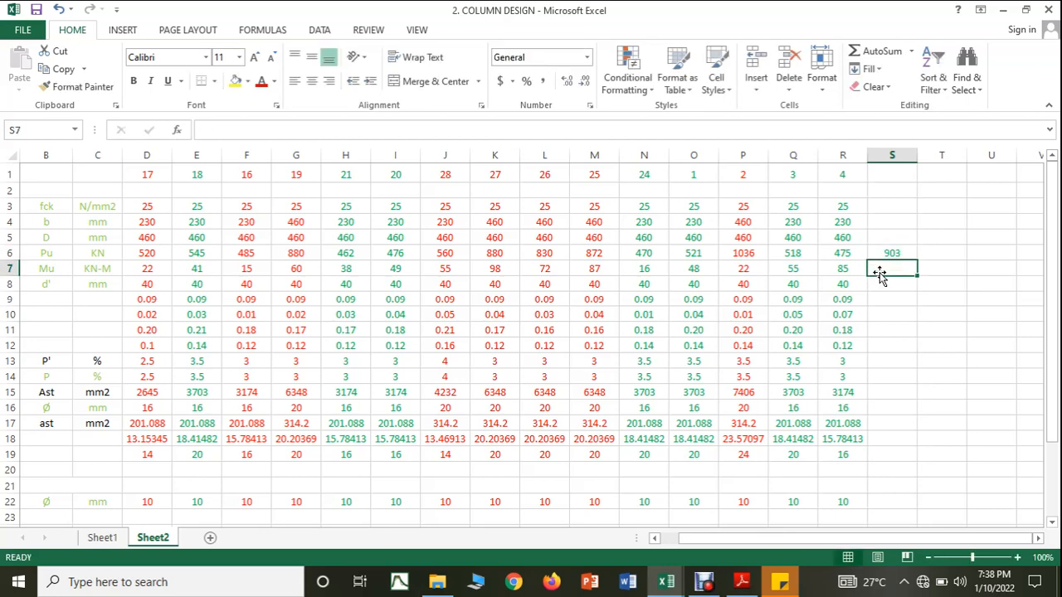
Step: Enter column 5's effective cover of 40 mm and concrete grade of 25 N/mm2
{"action": "left_click", "coordinate": [902, 307]}
{"action": "left_click", "coordinate": [892, 284]}
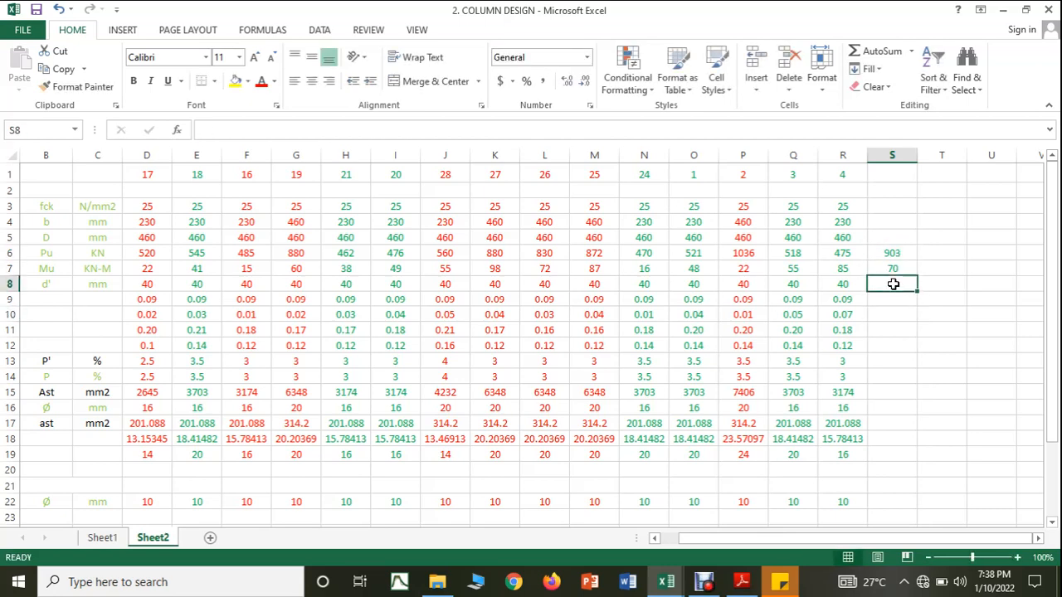
{"action": "type", "text": "40"}
{"action": "left_click", "coordinate": [922, 342]}
{"action": "left_click", "coordinate": [888, 206]}
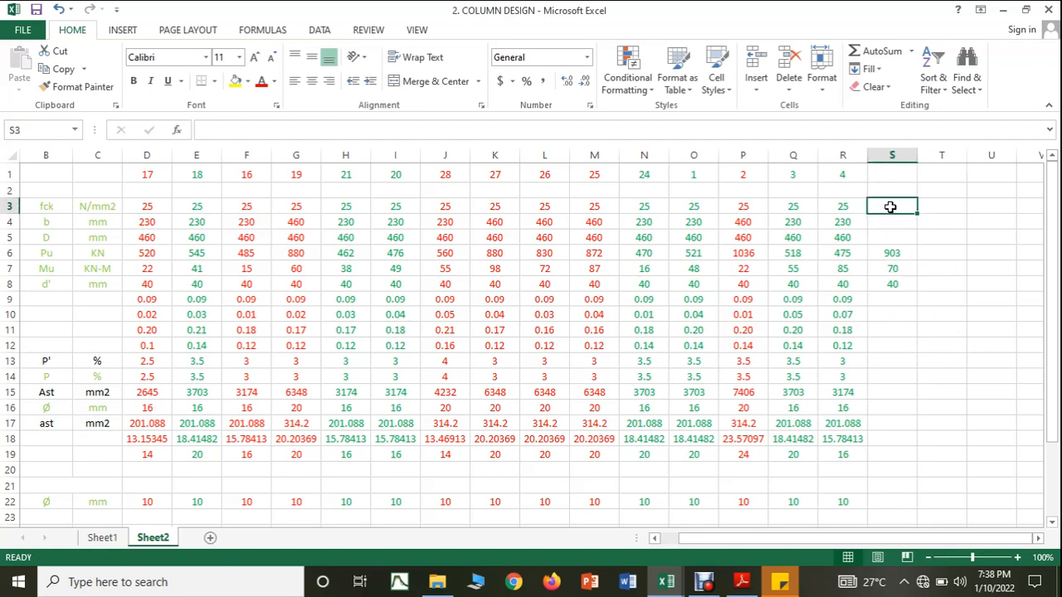
{"action": "type", "text": "25"}
Step: Enter column 5's dimensions, b as 230 mm and D as 460 mm
{"action": "left_click", "coordinate": [894, 224]}
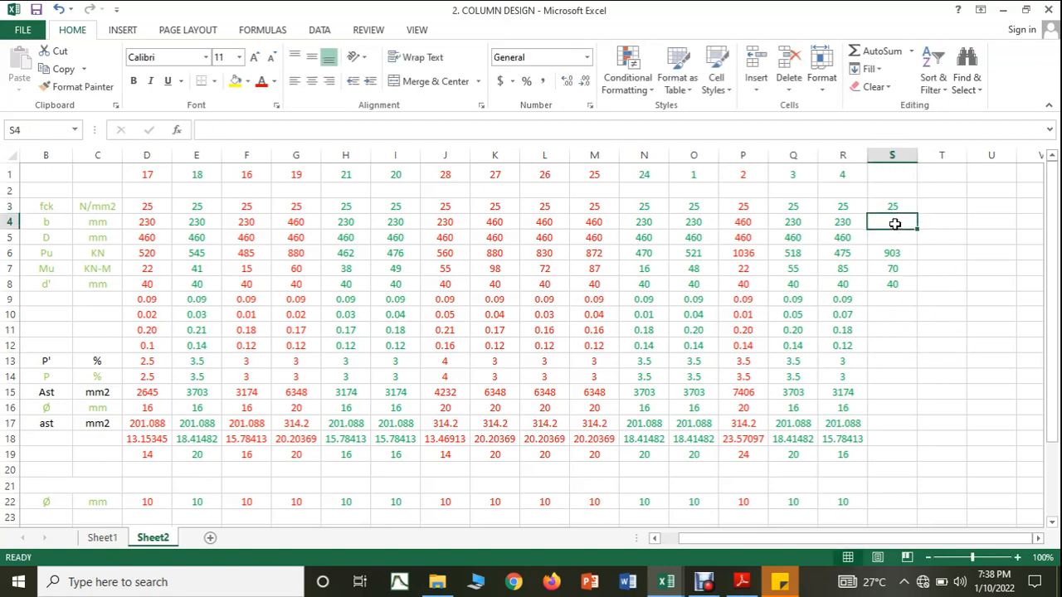
{"action": "type", "text": "230"}
{"action": "left_click", "coordinate": [890, 237]}
{"action": "type", "text": "460"}
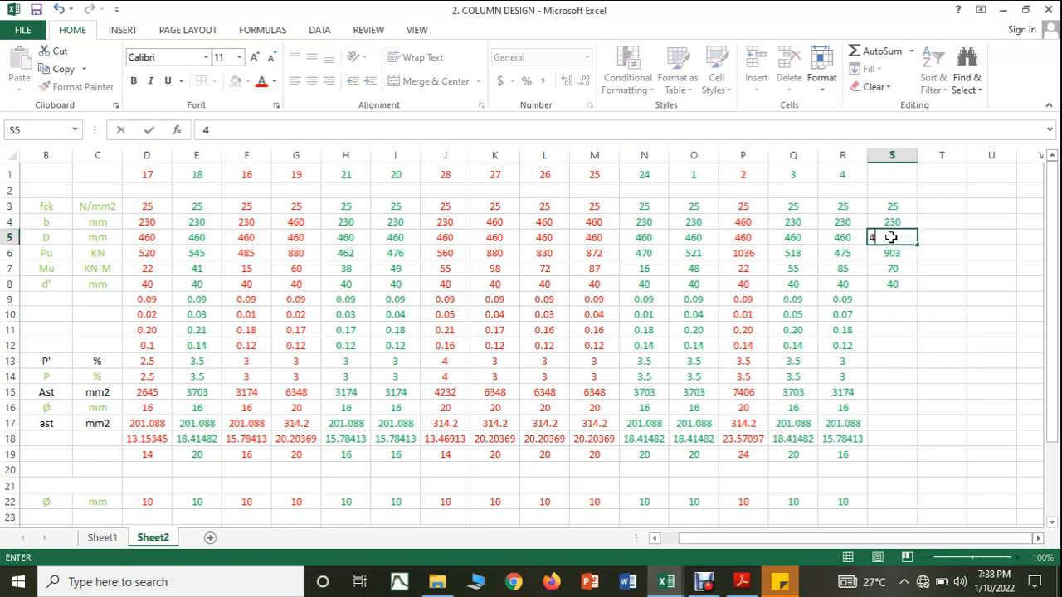
{"action": "left_click", "coordinate": [885, 331]}
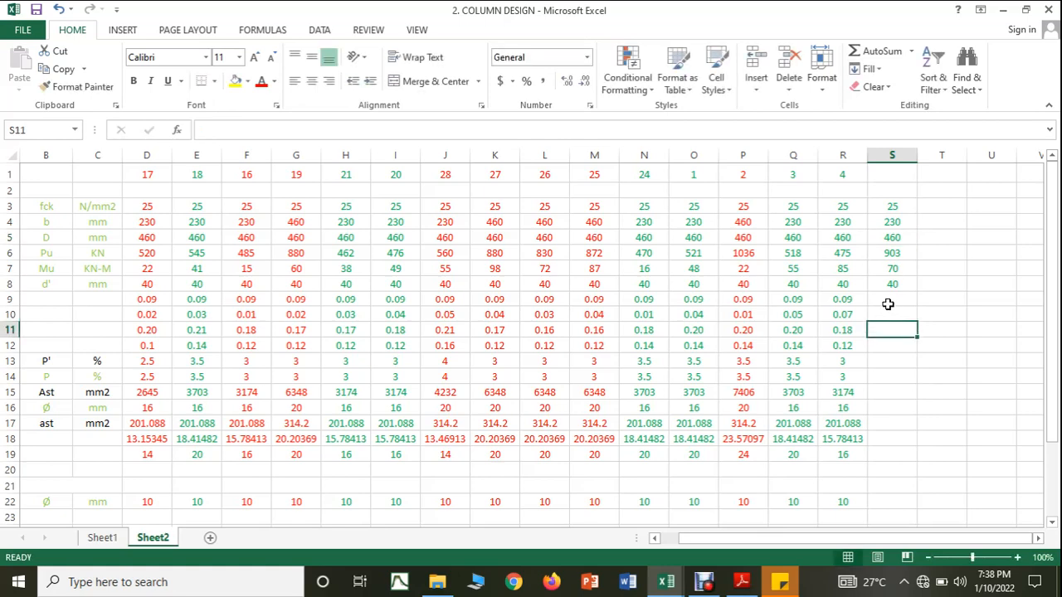
Step: Extend column 4's d'/D, Mu/(fck*b*D*D) and Pu/(fck*b*D) formulas to column 5
{"action": "left_click", "coordinate": [858, 302]}
{"action": "left_click_drag", "start_coordinate": [867, 306], "coordinate": [900, 344]}
{"action": "left_click", "coordinate": [856, 318]}
{"action": "left_click", "coordinate": [858, 332]}
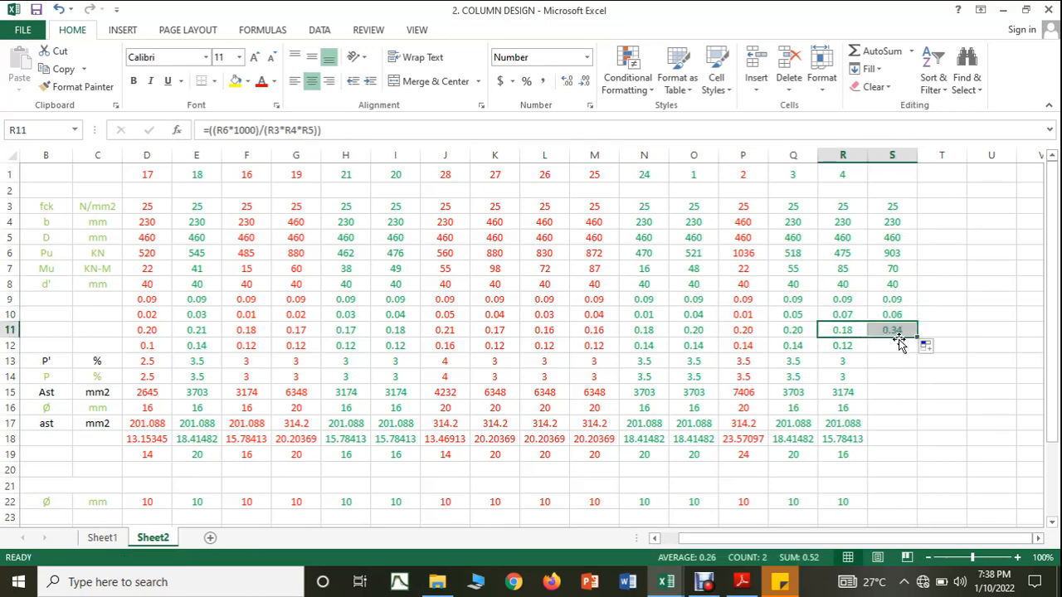
Step: Set column 5's dimension b to 460 mm
{"action": "left_click", "coordinate": [900, 224]}
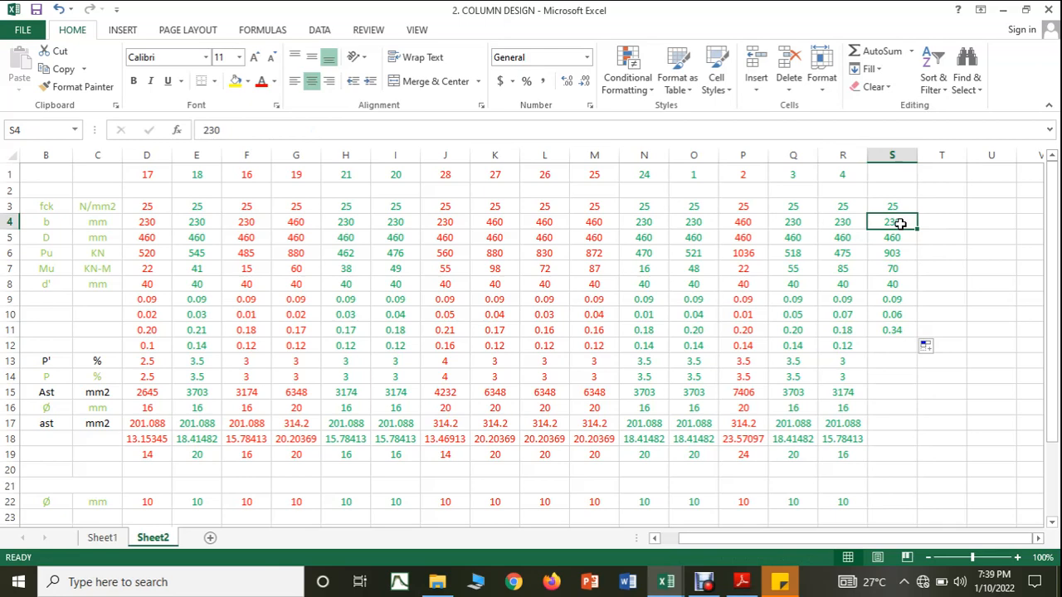
{"action": "type", "text": "460"}
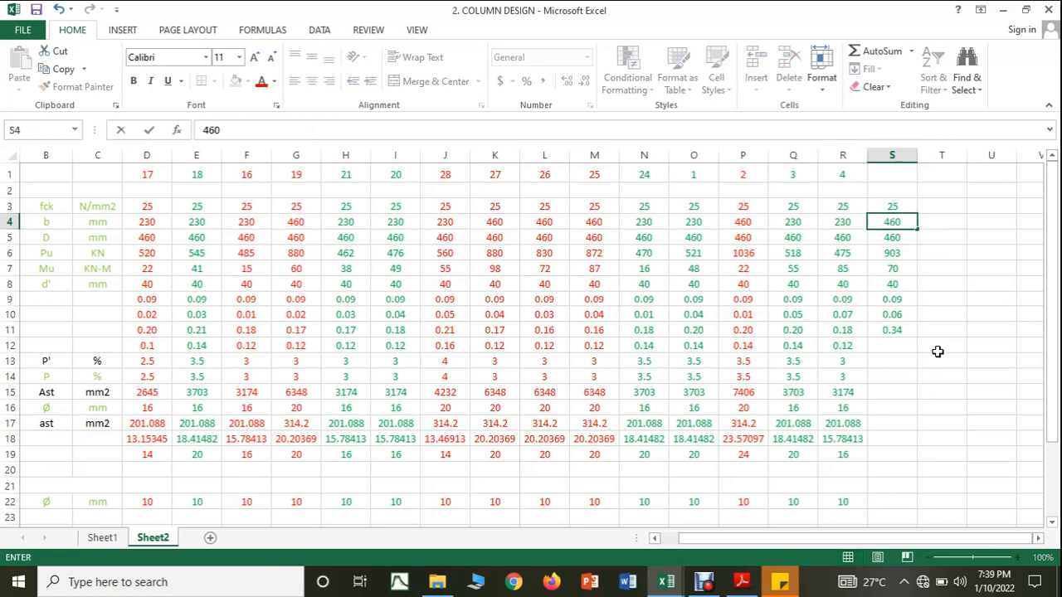
{"action": "left_click", "coordinate": [937, 351]}
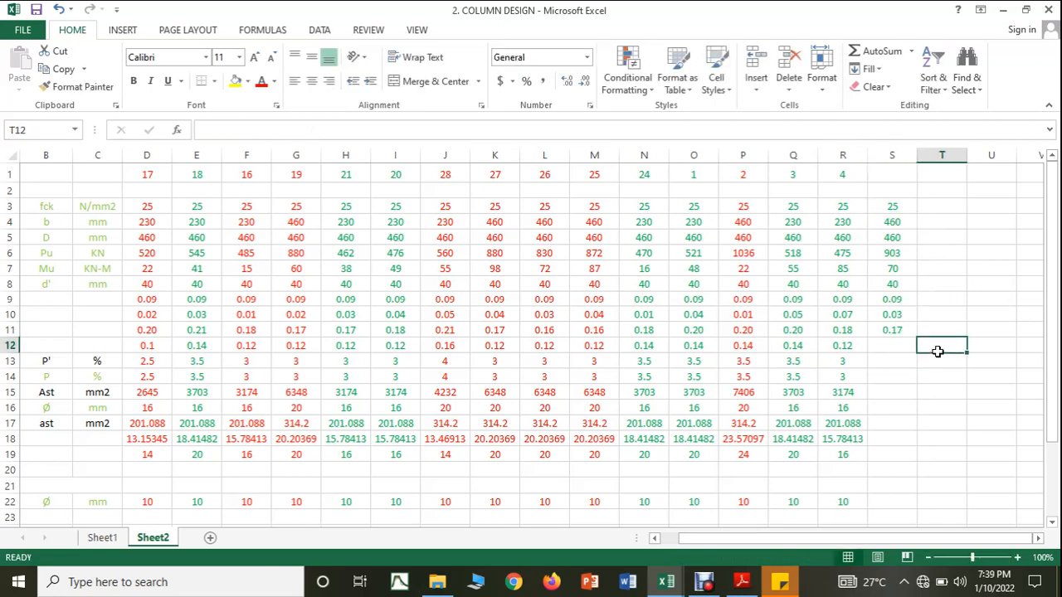
Step: Read p/fck for column 5 from the SP16 interaction chart and enter 0.12 in row 12 of COLUMN DESIGN
{"action": "left_click", "coordinate": [758, 584]}
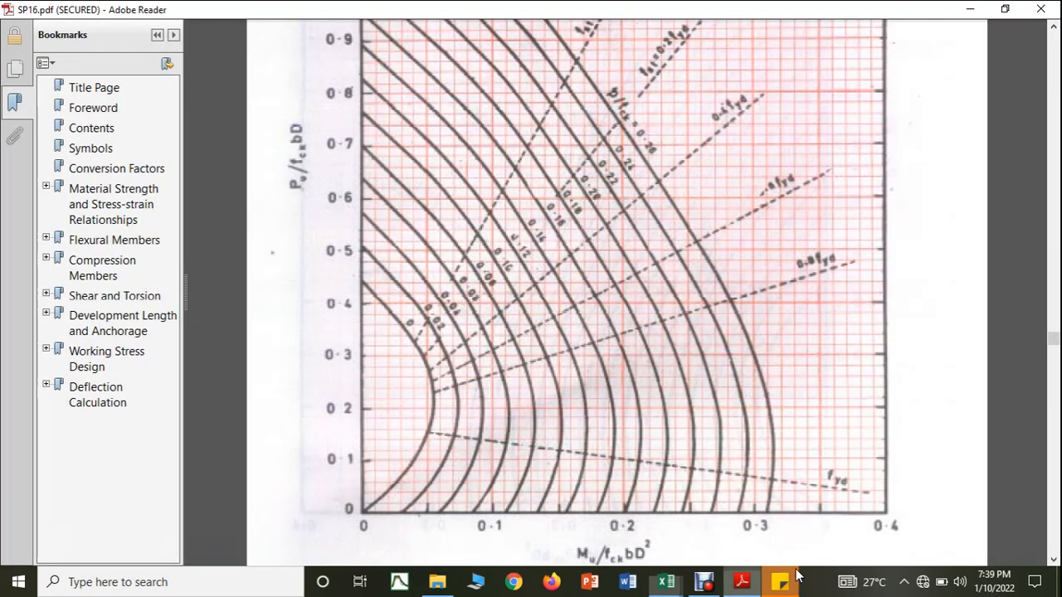
{"action": "mouse_move", "coordinate": [664, 587]}
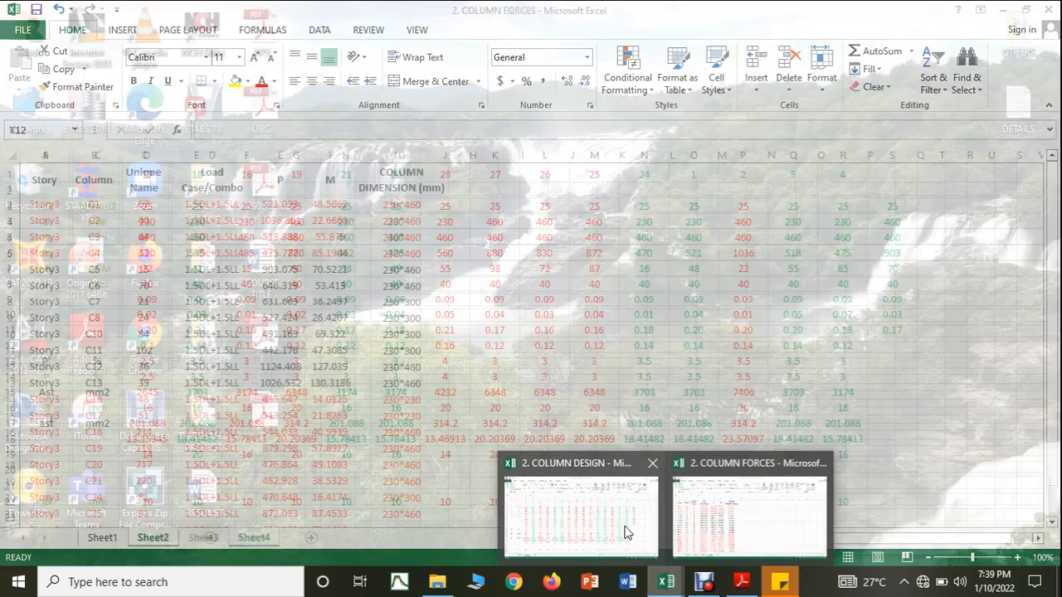
{"action": "left_click", "coordinate": [580, 531]}
{"action": "left_click", "coordinate": [873, 344]}
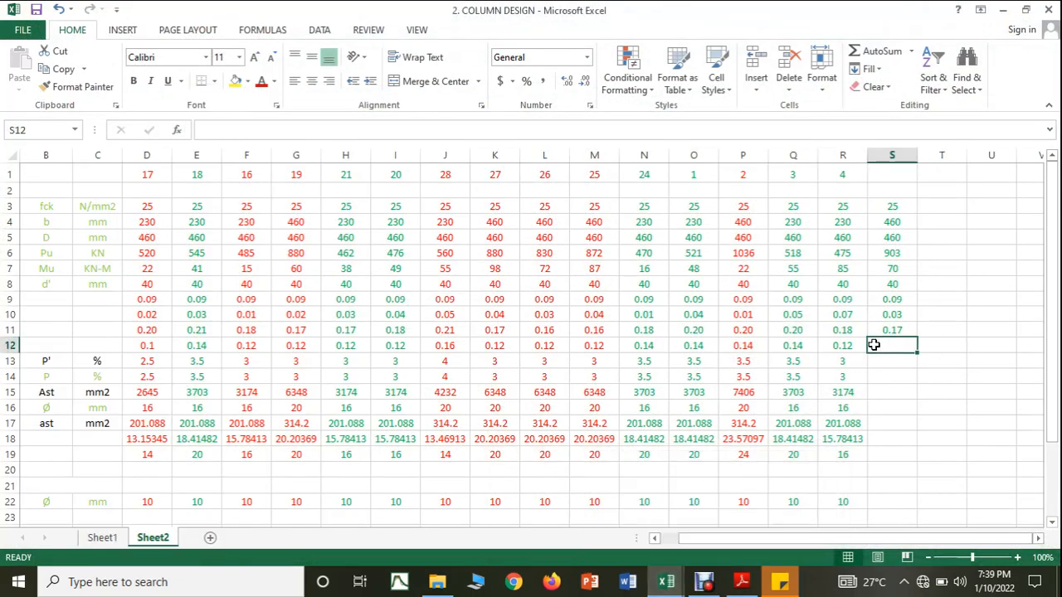
{"action": "type", "text": "0.12"}
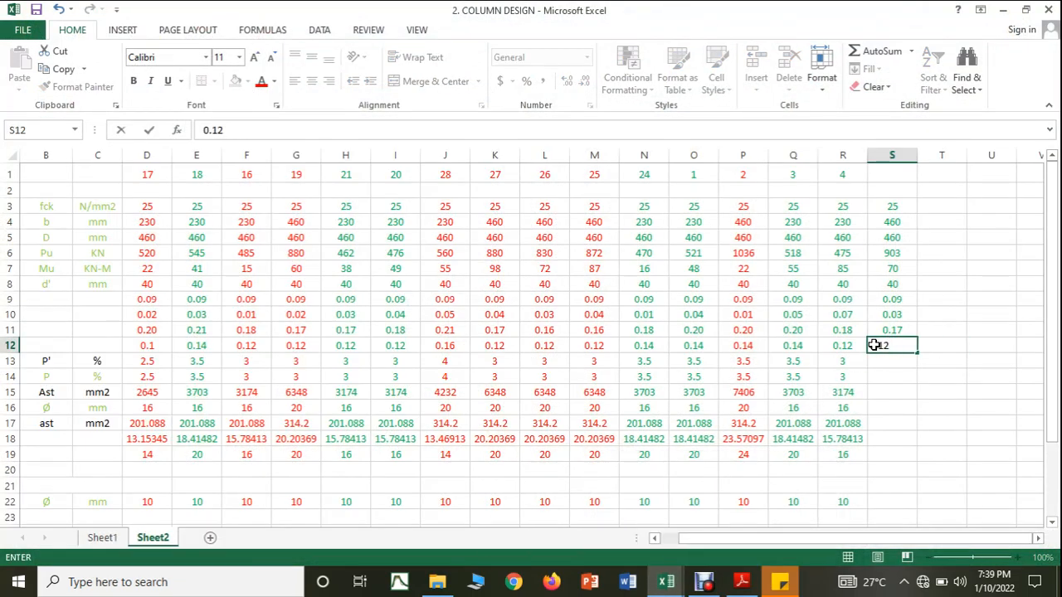
{"action": "key", "text": "Return"}
Step: Extend column 4's P' formula to column 5 and enter its steel percentage P as 3
{"action": "left_click", "coordinate": [865, 363]}
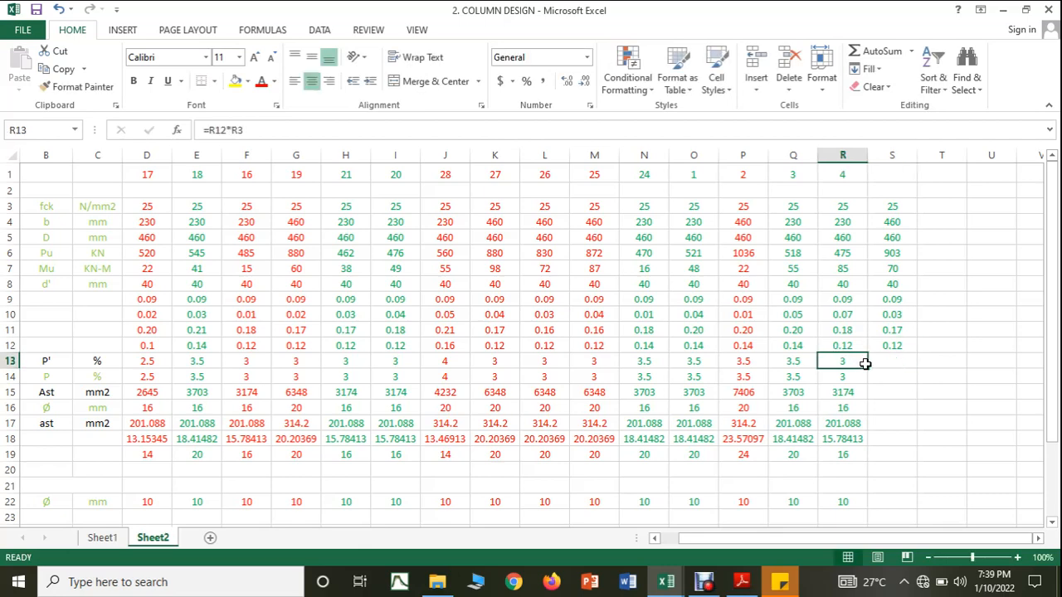
{"action": "left_click_drag", "start_coordinate": [865, 364], "coordinate": [890, 365]}
{"action": "left_click", "coordinate": [888, 375]}
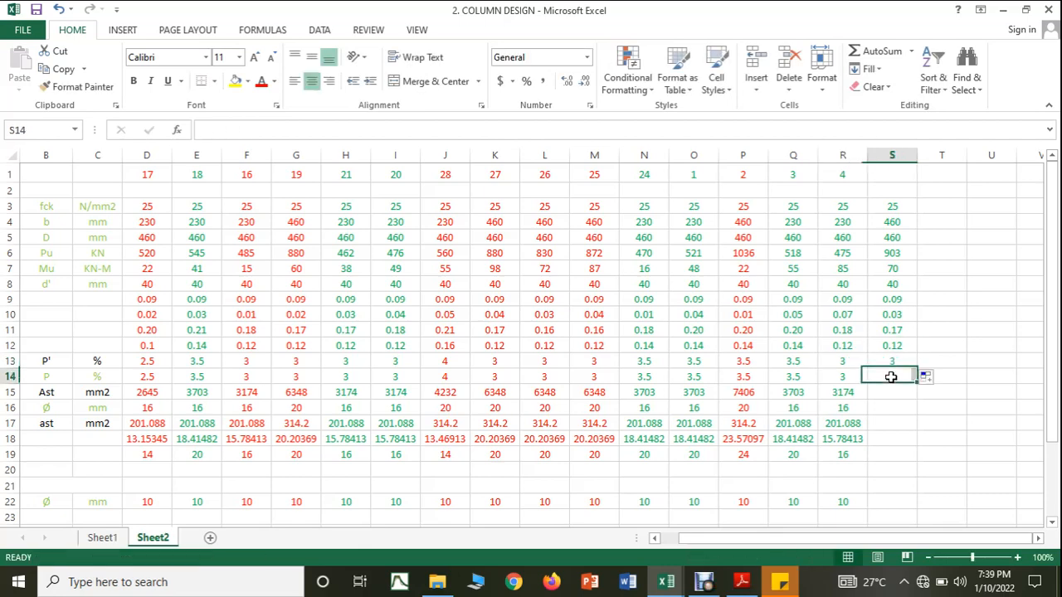
{"action": "type", "text": "3"}
{"action": "key", "text": "Return"}
Step: Extend column 4's Ast formula to column 5 and set its main bar diameter to 20 mm
{"action": "left_click", "coordinate": [846, 392]}
{"action": "left_click_drag", "start_coordinate": [869, 400], "coordinate": [907, 403]}
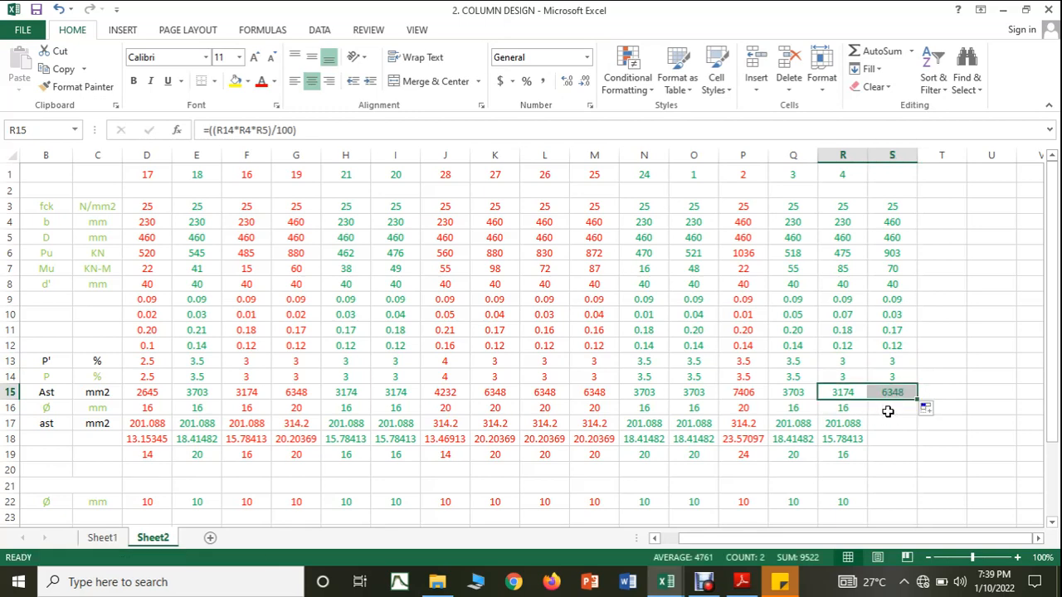
{"action": "left_click", "coordinate": [888, 411]}
{"action": "type", "text": "20"}
Step: Extend column 4's bar area and bar count formulas to column 5 and enter 20 as the number of bars provided
{"action": "left_click", "coordinate": [899, 443]}
{"action": "left_click", "coordinate": [855, 422]}
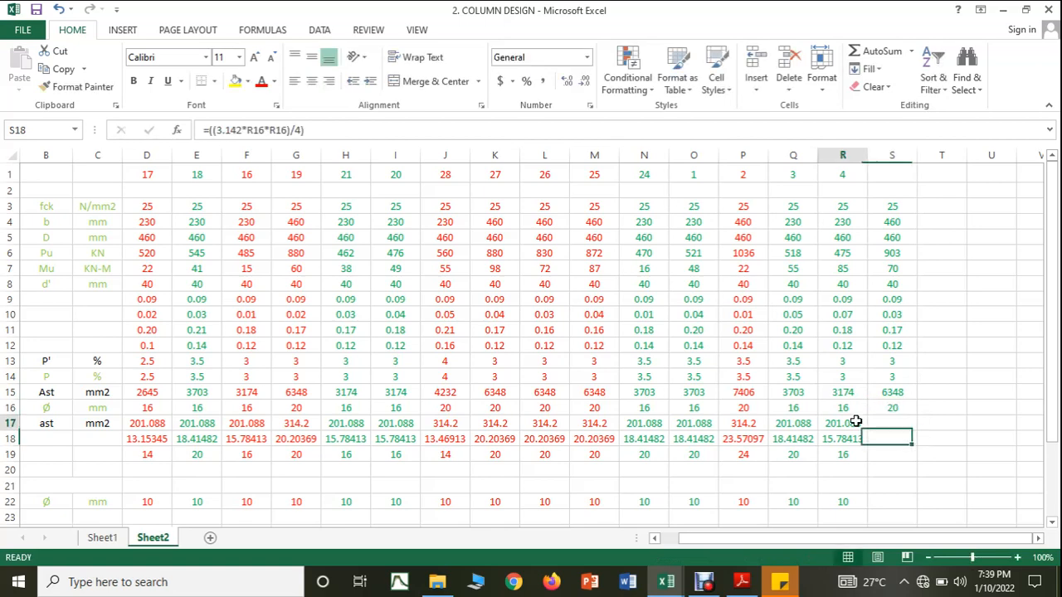
{"action": "left_click_drag", "start_coordinate": [868, 432], "coordinate": [884, 450]}
{"action": "left_click", "coordinate": [852, 440]}
{"action": "left_click", "coordinate": [883, 454]}
{"action": "type", "text": "20"}
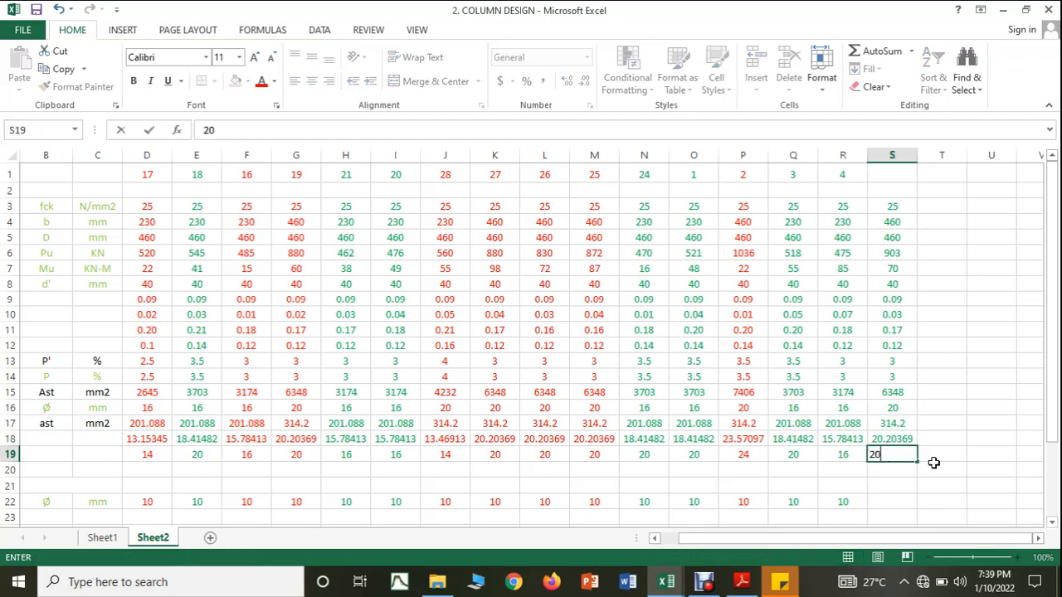
{"action": "left_click", "coordinate": [972, 467]}
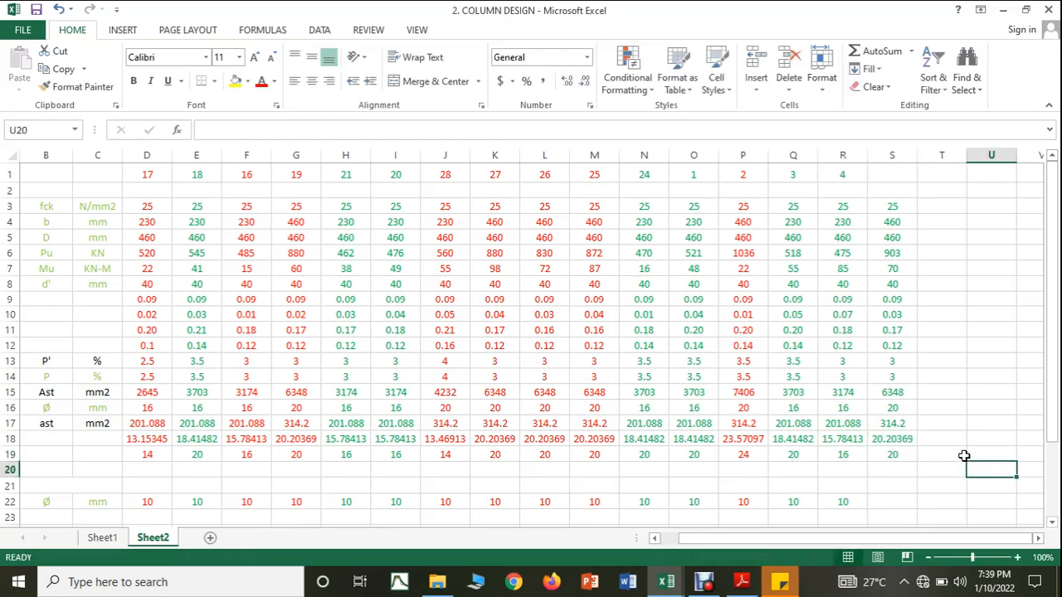
Step: Head column S with the column number 5 and colour all of its text red
{"action": "left_click", "coordinate": [886, 171]}
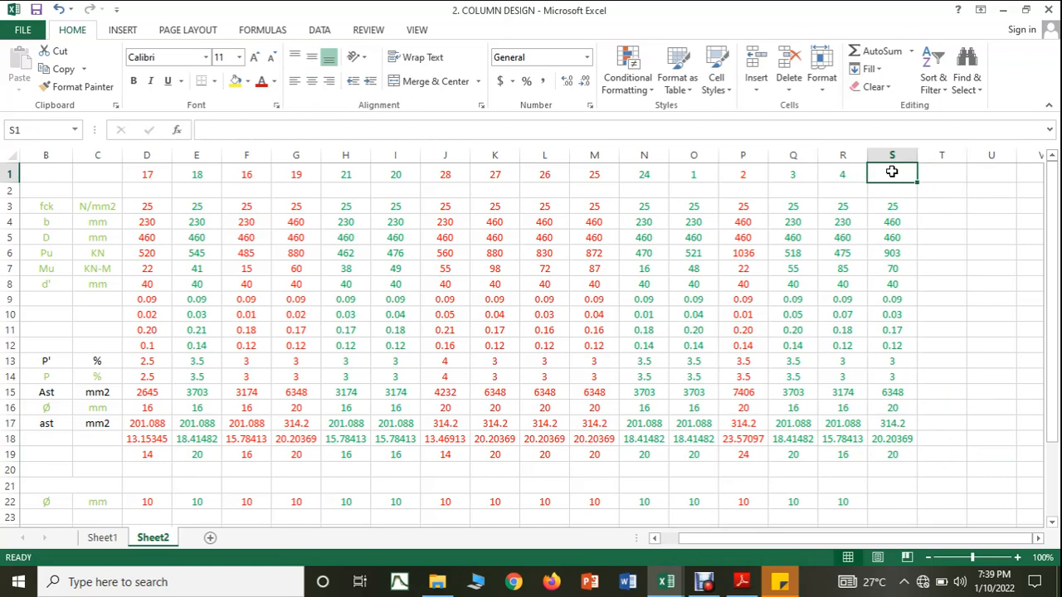
{"action": "type", "text": "5"}
{"action": "left_click", "coordinate": [892, 155]}
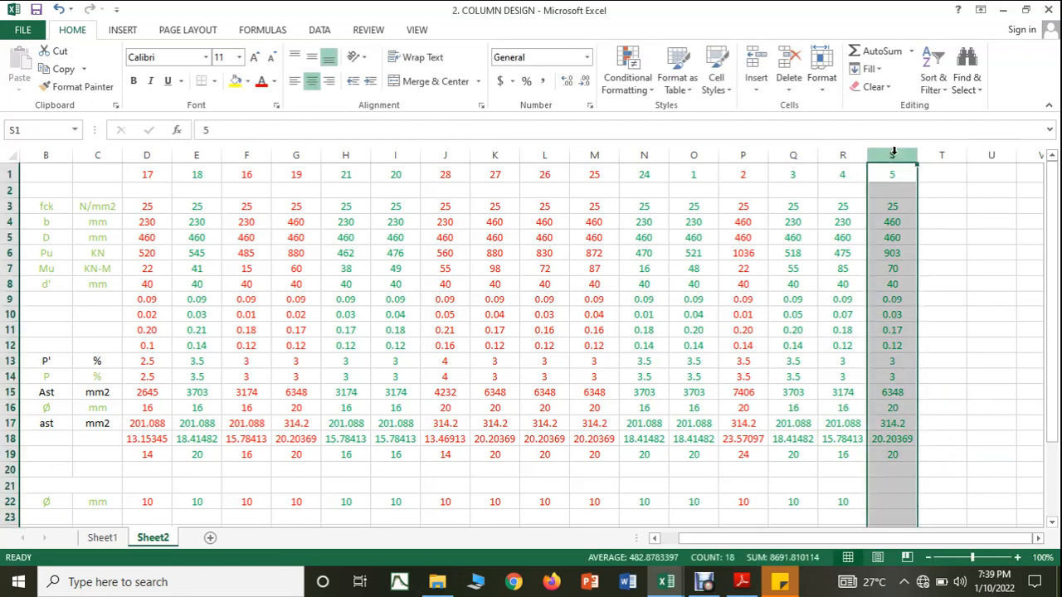
{"action": "left_click", "coordinate": [263, 85]}
Step: Enter column 5's diameter in row 22 as 10 mm
{"action": "scroll", "coordinate": [675, 380], "scroll_direction": "down", "scroll_amount": 2}
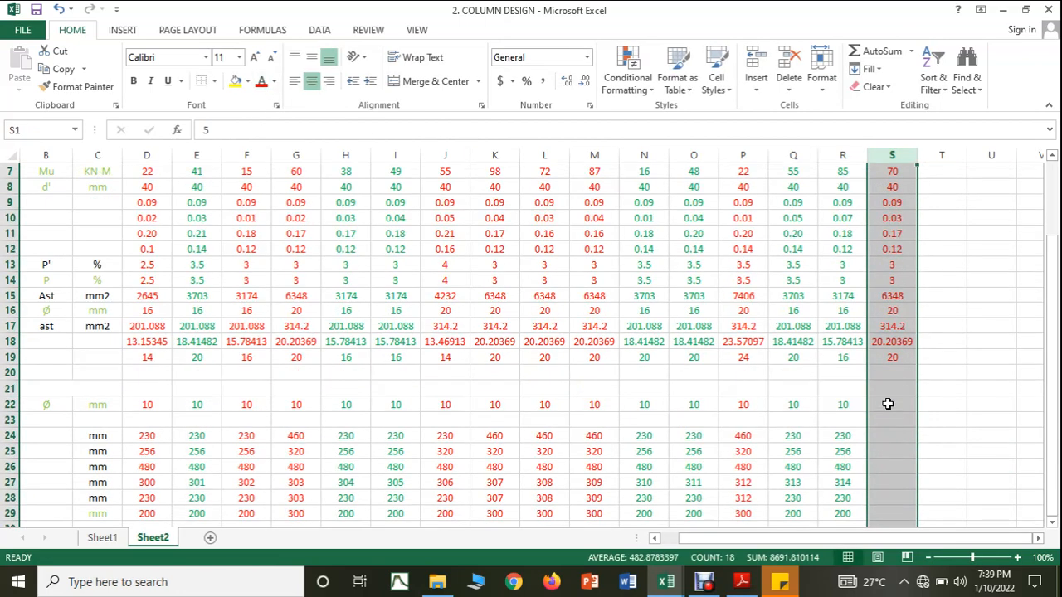
{"action": "left_click", "coordinate": [887, 403]}
{"action": "type", "text": "10"}
{"action": "scroll", "coordinate": [898, 429], "scroll_direction": "down", "scroll_amount": 2}
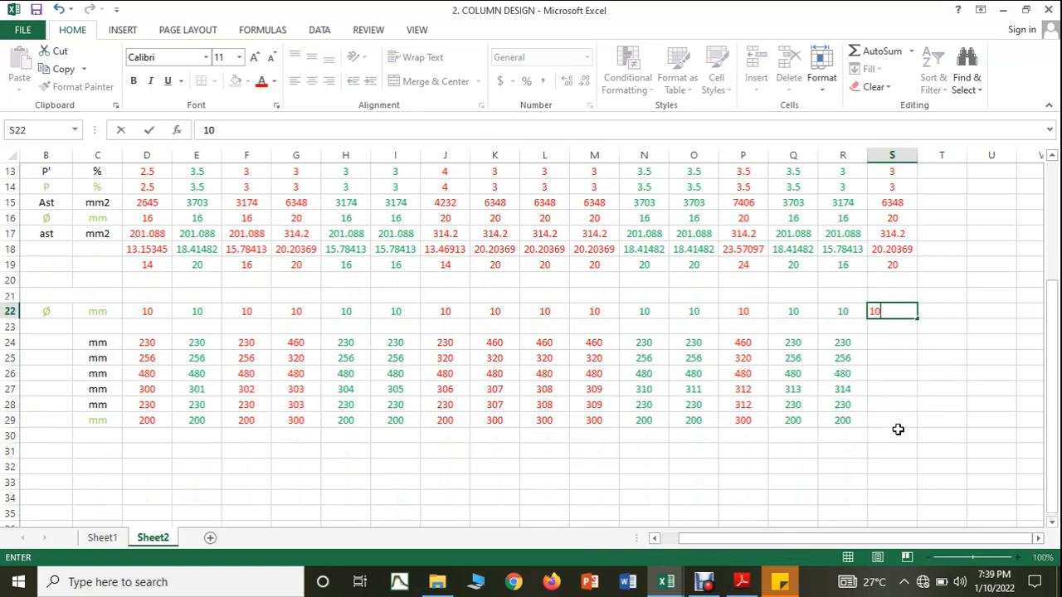
{"action": "left_click", "coordinate": [847, 342]}
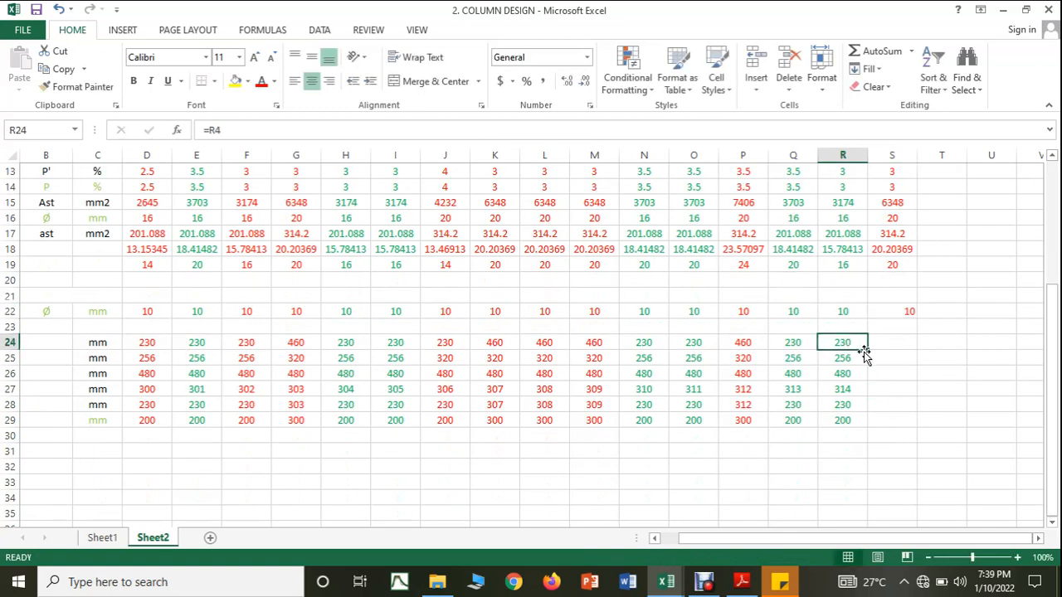
{"action": "left_click_drag", "start_coordinate": [840, 346], "coordinate": [848, 407]}
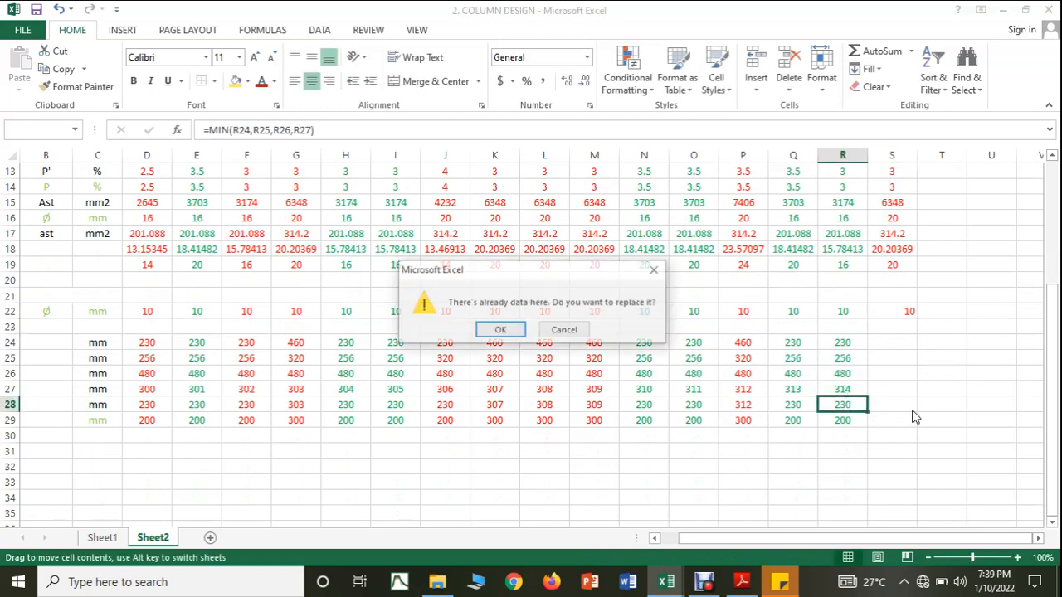
{"action": "key", "text": "Escape"}
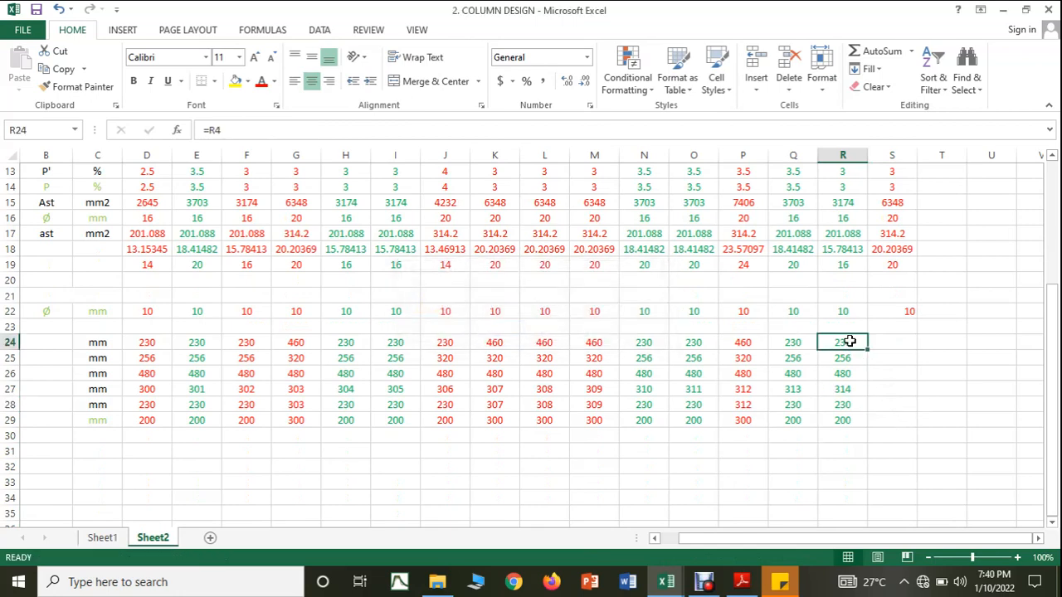
Step: Extend column 4's spacing formulas in rows 24 to 28 to column 5 and enter 300 mm as the spacing in row 29
{"action": "left_click_drag", "start_coordinate": [851, 345], "coordinate": [917, 413]}
{"action": "left_click", "coordinate": [894, 423]}
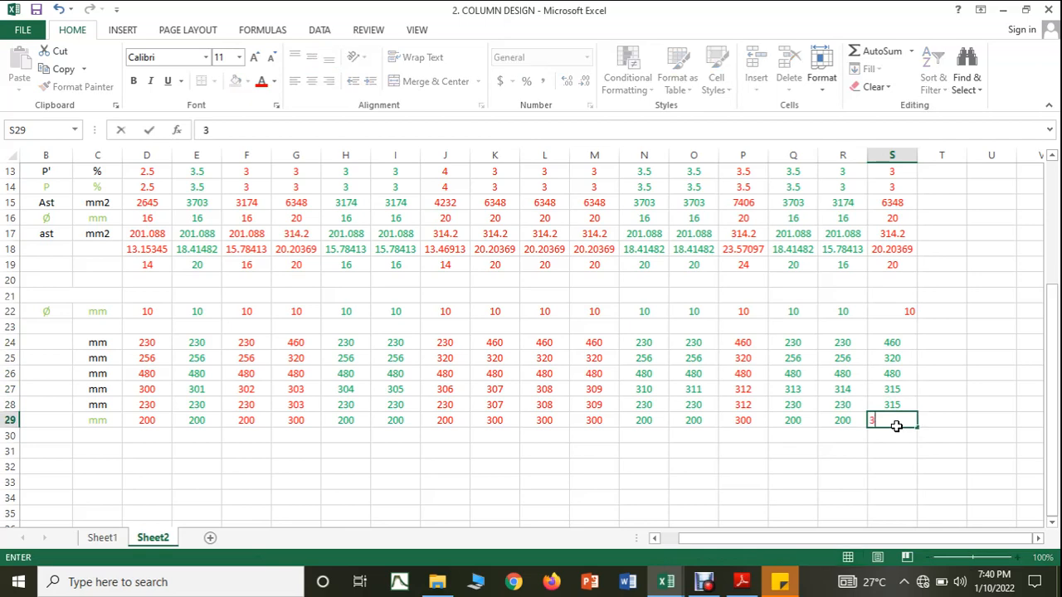
{"action": "type", "text": "300"}
{"action": "left_click", "coordinate": [906, 464]}
Step: Centre all the values of column 5 in column S
{"action": "left_click", "coordinate": [892, 155]}
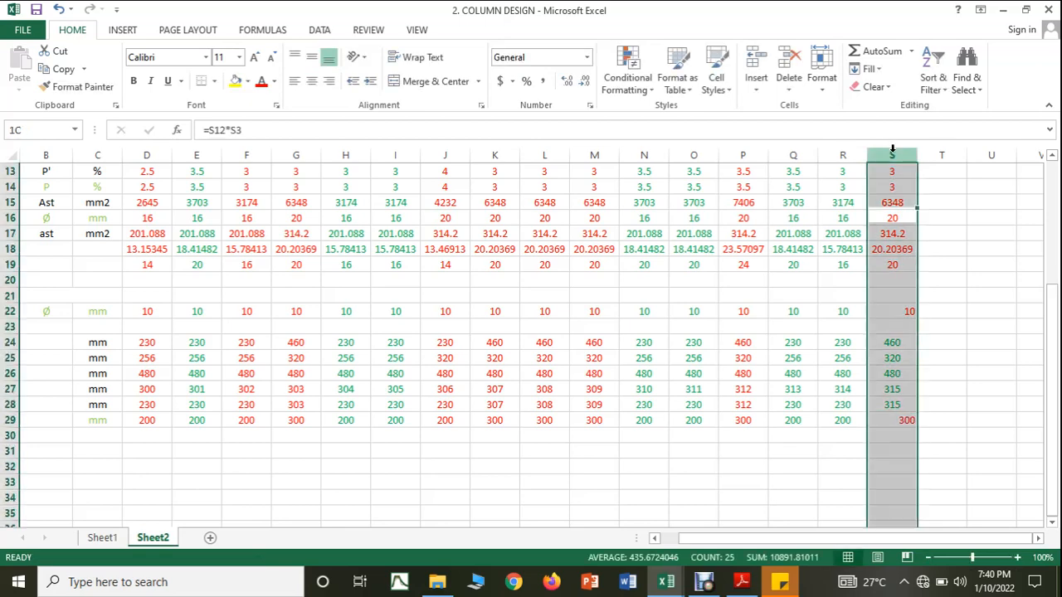
{"action": "left_click", "coordinate": [312, 81]}
{"action": "left_click", "coordinate": [954, 249]}
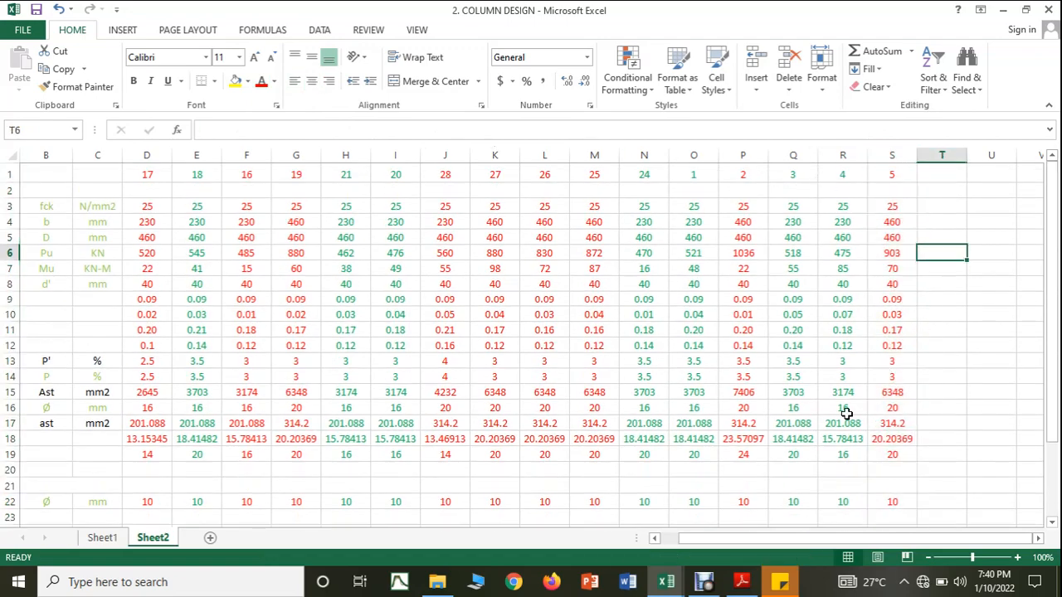
Step: Switch to the COLUMN FORCES workbook and colour the C5 row's text red to mark it as designed
{"action": "left_click", "coordinate": [674, 586]}
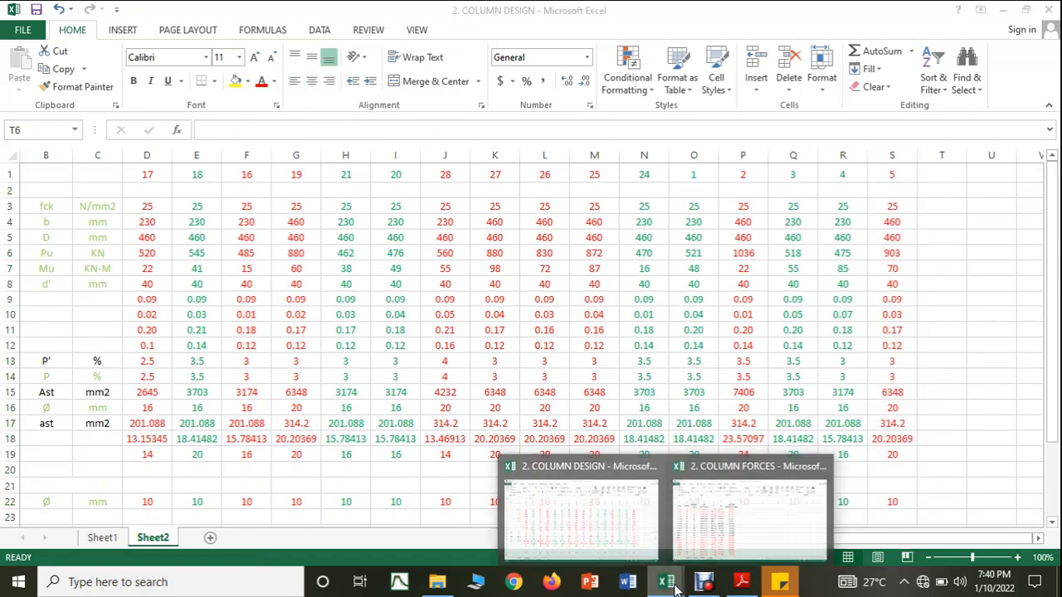
{"action": "left_click", "coordinate": [716, 515]}
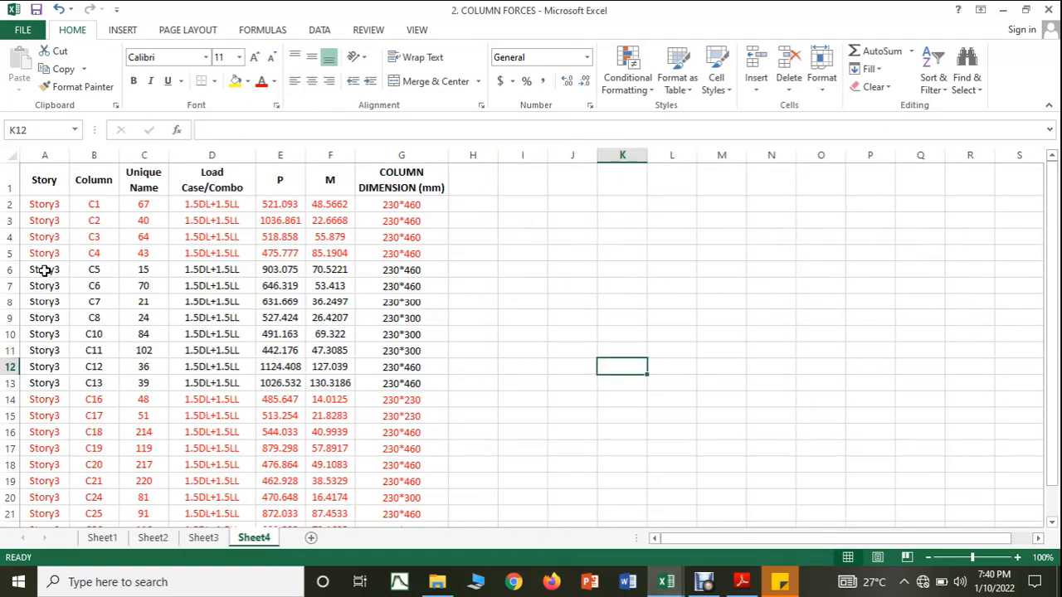
{"action": "left_click_drag", "start_coordinate": [47, 270], "coordinate": [390, 271]}
{"action": "left_click", "coordinate": [262, 81]}
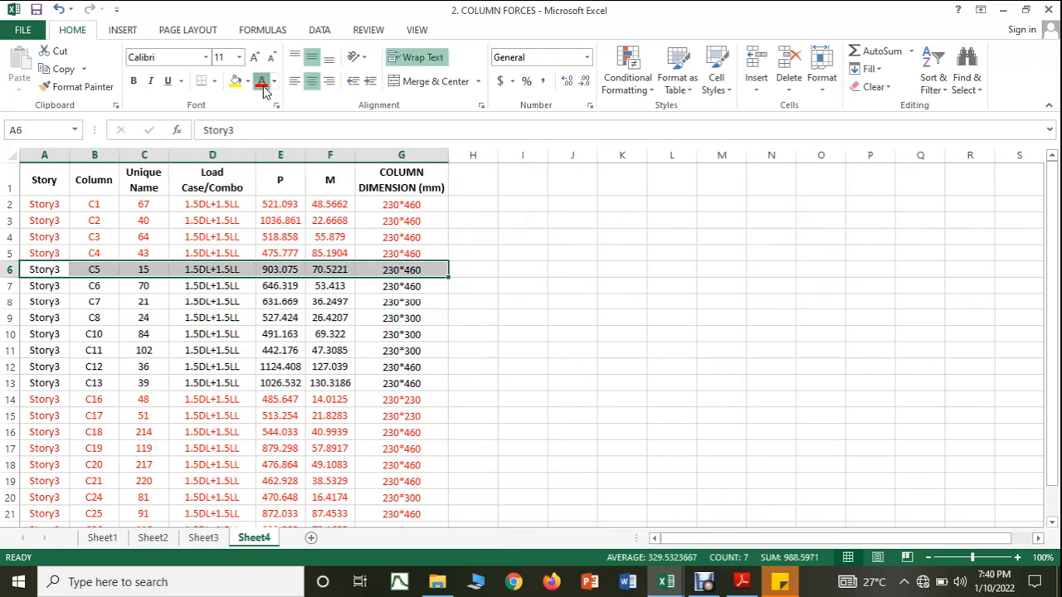
{"action": "left_click", "coordinate": [544, 282]}
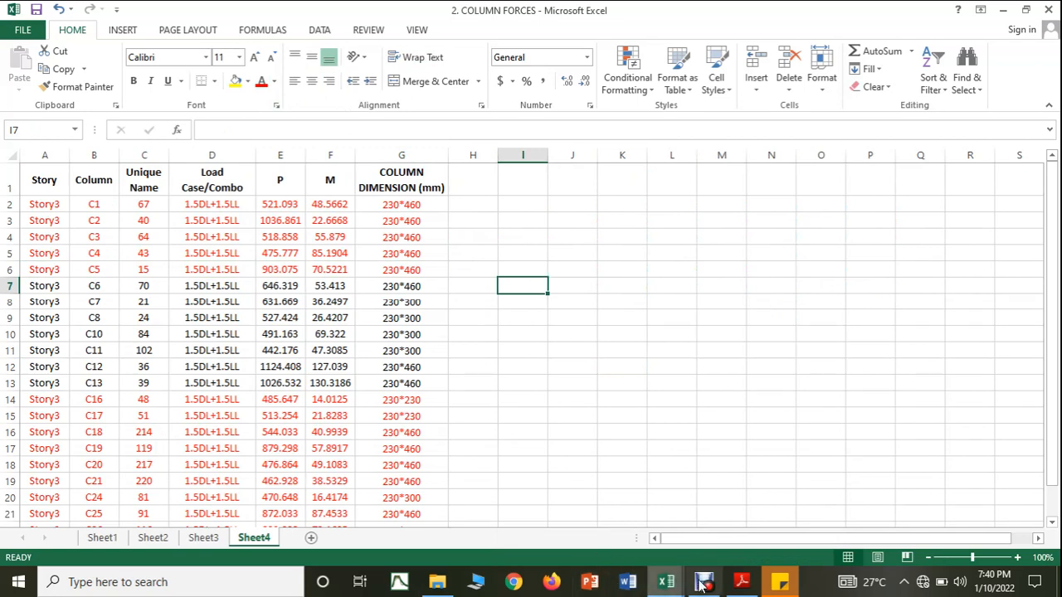
Step: Switch back to COLUMN DESIGN and enter Pu as 646 KN and Mu as 63 KN-M for column 6 in column T
{"action": "left_click", "coordinate": [663, 582]}
{"action": "left_click", "coordinate": [625, 534]}
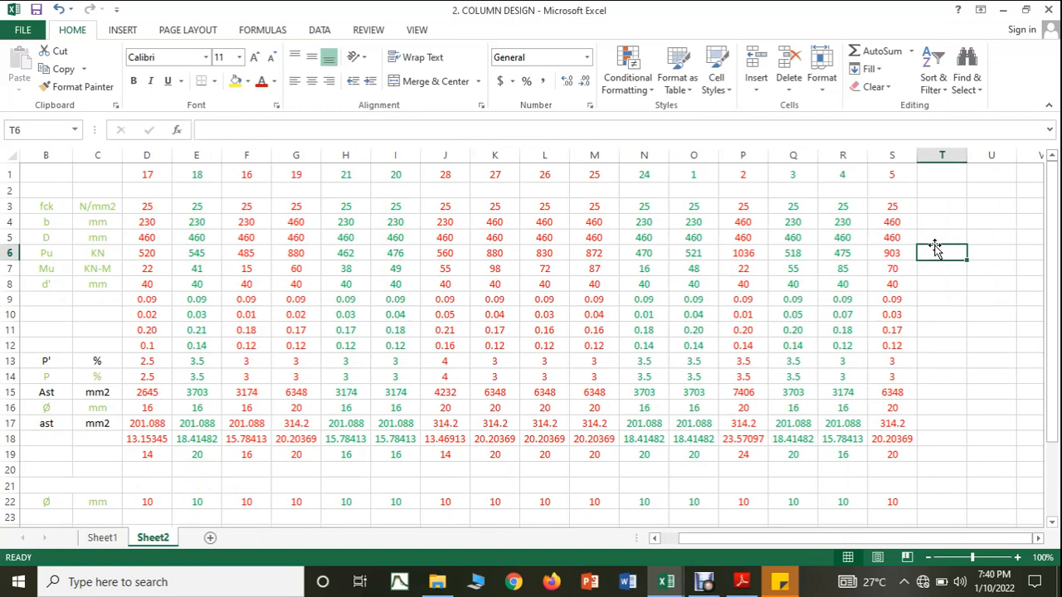
{"action": "type", "text": "64"}
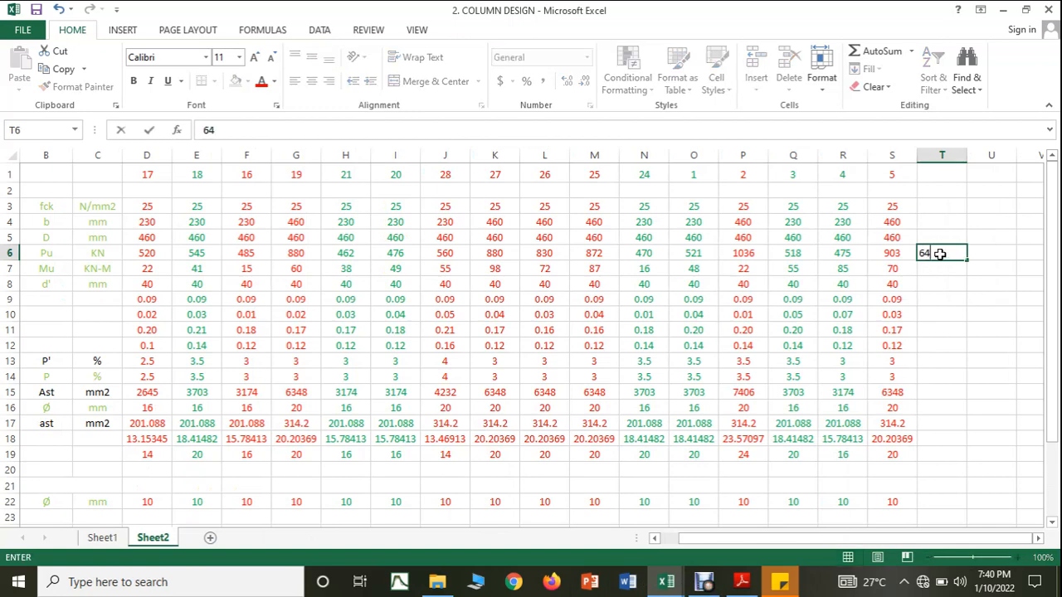
{"action": "type", "text": "6"}
{"action": "key", "text": "Return"}
{"action": "type", "text": "63"}
{"action": "key", "text": "Return"}
{"action": "key", "text": "Return"}
{"action": "key", "text": "Return"}
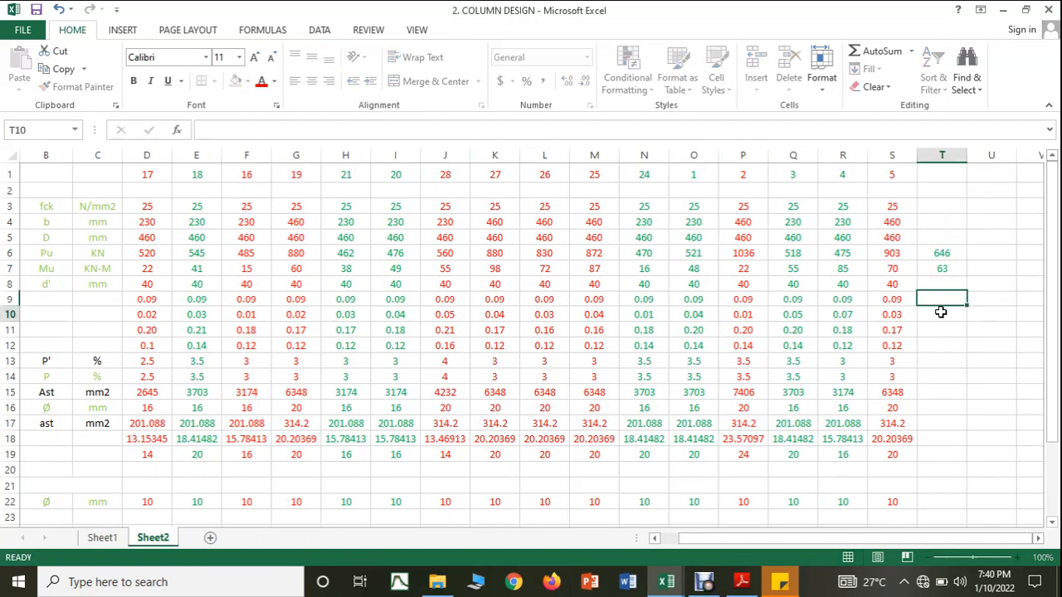
Step: Check the C6 row in COLUMN FORCES, and head column T of COLUMN DESIGN with 6 and set its fck to 25 N/mm2
{"action": "mouse_move", "coordinate": [666, 582]}
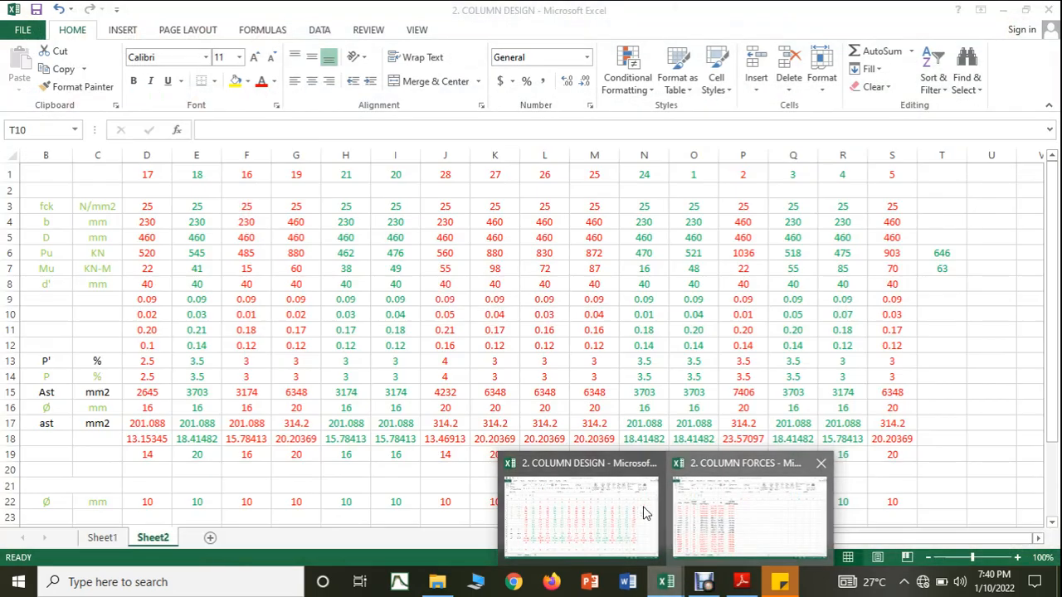
{"action": "left_click", "coordinate": [693, 531]}
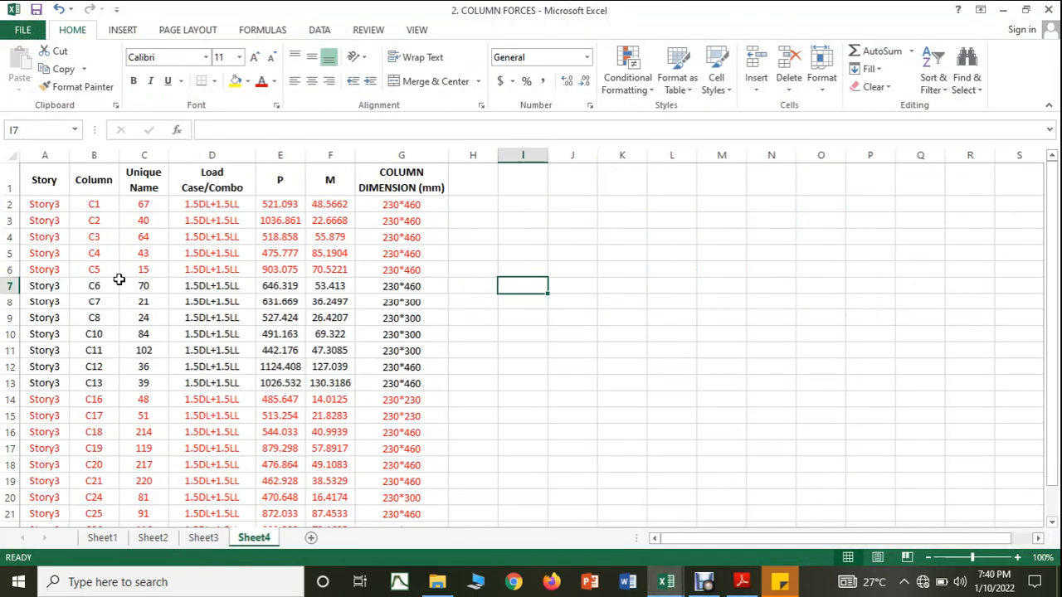
{"action": "left_click_drag", "start_coordinate": [51, 284], "coordinate": [415, 285]}
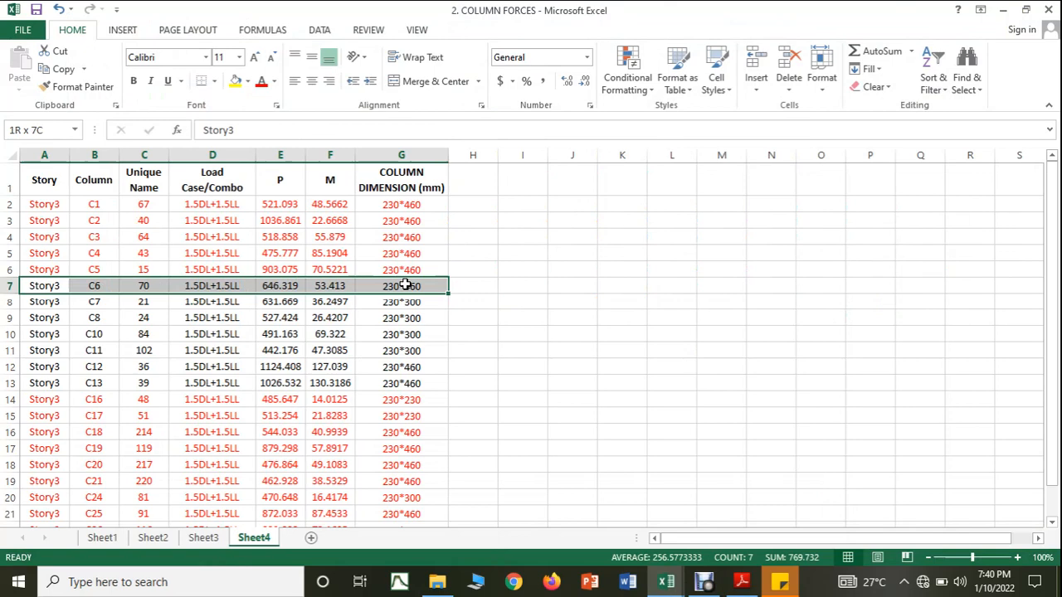
{"action": "mouse_move", "coordinate": [663, 586]}
{"action": "left_click", "coordinate": [608, 536]}
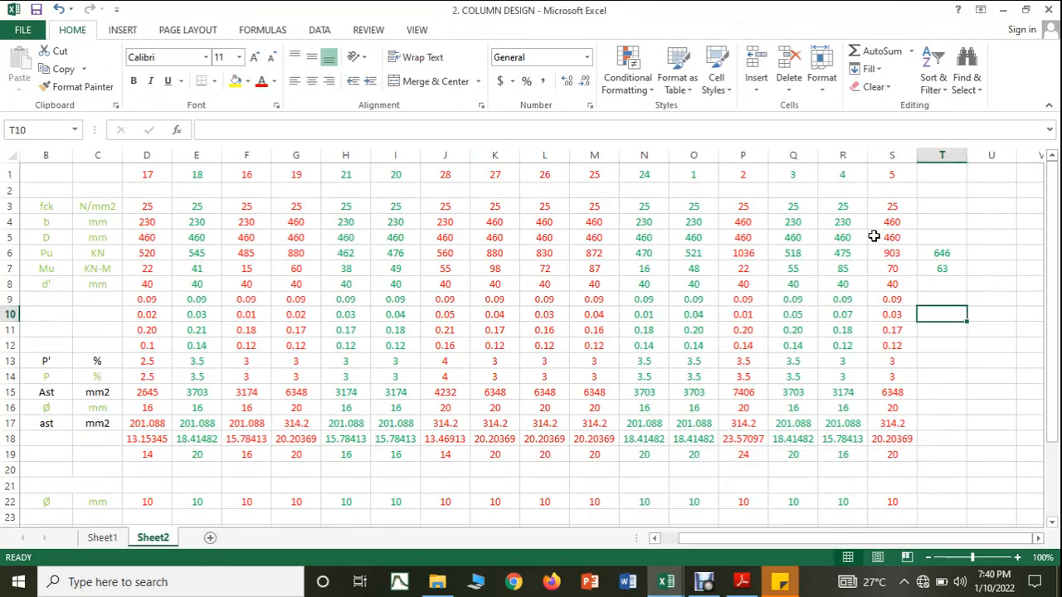
{"action": "left_click", "coordinate": [940, 174]}
{"action": "type", "text": "6"}
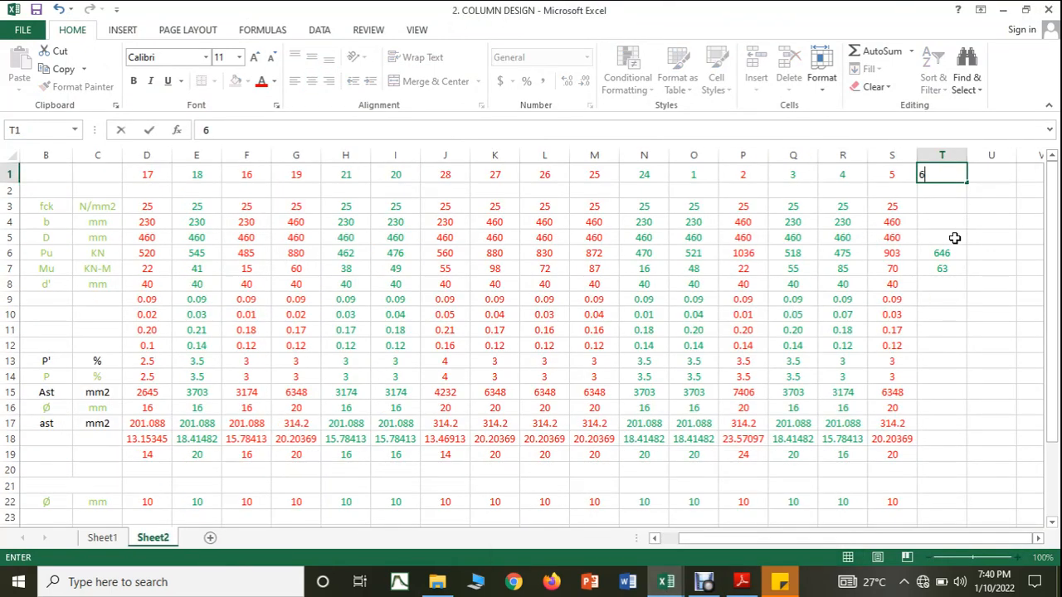
{"action": "left_click", "coordinate": [950, 237]}
{"action": "left_click", "coordinate": [944, 208]}
{"action": "type", "text": "25"}
Step: Enter column 6's dimensions, b as 230 mm and D as 460 mm
{"action": "left_click", "coordinate": [946, 222]}
{"action": "type", "text": "460"}
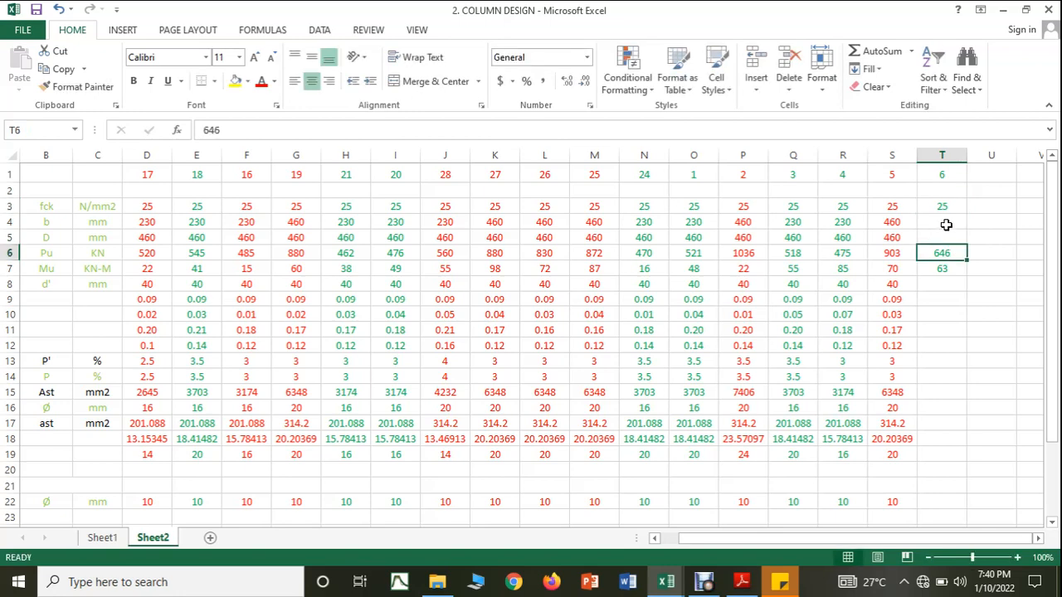
{"action": "key", "text": "Escape"}
{"action": "type", "text": "230"}
{"action": "left_click", "coordinate": [944, 237]}
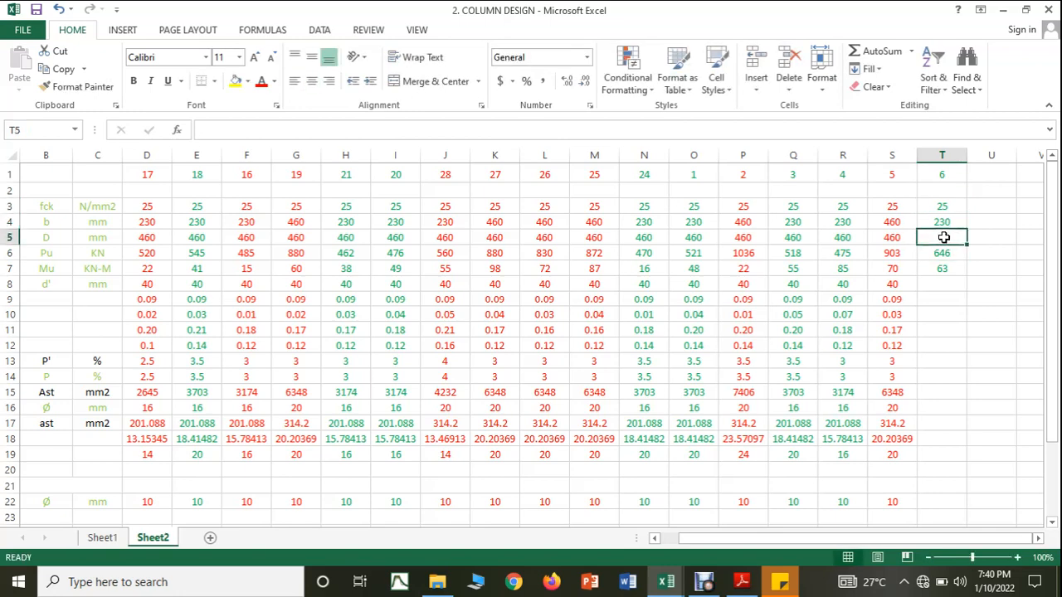
{"action": "type", "text": "460"}
{"action": "left_click", "coordinate": [954, 358]}
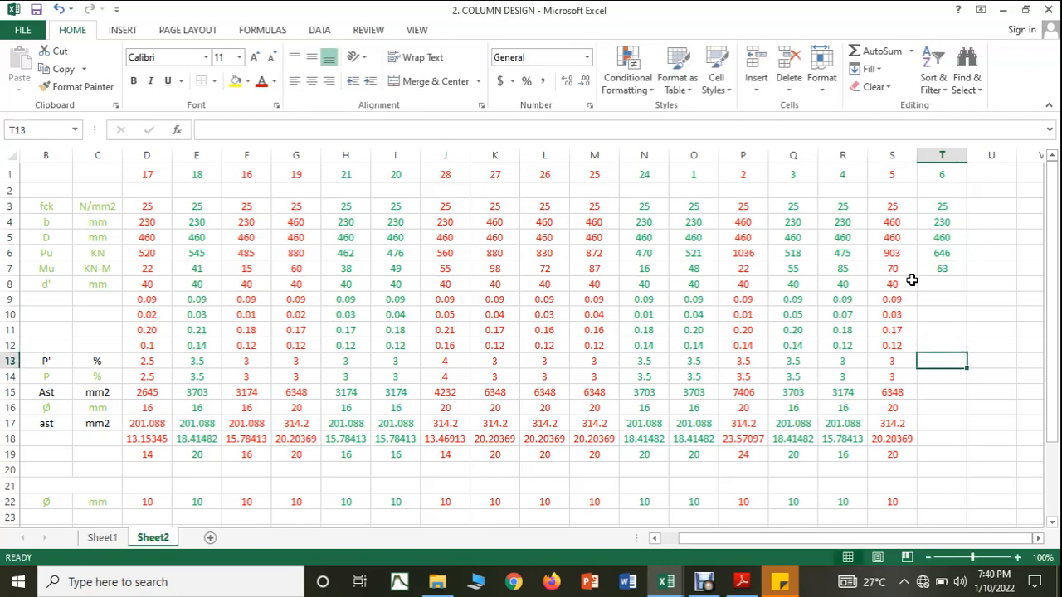
Step: Set column 6's d' to 40 mm and fill the row 9 to 11 ratio formulas across from column S to T
{"action": "left_click", "coordinate": [940, 282]}
{"action": "type", "text": "40"}
{"action": "left_click", "coordinate": [903, 301]}
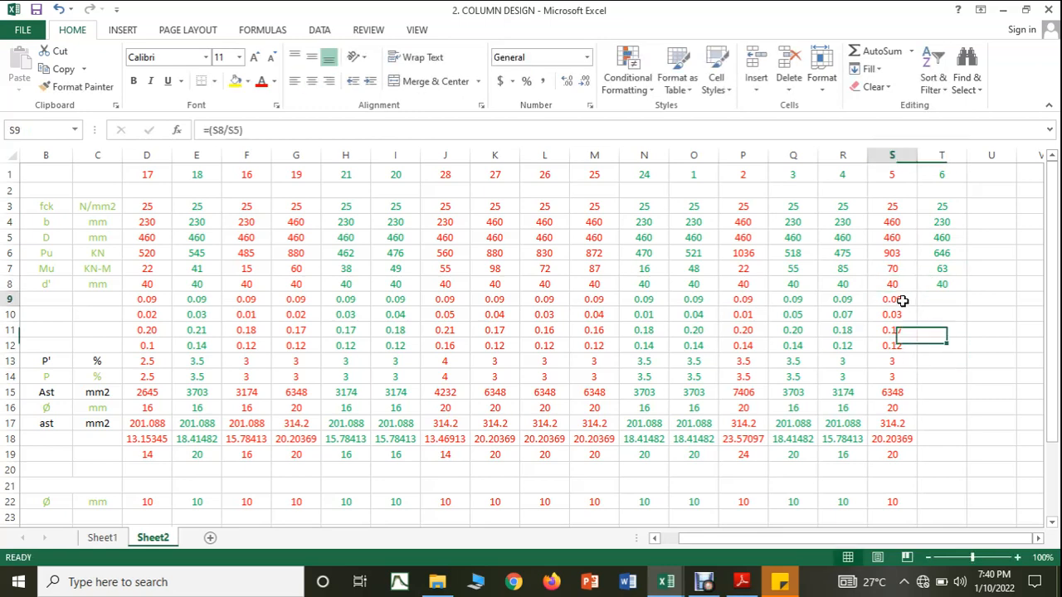
{"action": "left_click_drag", "start_coordinate": [915, 303], "coordinate": [962, 332]}
{"action": "left_click", "coordinate": [906, 318]}
{"action": "left_click", "coordinate": [915, 335]}
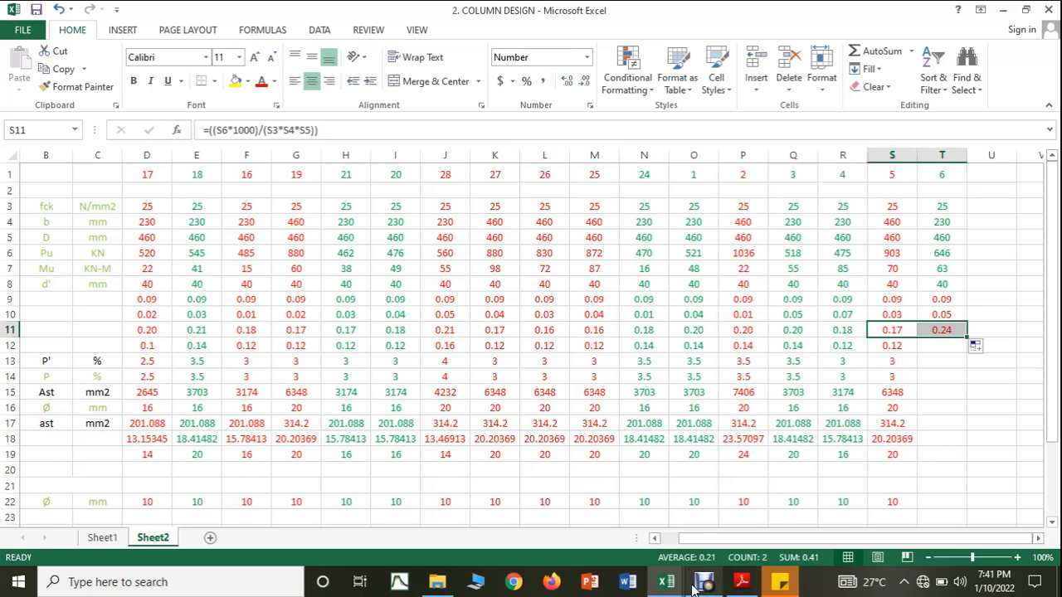
Step: Read column 6's p/fck from the SP16 chart, enter 0.18 in T12, and fill the P' formula across from column S
{"action": "left_click", "coordinate": [738, 585]}
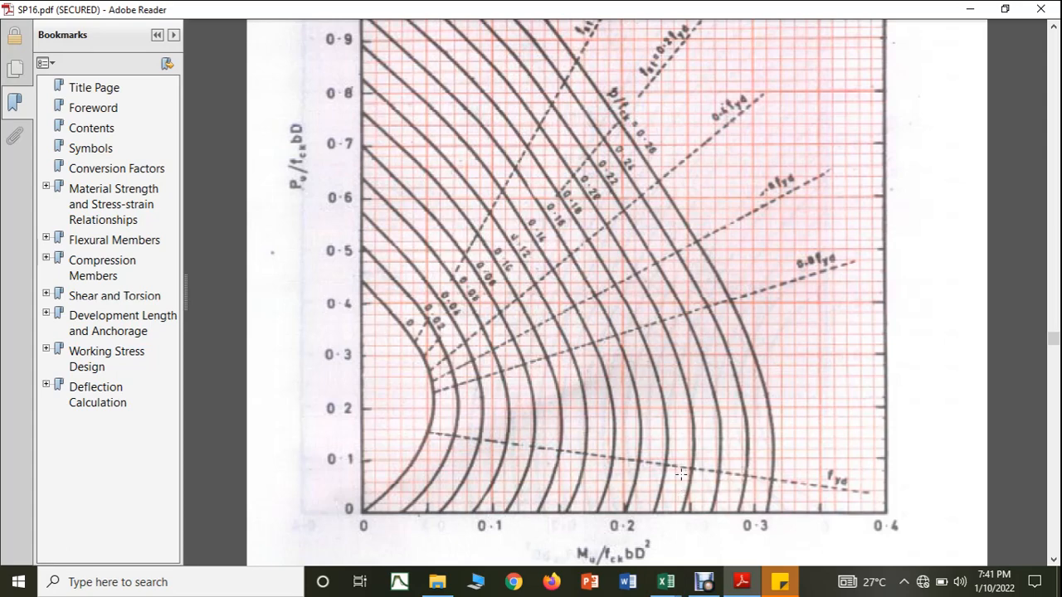
{"action": "left_click", "coordinate": [669, 586]}
{"action": "left_click", "coordinate": [631, 539]}
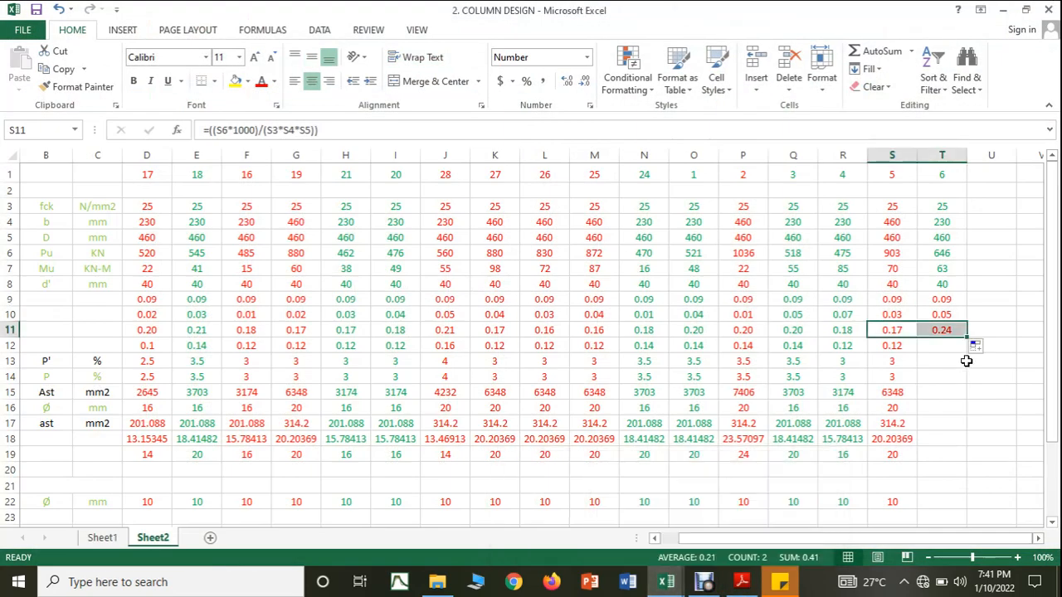
{"action": "left_click", "coordinate": [942, 345]}
{"action": "type", "text": "0.18"}
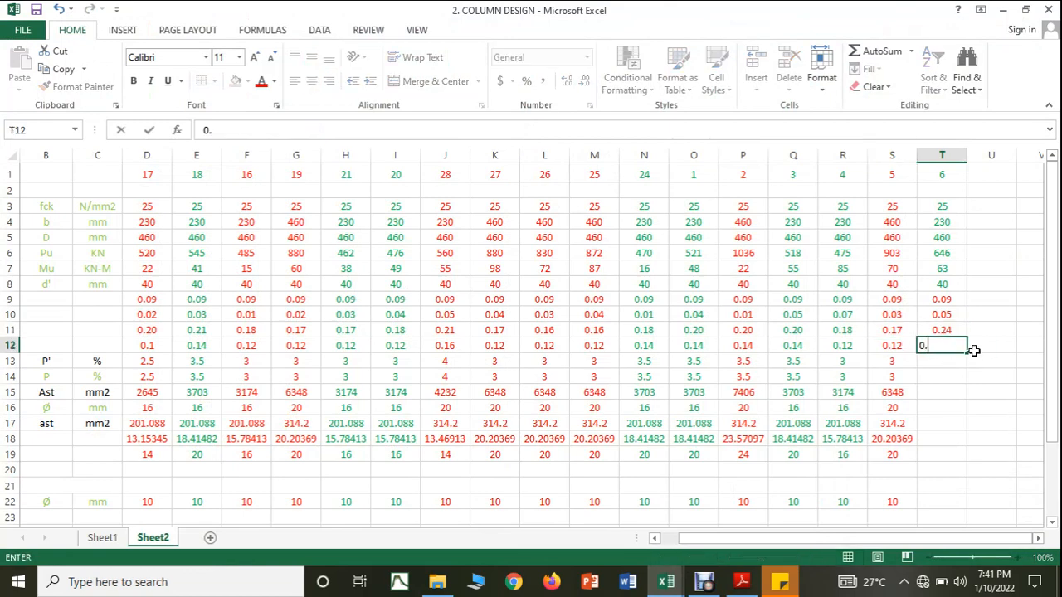
{"action": "left_click", "coordinate": [990, 420]}
{"action": "left_click", "coordinate": [909, 360]}
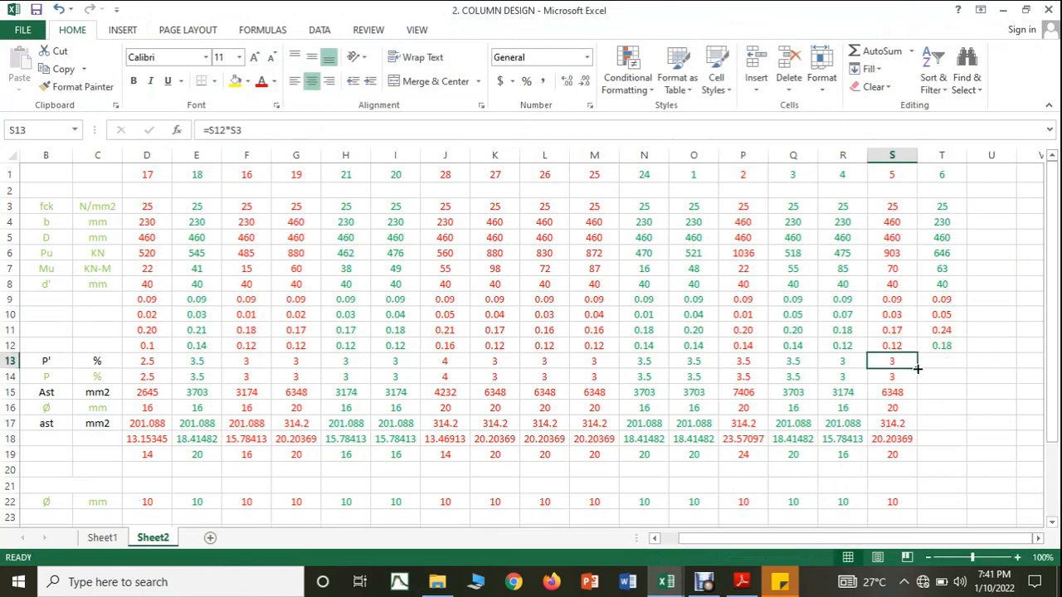
{"action": "left_click_drag", "start_coordinate": [916, 369], "coordinate": [943, 368]}
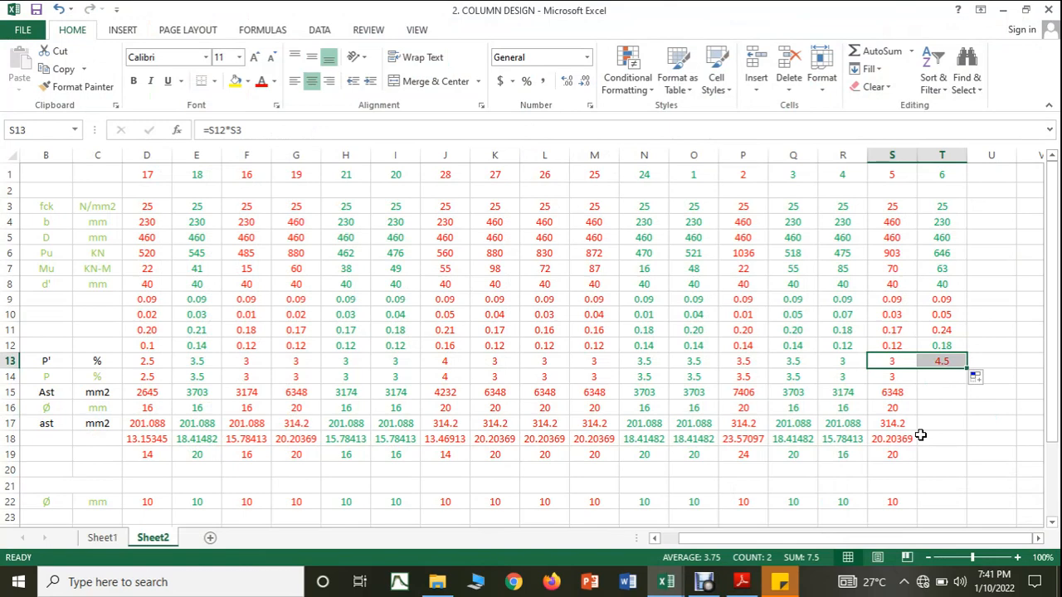
Step: Change column 6's width b to 460 mm in column T
{"action": "left_click", "coordinate": [954, 222]}
{"action": "type", "text": "460"}
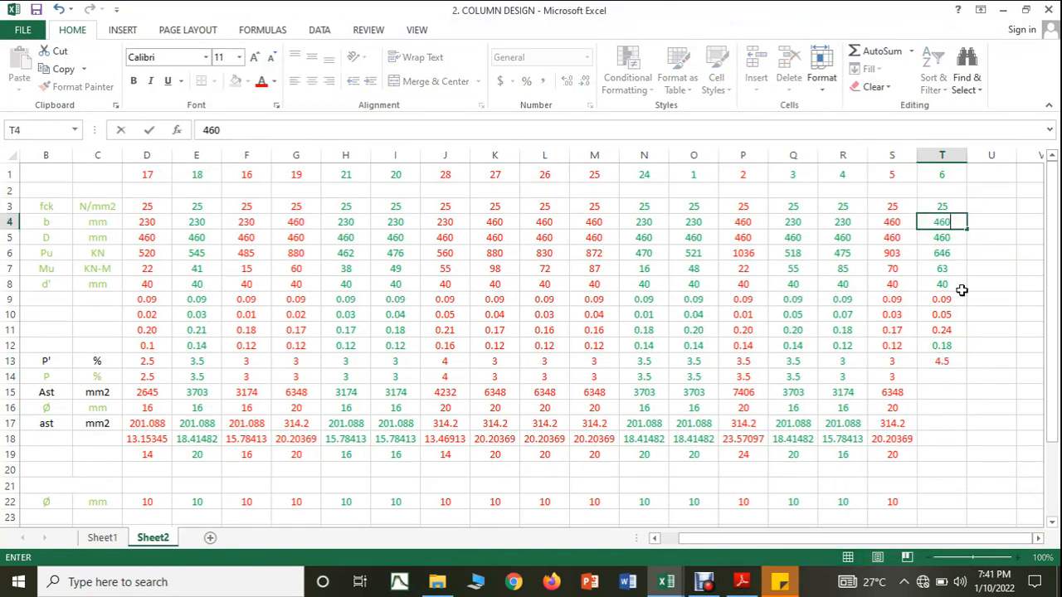
{"action": "left_click", "coordinate": [961, 375]}
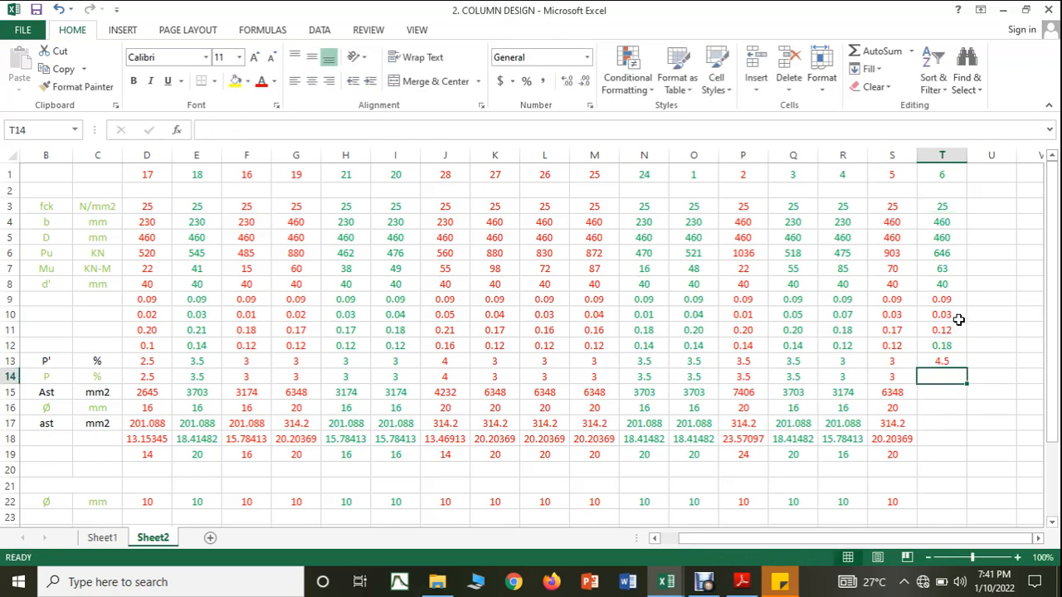
Step: Read the SP16 chart again for the enlarged column 6 section and set its p/fck in T12 to 0.08
{"action": "left_click", "coordinate": [744, 584]}
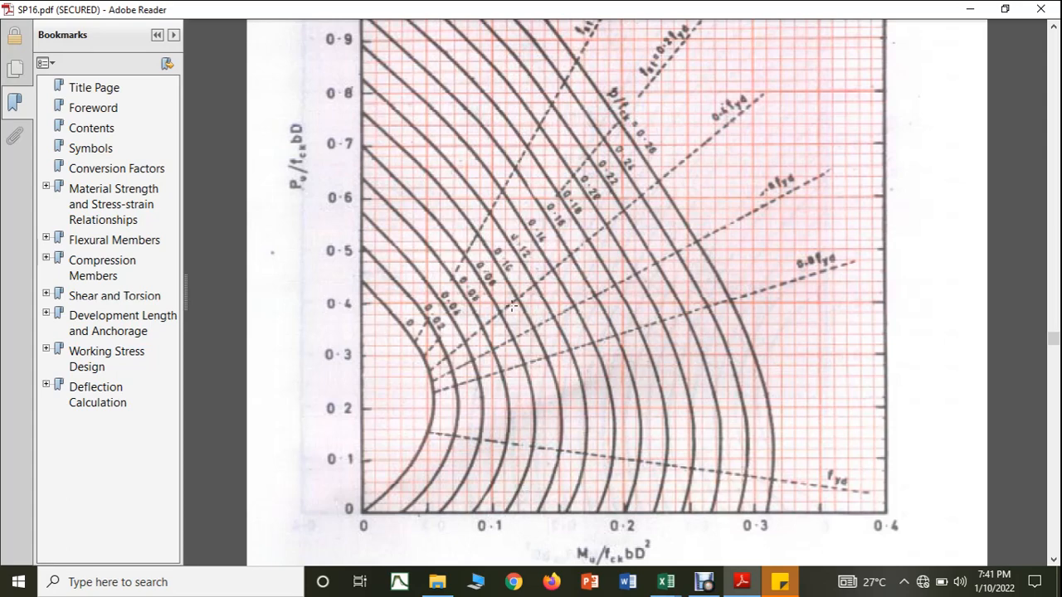
{"action": "mouse_move", "coordinate": [666, 581]}
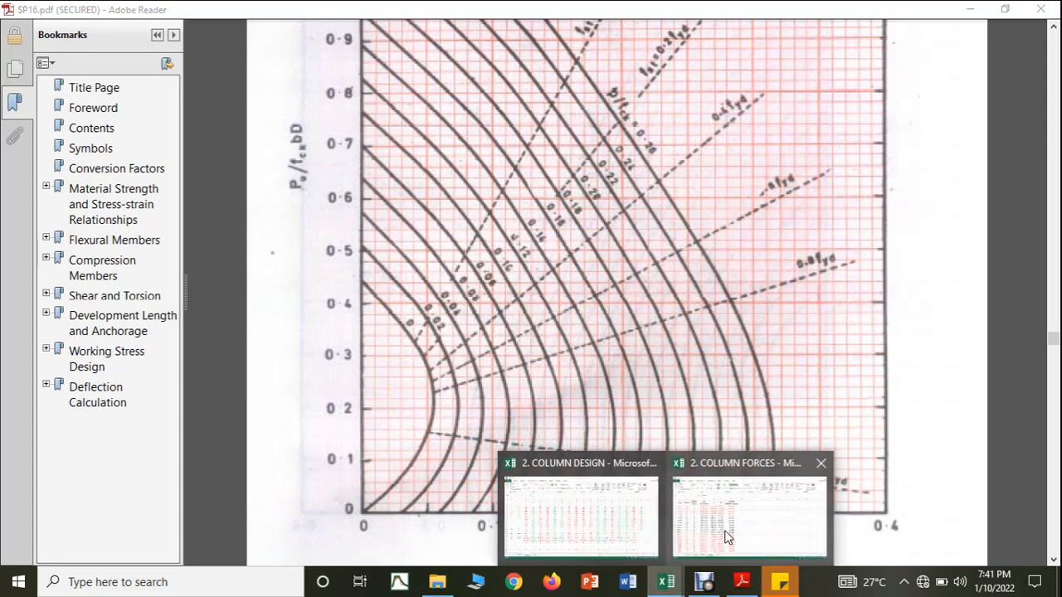
{"action": "left_click", "coordinate": [726, 535]}
{"action": "left_click", "coordinate": [614, 518]}
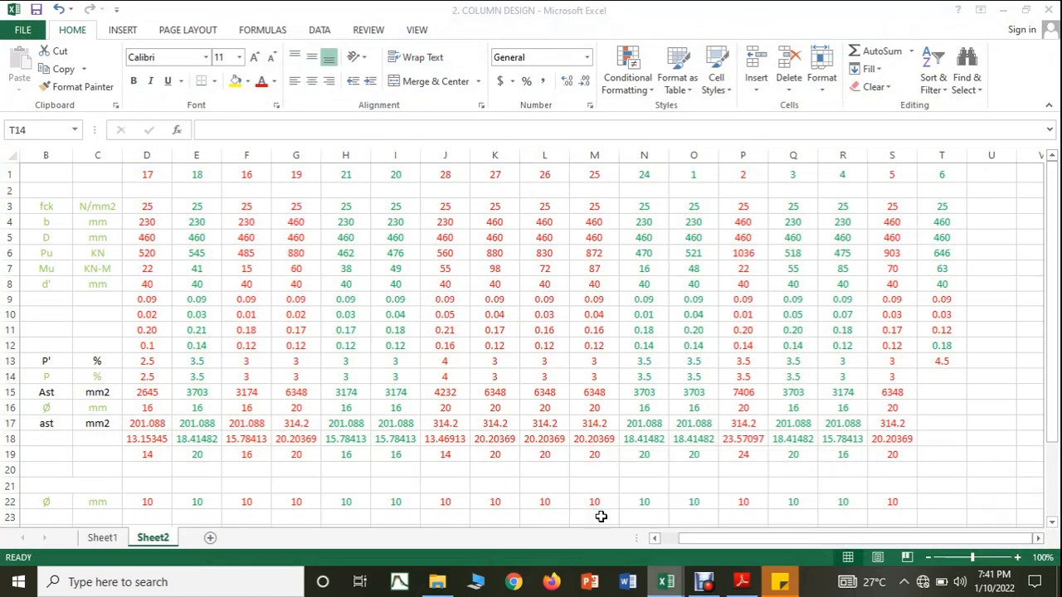
{"action": "left_click", "coordinate": [942, 343]}
{"action": "type", "text": "0.08"}
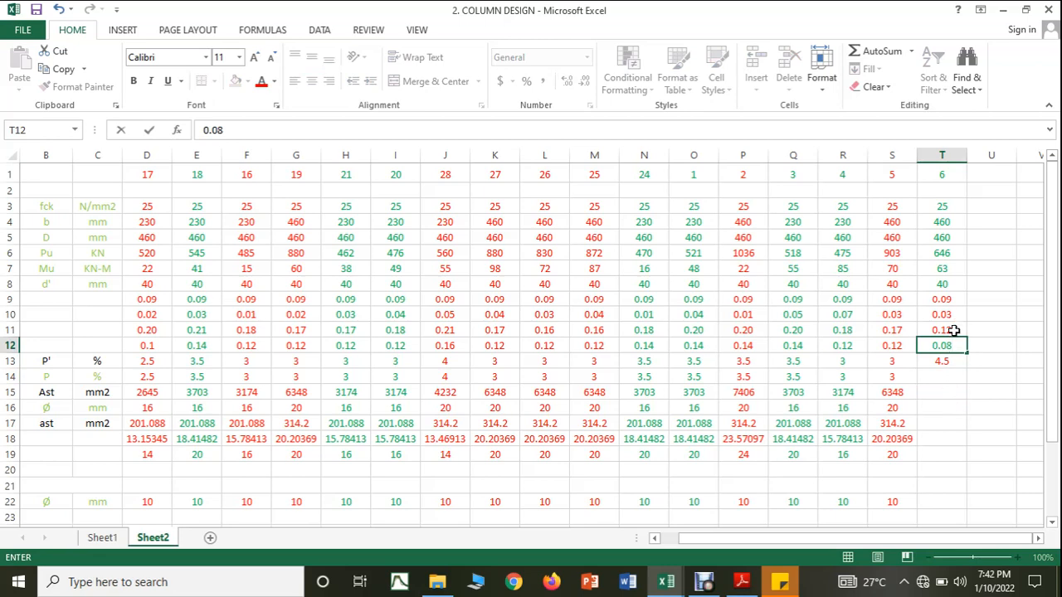
{"action": "left_click", "coordinate": [981, 375]}
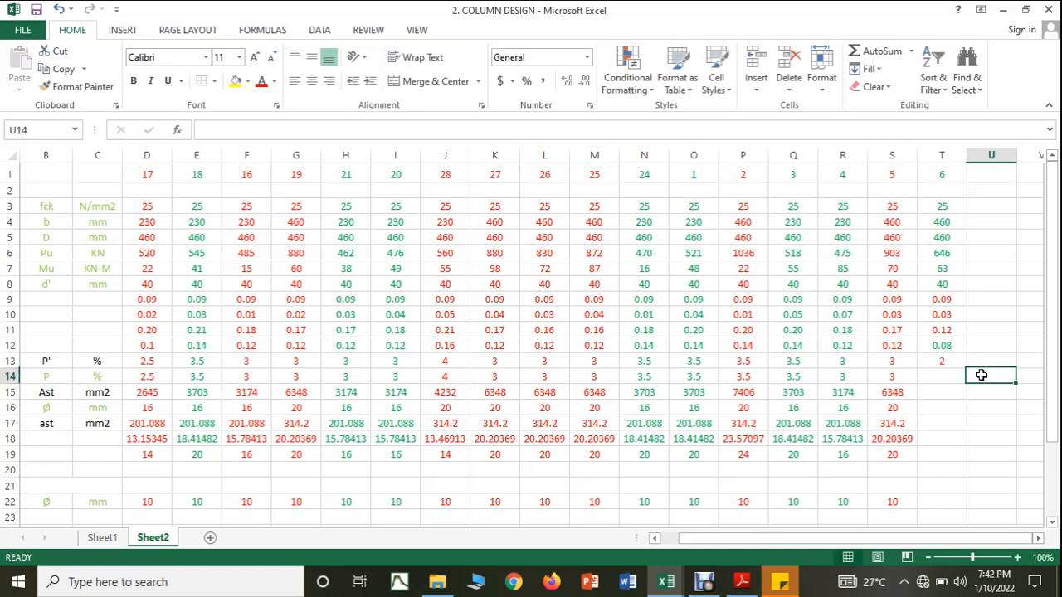
Step: Fill the P' formula across from column S to T and set column 6's adopted P to 2%
{"action": "left_click", "coordinate": [913, 365]}
{"action": "left_click_drag", "start_coordinate": [916, 369], "coordinate": [947, 366]}
{"action": "left_click", "coordinate": [946, 418]}
{"action": "left_click", "coordinate": [932, 375]}
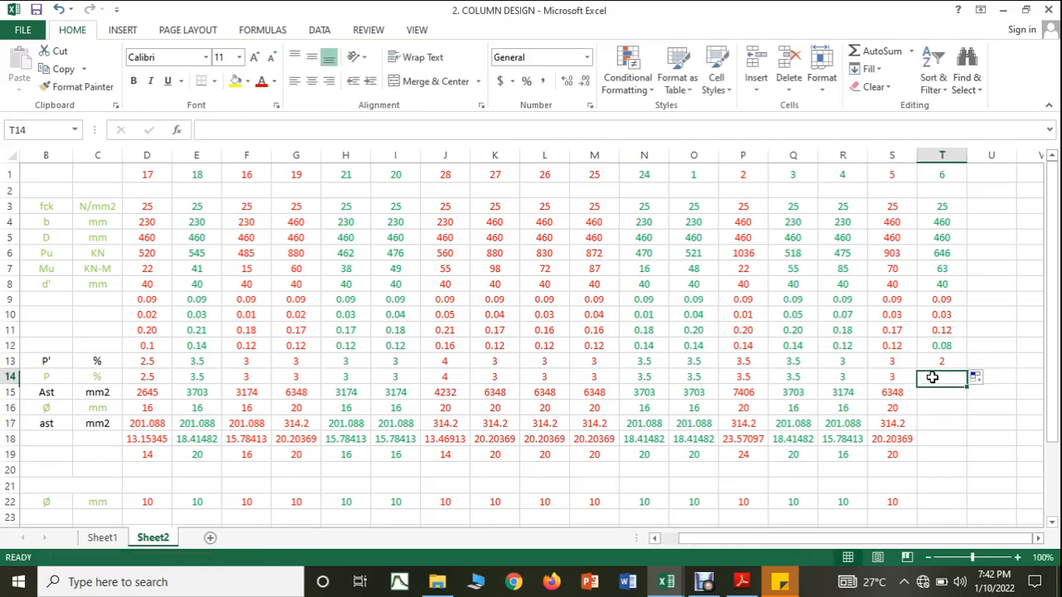
{"action": "key", "text": "ctrl+r"}
{"action": "left_click", "coordinate": [947, 421]}
Step: Fill the Ast formula across from column S to T and set column 6's main bar diameter to 16 mm
{"action": "left_click", "coordinate": [912, 394]}
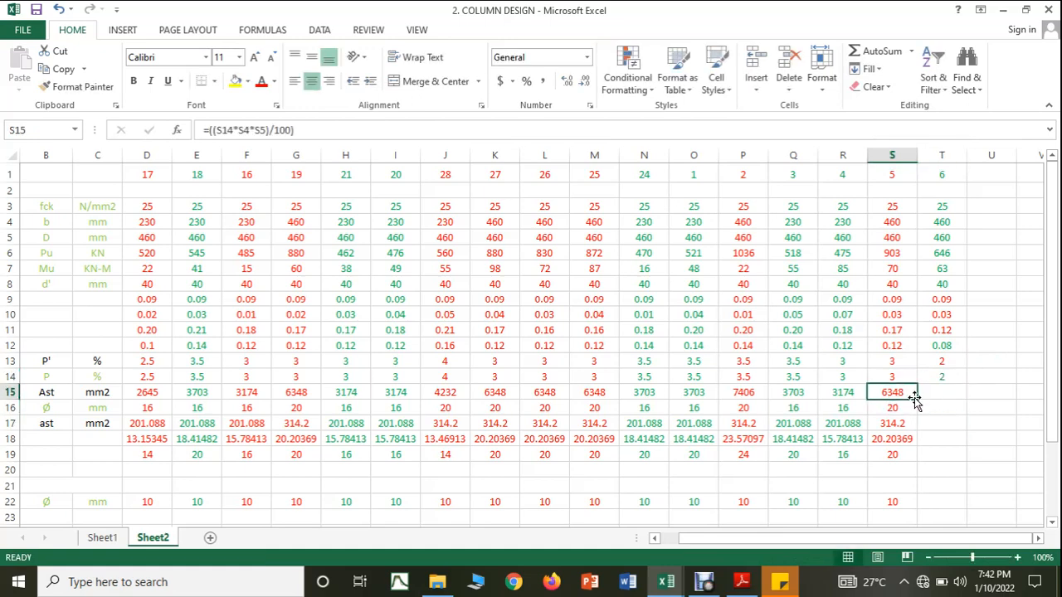
{"action": "left_click_drag", "start_coordinate": [914, 398], "coordinate": [943, 397]}
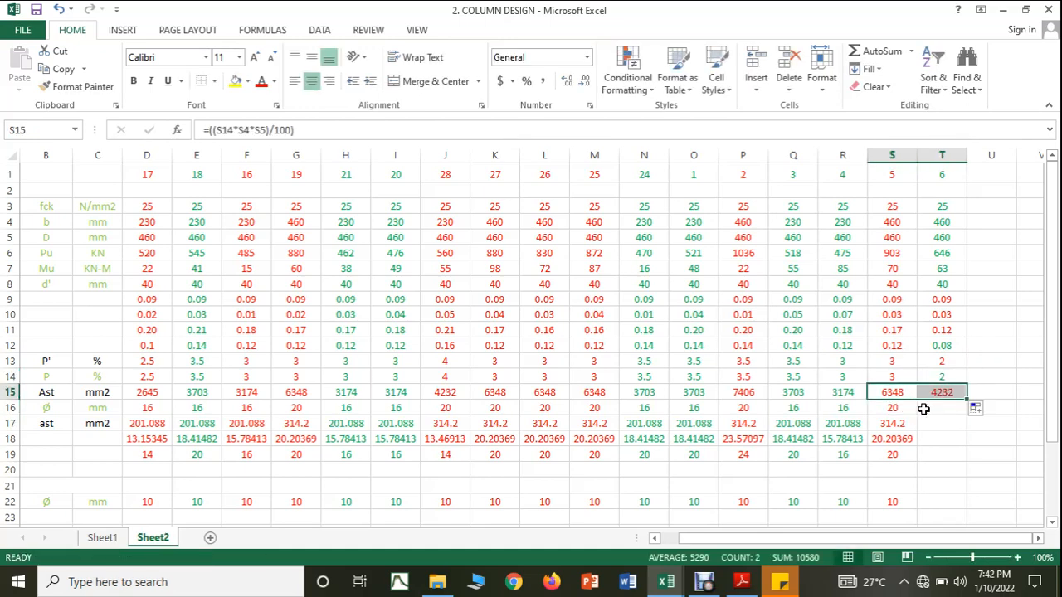
{"action": "left_click", "coordinate": [933, 407]}
{"action": "type", "text": "16"}
{"action": "left_click", "coordinate": [940, 481]}
Step: Fill the single-bar area and required bar count formulas in rows 17 and 18 across from column S to T
{"action": "left_click", "coordinate": [912, 425]}
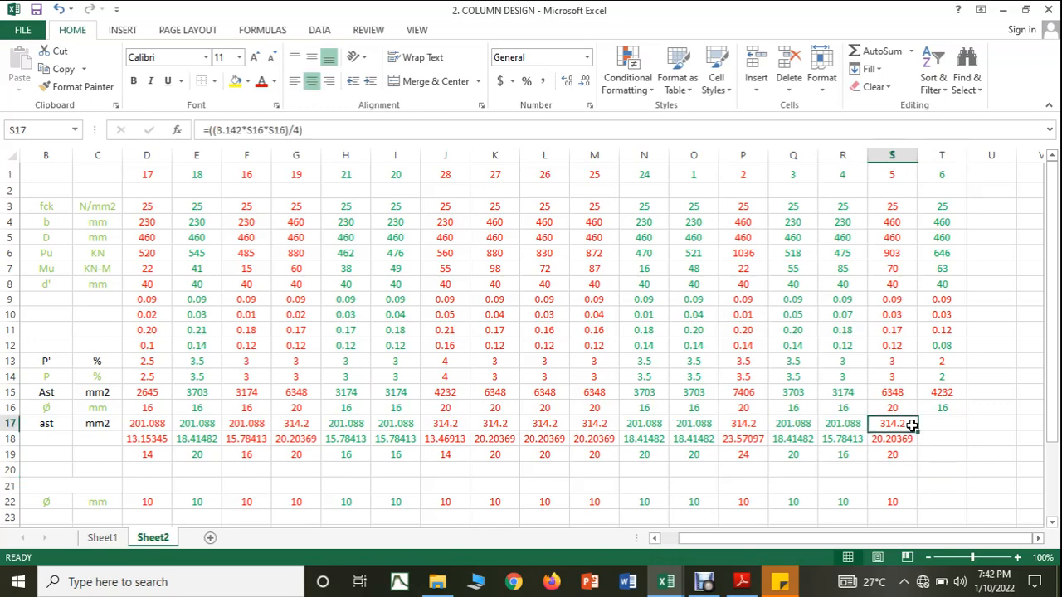
{"action": "left_click_drag", "start_coordinate": [912, 425], "coordinate": [944, 447]}
{"action": "left_click", "coordinate": [901, 439]}
{"action": "left_click", "coordinate": [939, 455]}
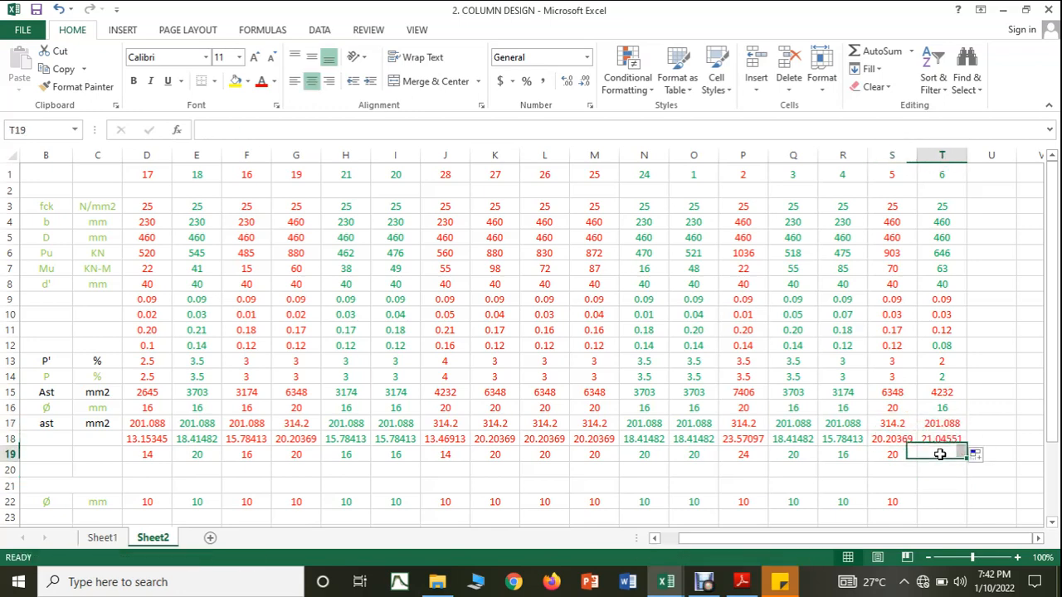
Step: Change column 6's main bar diameter to 20 mm and enter 14 as the adopted number of bars in T19
{"action": "left_click", "coordinate": [936, 407]}
{"action": "type", "text": "20"}
{"action": "left_click", "coordinate": [946, 459]}
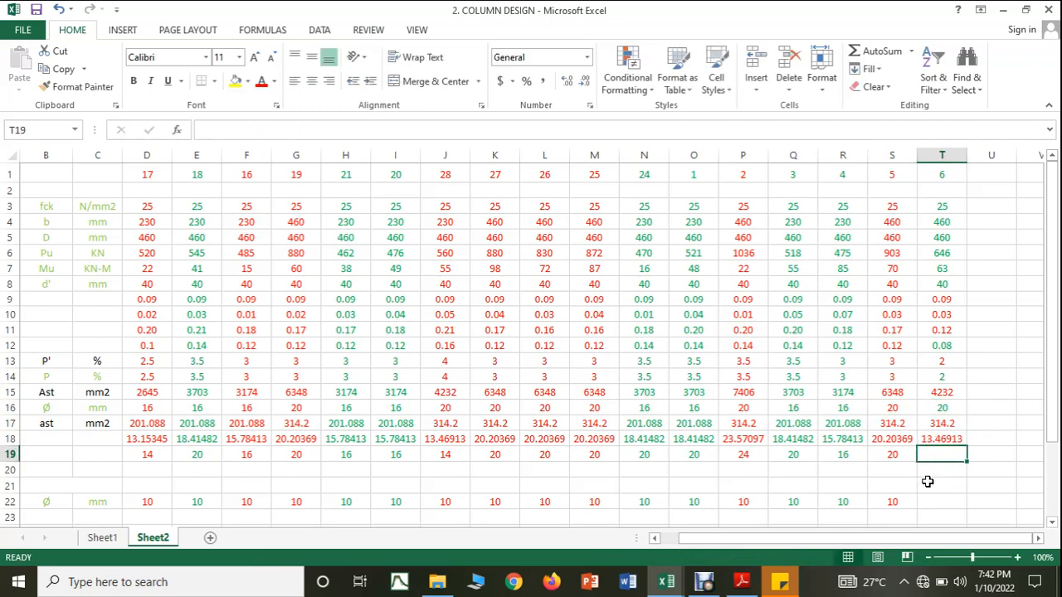
{"action": "type", "text": "14"}
{"action": "left_click", "coordinate": [936, 483]}
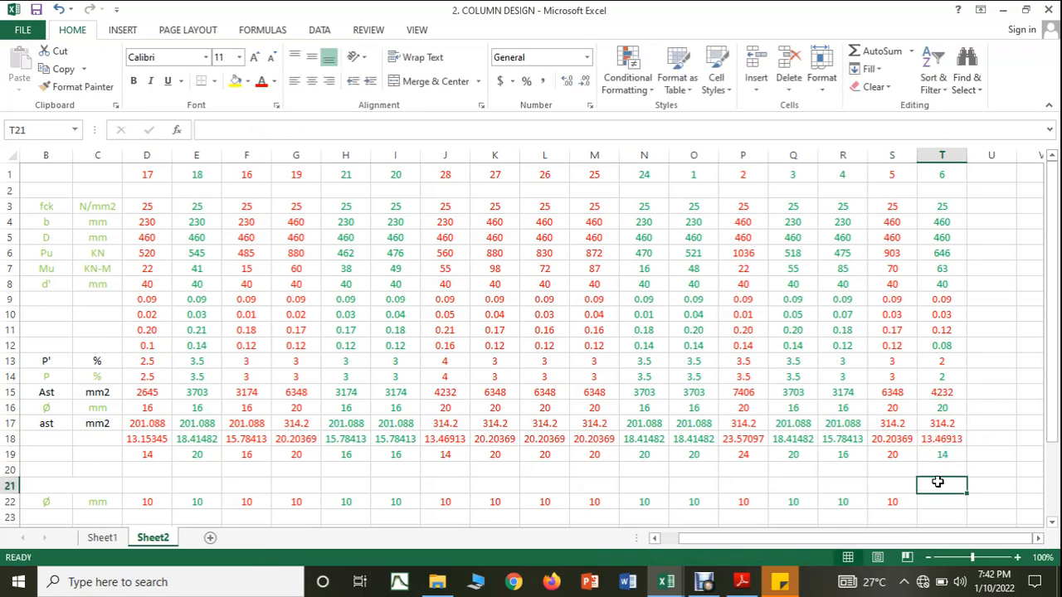
Step: Set column 6's diameter in row 22 to 10 mm and fill rows 24 to 28 across from column S to T
{"action": "left_click", "coordinate": [936, 500]}
{"action": "type", "text": "10"}
{"action": "scroll", "coordinate": [934, 501], "scroll_direction": "down", "scroll_amount": 2}
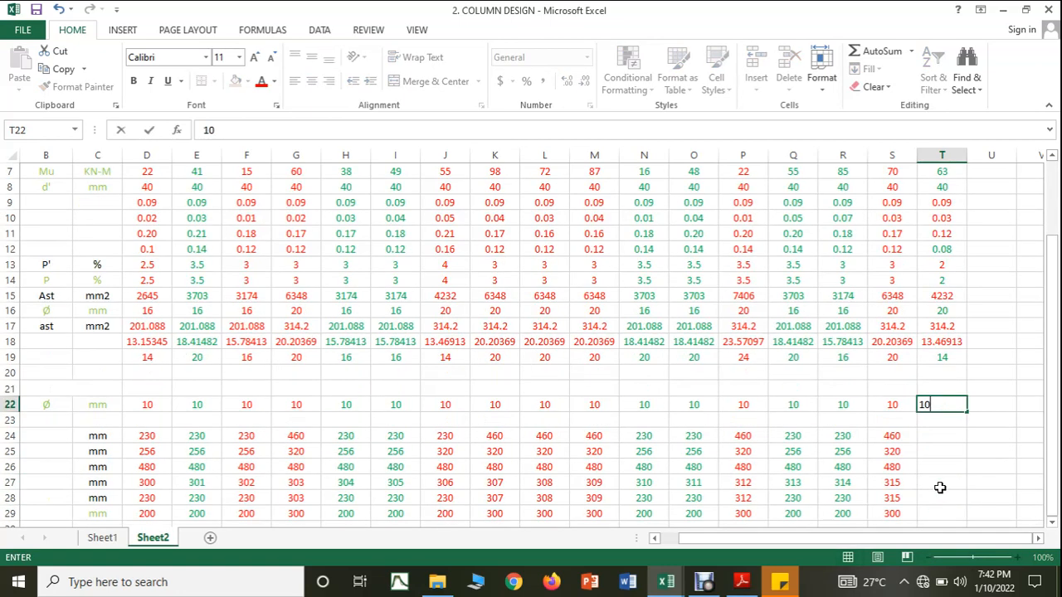
{"action": "left_click", "coordinate": [938, 486]}
{"action": "left_click_drag", "start_coordinate": [891, 435], "coordinate": [954, 508]}
Step: Enter 300 mm as column 6's adopted spacing in T29
{"action": "scroll", "coordinate": [951, 476], "scroll_direction": "down", "scroll_amount": 1}
{"action": "left_click", "coordinate": [949, 470]}
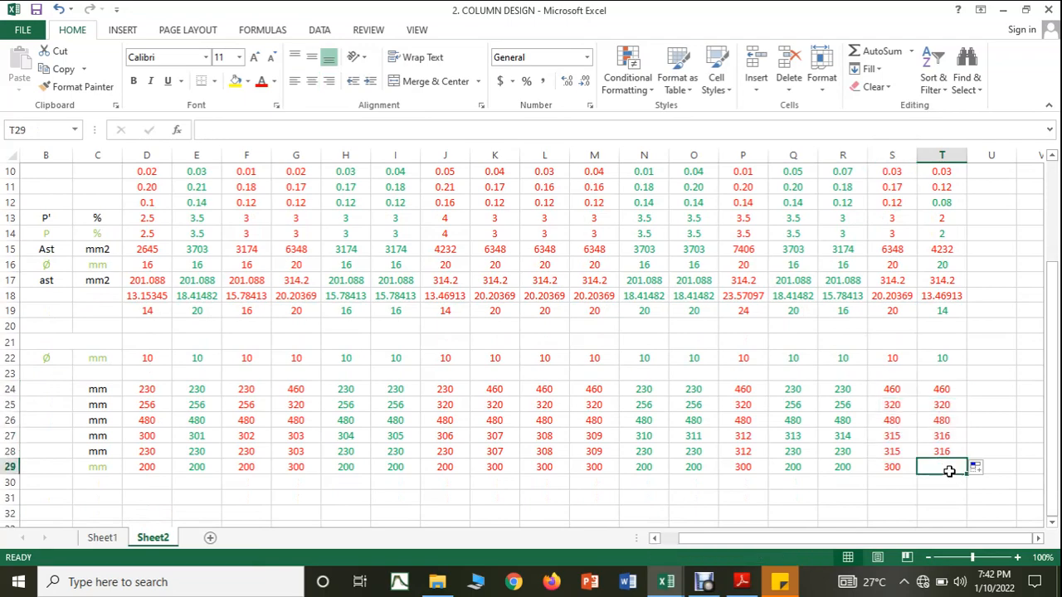
{"action": "type", "text": "300"}
{"action": "key", "text": "Tab"}
Step: Colour all the text of column T red for the 460 by 460 mm column 6
{"action": "scroll", "coordinate": [946, 398], "scroll_direction": "up", "scroll_amount": 3}
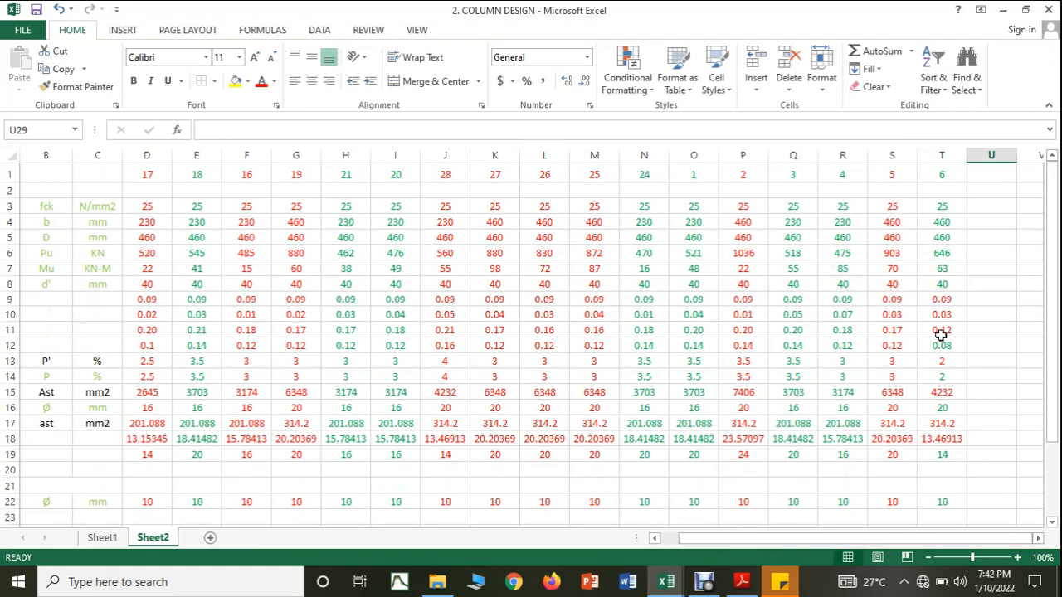
{"action": "left_click", "coordinate": [942, 155]}
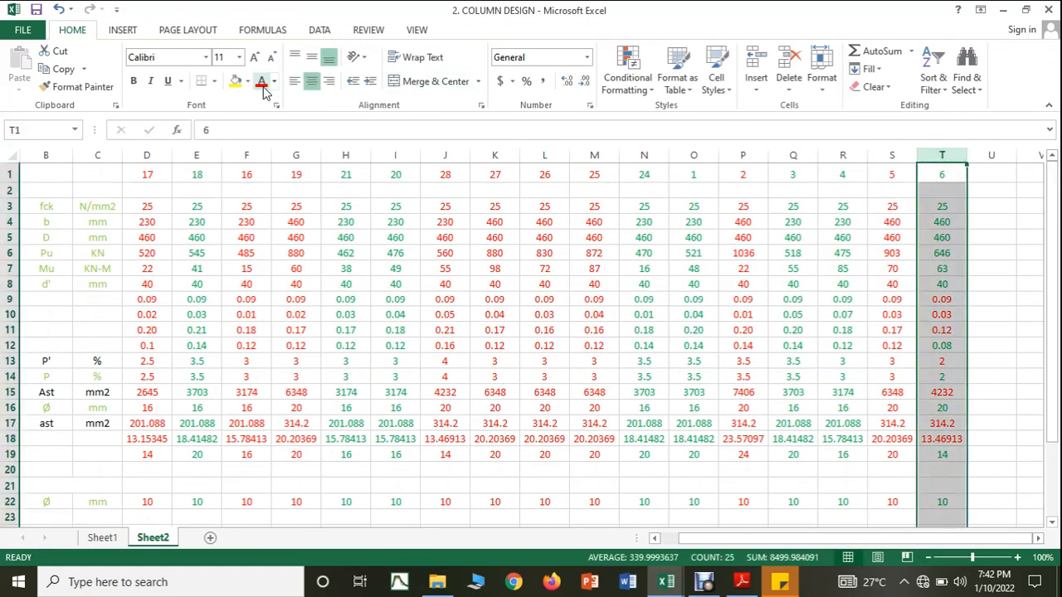
{"action": "left_click", "coordinate": [850, 332]}
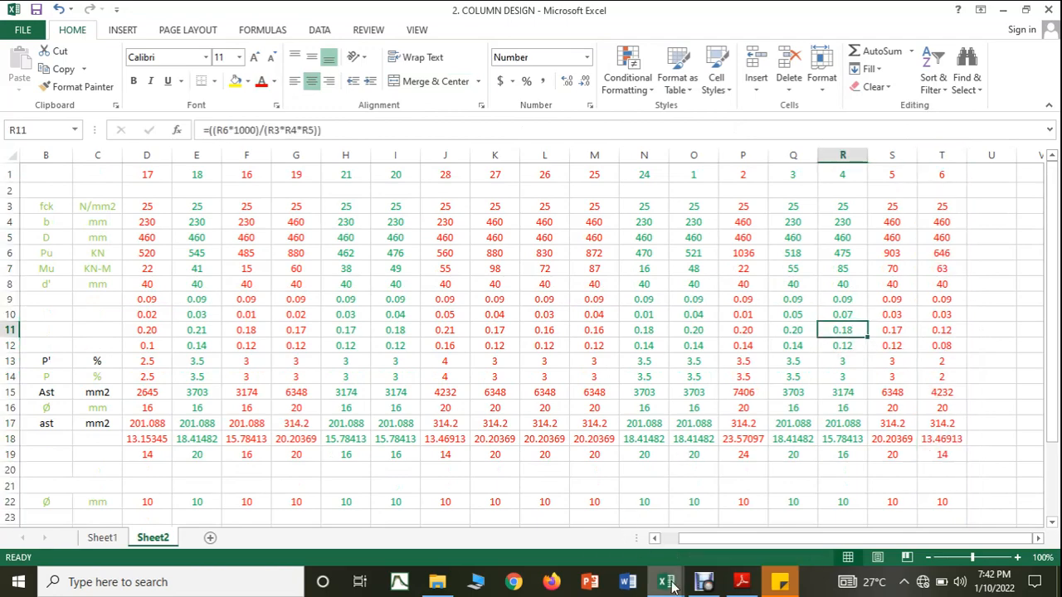
Step: Switch to the COLUMN FORCES workbook and colour the C6 row's text red to mark it as designed
{"action": "mouse_move", "coordinate": [667, 581]}
{"action": "left_click", "coordinate": [716, 548]}
{"action": "left_click", "coordinate": [716, 547]}
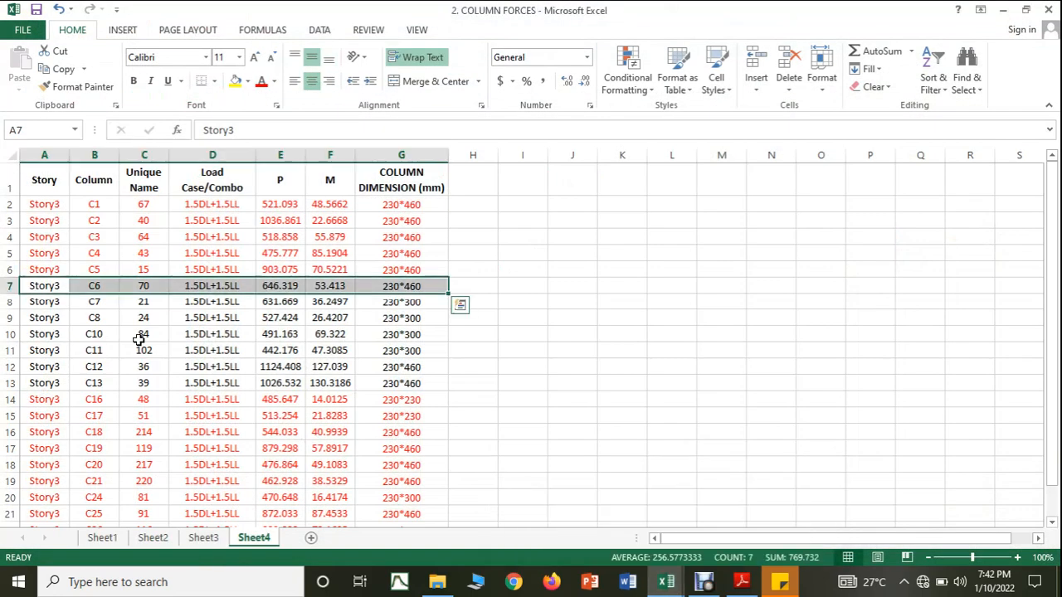
{"action": "left_click", "coordinate": [263, 86]}
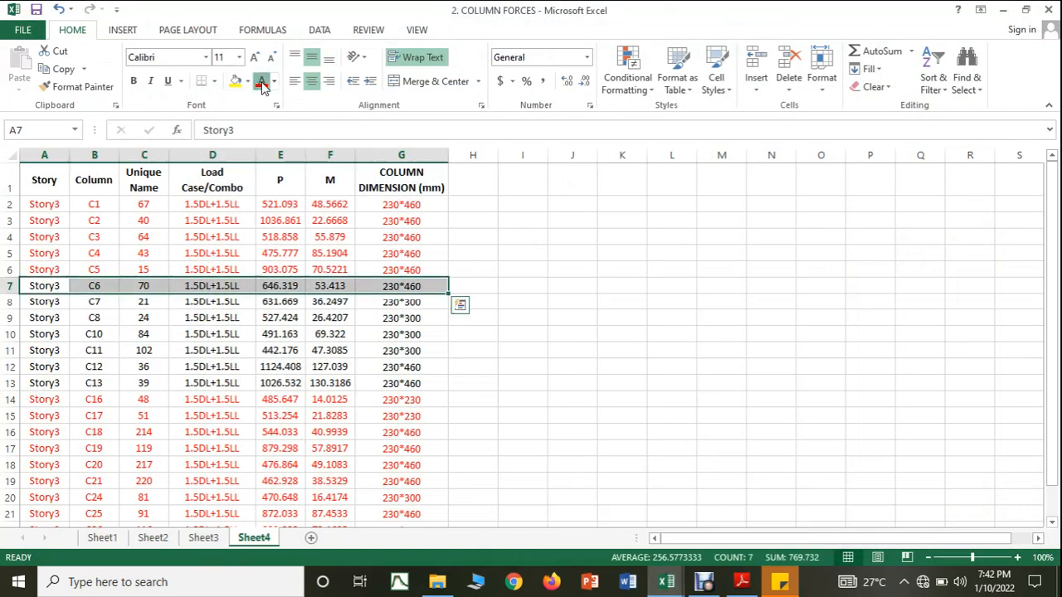
{"action": "left_click", "coordinate": [802, 356]}
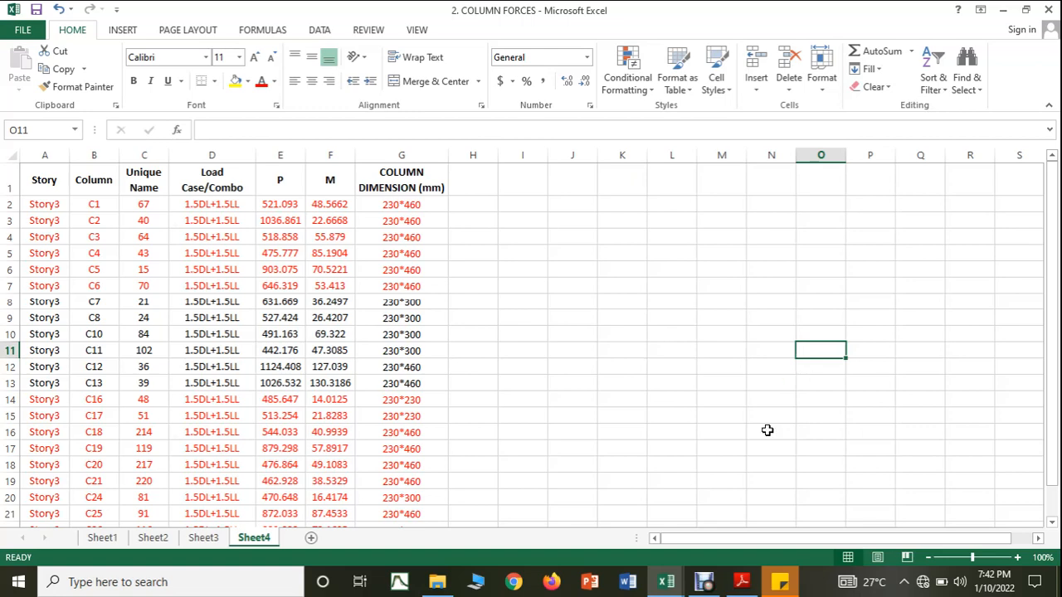
Step: Switch to the COLUMN DESIGN workbook and enter Pu 631 kN in U6 and Mu 36 kN-m in U7
{"action": "mouse_move", "coordinate": [667, 581]}
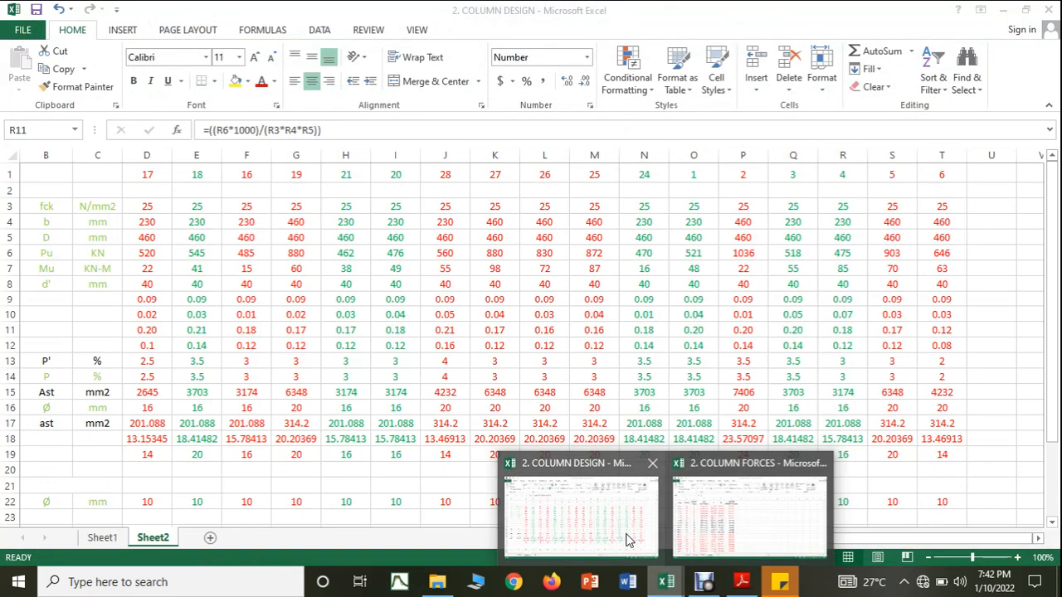
{"action": "left_click", "coordinate": [628, 540]}
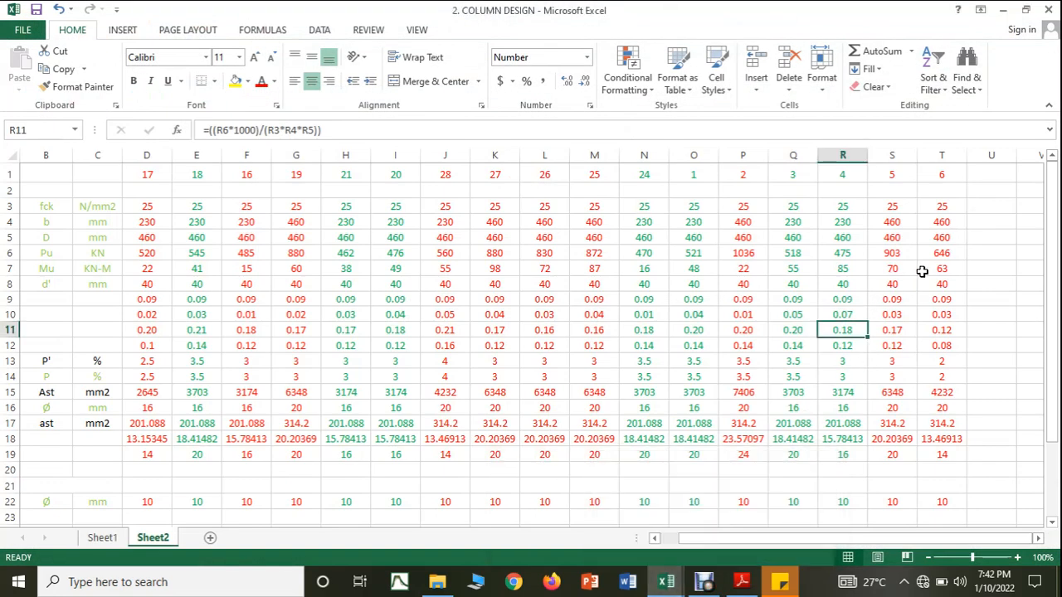
{"action": "left_click", "coordinate": [976, 249]}
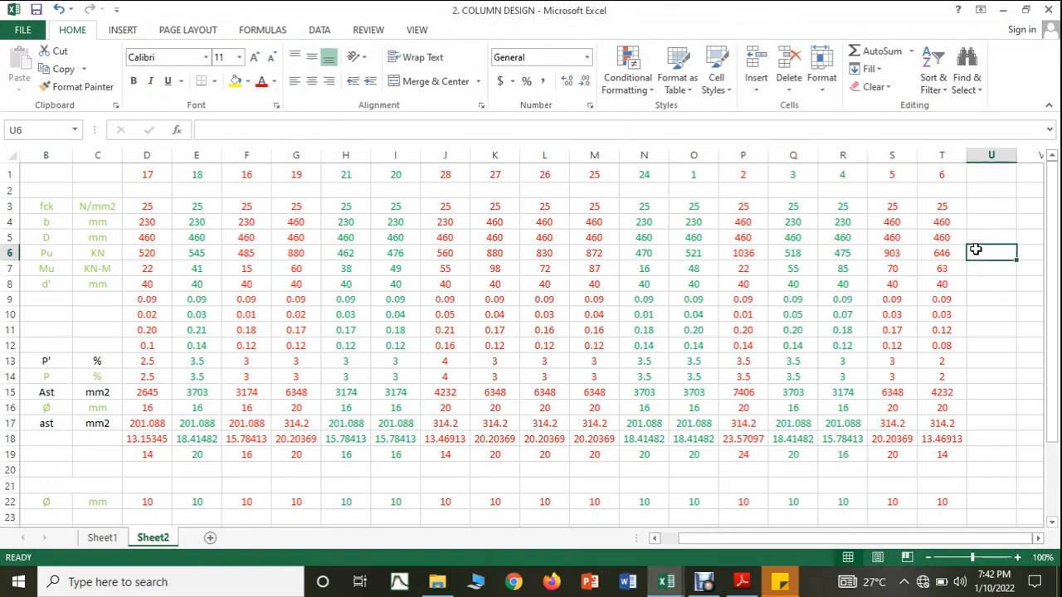
{"action": "type", "text": "631"}
{"action": "left_click", "coordinate": [983, 269]}
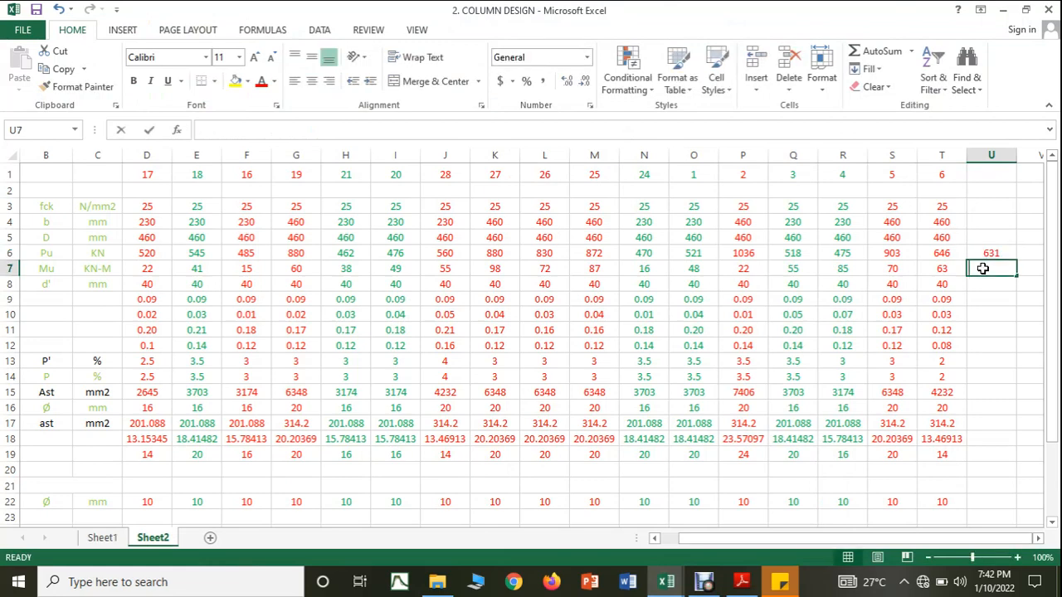
{"action": "type", "text": "36"}
{"action": "left_click", "coordinate": [988, 297]}
Step: Highlight the C7 row in the COLUMN FORCES workbook to check its dimensions, and return to COLUMN DESIGN
{"action": "mouse_move", "coordinate": [674, 585]}
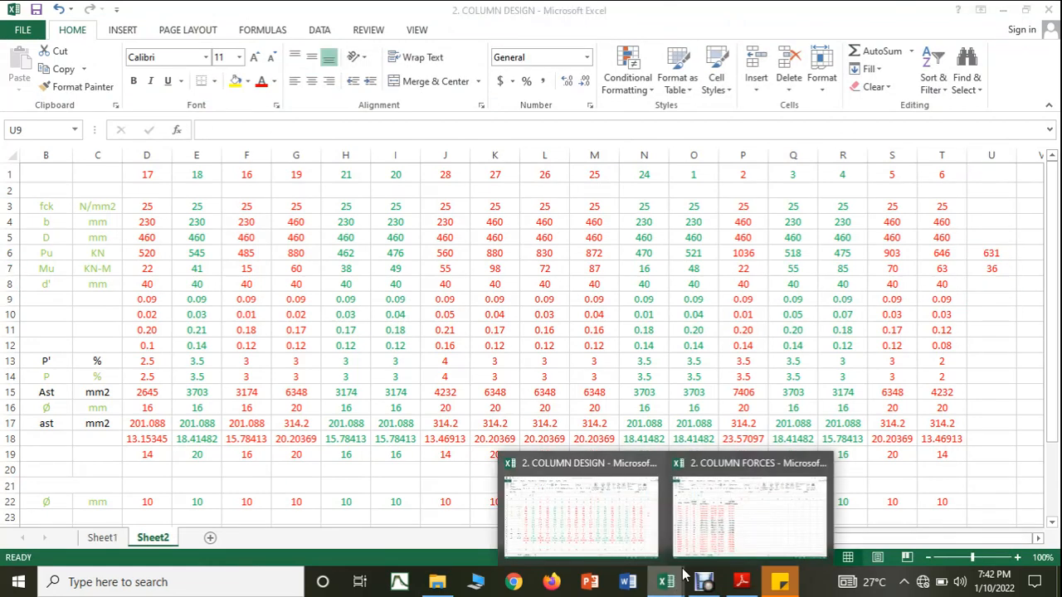
{"action": "left_click", "coordinate": [714, 545]}
{"action": "left_click_drag", "start_coordinate": [74, 308], "coordinate": [407, 304]}
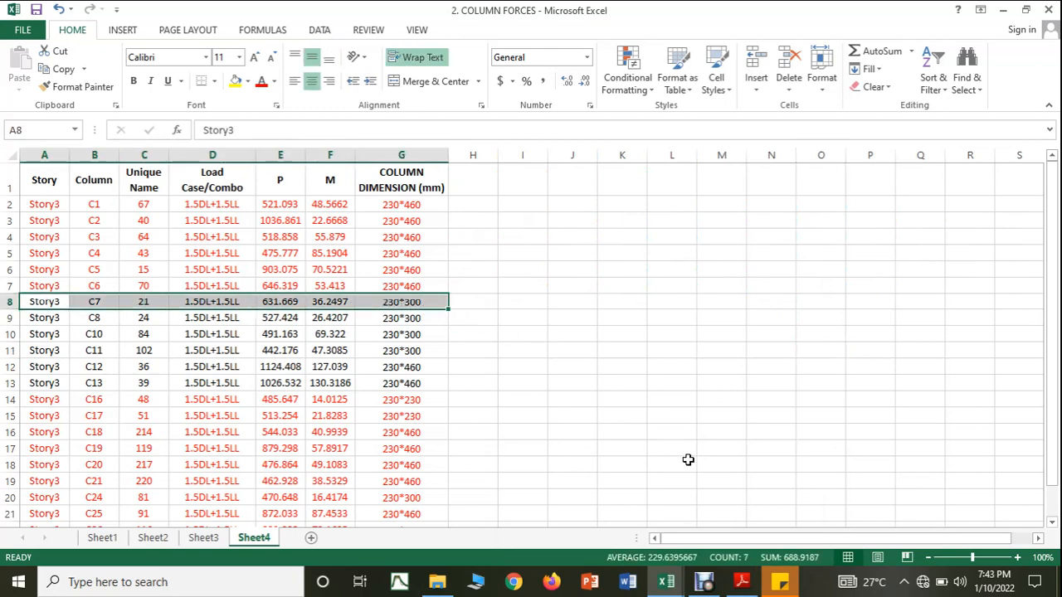
{"action": "left_click", "coordinate": [666, 582]}
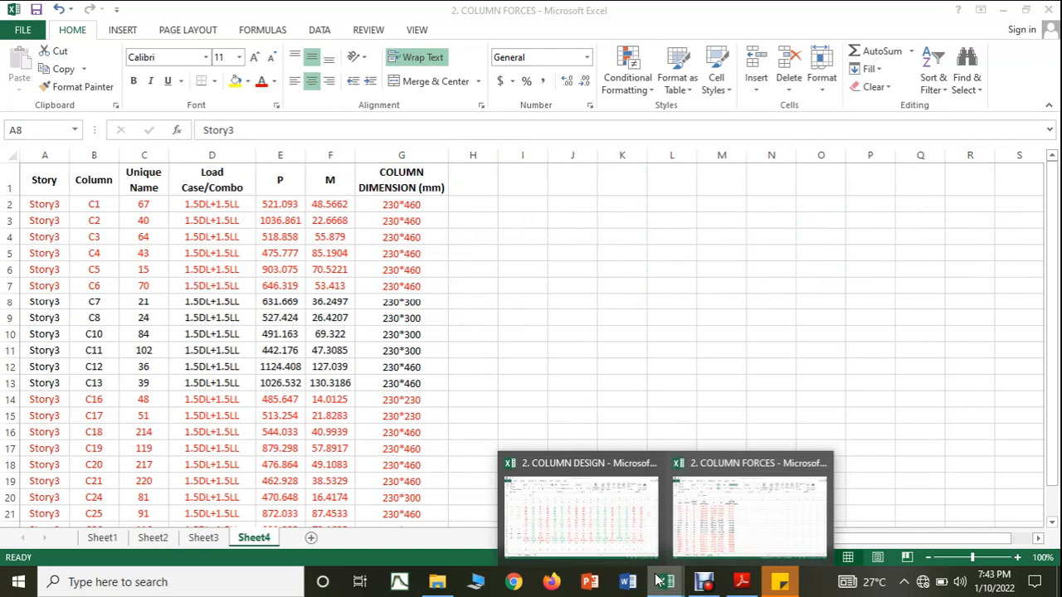
{"action": "left_click", "coordinate": [584, 542]}
Step: Label column U as column 7 in U1 and set its fck to 25 N/mm2
{"action": "left_click", "coordinate": [988, 208]}
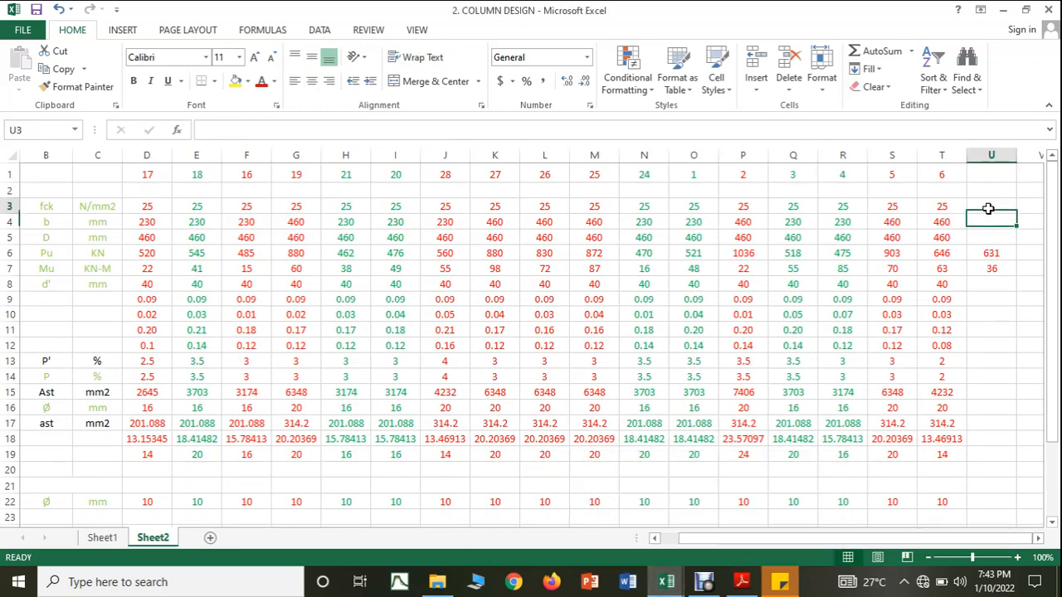
{"action": "left_click", "coordinate": [983, 173]}
{"action": "type", "text": "7"}
{"action": "left_click", "coordinate": [986, 205]}
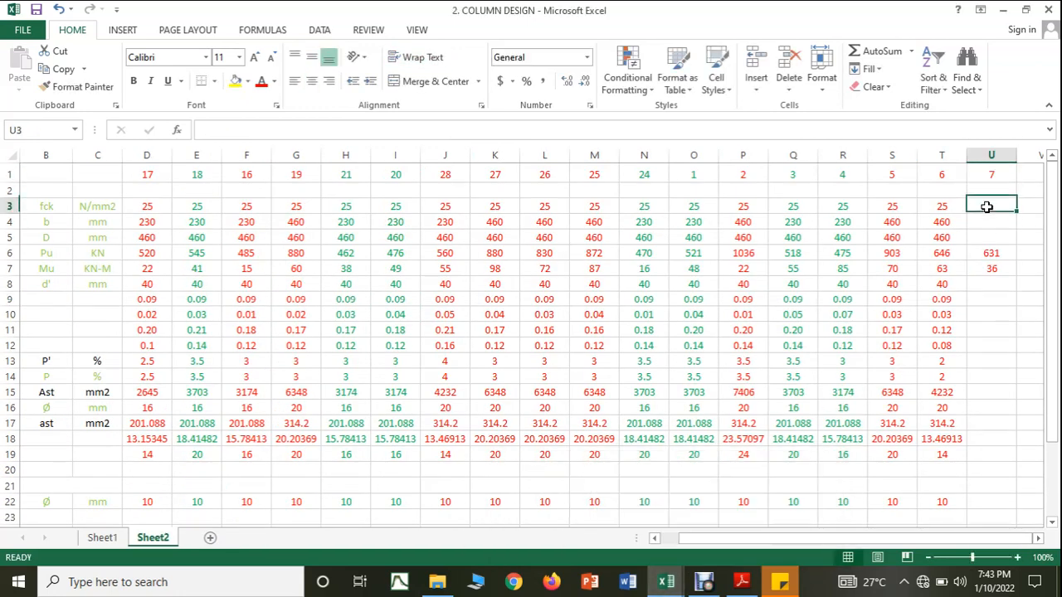
{"action": "type", "text": "25"}
Step: Enter column 7's b as 230 mm, D as 300 mm and d' as 40 mm in column U
{"action": "left_click", "coordinate": [989, 220]}
{"action": "type", "text": "230"}
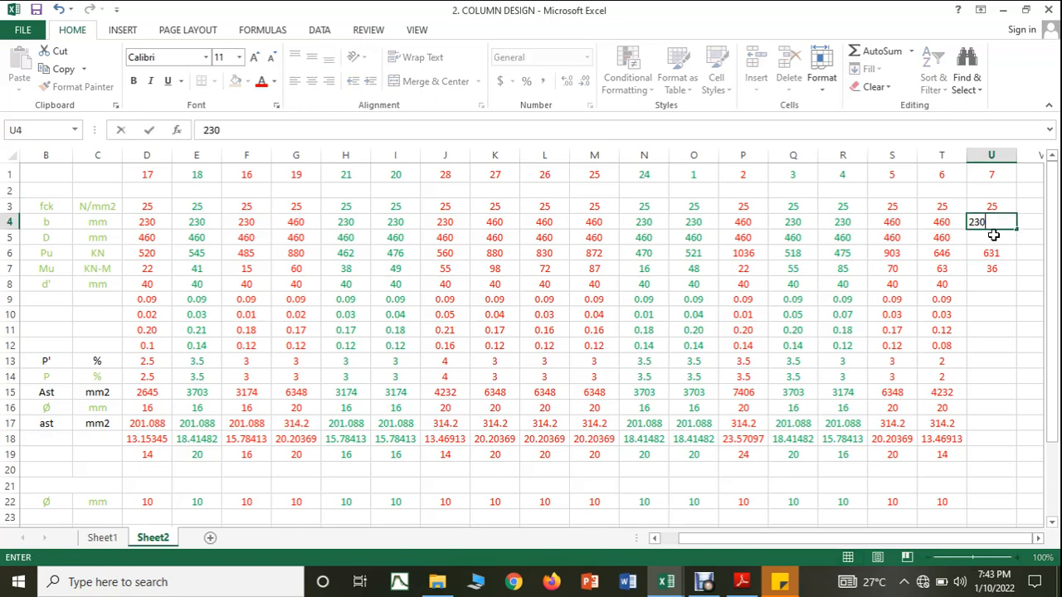
{"action": "left_click", "coordinate": [993, 236]}
{"action": "type", "text": "300"}
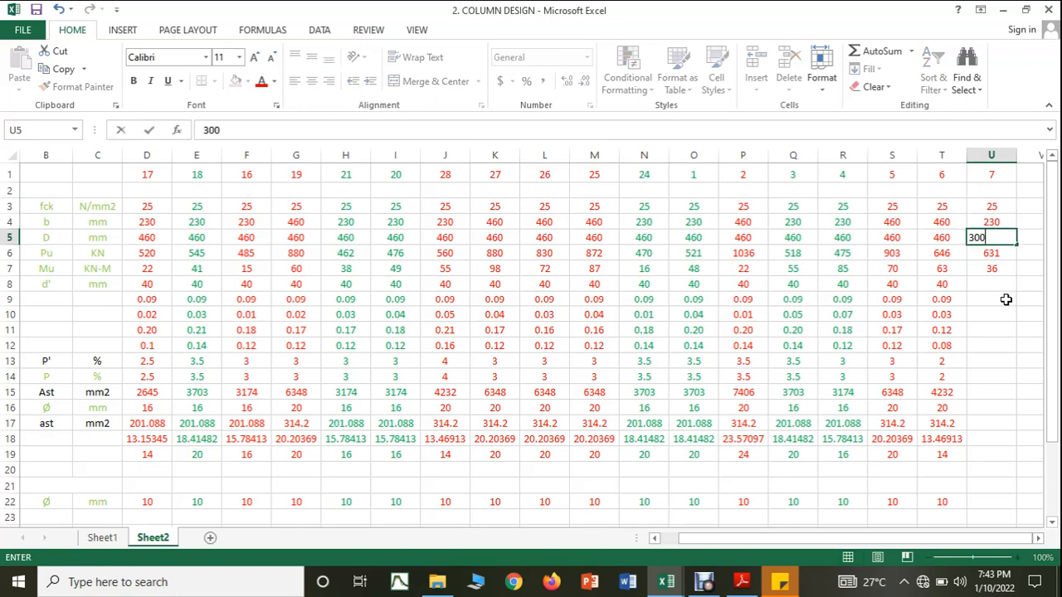
{"action": "left_click", "coordinate": [1003, 284]}
{"action": "type", "text": "40"}
{"action": "left_click", "coordinate": [1002, 309]}
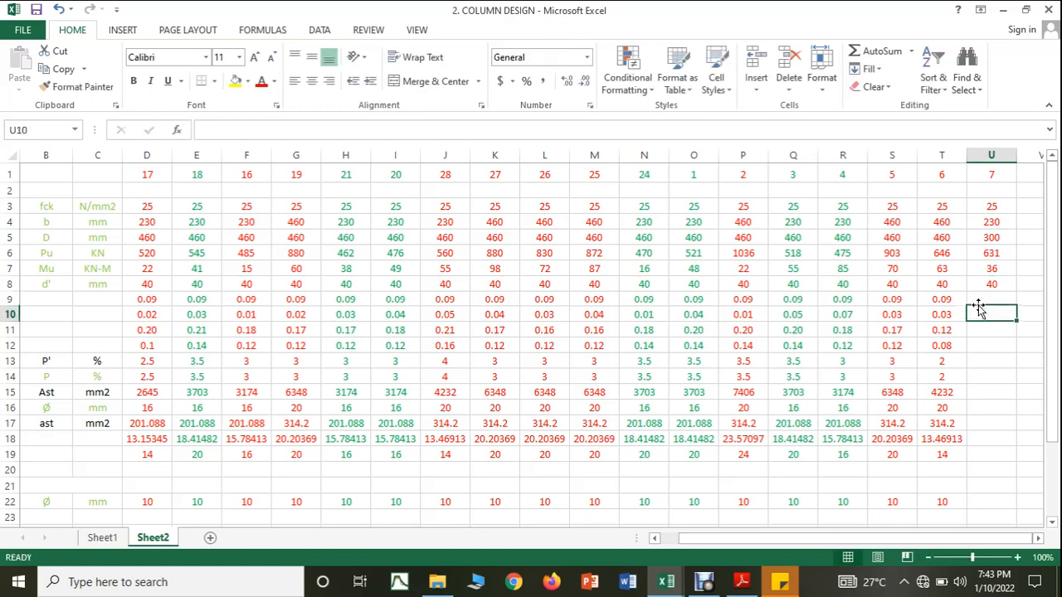
Step: Fill the ratio formulas in rows 9 to 11 across from column T to U
{"action": "left_click", "coordinate": [955, 301]}
{"action": "left_click_drag", "start_coordinate": [993, 305], "coordinate": [1001, 336]}
{"action": "left_click", "coordinate": [948, 312]}
{"action": "left_click", "coordinate": [945, 327]}
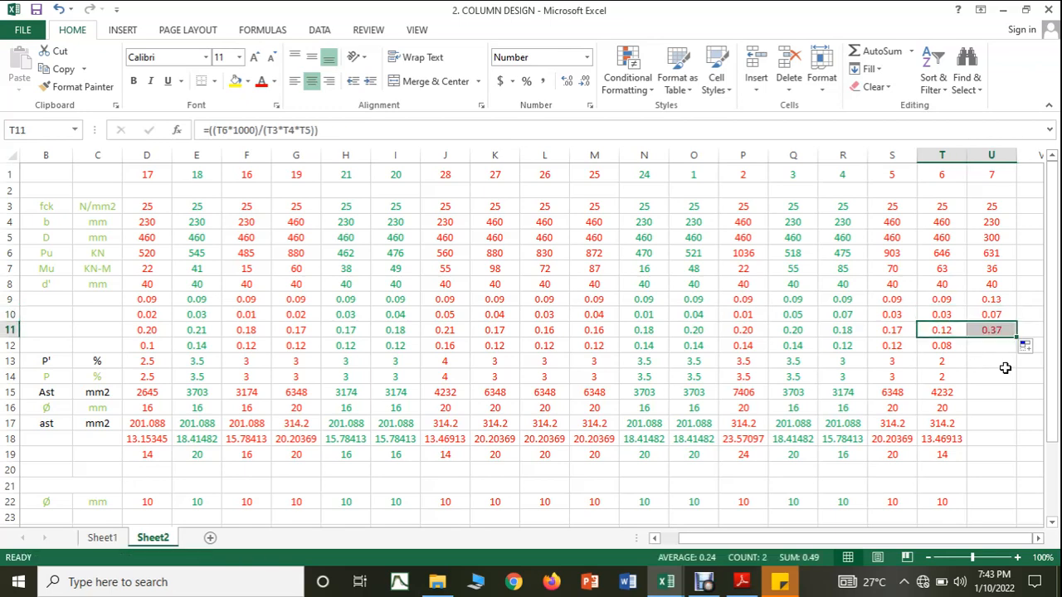
Step: Enlarge column 7's section by setting D in U5 to 460 mm and b in U4 to 460 mm
{"action": "left_click", "coordinate": [992, 237]}
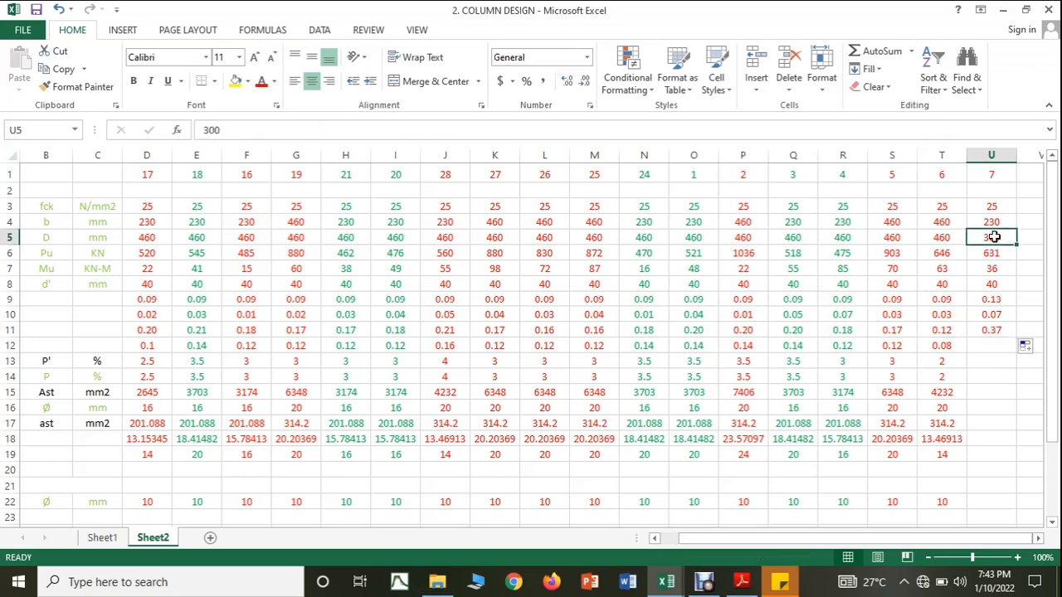
{"action": "type", "text": "460"}
{"action": "left_click", "coordinate": [997, 372]}
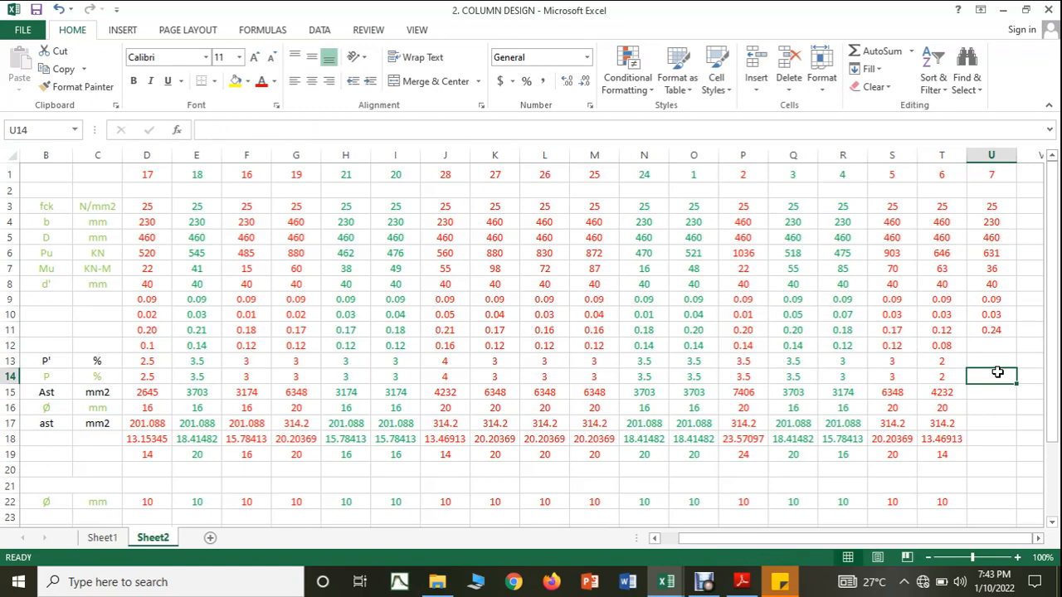
{"action": "left_click", "coordinate": [1013, 224]}
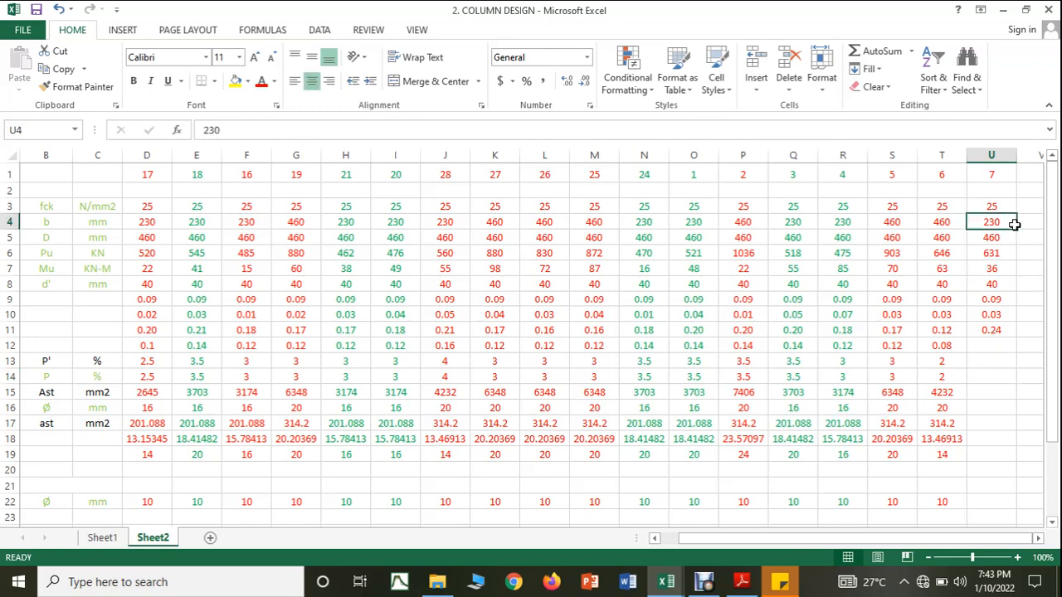
{"action": "type", "text": "46"}
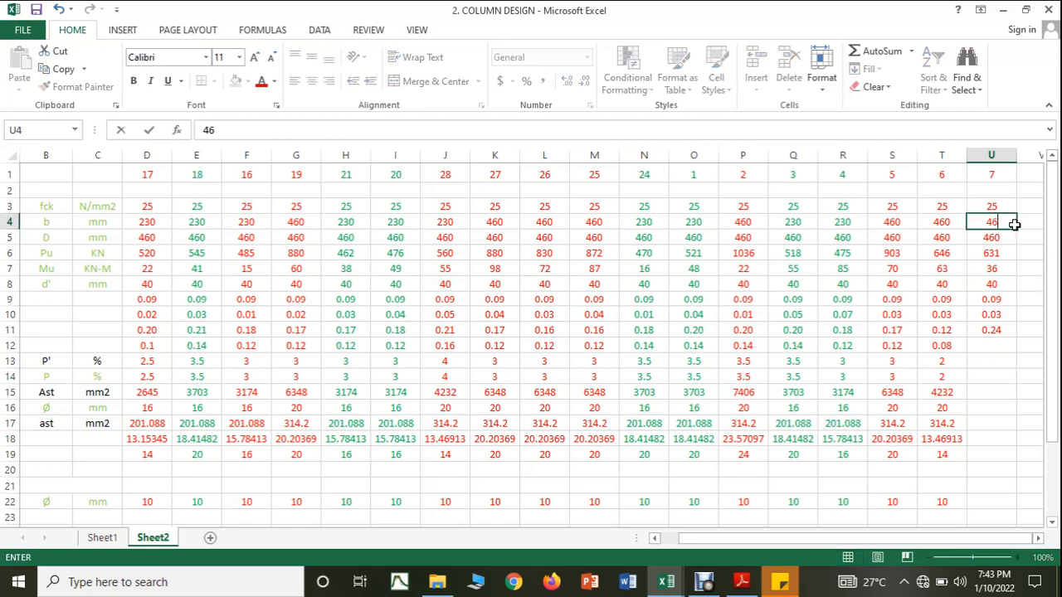
{"action": "type", "text": "0"}
{"action": "left_click", "coordinate": [1014, 358]}
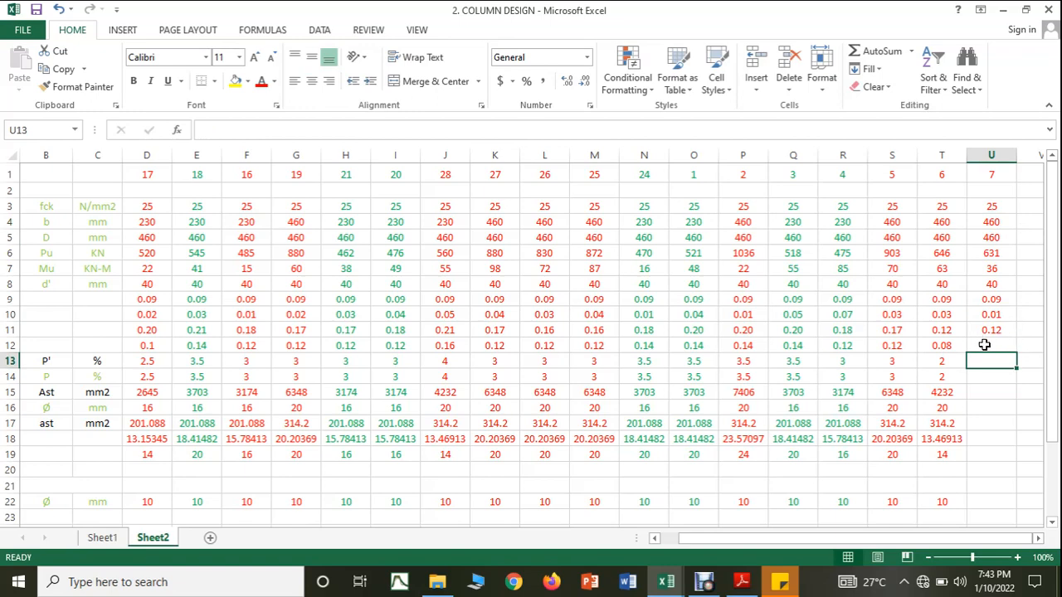
Step: Enter 0.08 in U12 and set column 7's steel percentages P' and P to 2
{"action": "left_click", "coordinate": [984, 344]}
{"action": "type", "text": "0.08"}
{"action": "key", "text": "Return"}
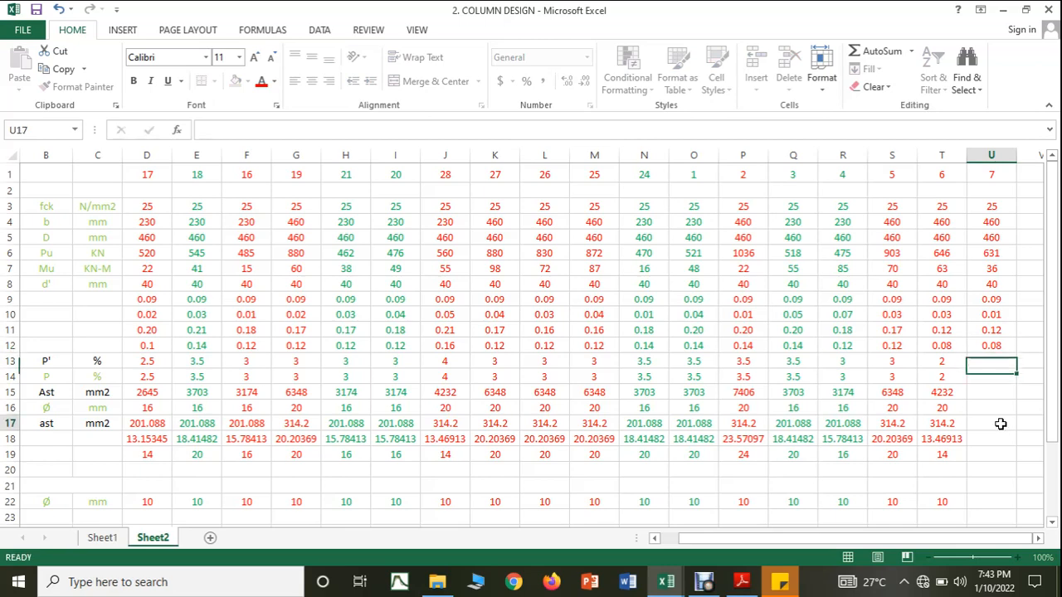
{"action": "left_click", "coordinate": [936, 362]}
{"action": "left_click_drag", "start_coordinate": [968, 372], "coordinate": [998, 372]}
{"action": "left_click", "coordinate": [998, 376]}
{"action": "type", "text": "3"}
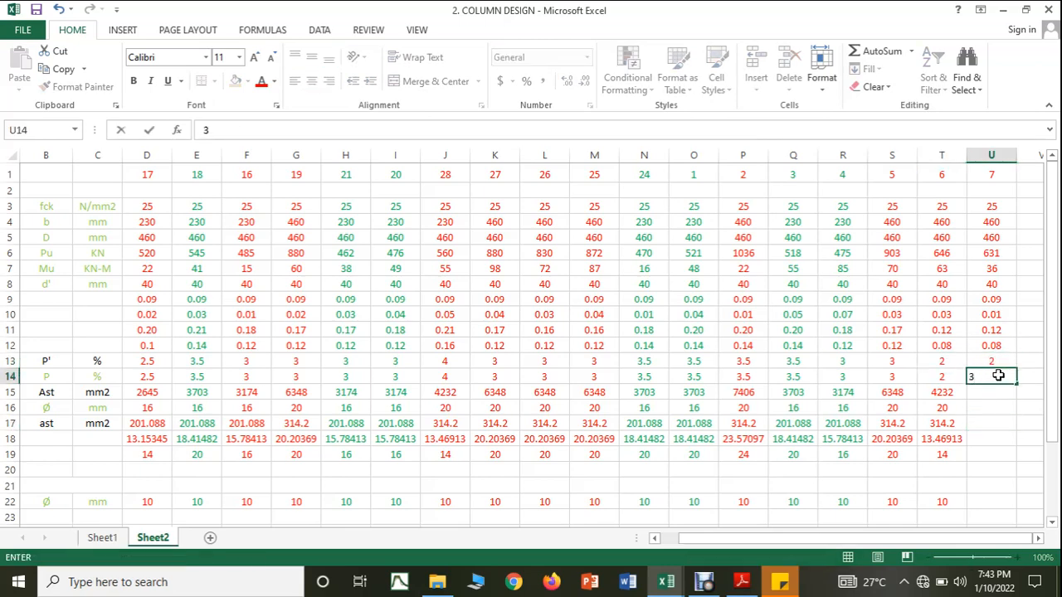
{"action": "left_click", "coordinate": [999, 438]}
Step: Fill rows 15 to 18 across from column T to U and enter 14 as the adopted bar count in U19
{"action": "left_click", "coordinate": [953, 394]}
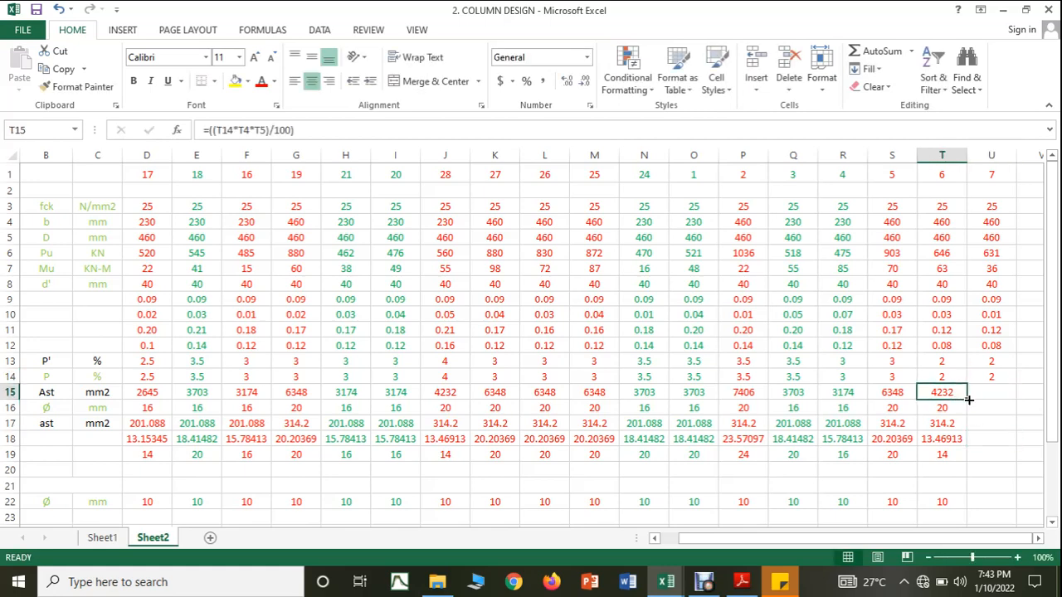
{"action": "left_click_drag", "start_coordinate": [968, 400], "coordinate": [995, 448]}
{"action": "left_click", "coordinate": [958, 413]}
{"action": "left_click", "coordinate": [989, 437]}
{"action": "left_click", "coordinate": [958, 424]}
{"action": "left_click", "coordinate": [959, 439]}
{"action": "left_click", "coordinate": [992, 451]}
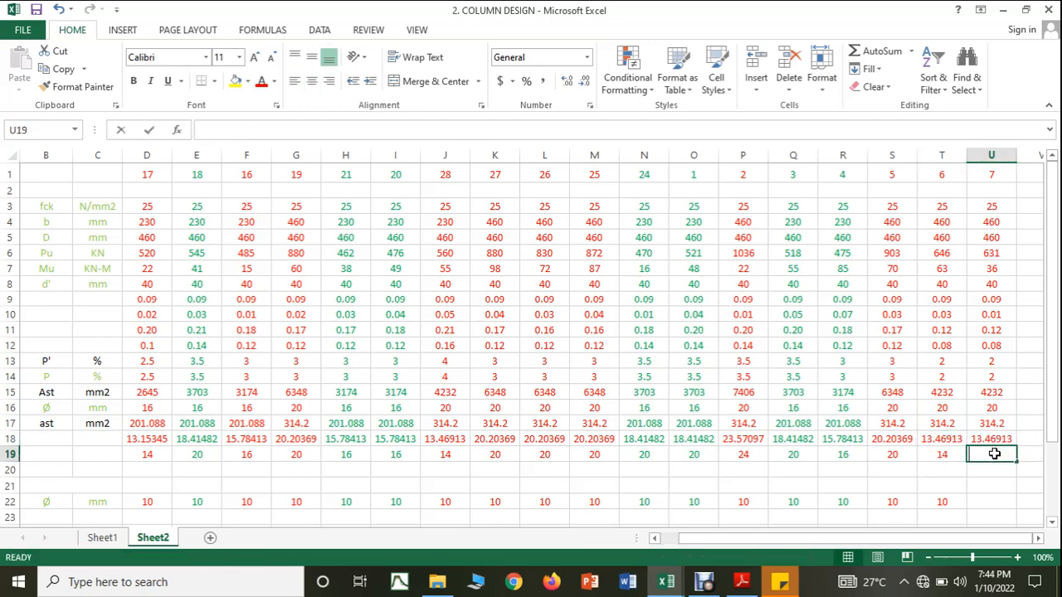
{"action": "type", "text": "14"}
Step: Set column 7's diameter in row 22 to 10 mm and fill rows 24 to 28 across from column T to U
{"action": "left_click", "coordinate": [997, 504]}
{"action": "scroll", "coordinate": [987, 491], "scroll_direction": "down", "scroll_amount": 1}
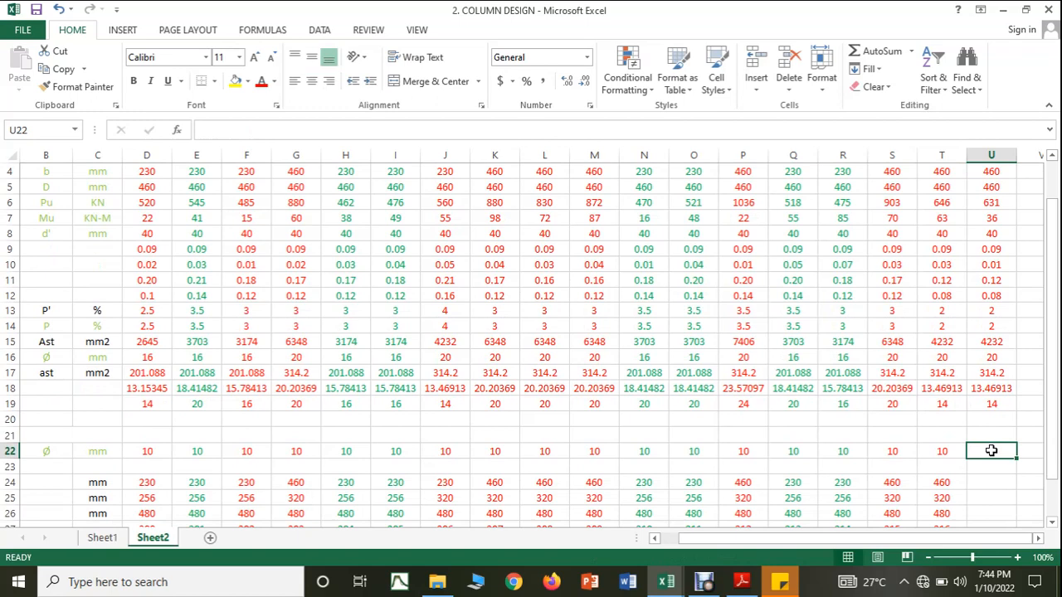
{"action": "type", "text": "10"}
{"action": "scroll", "coordinate": [992, 450], "scroll_direction": "down", "scroll_amount": 1}
{"action": "left_click_drag", "start_coordinate": [941, 435], "coordinate": [998, 514]}
Step: Enter 300 mm as column 7's adopted spacing in U29
{"action": "left_click", "coordinate": [995, 513]}
{"action": "type", "text": "300"}
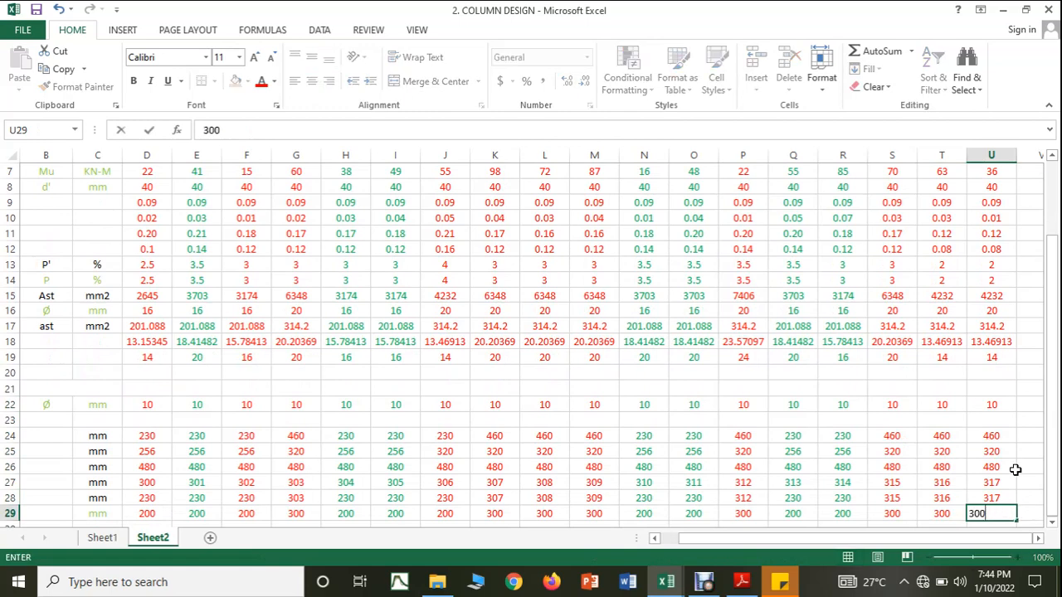
{"action": "left_click", "coordinate": [1014, 467]}
{"action": "scroll", "coordinate": [871, 347], "scroll_direction": "up", "scroll_amount": 2}
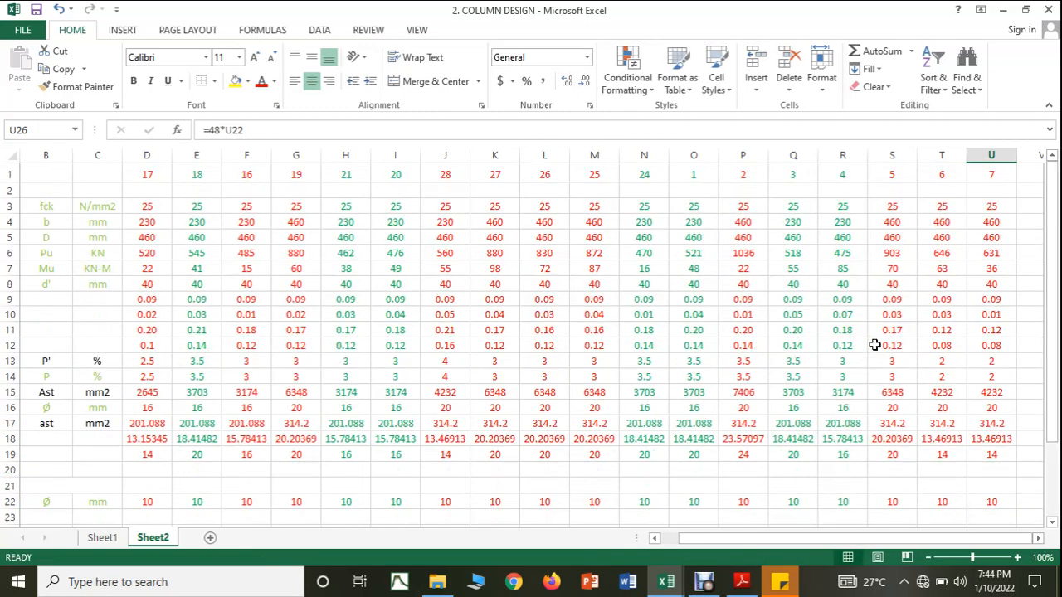
Step: Switch to the COLUMN FORCES workbook and colour the C7 row's text red to mark it as designed
{"action": "mouse_move", "coordinate": [668, 573]}
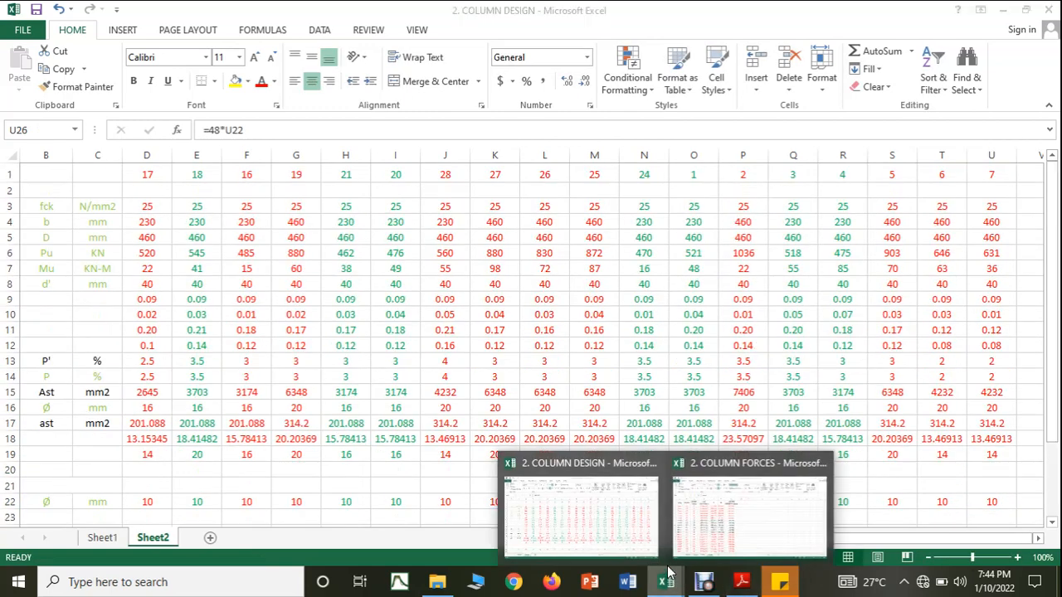
{"action": "left_click", "coordinate": [684, 547]}
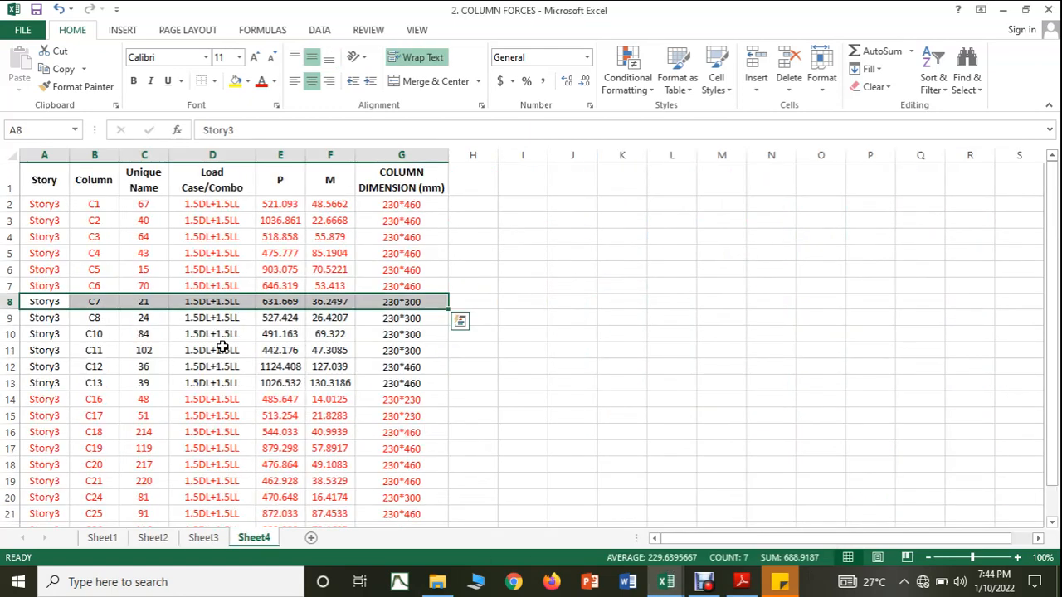
{"action": "left_click", "coordinate": [262, 82]}
{"action": "left_click_drag", "start_coordinate": [645, 314], "coordinate": [652, 314]}
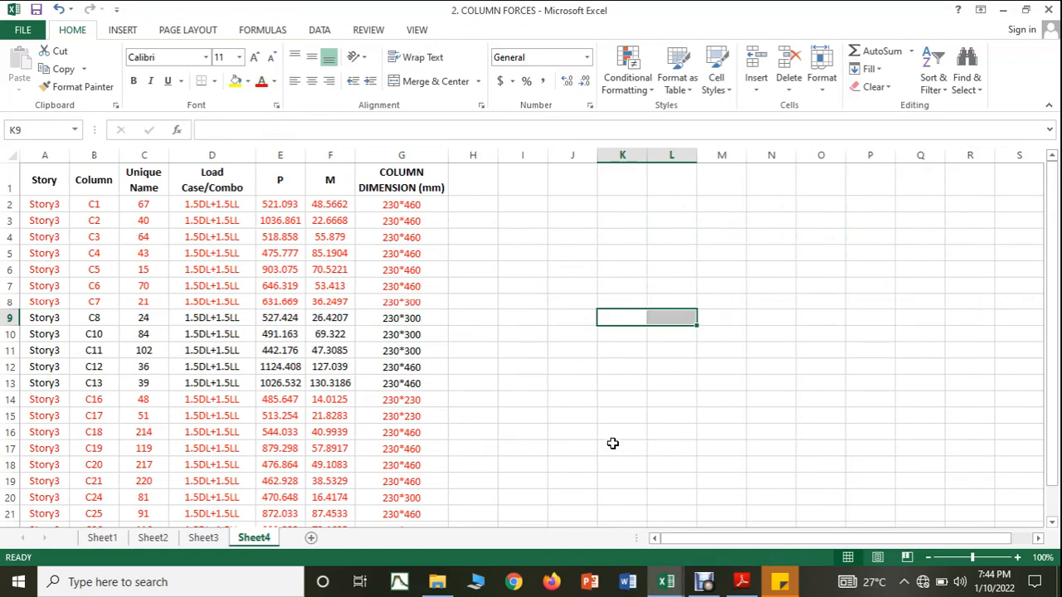
Step: Return to the COLUMN DESIGN workbook and enter column 8's Pu of 527 kN in V6
{"action": "mouse_move", "coordinate": [669, 575]}
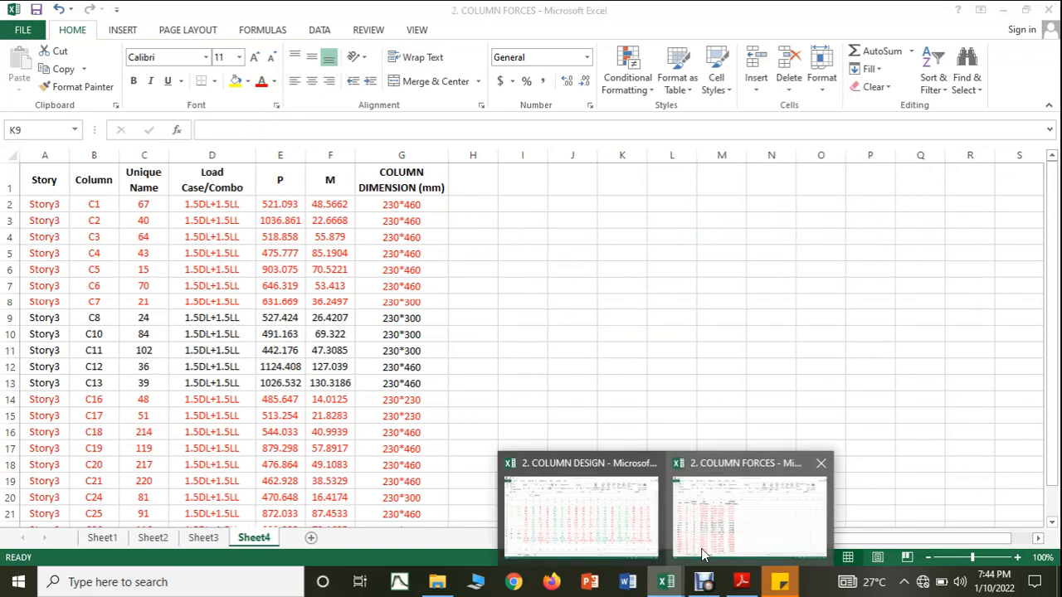
{"action": "left_click", "coordinate": [606, 540]}
{"action": "left_click", "coordinate": [1025, 176]}
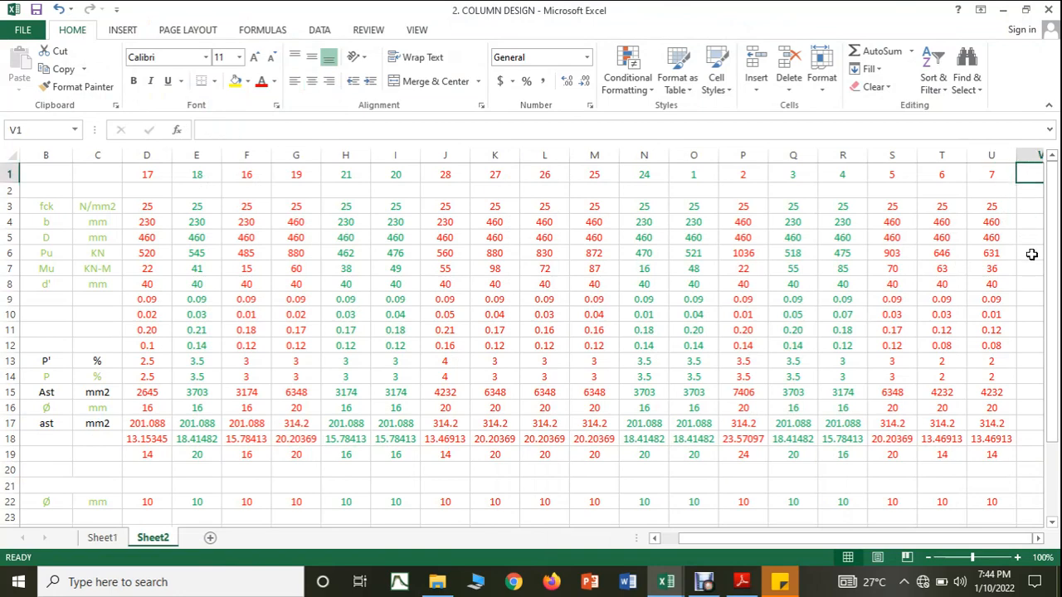
{"action": "left_click", "coordinate": [1031, 254]}
{"action": "type", "text": "527"}
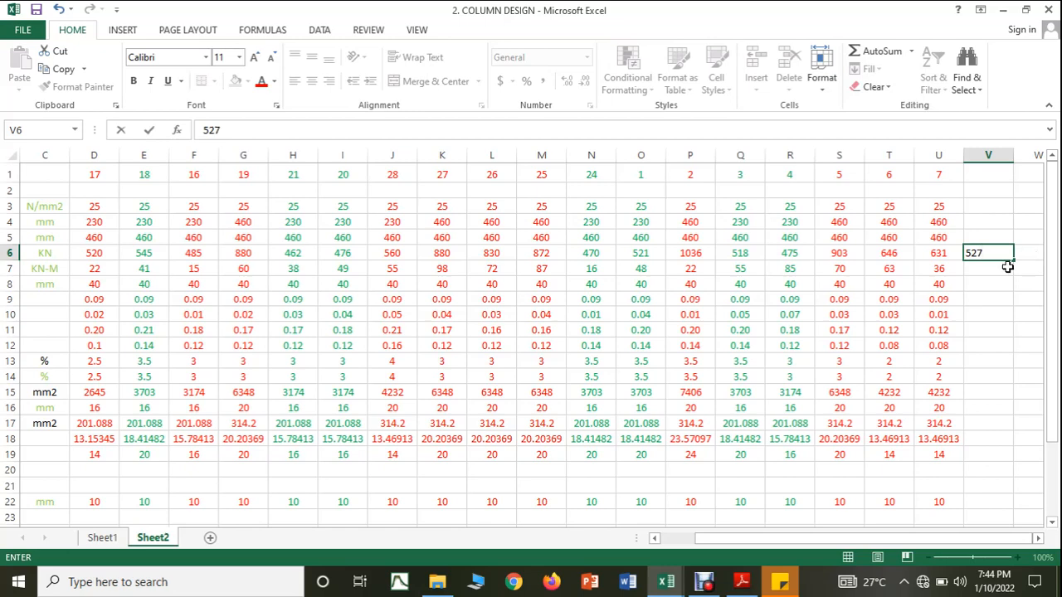
{"action": "key", "text": "Return"}
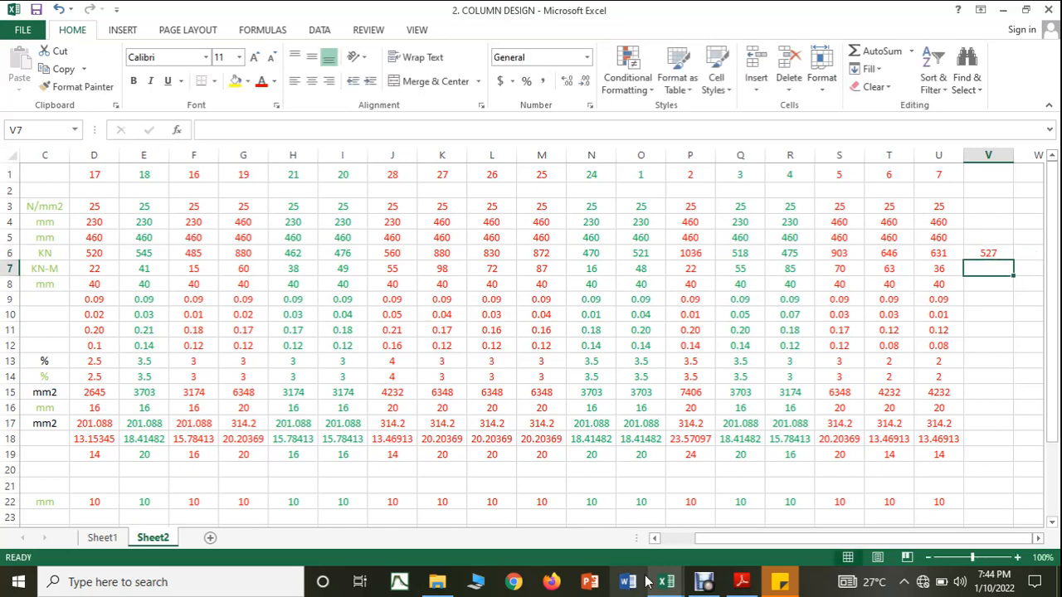
Step: Highlight the C8 row in the COLUMN FORCES workbook to check its moment and dimensions, and return to COLUMN DESIGN
{"action": "mouse_move", "coordinate": [666, 582]}
{"action": "left_click", "coordinate": [695, 545]}
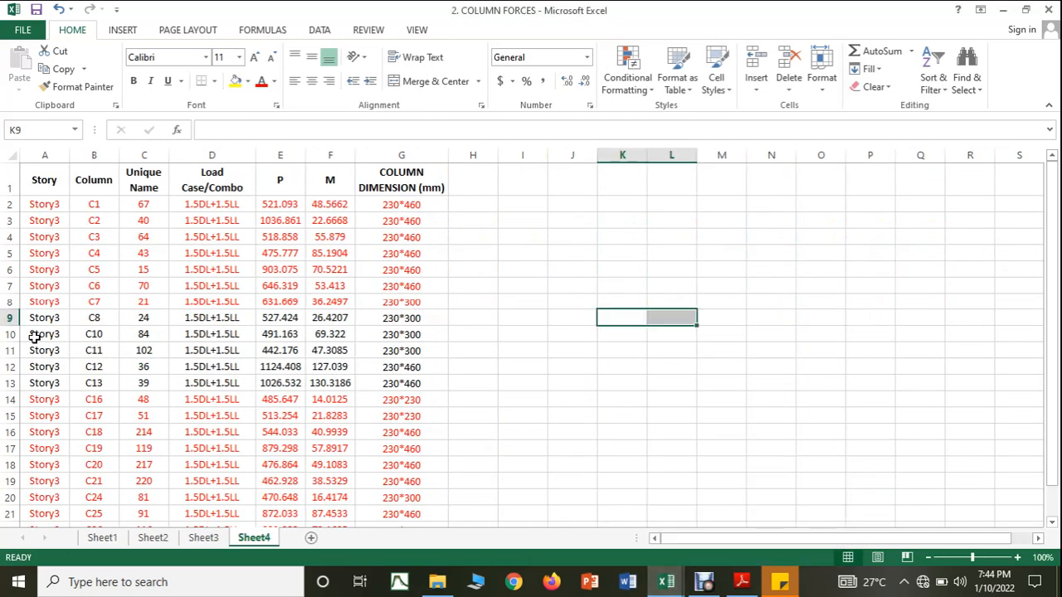
{"action": "left_click_drag", "start_coordinate": [36, 317], "coordinate": [422, 318]}
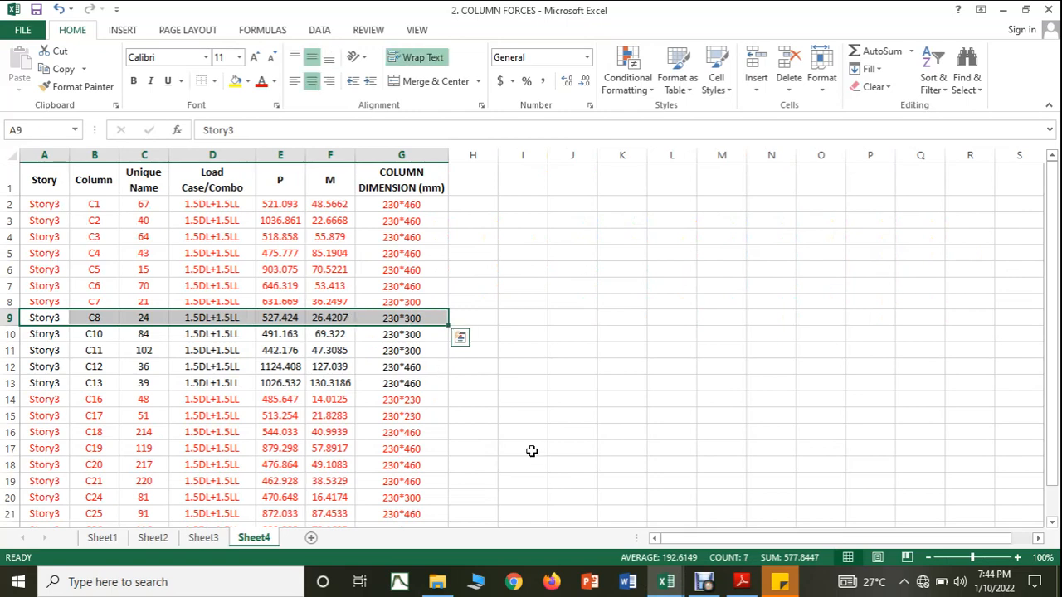
{"action": "left_click", "coordinate": [666, 581]}
{"action": "left_click", "coordinate": [639, 550]}
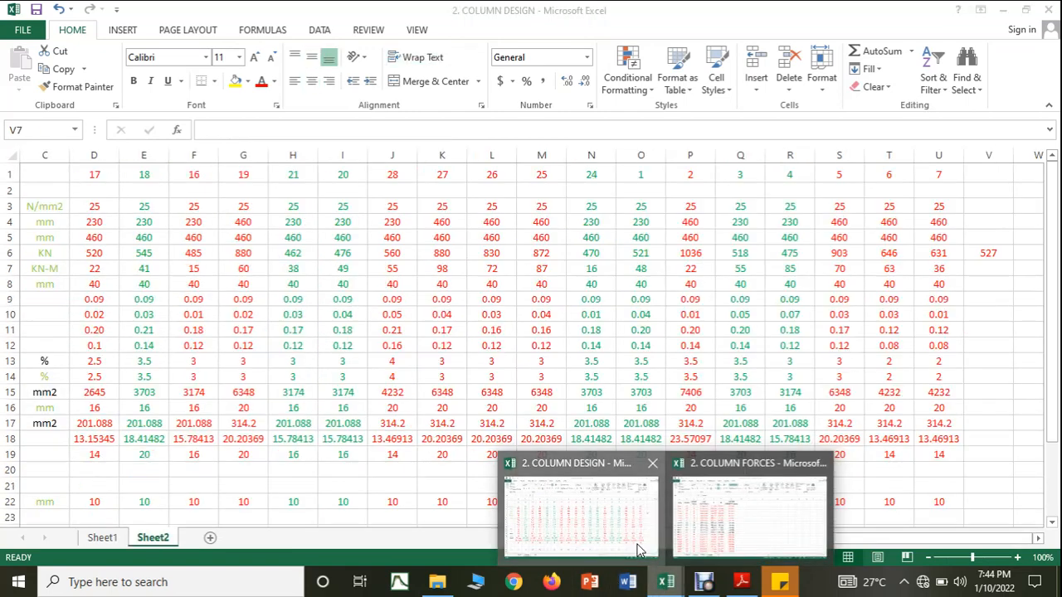
Step: Enter column 8's moment of 26 kN-m in V7, shorter dimension of 230 mm in V4 and longer dimension of 300 mm in V5
{"action": "type", "text": "26"}
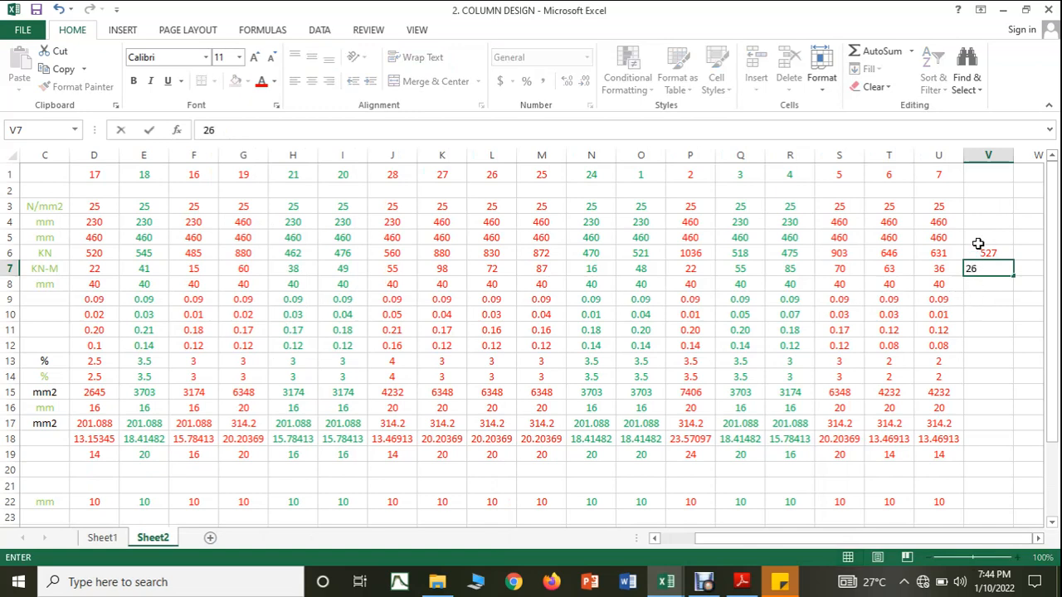
{"action": "left_click", "coordinate": [981, 208]}
{"action": "left_click", "coordinate": [983, 218]}
{"action": "type", "text": "230"}
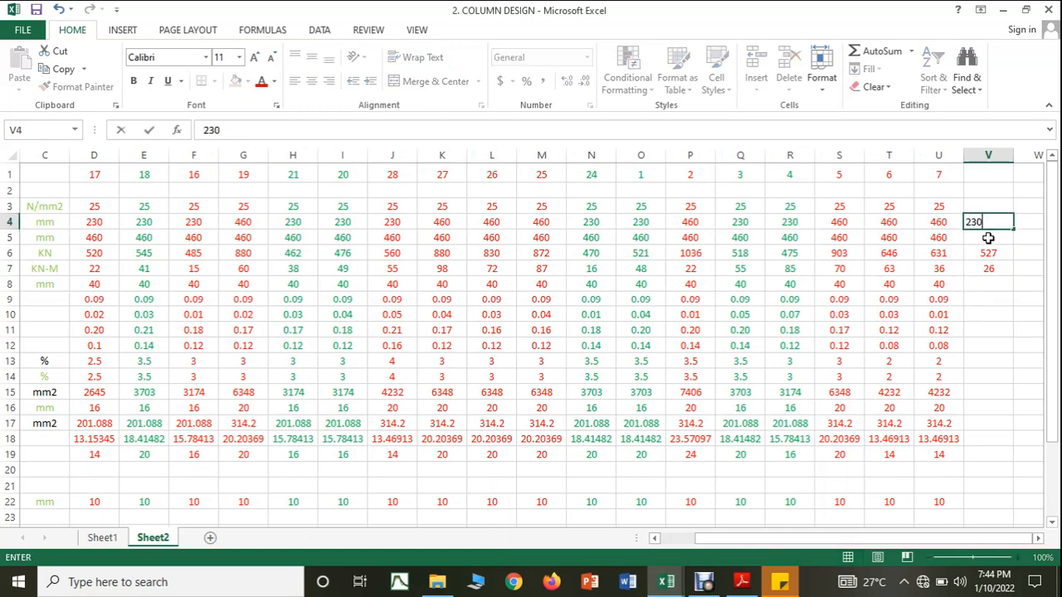
{"action": "left_click", "coordinate": [988, 238]}
{"action": "type", "text": "300"}
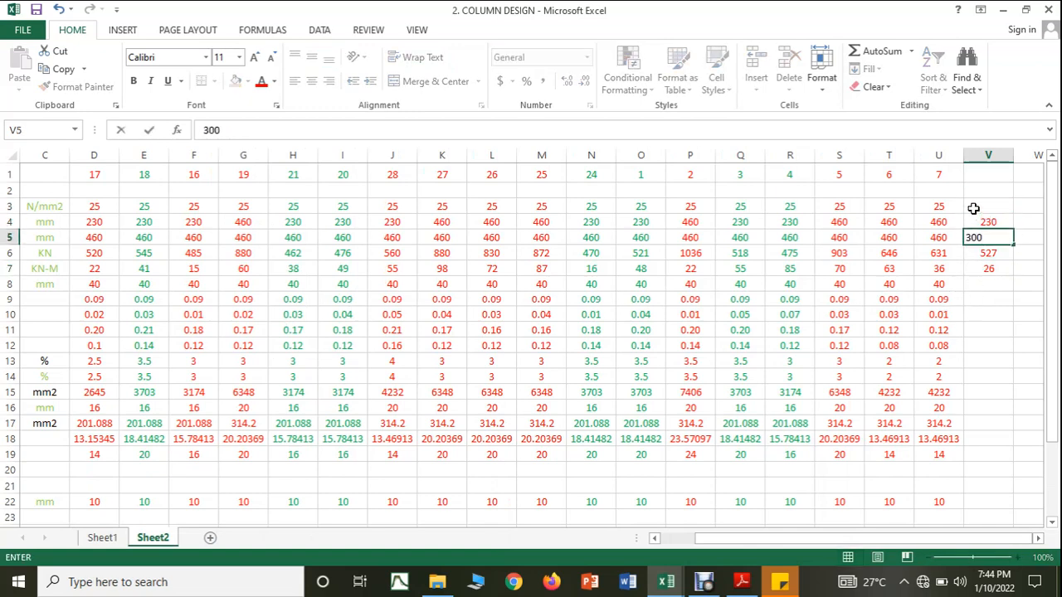
Step: Enter column 8's concrete grade of 25 in V3, column number 8 in V1 and effective cover of 40 mm in V8
{"action": "left_click", "coordinate": [973, 209]}
{"action": "type", "text": "25"}
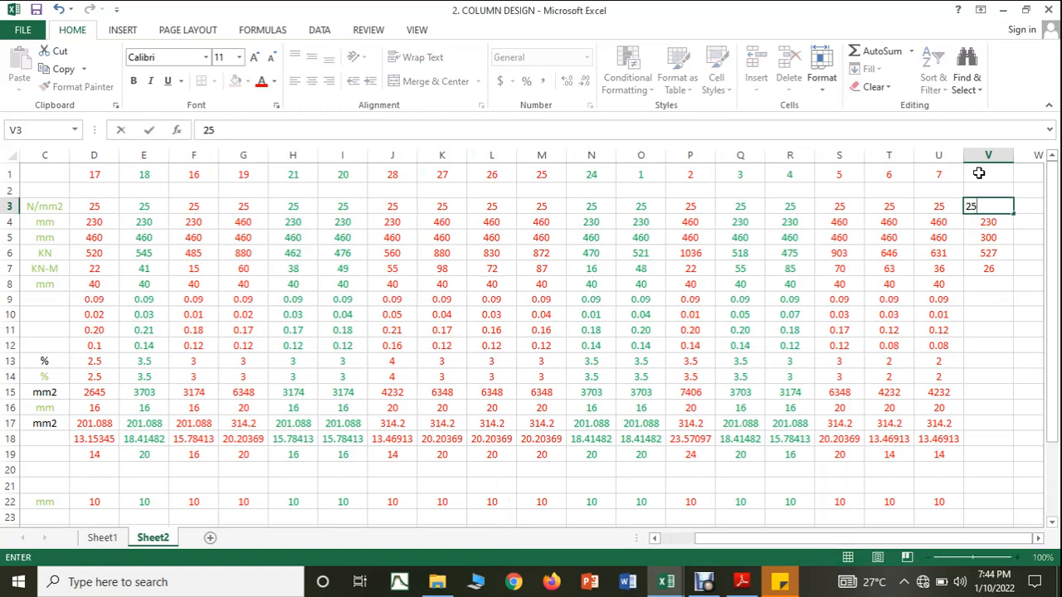
{"action": "left_click", "coordinate": [979, 175]}
{"action": "type", "text": "8"}
{"action": "left_click", "coordinate": [971, 288]}
{"action": "left_click", "coordinate": [971, 286]}
{"action": "type", "text": "40"}
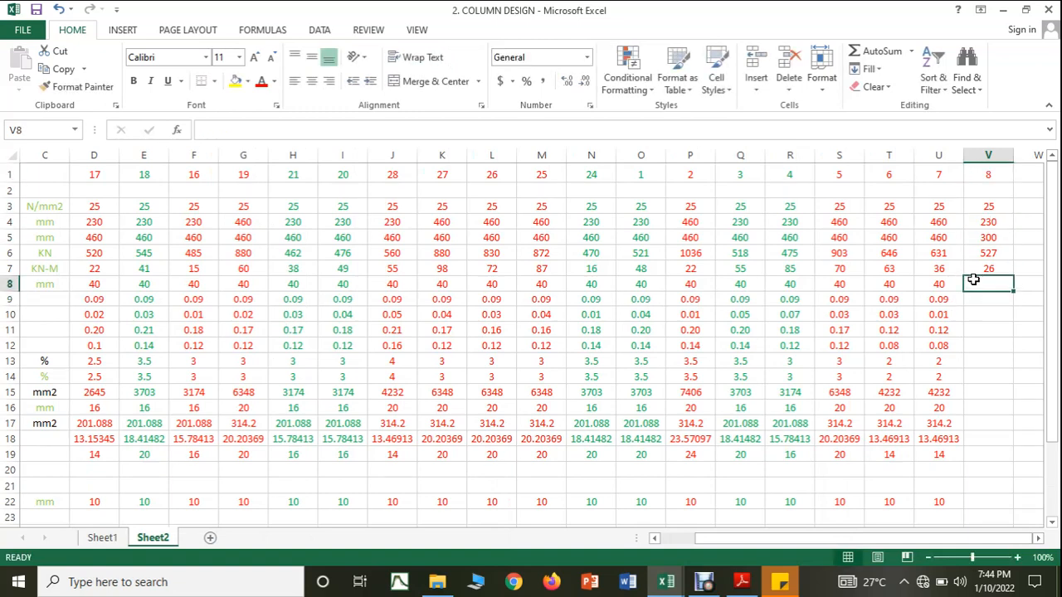
Step: Copy the d'/D and Mu/(fck*b*D*D) formulas from U9 and U10 into V9 and V10 for column 8
{"action": "left_click", "coordinate": [979, 308]}
{"action": "left_click", "coordinate": [948, 300]}
{"action": "left_click_drag", "start_coordinate": [963, 307], "coordinate": [990, 315]}
{"action": "left_click", "coordinate": [963, 319]}
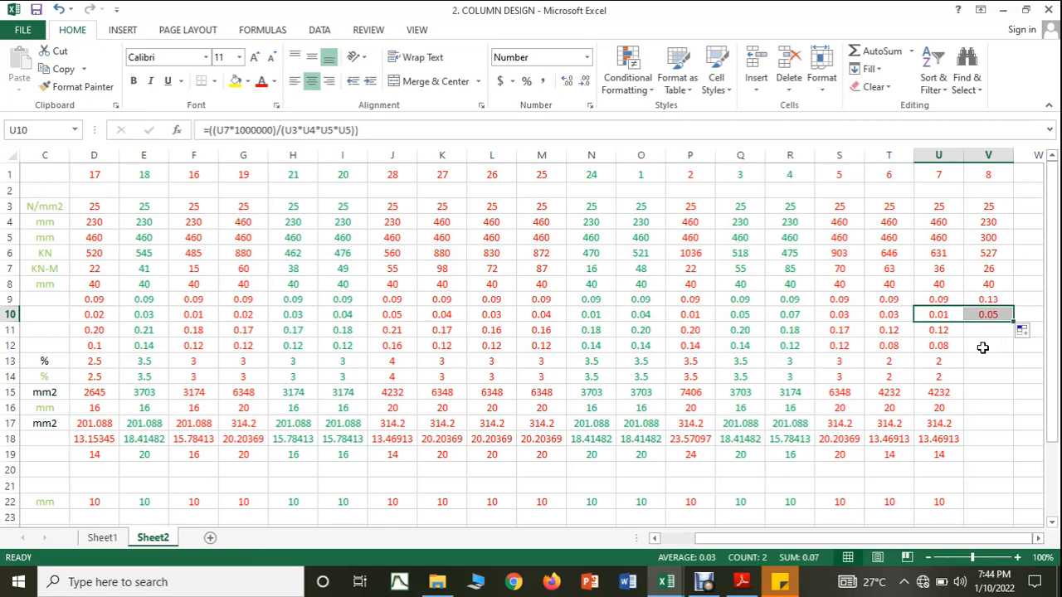
{"action": "left_click", "coordinate": [1003, 316]}
Step: Check the labels of rows 9 to 11 and copy the Pu/(fck*b*D) formula from U11 into V11
{"action": "left_click", "coordinate": [946, 344]}
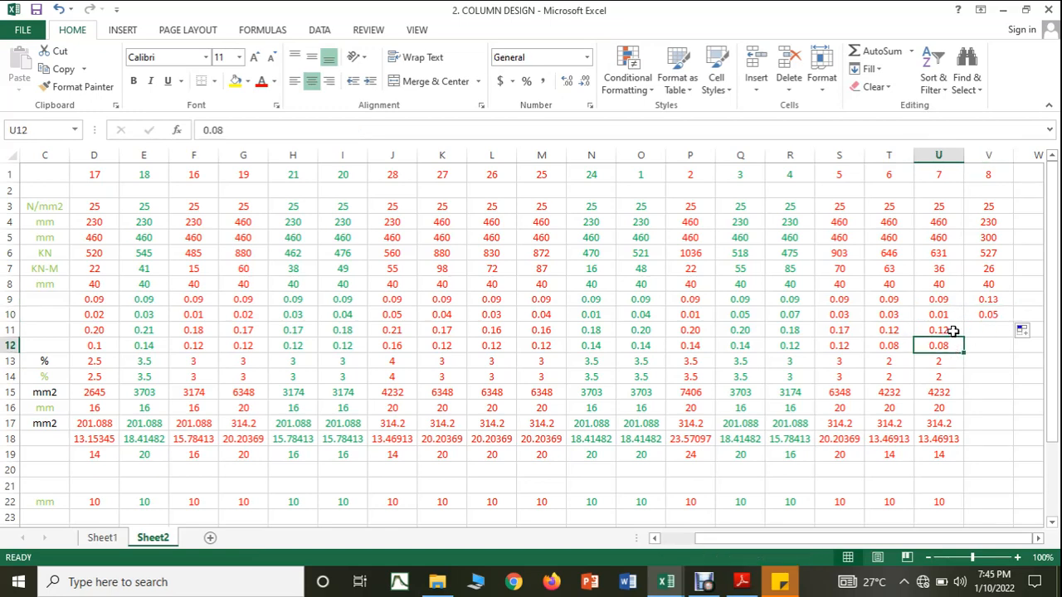
{"action": "left_click", "coordinate": [958, 332]}
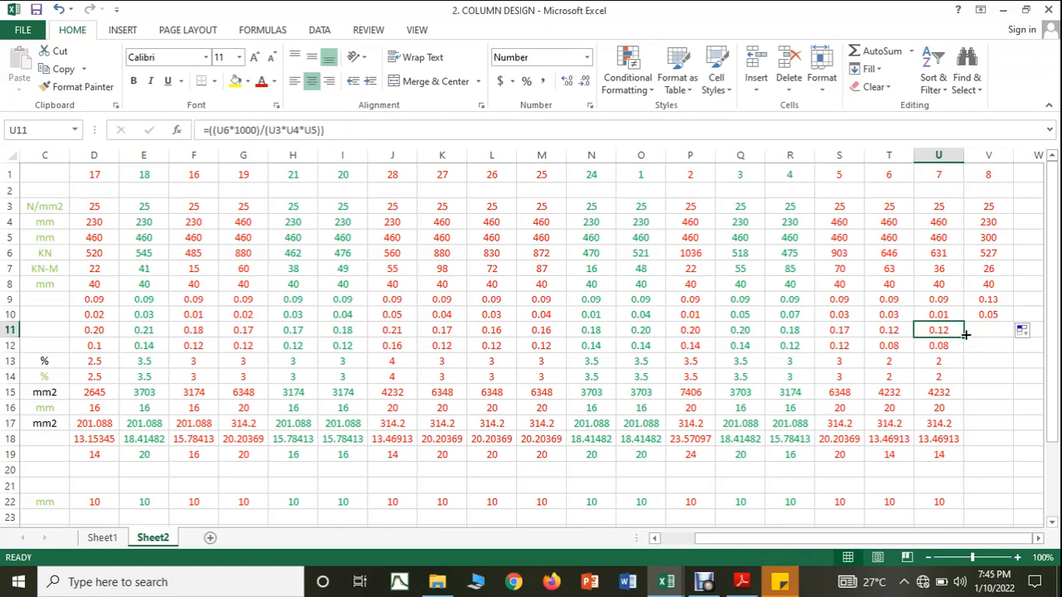
{"action": "left_click_drag", "start_coordinate": [888, 545], "coordinate": [834, 544]}
{"action": "left_click", "coordinate": [8, 299]}
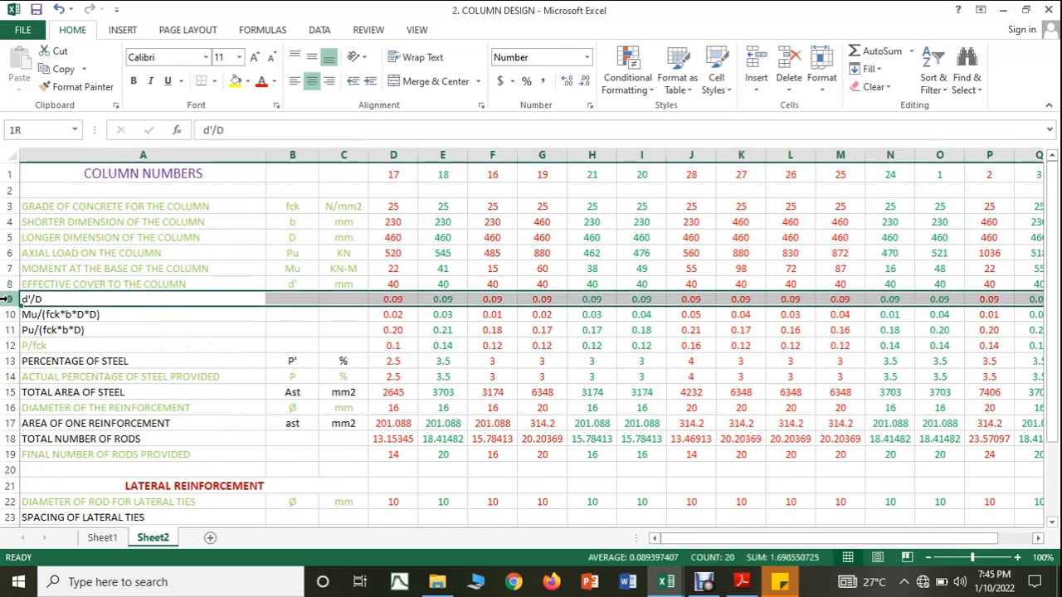
{"action": "left_click_drag", "start_coordinate": [8, 299], "coordinate": [10, 329]}
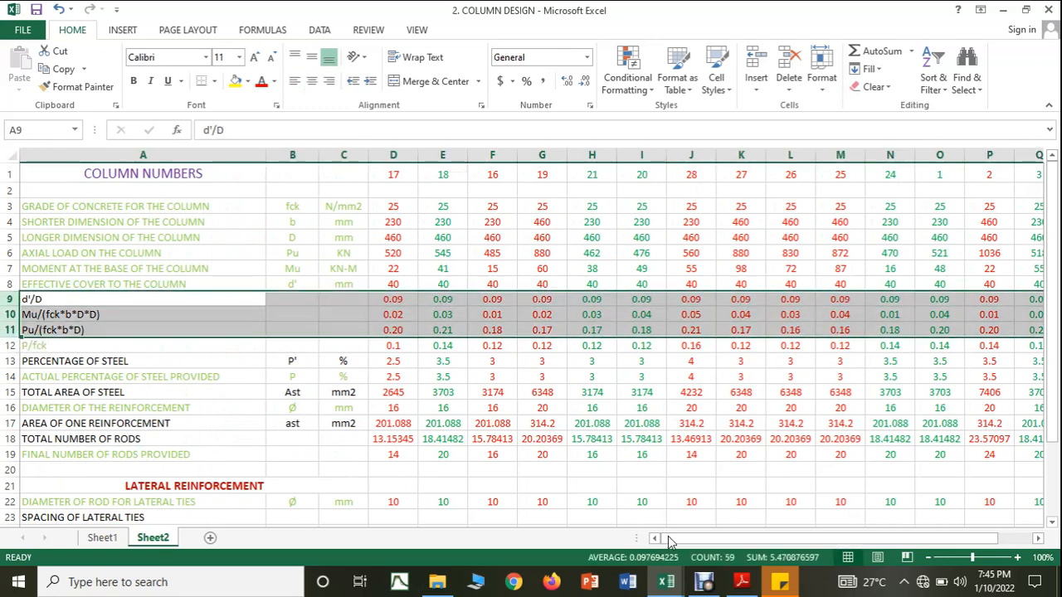
{"action": "left_click_drag", "start_coordinate": [704, 548], "coordinate": [715, 546]}
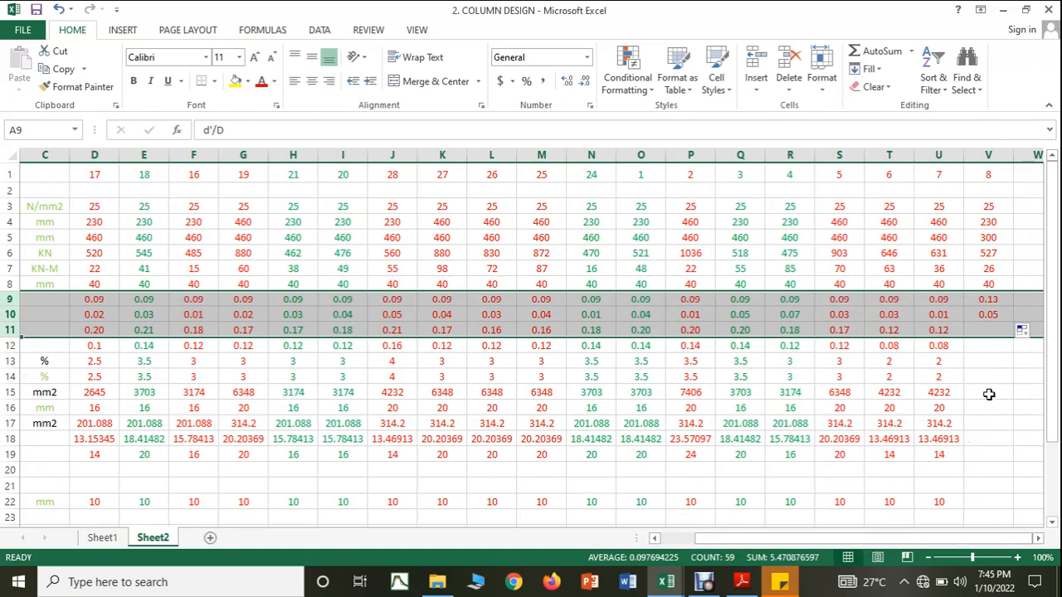
{"action": "left_click", "coordinate": [988, 394]}
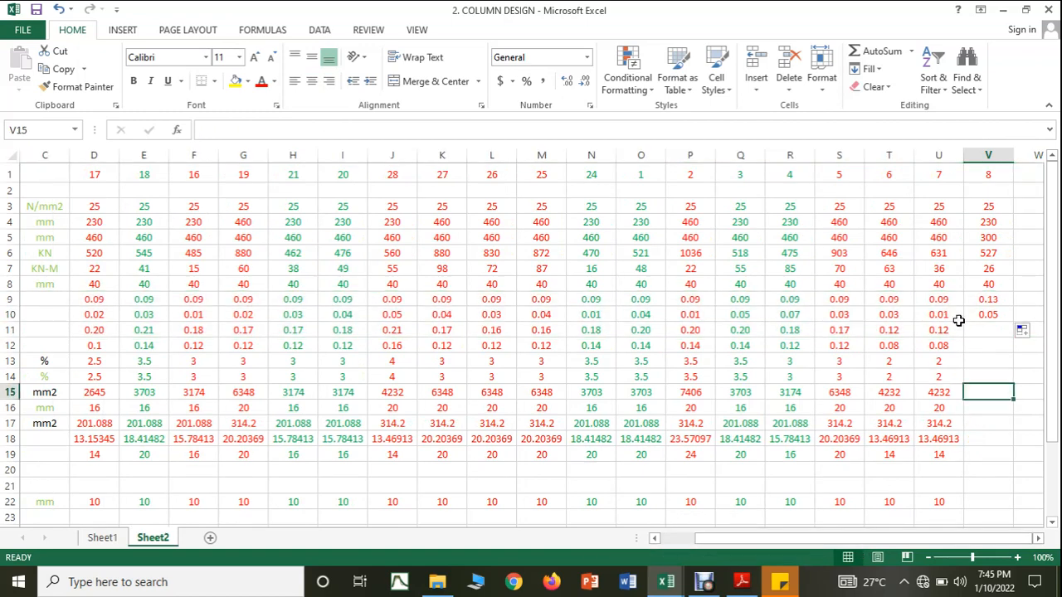
{"action": "left_click", "coordinate": [956, 329]}
{"action": "left_click_drag", "start_coordinate": [965, 338], "coordinate": [985, 336]}
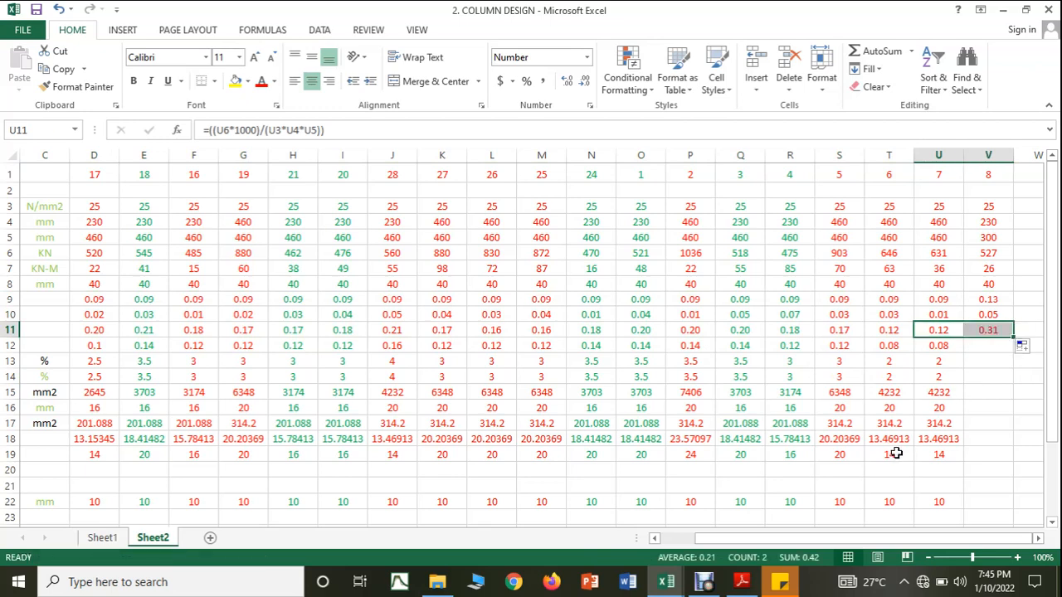
Step: Compare column 8's ratios with the compression-with-bending charts in SP16.pdf and return to the COLUMN DESIGN workbook
{"action": "left_click", "coordinate": [742, 582]}
{"action": "scroll", "coordinate": [776, 367], "scroll_direction": "down", "scroll_amount": 15}
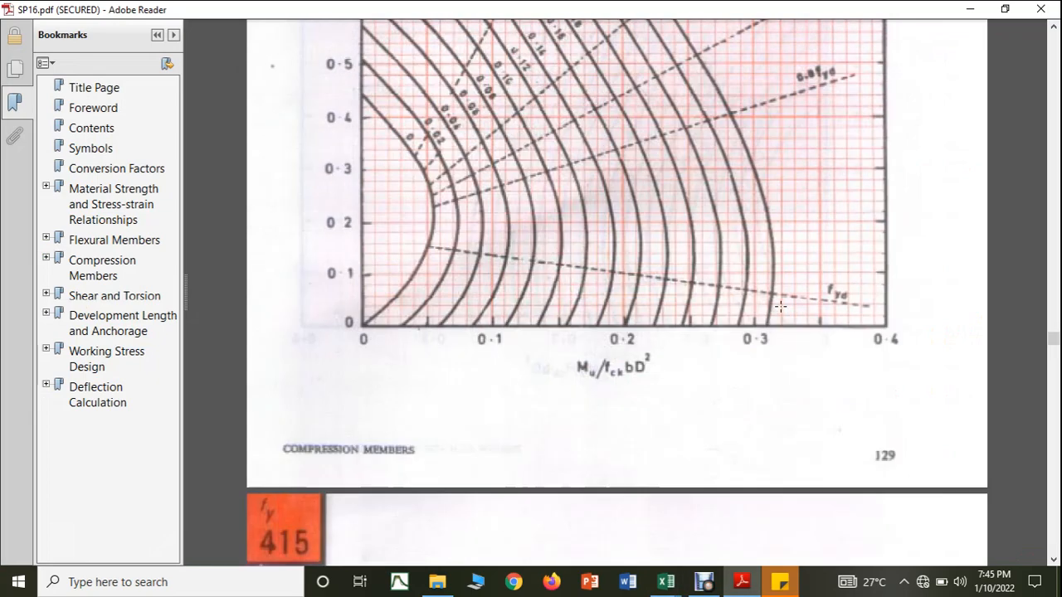
{"action": "scroll", "coordinate": [781, 307], "scroll_direction": "down", "scroll_amount": 2}
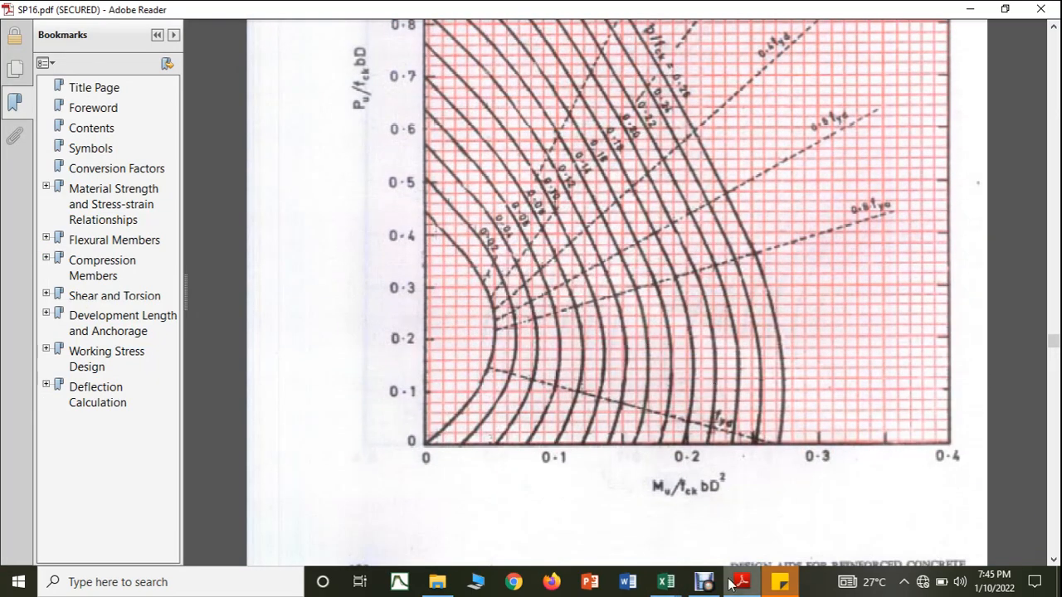
{"action": "left_click", "coordinate": [666, 582]}
{"action": "mouse_move", "coordinate": [616, 552]}
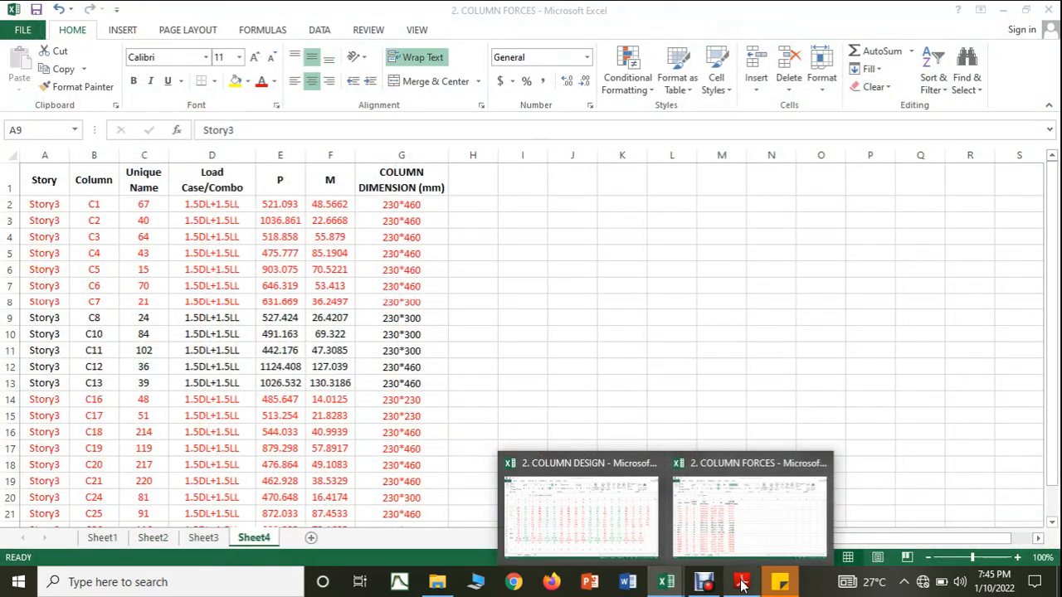
{"action": "left_click", "coordinate": [742, 582]}
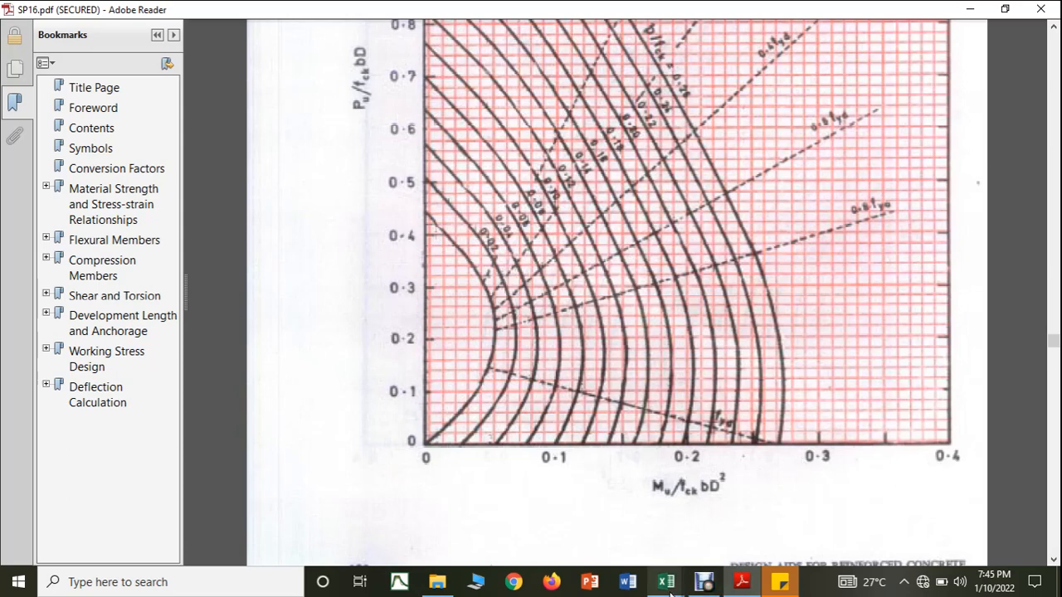
{"action": "mouse_move", "coordinate": [666, 581]}
{"action": "left_click", "coordinate": [647, 554]}
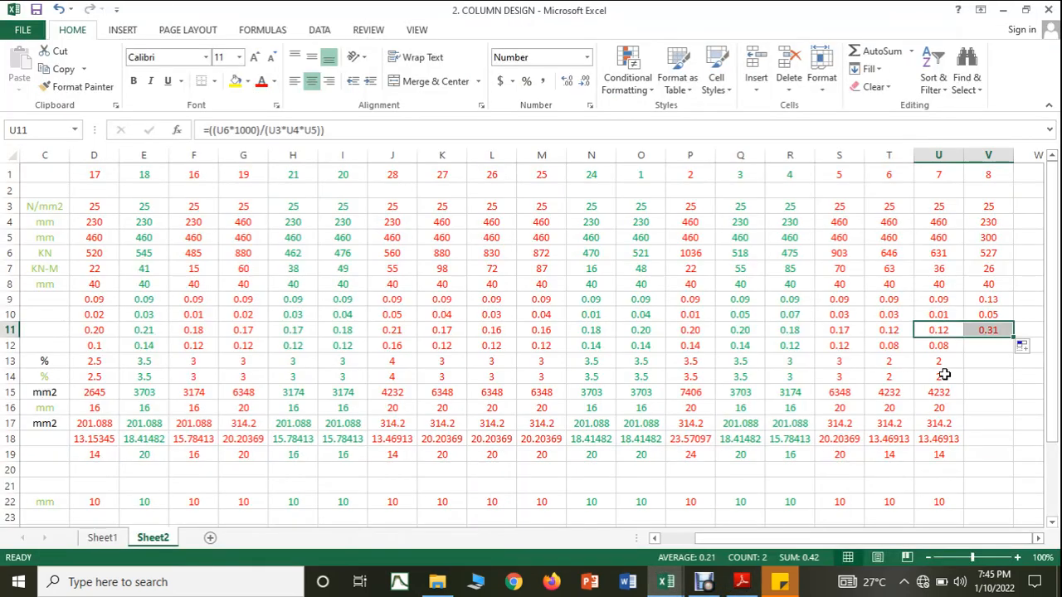
Step: Try a shorter dimension of 300 mm for column 8 in V4
{"action": "left_click", "coordinate": [982, 382]}
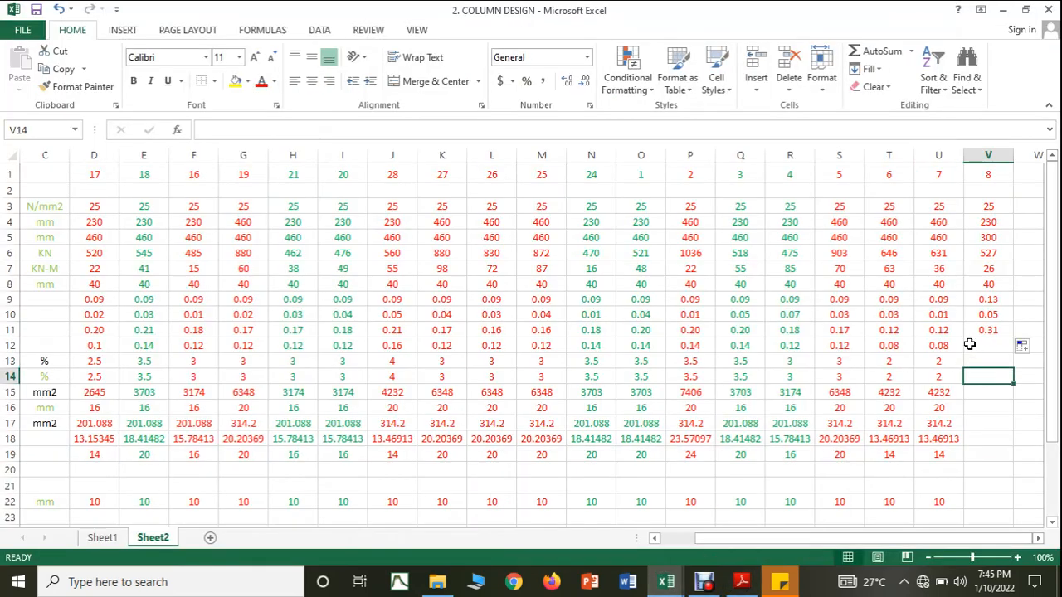
{"action": "left_click", "coordinate": [986, 224]}
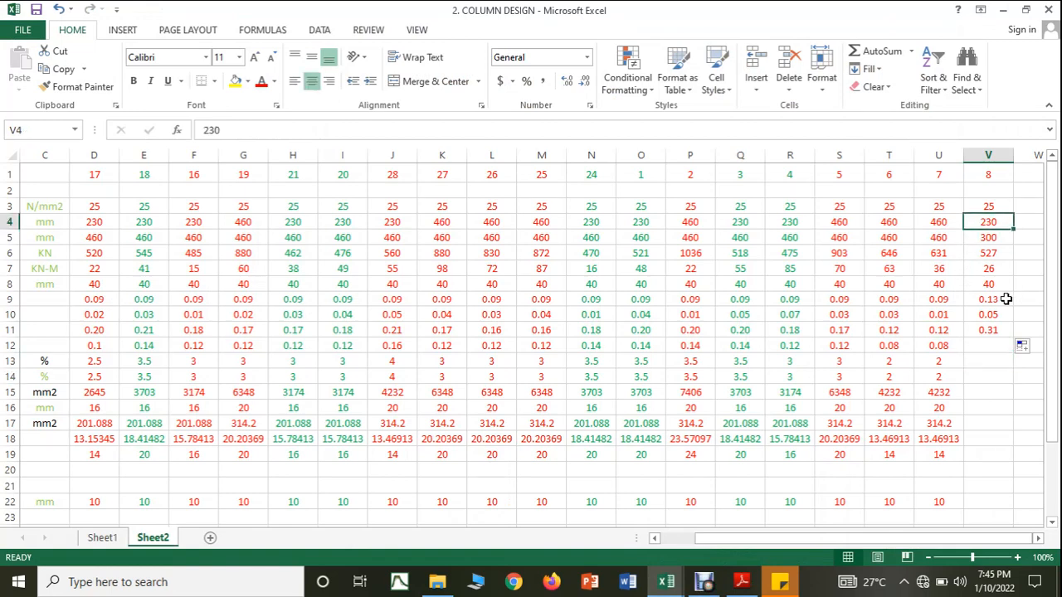
{"action": "type", "text": "300"}
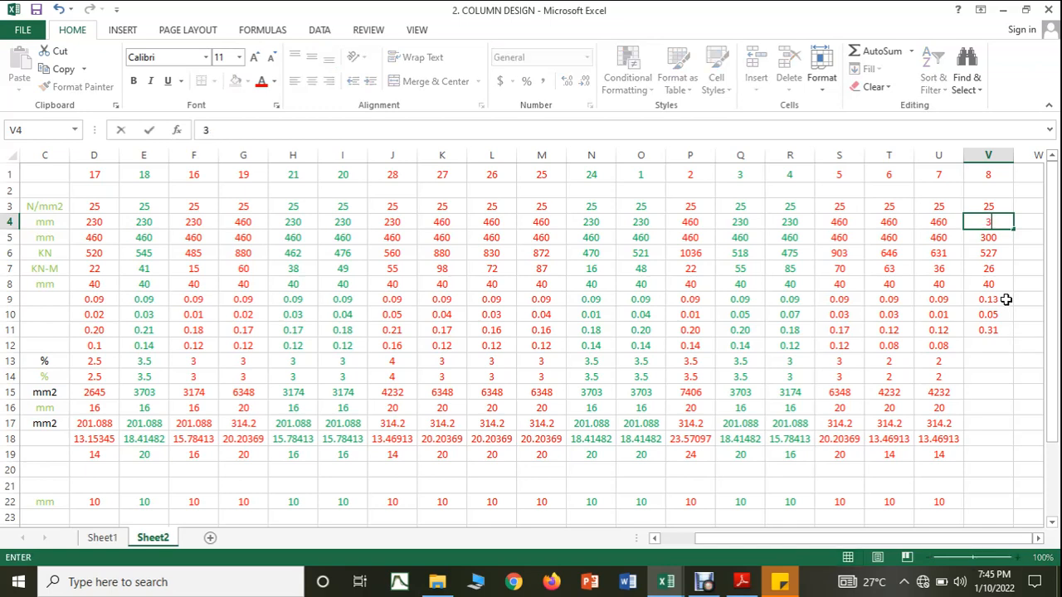
{"action": "left_click", "coordinate": [1012, 360]}
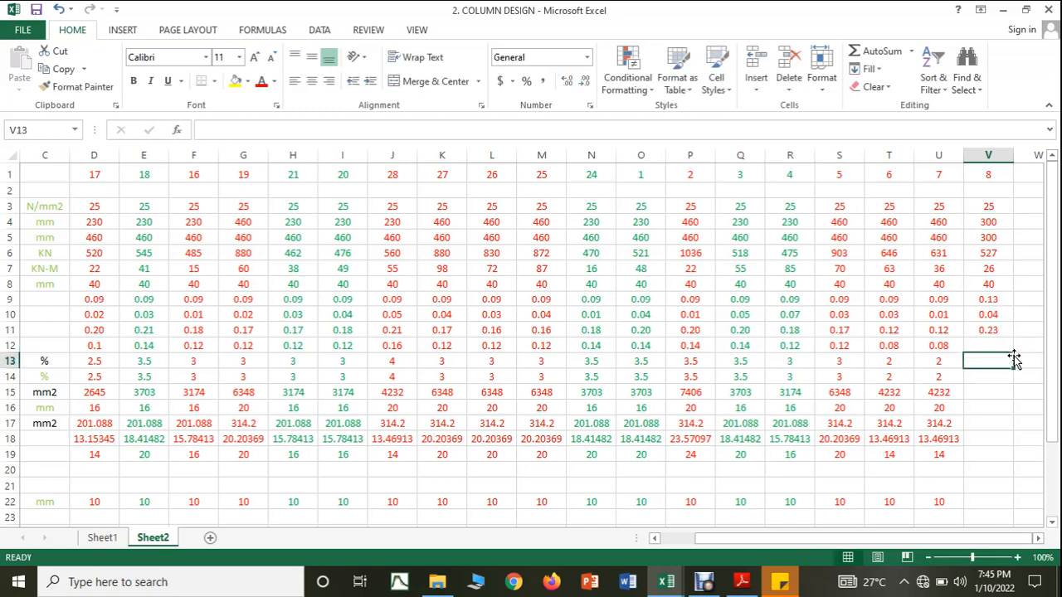
Step: Set column 8's shorter dimension to 230 mm in V4 and its longer dimension to 460 mm in V5
{"action": "left_click", "coordinate": [1004, 222]}
{"action": "type", "text": "230"}
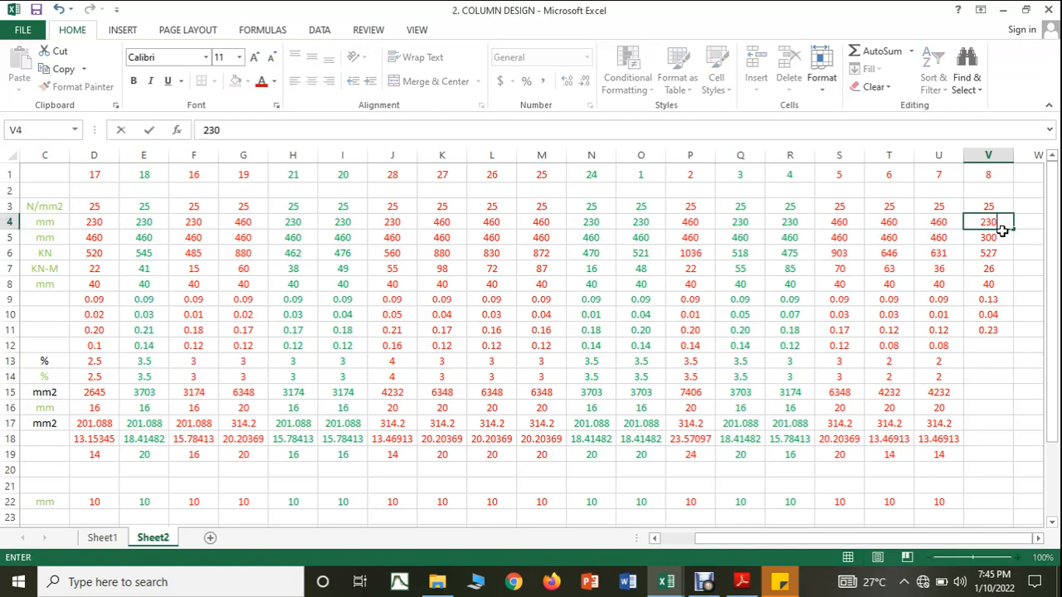
{"action": "key", "text": "Return"}
{"action": "type", "text": "460"}
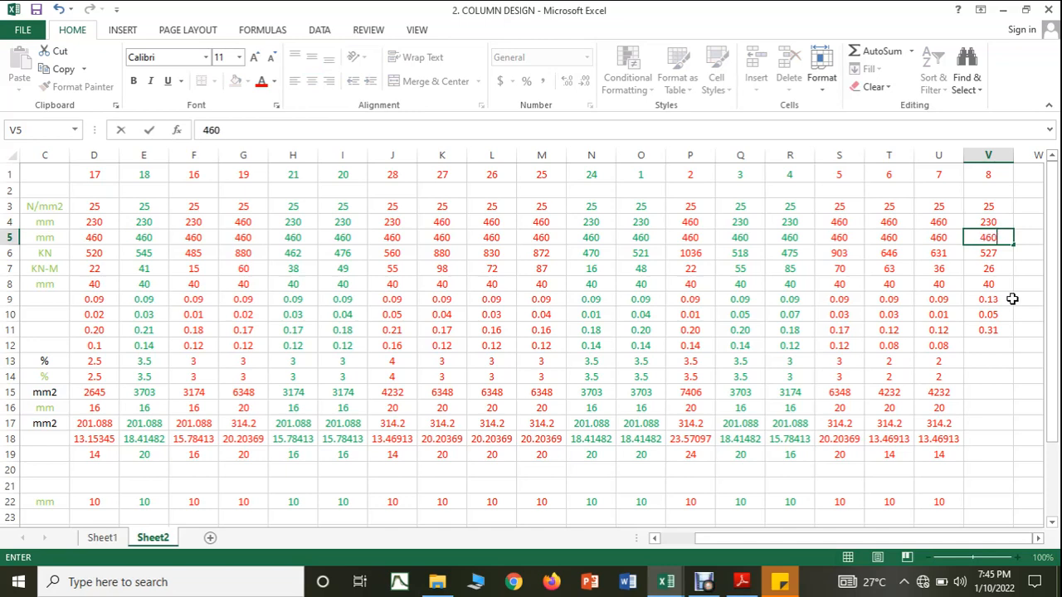
{"action": "left_click", "coordinate": [984, 406]}
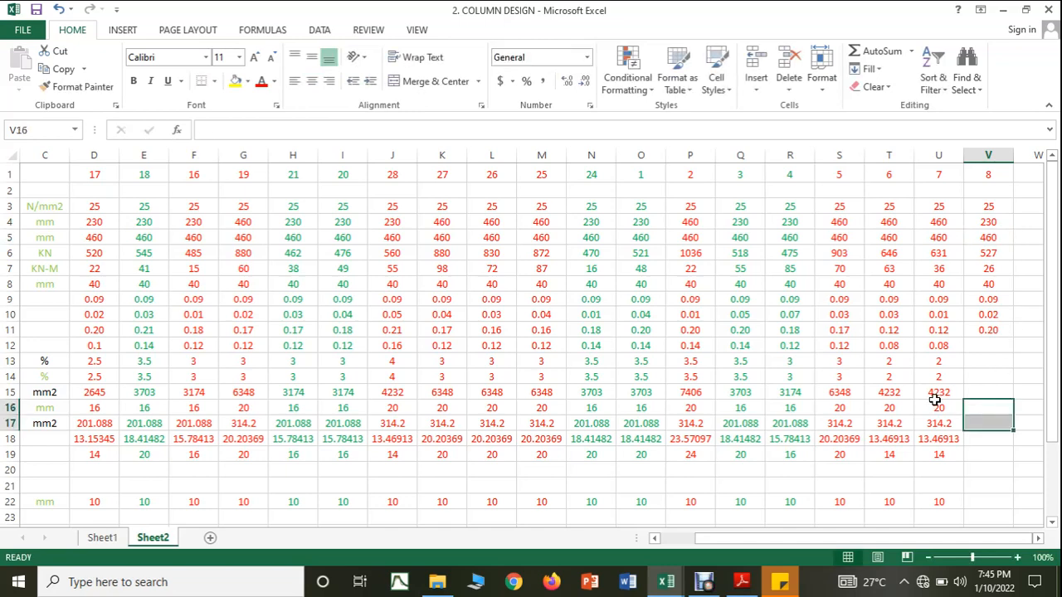
Step: Examine the compression-with-bending chart in SP16.pdf for the P/fck curve matching column 8's ratios in COLUMN DESIGN
{"action": "left_click", "coordinate": [735, 582]}
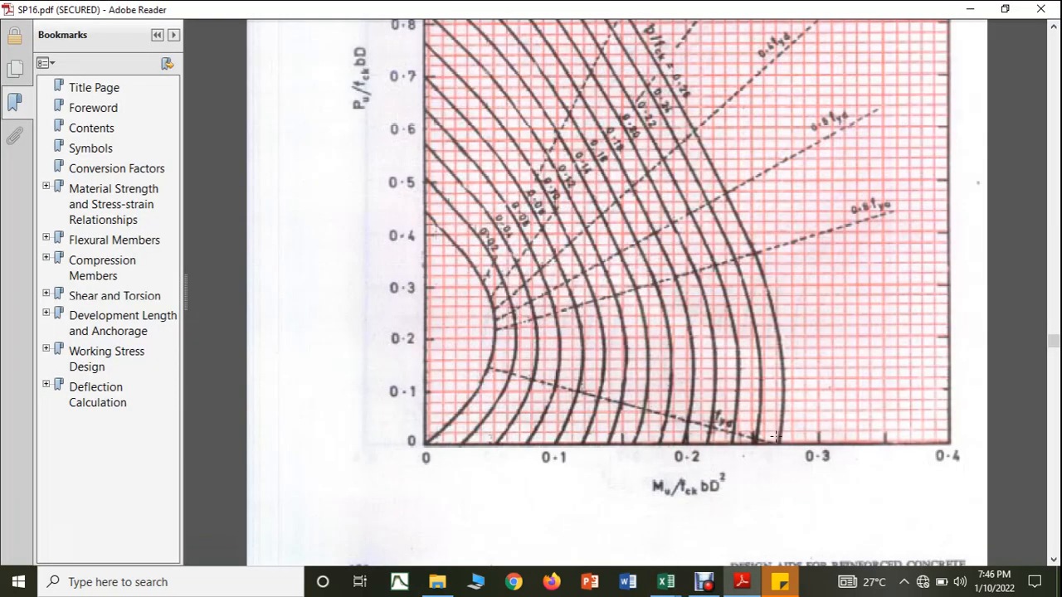
{"action": "mouse_move", "coordinate": [665, 582]}
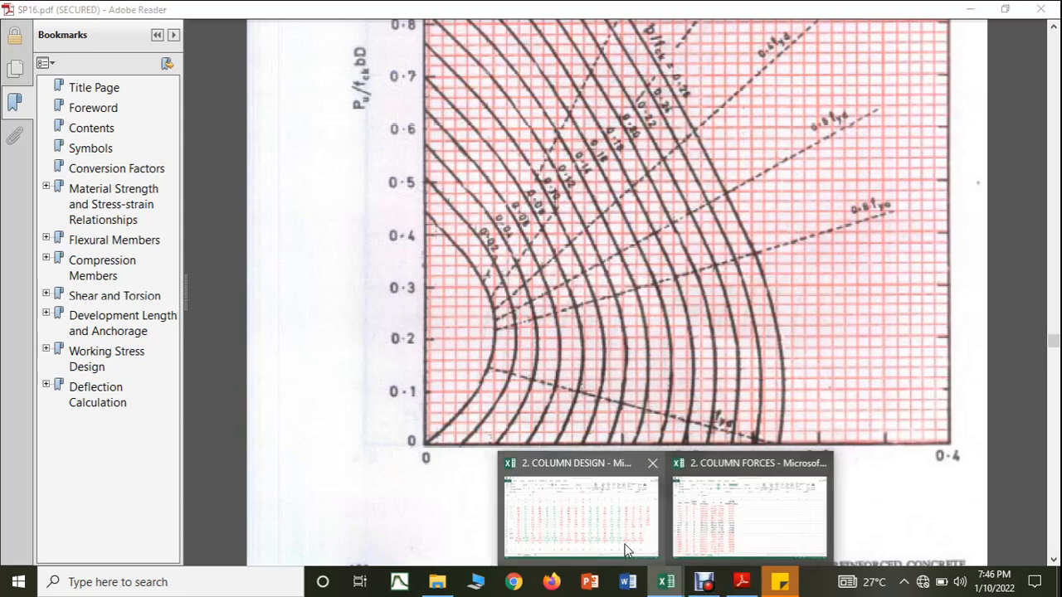
{"action": "left_click", "coordinate": [624, 550]}
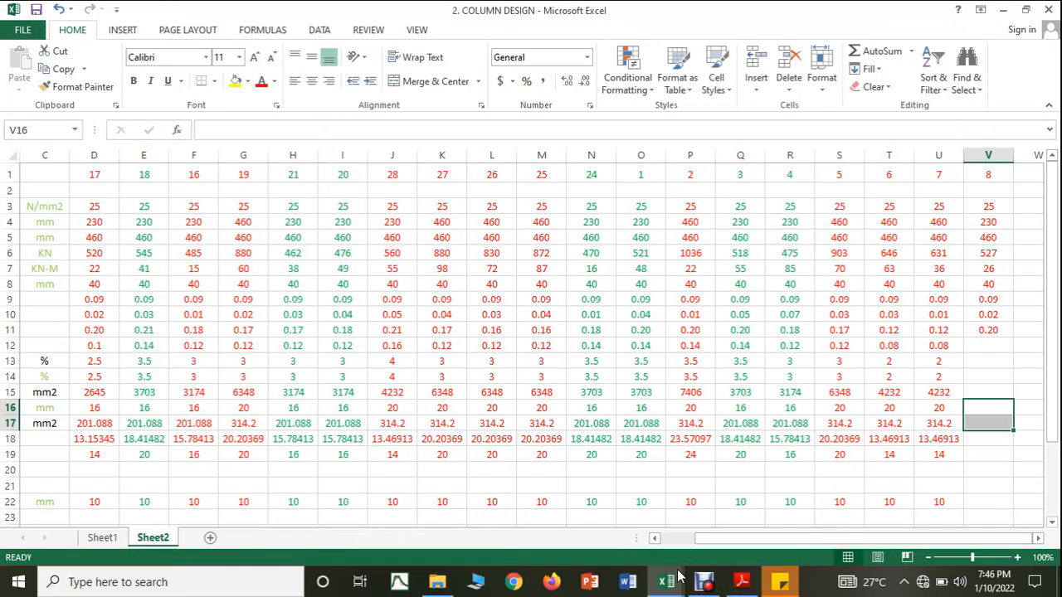
{"action": "left_click", "coordinate": [742, 581]}
{"action": "scroll", "coordinate": [787, 401], "scroll_direction": "up", "scroll_amount": 6}
{"action": "scroll", "coordinate": [787, 401], "scroll_direction": "up", "scroll_amount": 5}
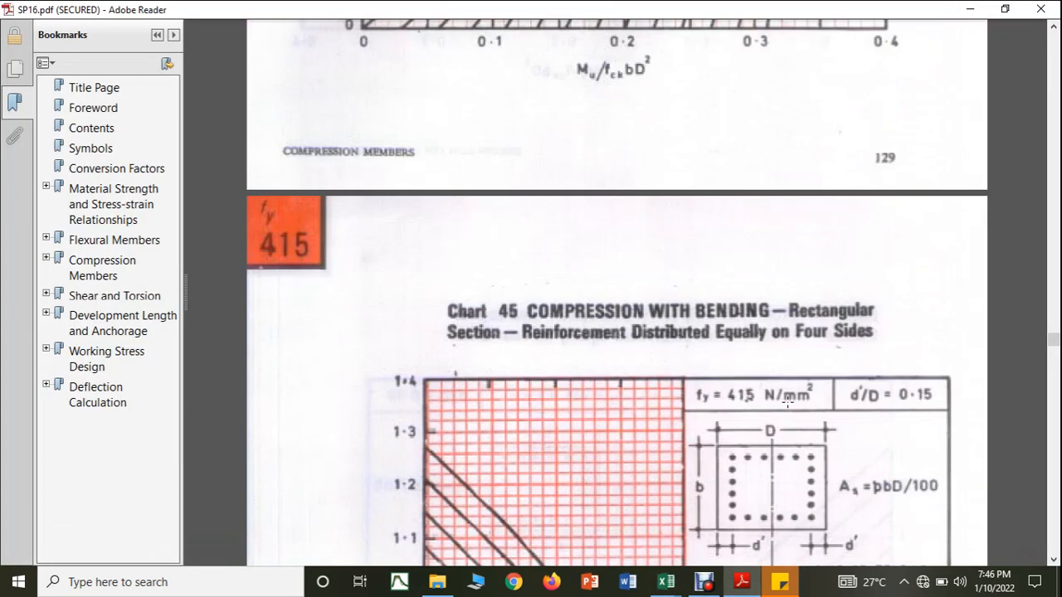
{"action": "scroll", "coordinate": [786, 401], "scroll_direction": "down", "scroll_amount": 10}
{"action": "scroll", "coordinate": [787, 402], "scroll_direction": "down", "scroll_amount": 3}
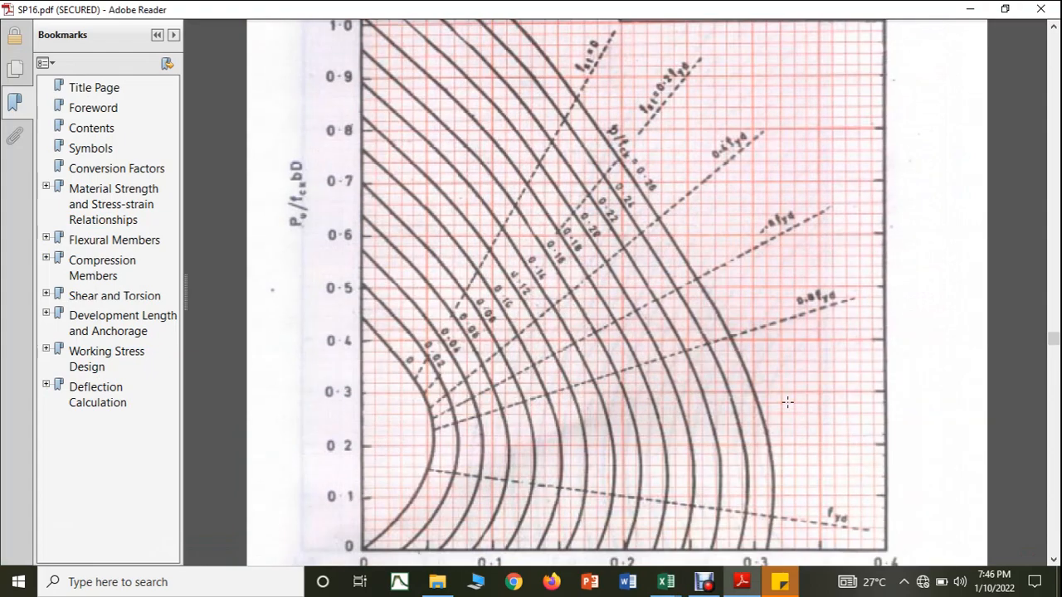
{"action": "scroll", "coordinate": [787, 402], "scroll_direction": "down", "scroll_amount": 3}
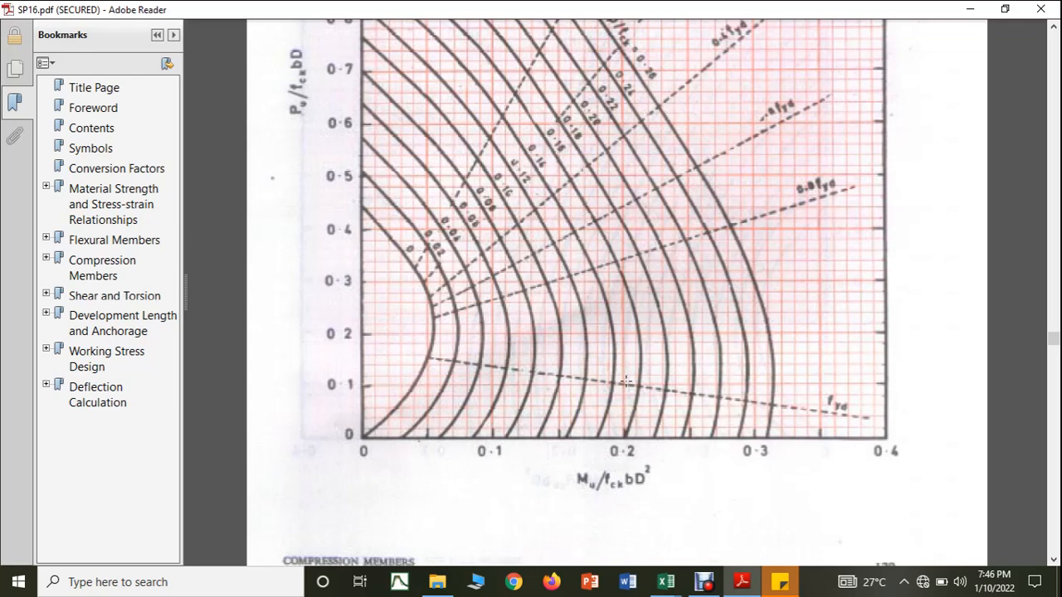
Step: Return to COLUMN DESIGN, enter 0.14 as column 8's P/fck in V12, and copy the steel percentage formula from U13 into V13
{"action": "mouse_move", "coordinate": [665, 581]}
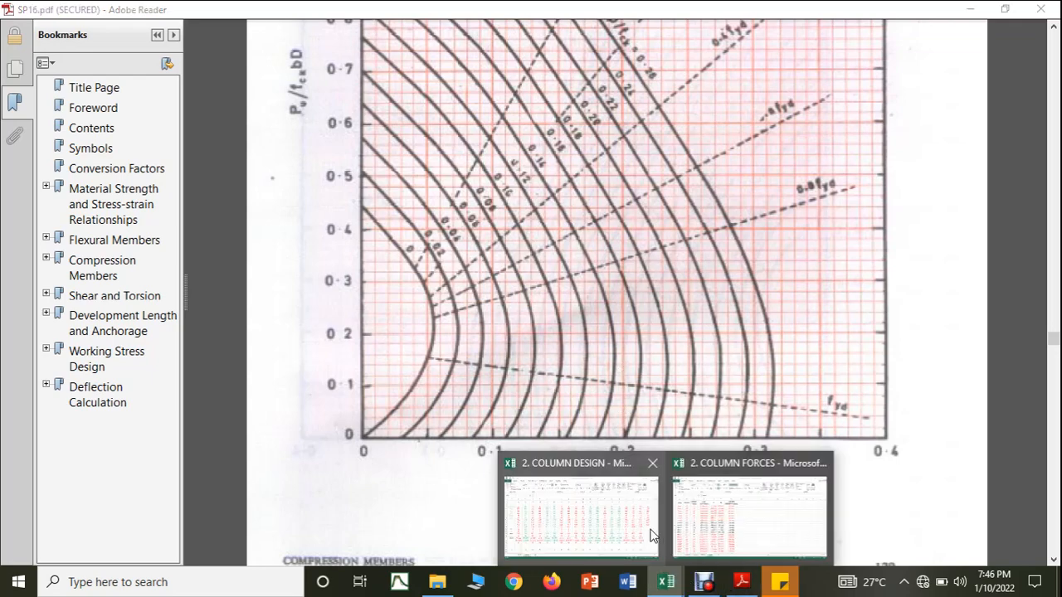
{"action": "left_click", "coordinate": [652, 531]}
{"action": "left_click", "coordinate": [971, 347]}
{"action": "type", "text": "0"}
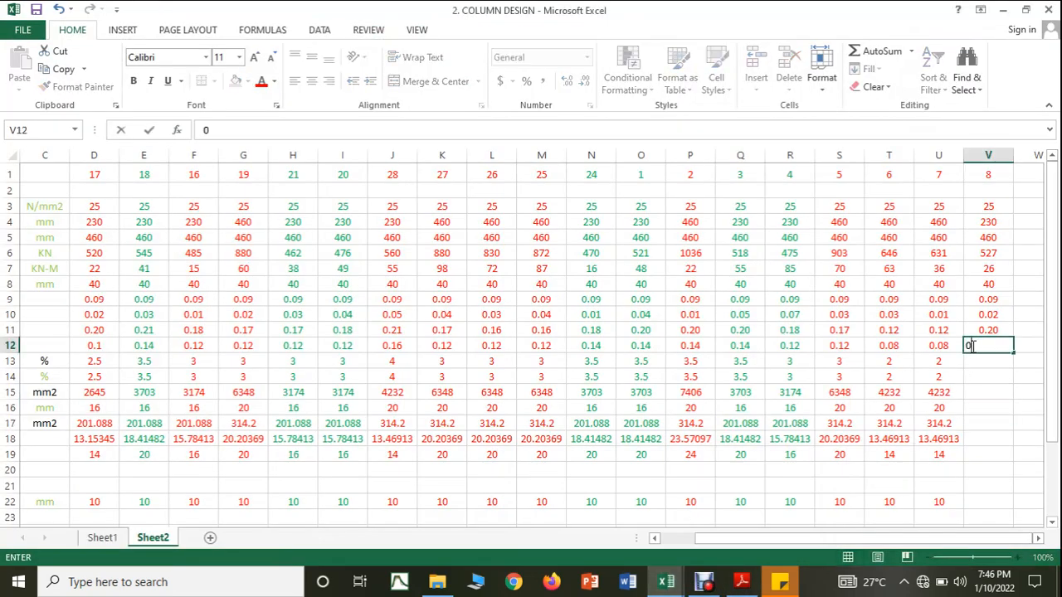
{"action": "type", "text": ".14"}
{"action": "key", "text": "Return"}
{"action": "left_click", "coordinate": [941, 358]}
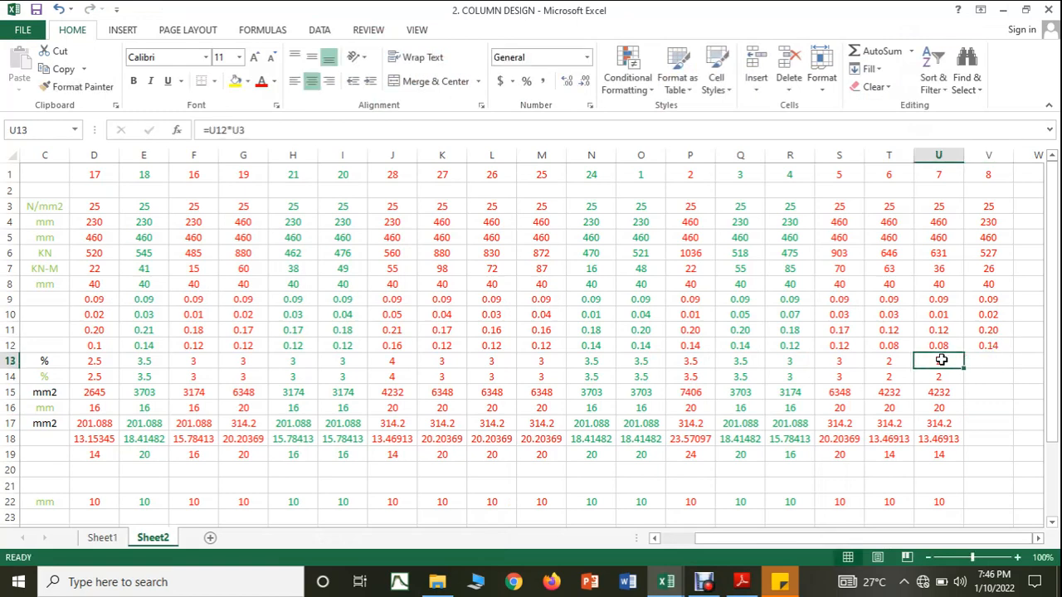
{"action": "left_click_drag", "start_coordinate": [964, 369], "coordinate": [998, 365]}
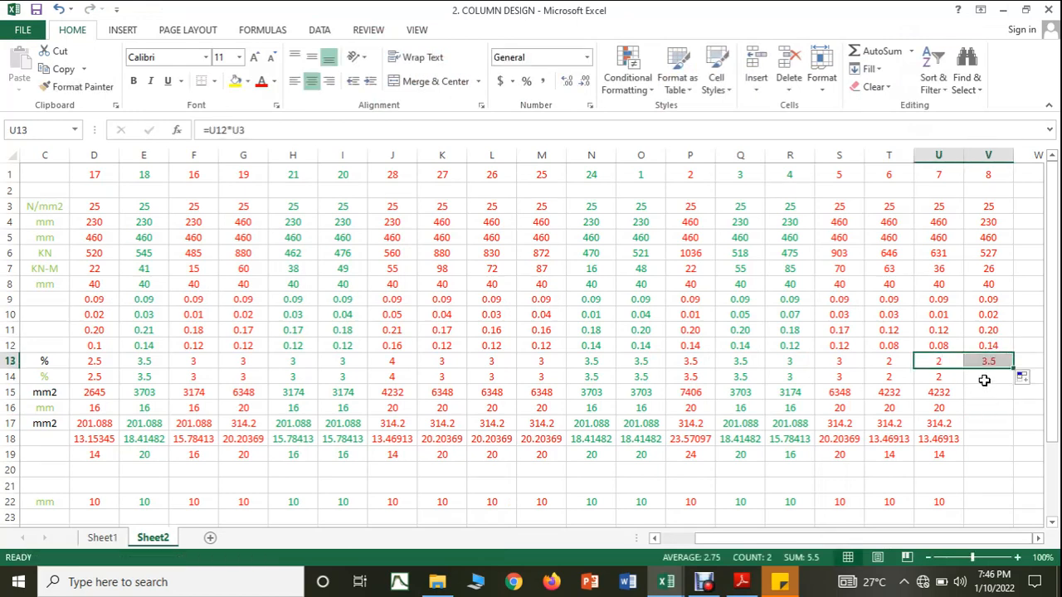
Step: Enter 3.5 as column 8's provided steel percentage in V14 and copy the steel area formula from U15 into V15
{"action": "left_click", "coordinate": [985, 380]}
{"action": "type", "text": "3.5"}
{"action": "left_click", "coordinate": [985, 419]}
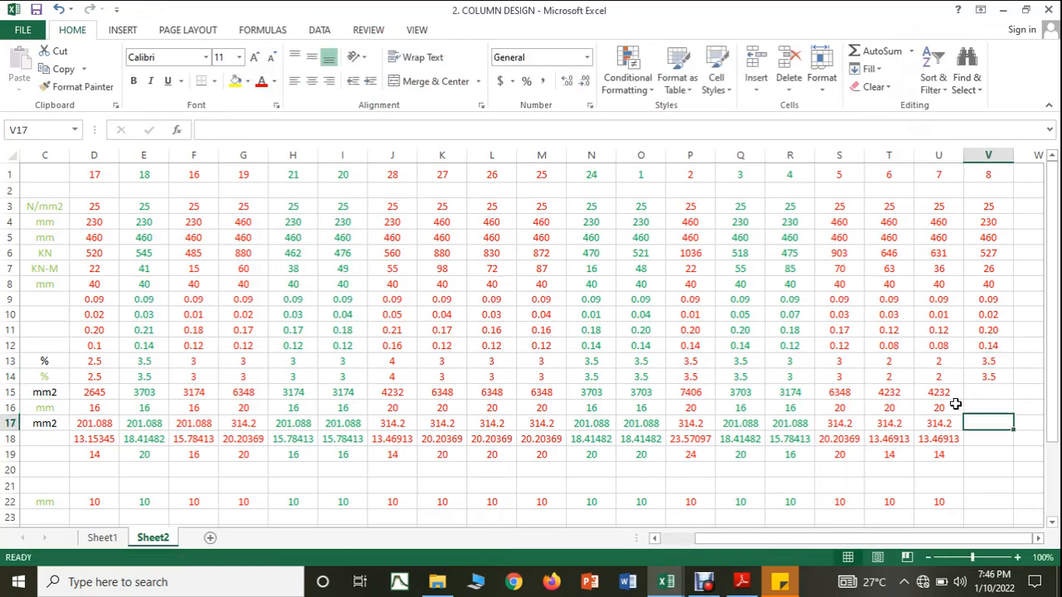
{"action": "left_click", "coordinate": [948, 394]}
{"action": "left_click_drag", "start_coordinate": [965, 400], "coordinate": [1000, 395]}
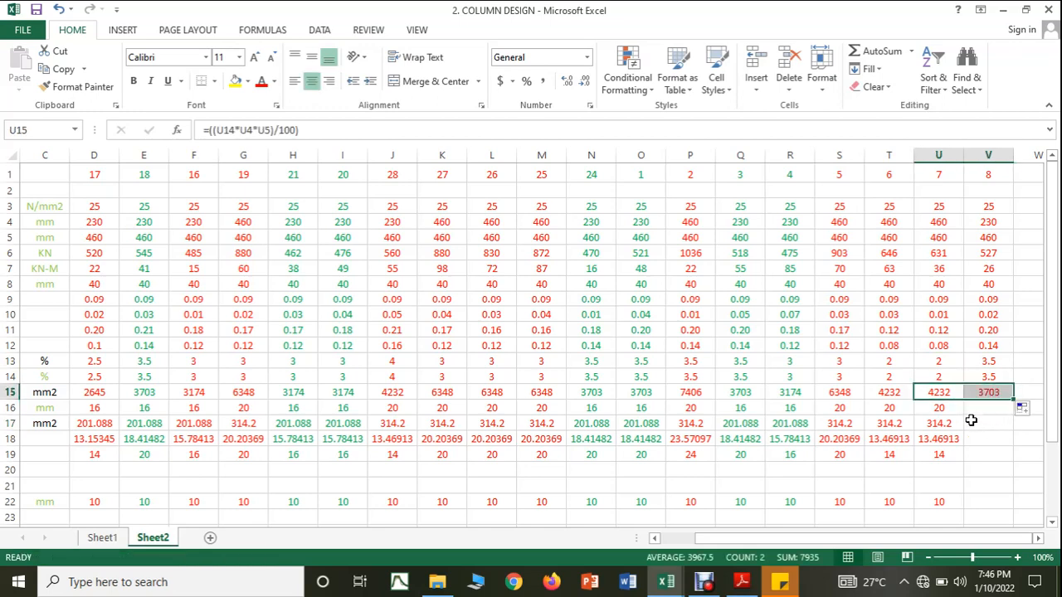
Step: Set column 8's bar diameter to 20 mm in V16 and copy the U17 and U18 formulas into V17 and V18
{"action": "left_click", "coordinate": [946, 407]}
{"action": "left_click", "coordinate": [990, 408]}
{"action": "type", "text": "20"}
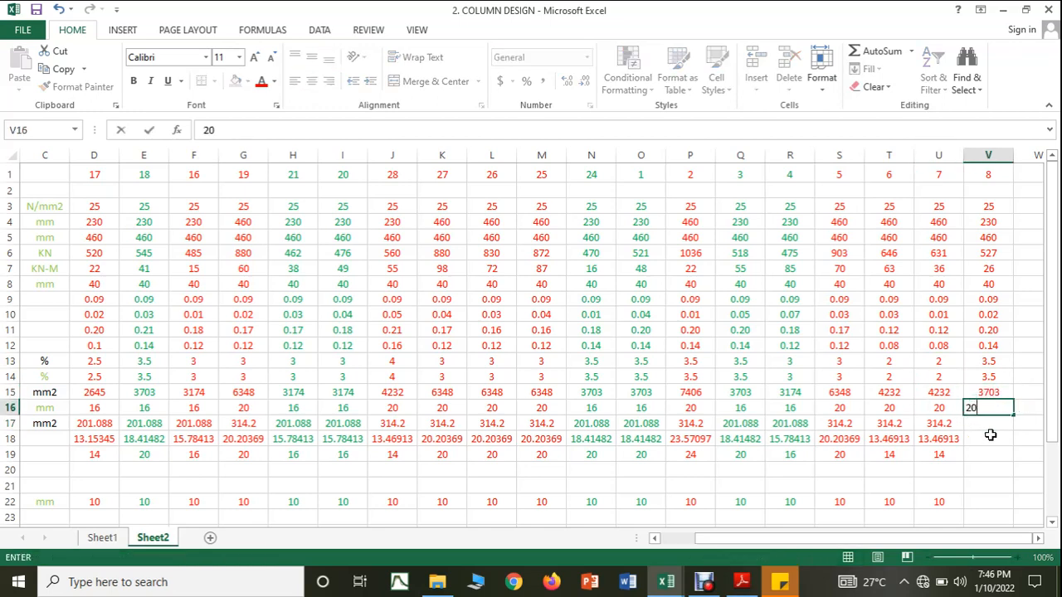
{"action": "left_click", "coordinate": [960, 425]}
{"action": "left_click_drag", "start_coordinate": [961, 426], "coordinate": [986, 449]}
{"action": "left_click", "coordinate": [955, 441]}
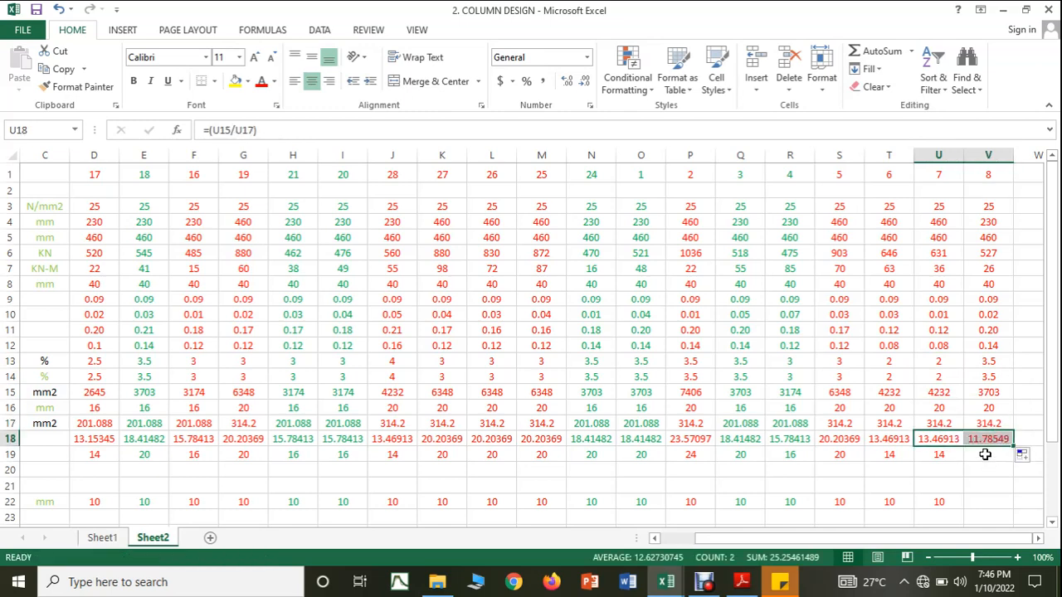
Step: Enter 12 as column 8's number of bars in V19 and 10 mm as its tie diameter in V22
{"action": "left_click", "coordinate": [986, 453]}
{"action": "type", "text": "12"}
{"action": "left_click", "coordinate": [989, 484]}
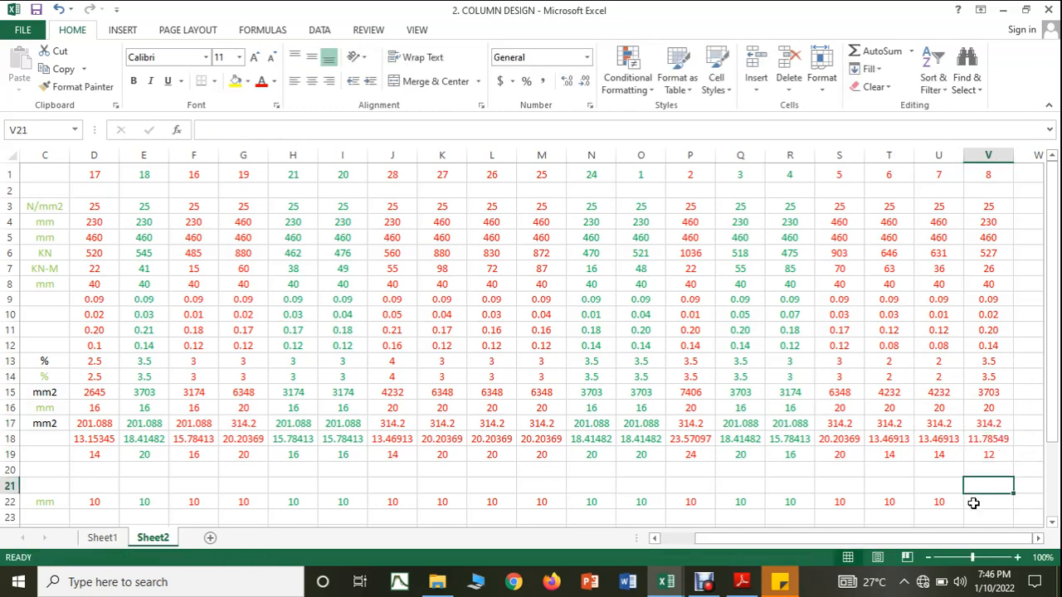
{"action": "left_click", "coordinate": [973, 503]}
{"action": "type", "text": "10"}
Step: Copy the tie spacing formulas from U24:U28 into V24:V28 and enter 200 mm as column 8's provided spacing in V29
{"action": "scroll", "coordinate": [973, 503], "scroll_direction": "down", "scroll_amount": 2}
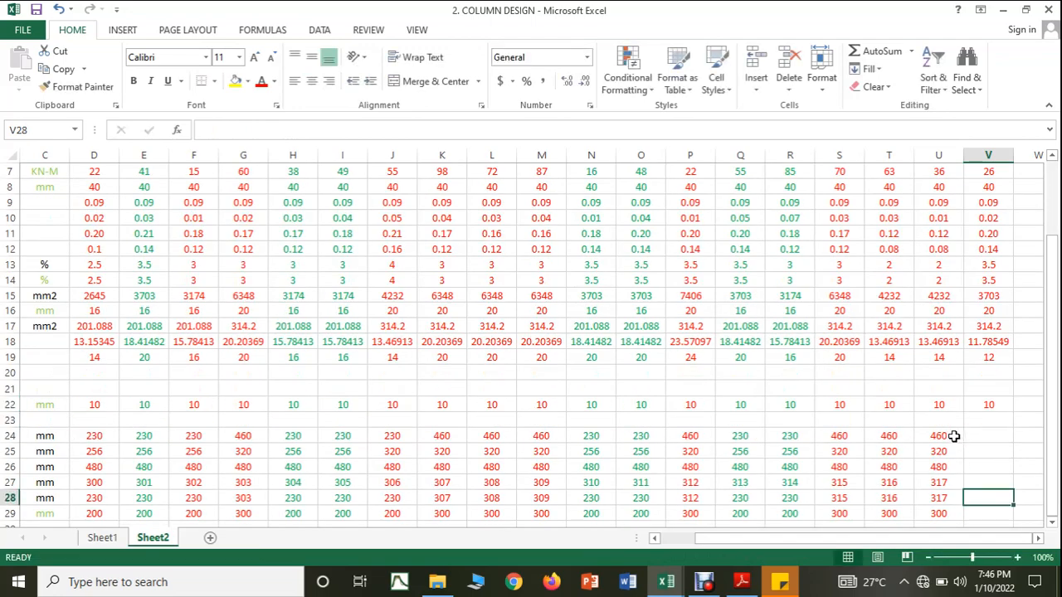
{"action": "left_click_drag", "start_coordinate": [949, 434], "coordinate": [1000, 499]}
{"action": "scroll", "coordinate": [999, 499], "scroll_direction": "down", "scroll_amount": 1}
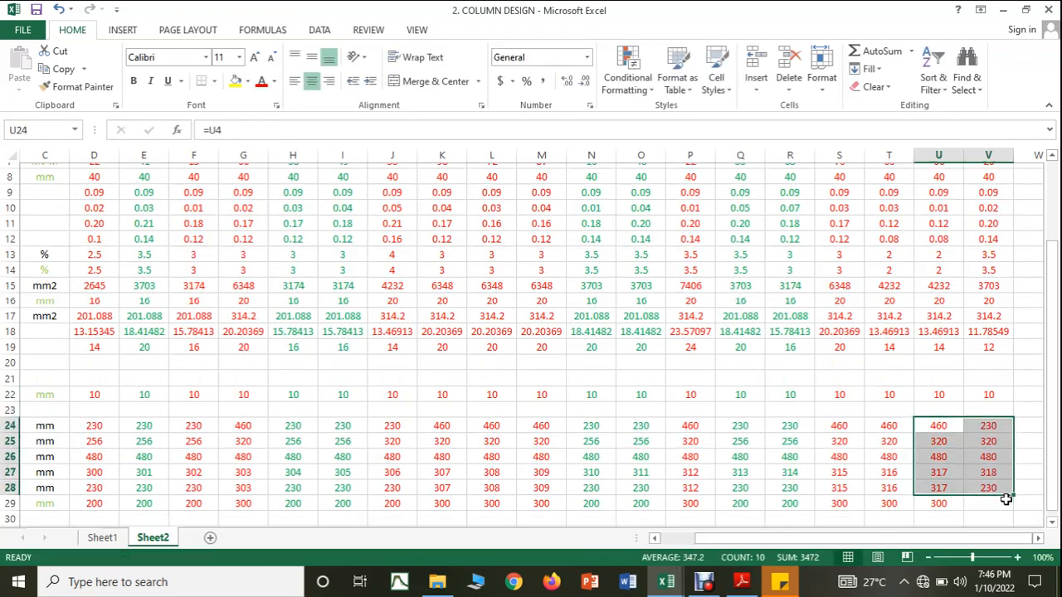
{"action": "left_click", "coordinate": [990, 467]}
{"action": "type", "text": "200"}
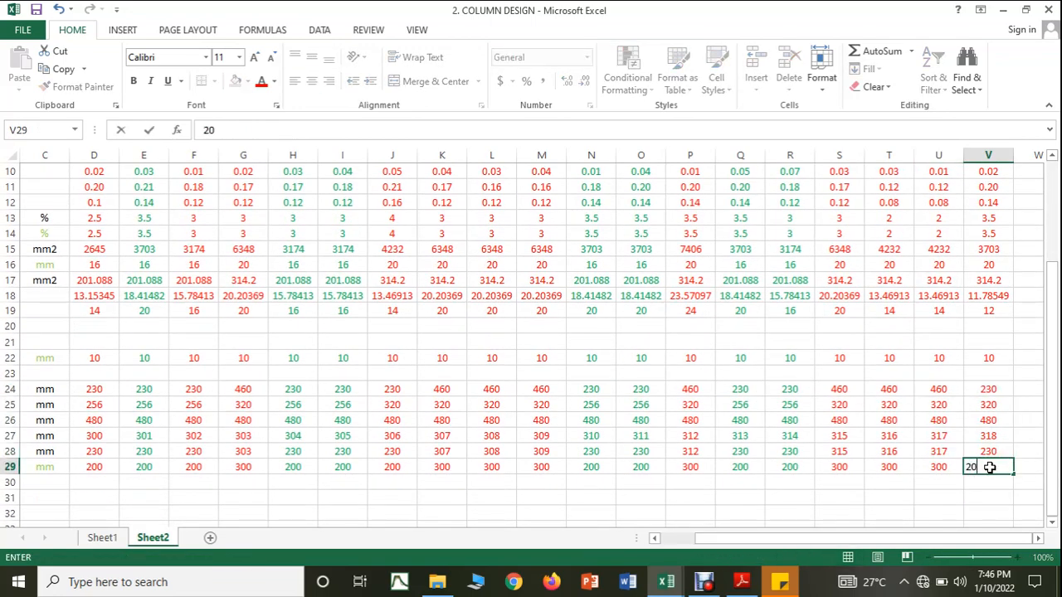
{"action": "left_click", "coordinate": [985, 509]}
{"action": "scroll", "coordinate": [985, 510], "scroll_direction": "up", "scroll_amount": 3}
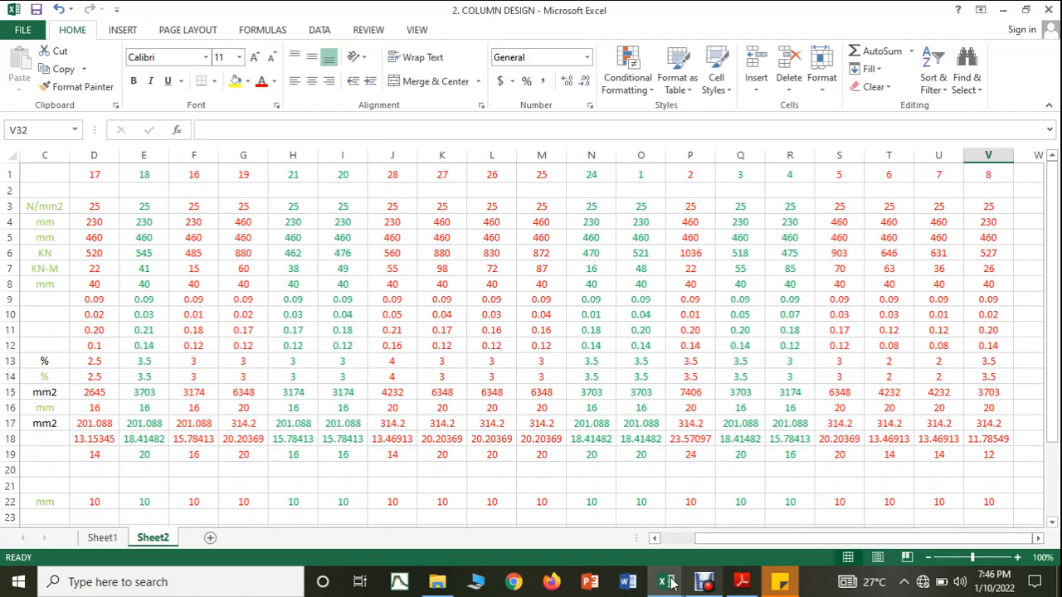
Step: Switch to the COLUMN FORCES workbook and color column C8's row text red to mark it as designed
{"action": "mouse_move", "coordinate": [666, 582]}
{"action": "left_click", "coordinate": [708, 542]}
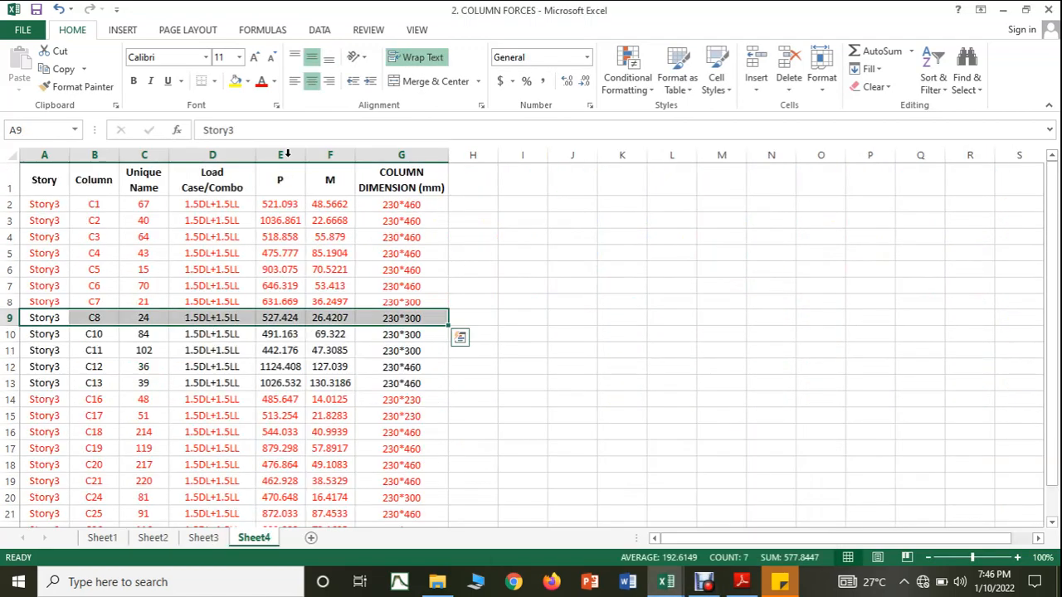
{"action": "left_click", "coordinate": [262, 80]}
{"action": "left_click", "coordinate": [622, 273]}
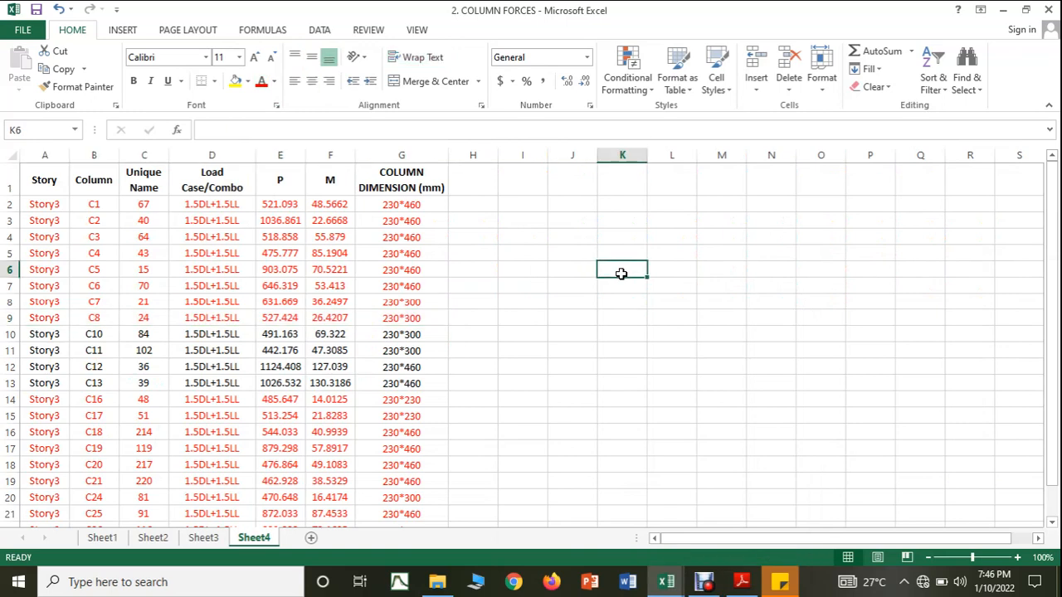
Step: Look up column C10's axial force, moment and dimensions in COLUMN FORCES, and return to COLUMN DESIGN
{"action": "left_click", "coordinate": [668, 587]}
{"action": "left_click", "coordinate": [631, 535]}
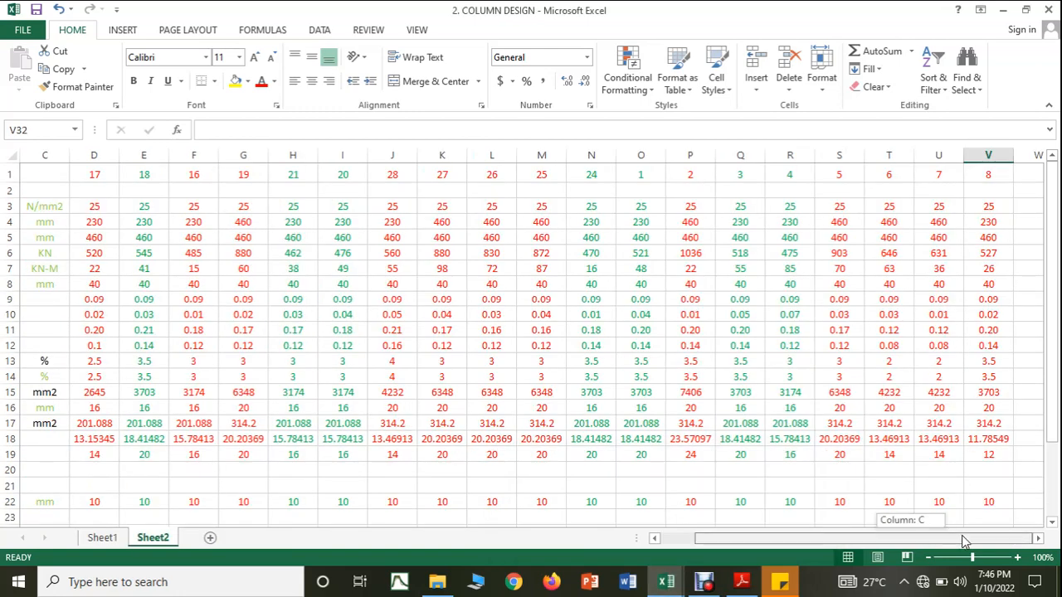
{"action": "left_click", "coordinate": [1037, 539]}
{"action": "left_click", "coordinate": [1036, 539]}
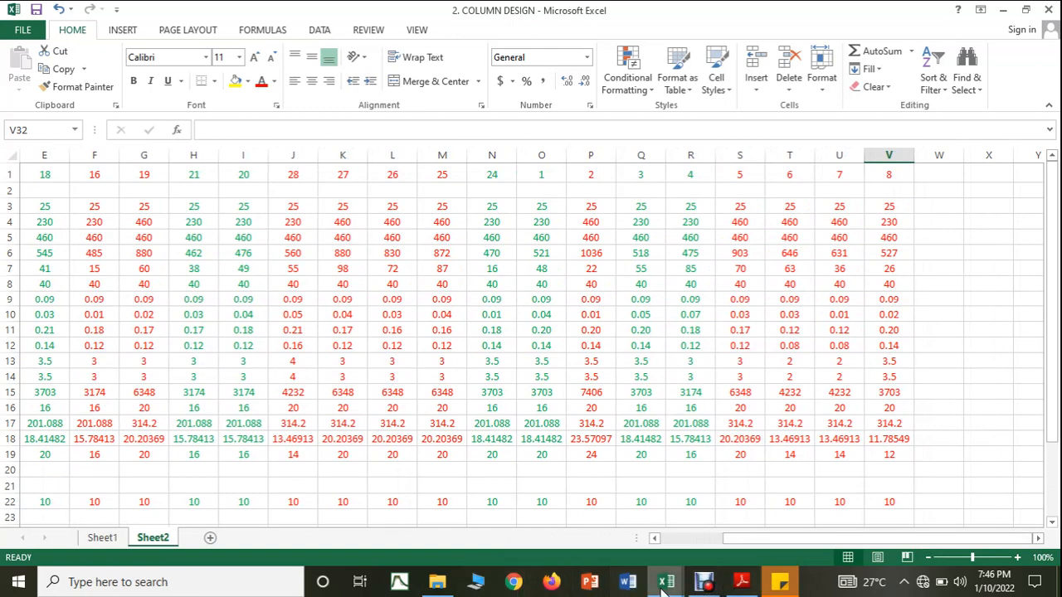
{"action": "mouse_move", "coordinate": [666, 582]}
{"action": "left_click", "coordinate": [687, 547]}
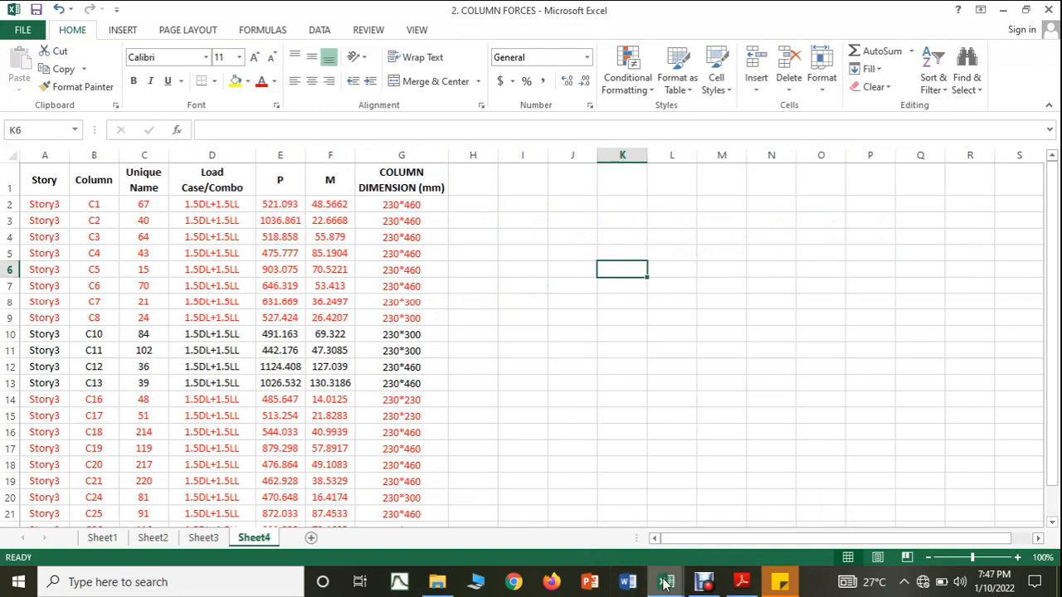
{"action": "mouse_move", "coordinate": [666, 582]}
{"action": "left_click", "coordinate": [628, 547]}
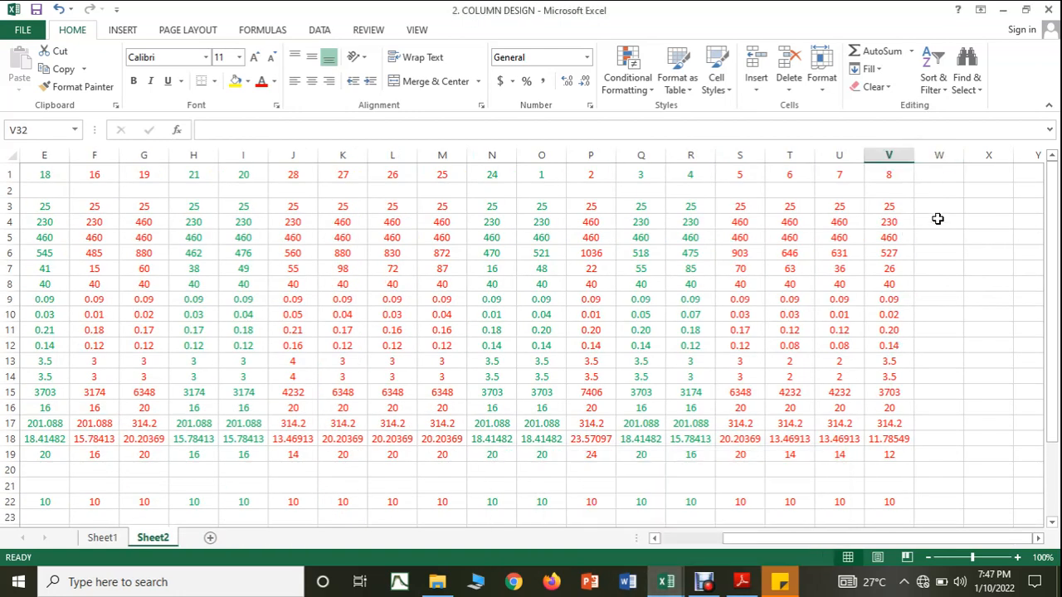
Step: Enter column 10's axial force of 491 kN in W6 and its moment of 69 kN-m in W7
{"action": "left_click", "coordinate": [929, 252]}
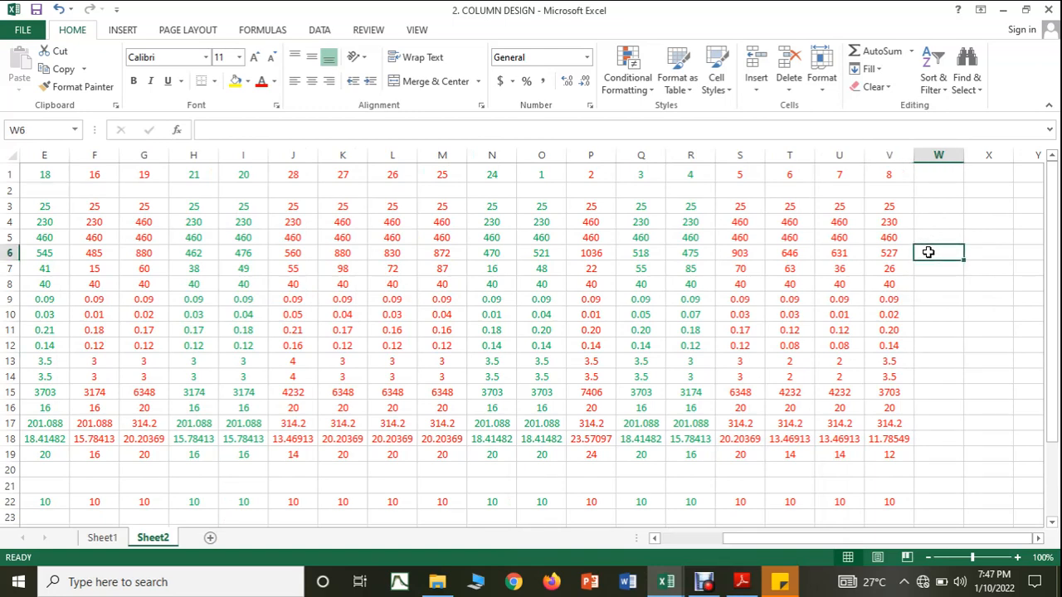
{"action": "type", "text": "491"}
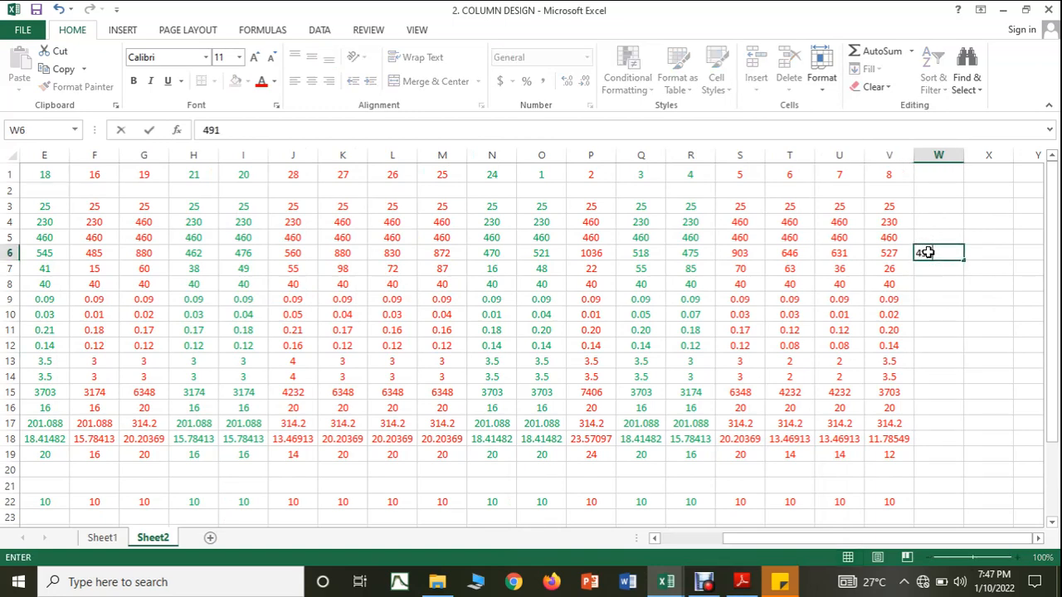
{"action": "key", "text": "Return"}
{"action": "type", "text": "69"}
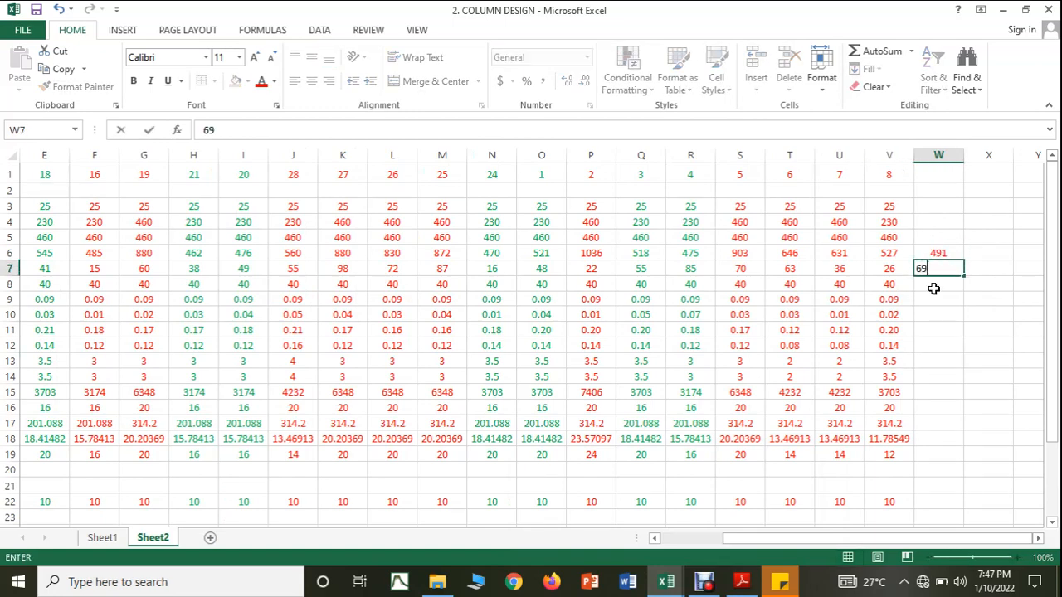
{"action": "key", "text": "Return"}
Step: Label W1 as column 10 and enter 25 N/mm2 in W3, 230 mm in W4 and 300 mm in W5
{"action": "left_click", "coordinate": [936, 174]}
{"action": "type", "text": "10"}
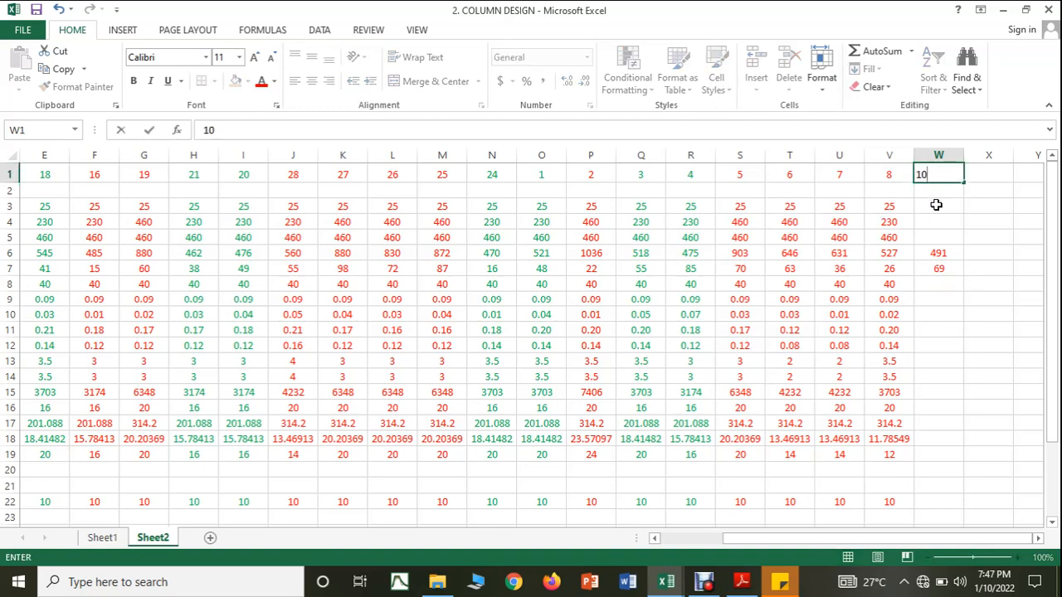
{"action": "left_click", "coordinate": [936, 205]}
{"action": "type", "text": "25"}
{"action": "left_click", "coordinate": [936, 225]}
{"action": "type", "text": "2"}
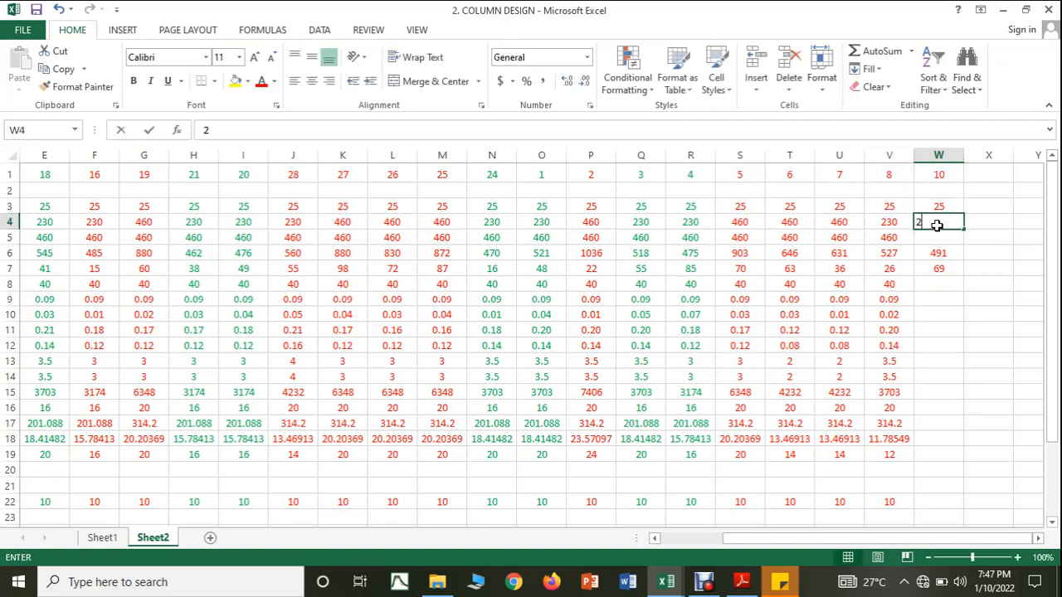
{"action": "type", "text": "30"}
{"action": "left_click", "coordinate": [938, 236]}
{"action": "type", "text": "300"}
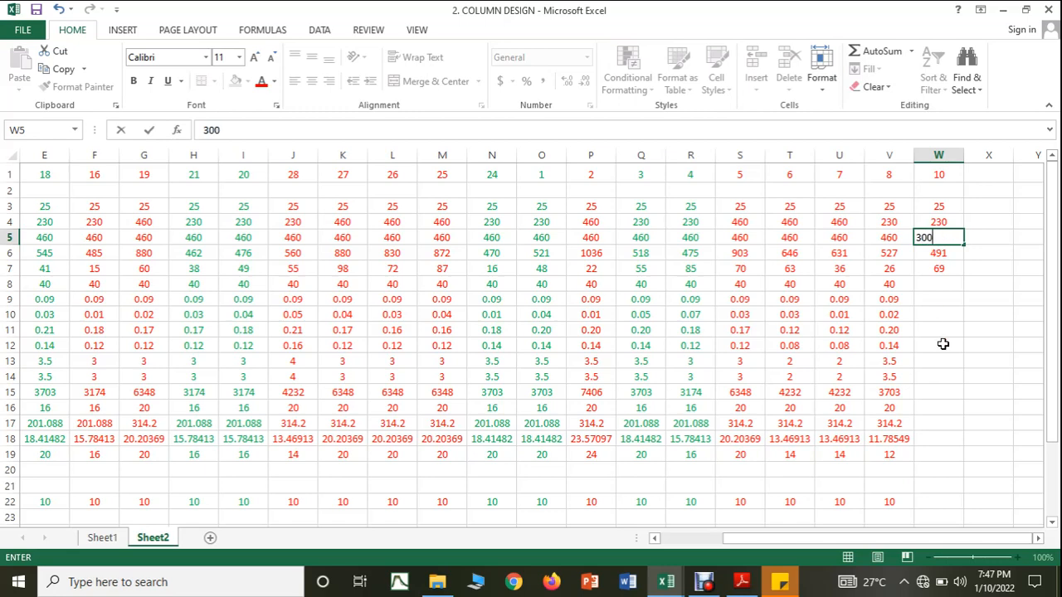
{"action": "left_click", "coordinate": [943, 344]}
Step: Enter a 40 mm cover for column 10 in W8 and copy the ratio formulas from V9:V11 into W9:W11
{"action": "left_click", "coordinate": [925, 285]}
{"action": "type", "text": "40"}
{"action": "left_click", "coordinate": [922, 328]}
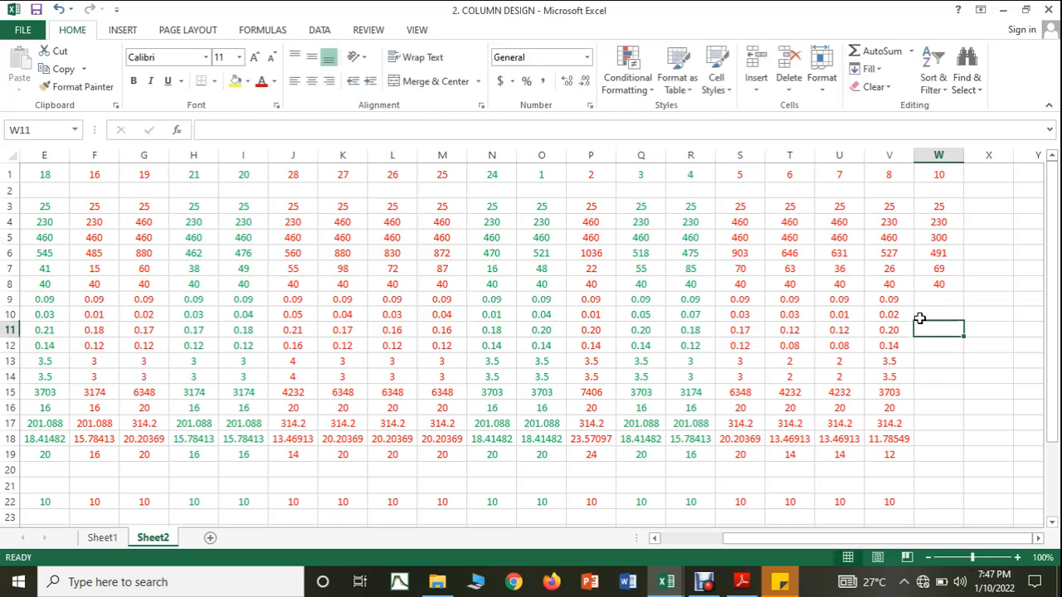
{"action": "left_click", "coordinate": [904, 302]}
{"action": "left_click_drag", "start_coordinate": [913, 306], "coordinate": [944, 333]}
{"action": "left_click", "coordinate": [894, 315]}
{"action": "left_click", "coordinate": [896, 333]}
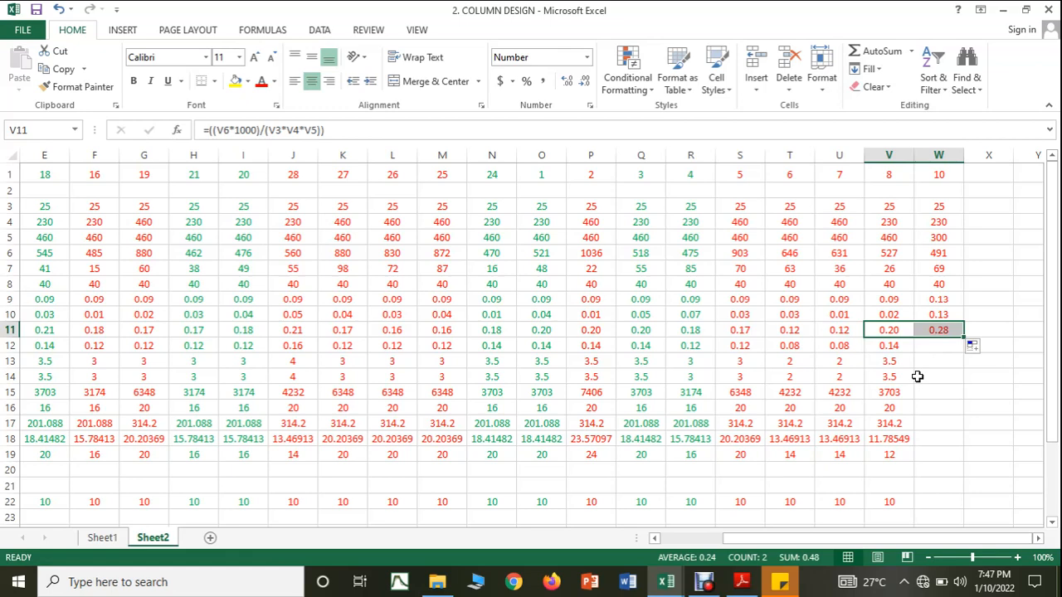
Step: Set column 10's longer dimension to 460 mm in W5
{"action": "left_click", "coordinate": [946, 239]}
{"action": "type", "text": "460"}
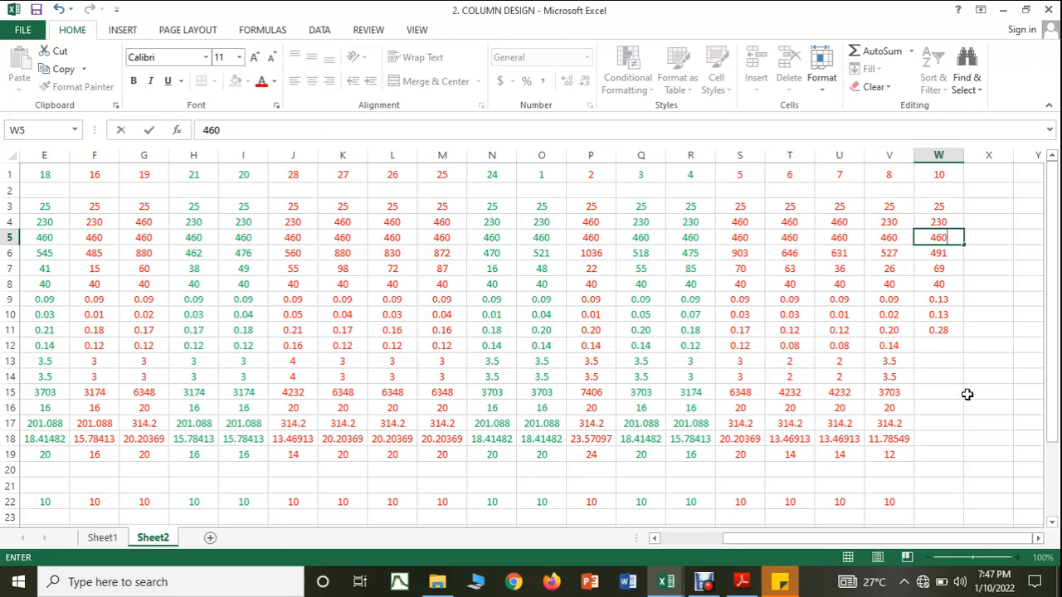
{"action": "left_click", "coordinate": [967, 395]}
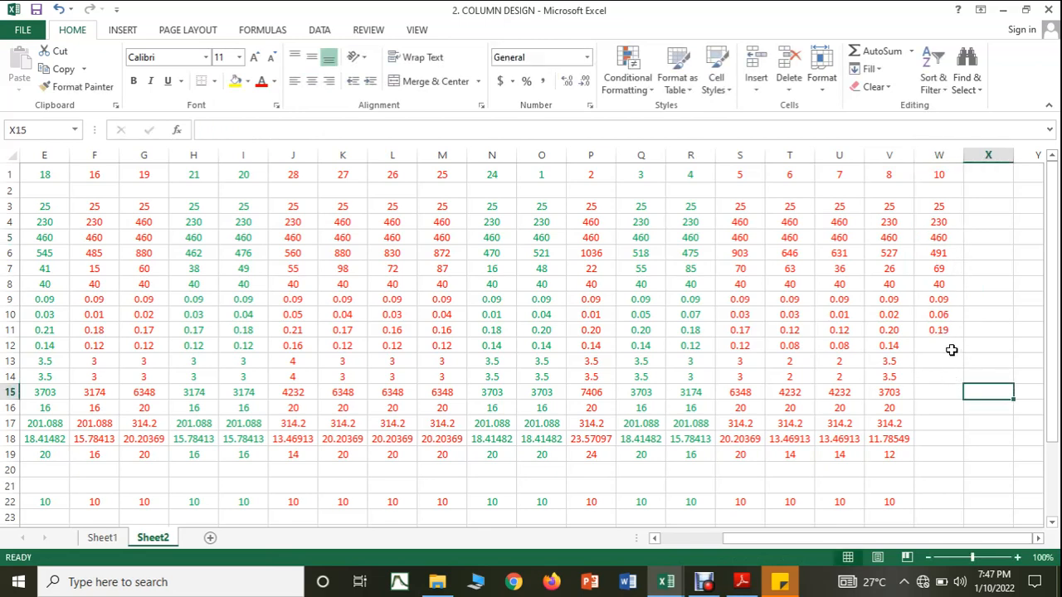
Step: Consult the SP16.pdf interaction chart for column 10's ratios, return to COLUMN DESIGN and enter 0.14 as P/fck in W12
{"action": "left_click", "coordinate": [742, 582]}
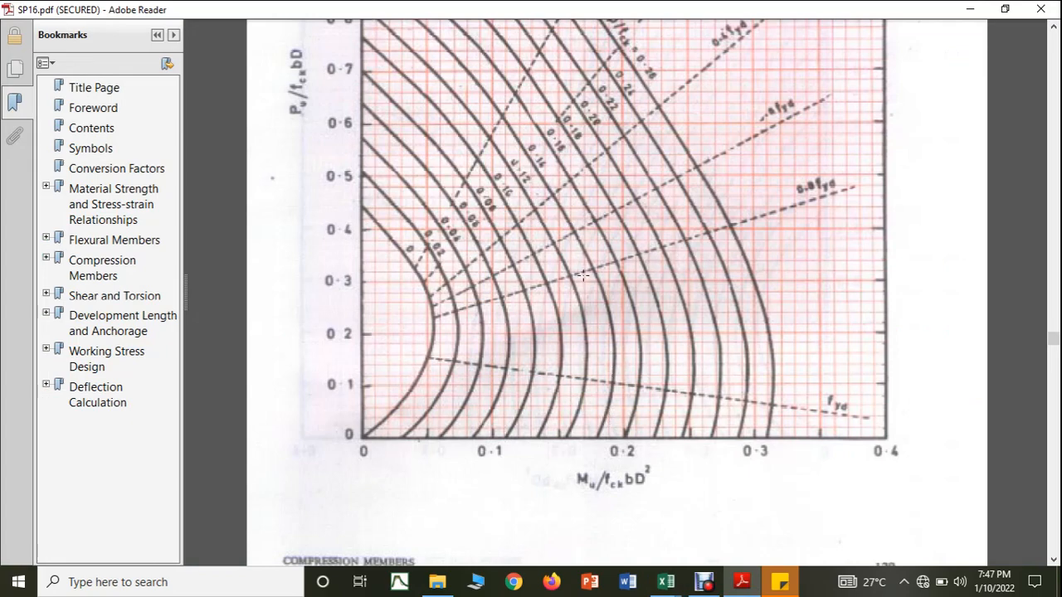
{"action": "mouse_move", "coordinate": [665, 581]}
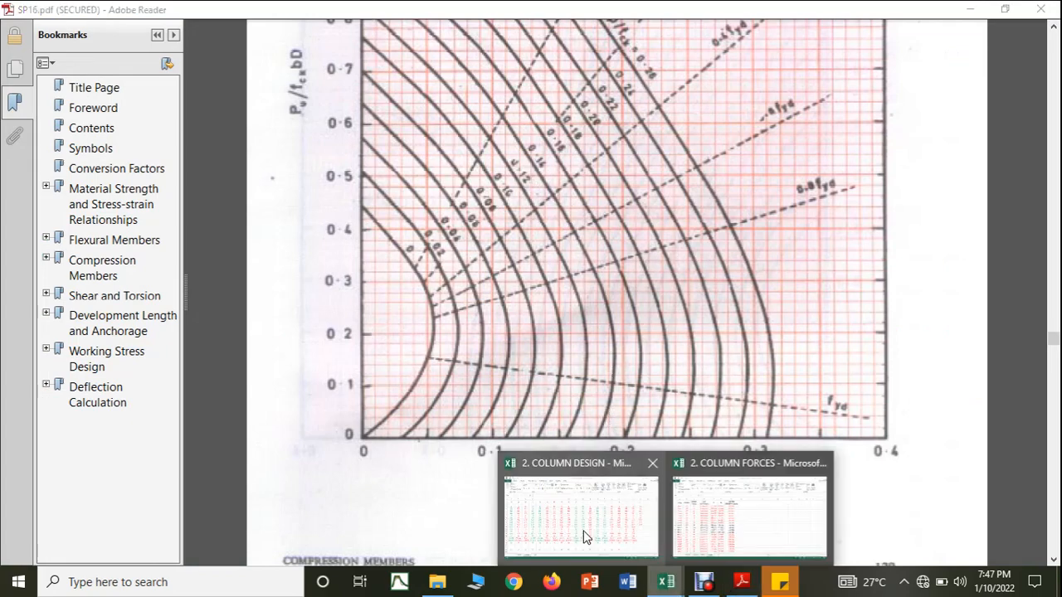
{"action": "left_click", "coordinate": [585, 531]}
{"action": "left_click", "coordinate": [934, 343]}
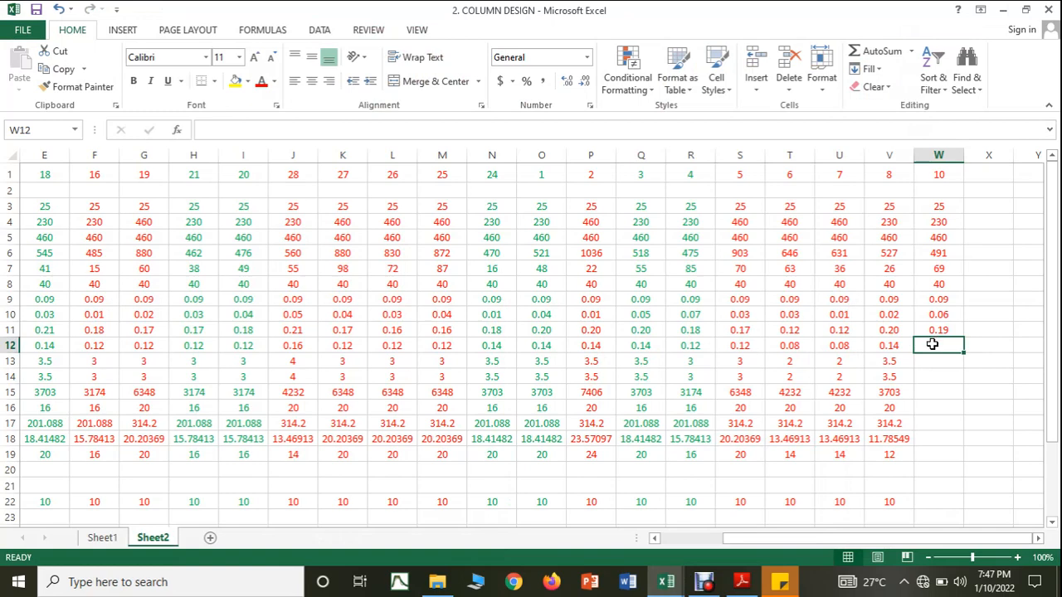
{"action": "type", "text": "0.14"}
{"action": "left_click", "coordinate": [949, 403]}
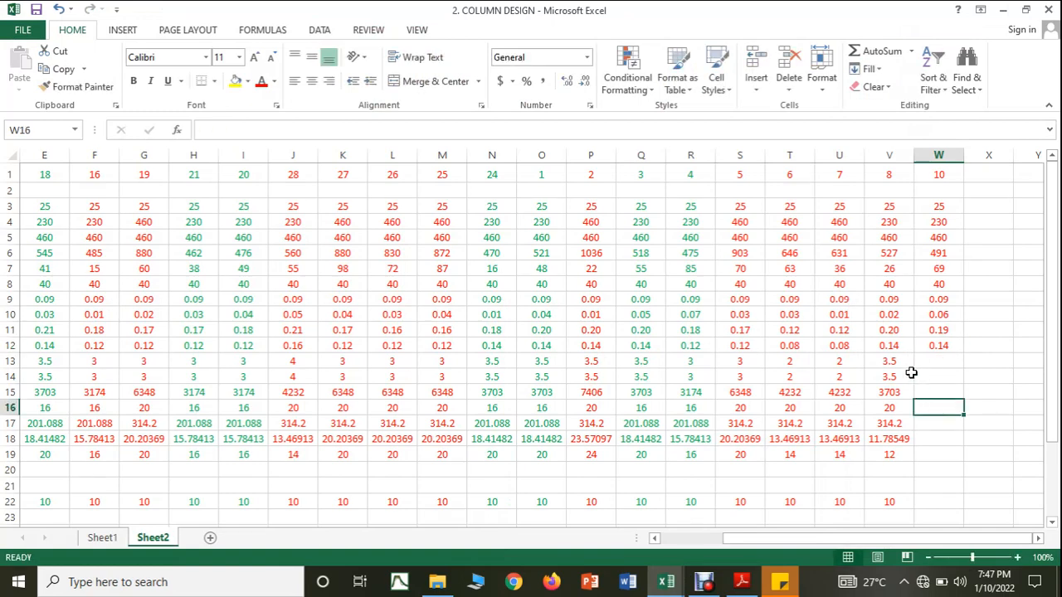
Step: Copy the steel percentage formula from V13 into W13 and enter 3.5 as column 10's provided percentage in W14
{"action": "left_click", "coordinate": [898, 363]}
{"action": "left_click_drag", "start_coordinate": [914, 370], "coordinate": [939, 365]}
{"action": "left_click", "coordinate": [936, 376]}
{"action": "type", "text": "3.5"}
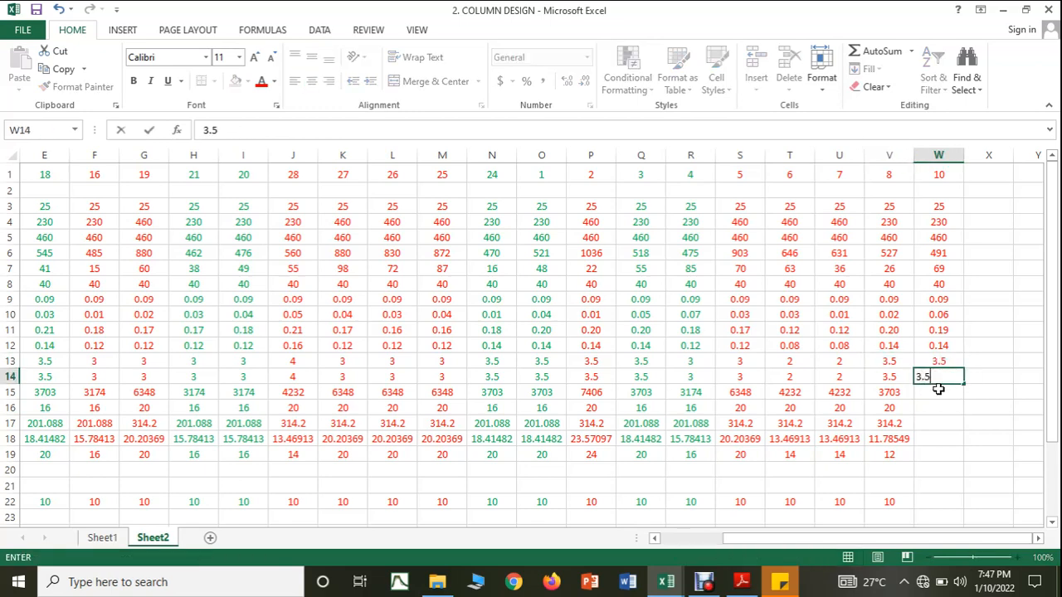
{"action": "left_click", "coordinate": [937, 398]}
Step: Copy the steel area formula from V15 into W15 and set column 10's bar diameter to 20 mm in W16
{"action": "left_click", "coordinate": [903, 396]}
{"action": "left_click_drag", "start_coordinate": [916, 399], "coordinate": [939, 397]}
{"action": "left_click", "coordinate": [933, 407]}
{"action": "type", "text": "20"}
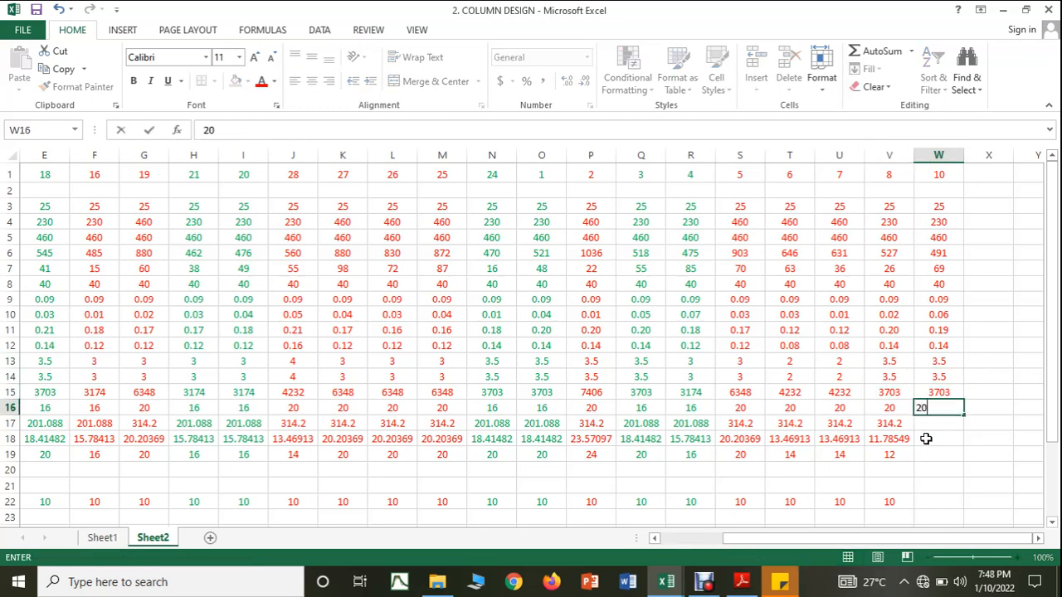
{"action": "left_click", "coordinate": [927, 437]}
Step: Copy the single-bar area and required bar count formulas from V17:V18 into W17:W18 for column 10
{"action": "left_click", "coordinate": [903, 429]}
{"action": "left_click_drag", "start_coordinate": [914, 431], "coordinate": [946, 444]}
{"action": "left_click", "coordinate": [904, 439]}
Step: Enter 12 as column 10's number of bars in W19 and 10 mm as its tie diameter in W22
{"action": "left_click", "coordinate": [940, 455]}
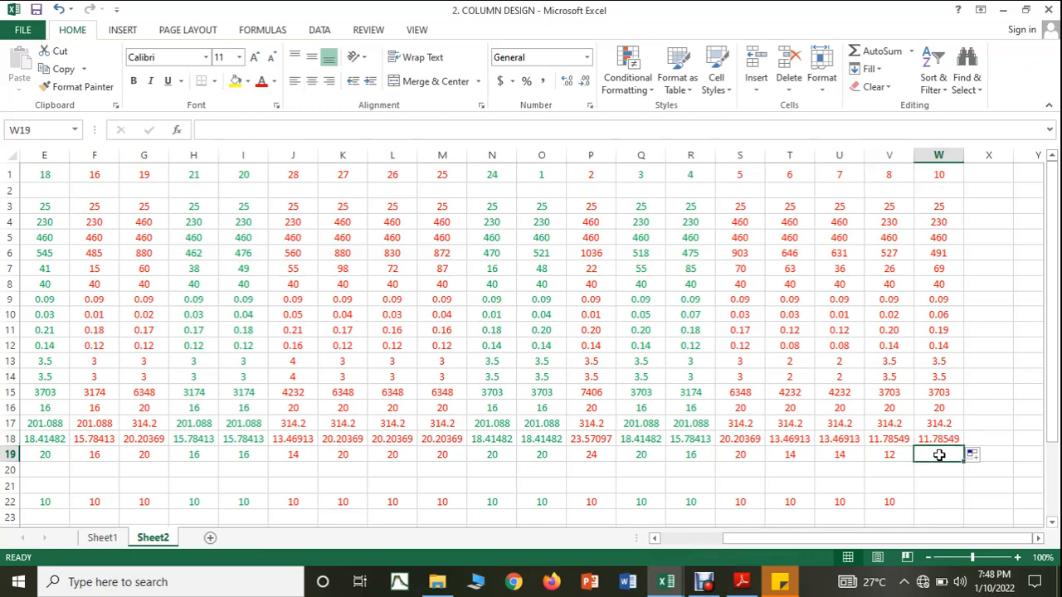
{"action": "type", "text": "12"}
{"action": "left_click", "coordinate": [946, 501]}
{"action": "type", "text": "10"}
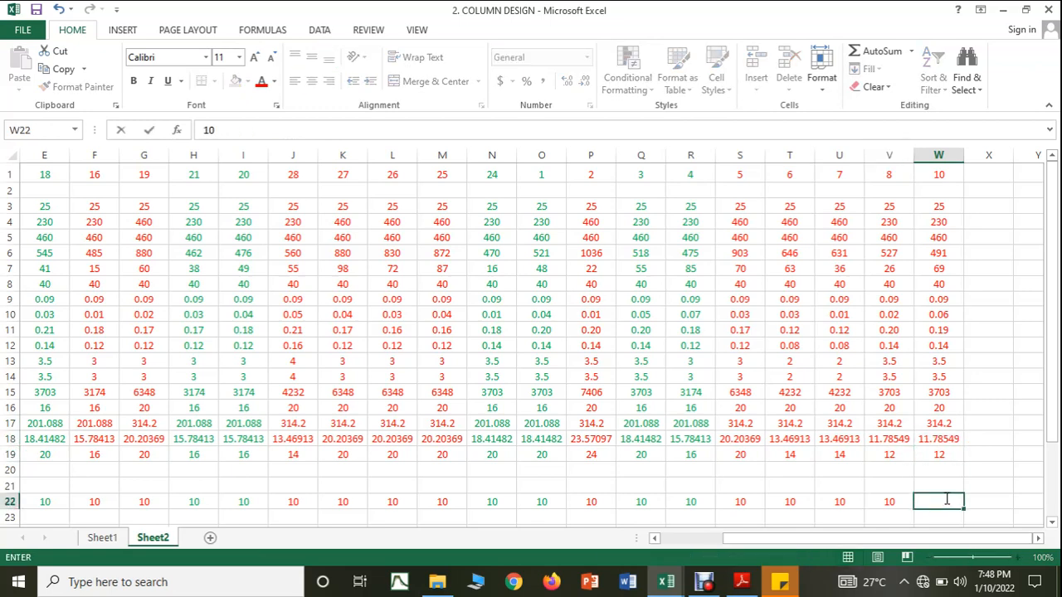
Step: Copy the tie spacing formulas from V24:V28 into W24:W28 and enter 200 mm as column 10's provided spacing in W29
{"action": "scroll", "coordinate": [882, 395], "scroll_direction": "down", "scroll_amount": 3}
{"action": "left_click", "coordinate": [885, 388]}
{"action": "left_click_drag", "start_coordinate": [890, 418], "coordinate": [949, 476]}
{"action": "left_click", "coordinate": [944, 467]}
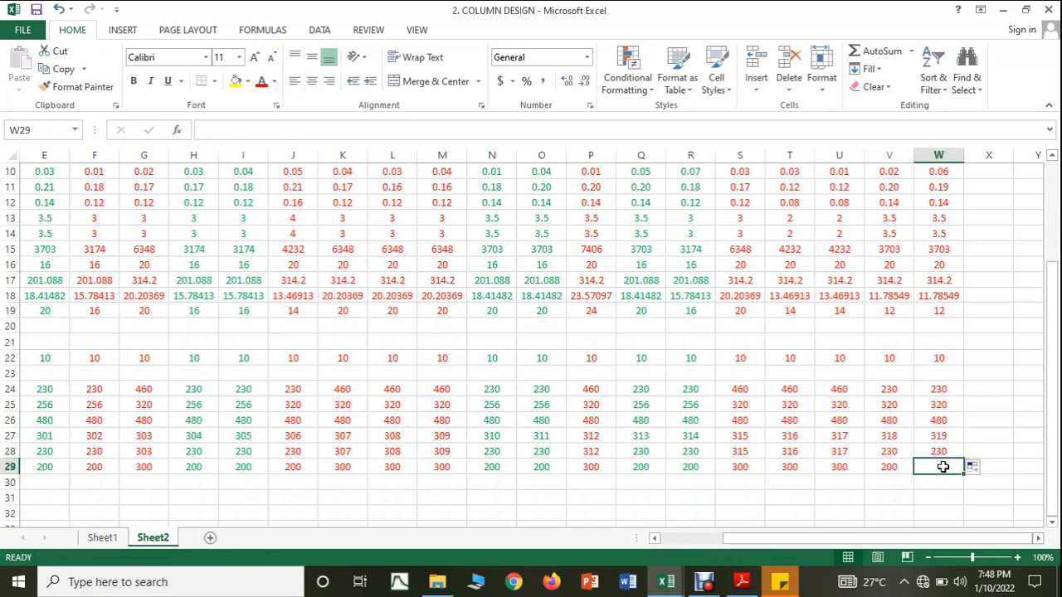
{"action": "type", "text": "200"}
{"action": "left_click", "coordinate": [944, 498]}
{"action": "scroll", "coordinate": [946, 515], "scroll_direction": "up", "scroll_amount": 3}
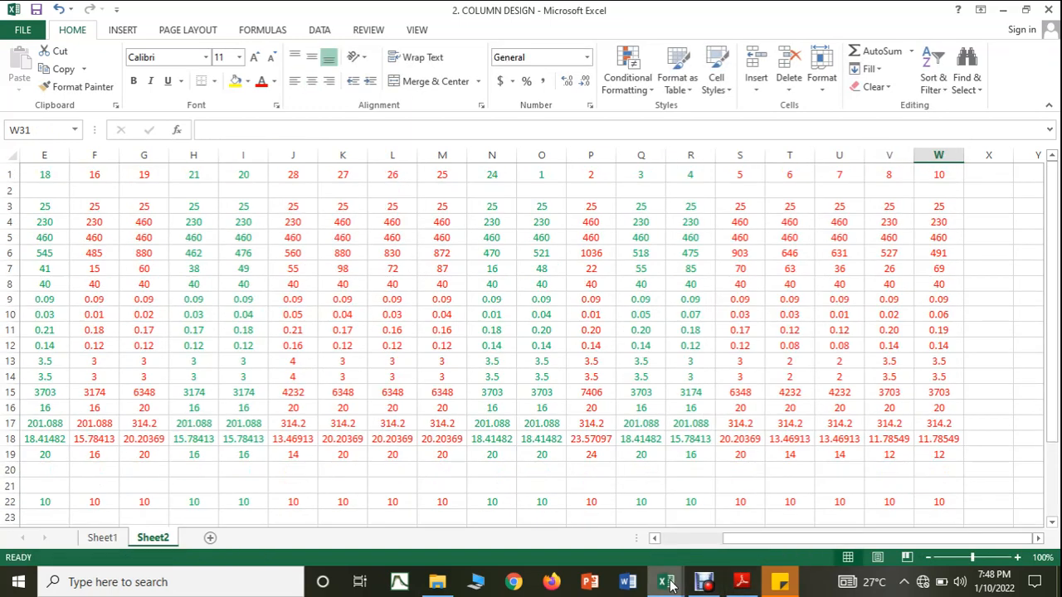
Step: In the COLUMN FORCES workbook, colour the C10 row A10:G10 with red font to mark it as designed
{"action": "mouse_move", "coordinate": [668, 582]}
{"action": "left_click", "coordinate": [711, 539]}
{"action": "left_click_drag", "start_coordinate": [59, 336], "coordinate": [381, 334]}
{"action": "left_click", "coordinate": [259, 83]}
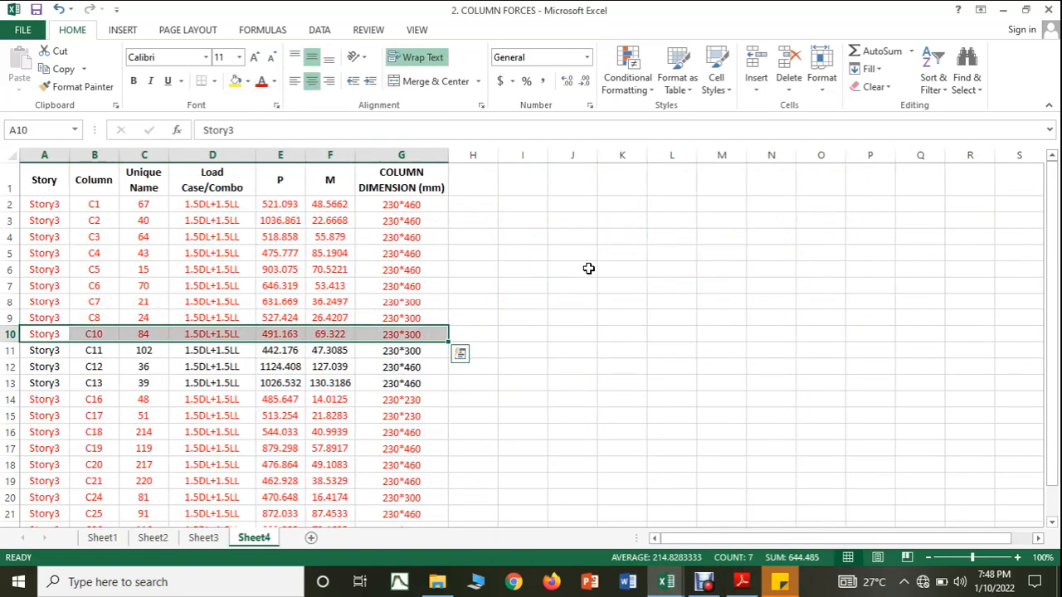
{"action": "left_click", "coordinate": [591, 267]}
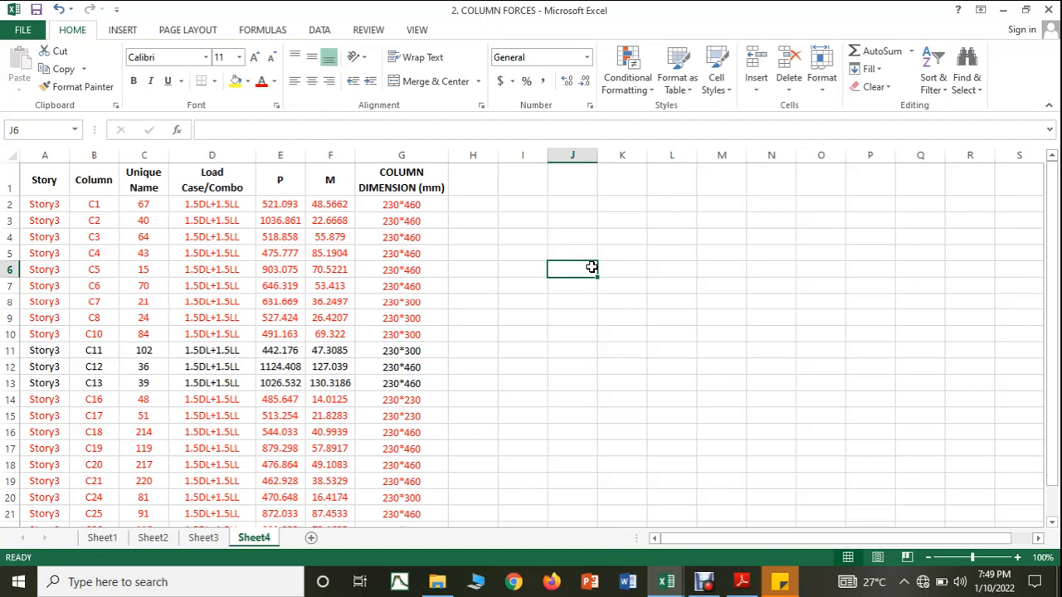
{"action": "left_click", "coordinate": [544, 427]}
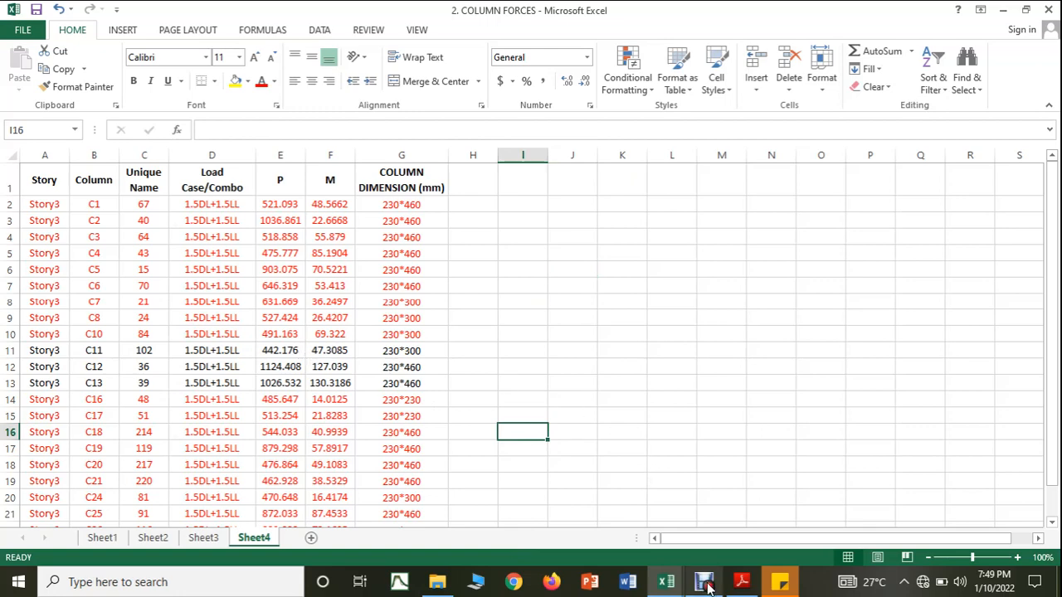
Step: In the COLUMN DESIGN workbook, enter column 11's axial load 442, moment 47 and cover 40 in X6:X8
{"action": "left_click", "coordinate": [651, 573]}
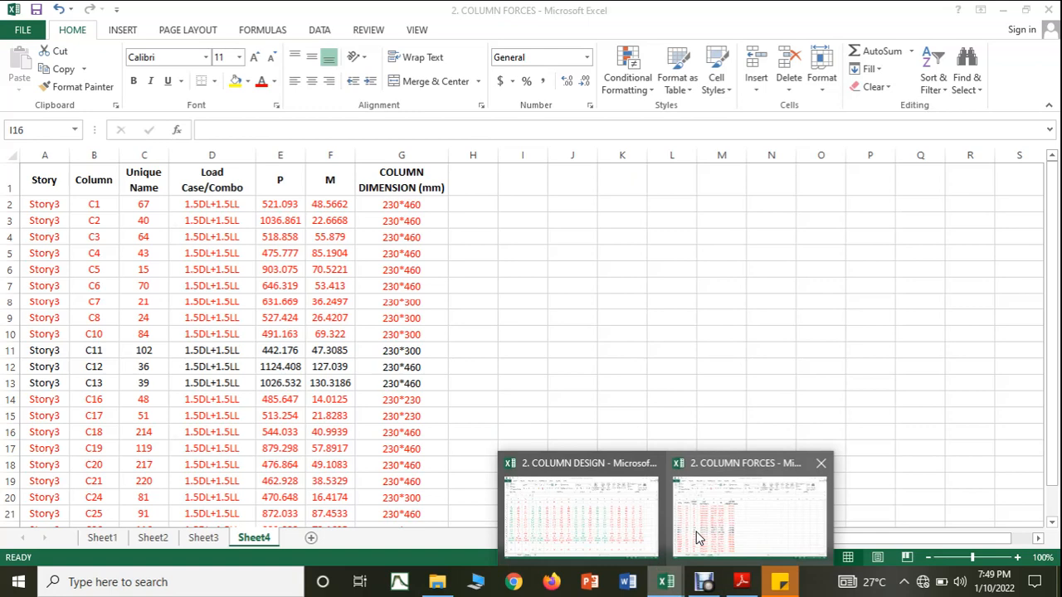
{"action": "left_click", "coordinate": [640, 531]}
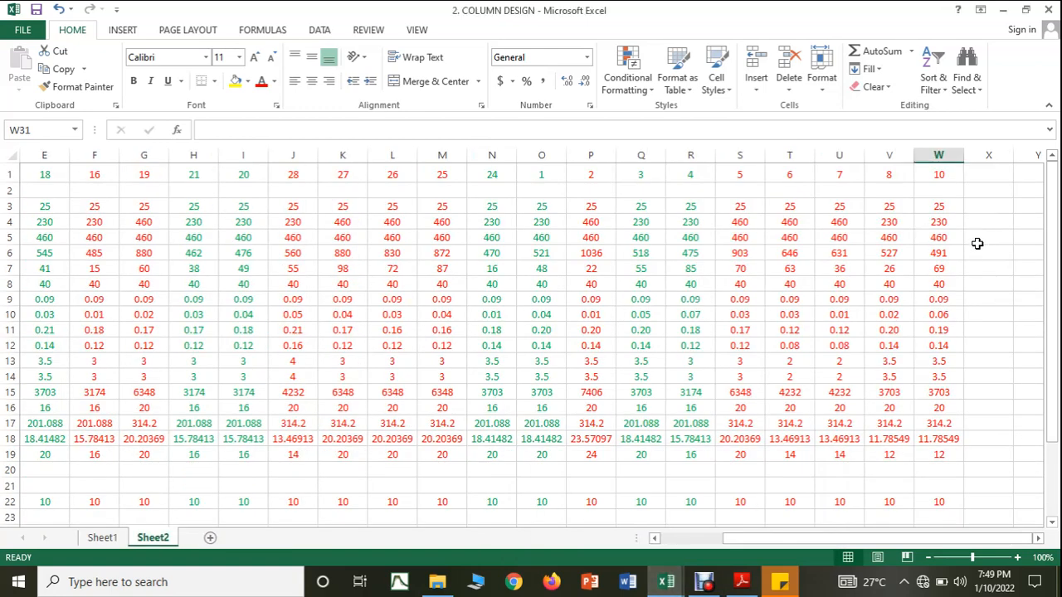
{"action": "left_click", "coordinate": [976, 249]}
{"action": "type", "text": "442"}
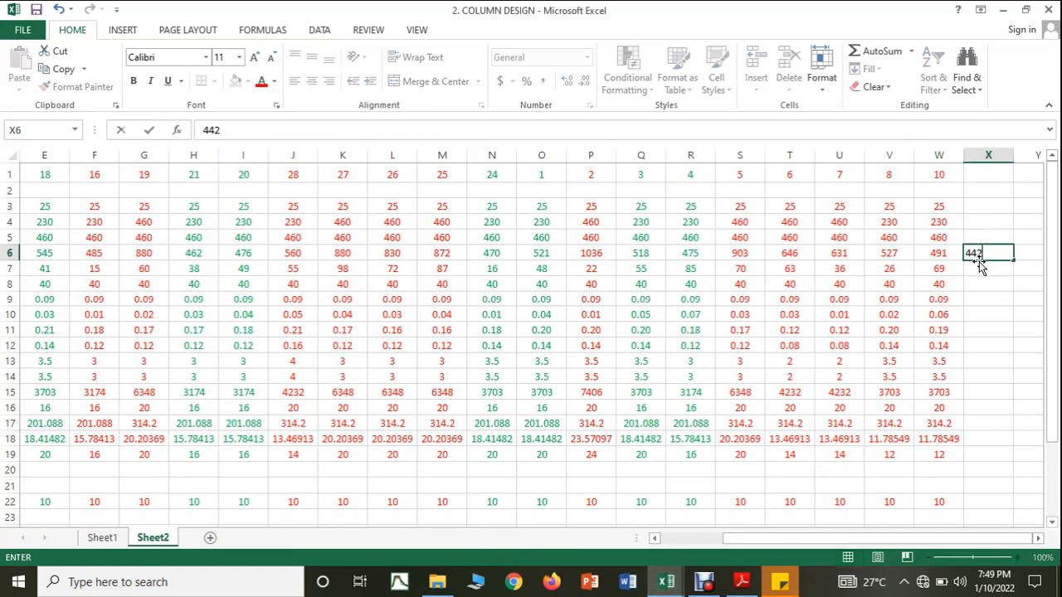
{"action": "key", "text": "Return"}
{"action": "type", "text": "47"}
{"action": "key", "text": "Return"}
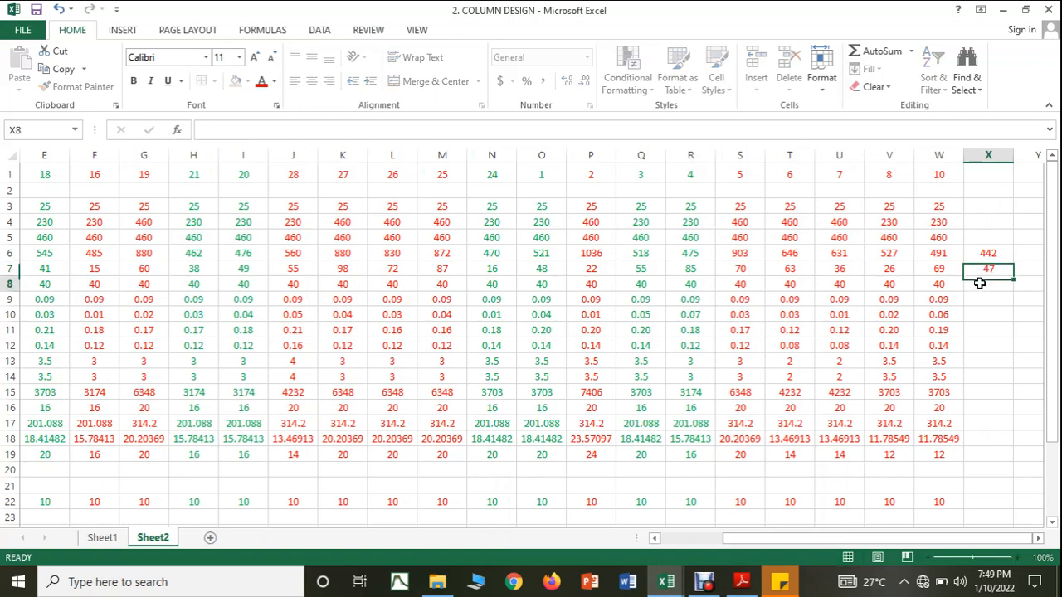
{"action": "type", "text": "40"}
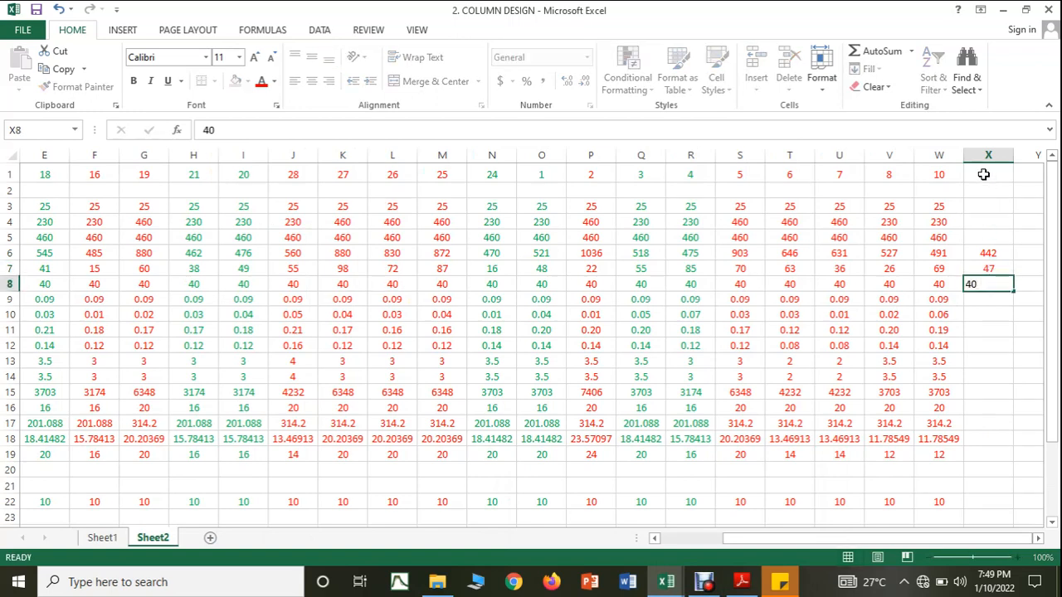
Step: Label X1 as column 11 and enter concrete grade 25, width 230 and depth 300 in X3:X5
{"action": "left_click", "coordinate": [984, 175]}
{"action": "type", "text": "11"}
{"action": "left_click", "coordinate": [984, 205]}
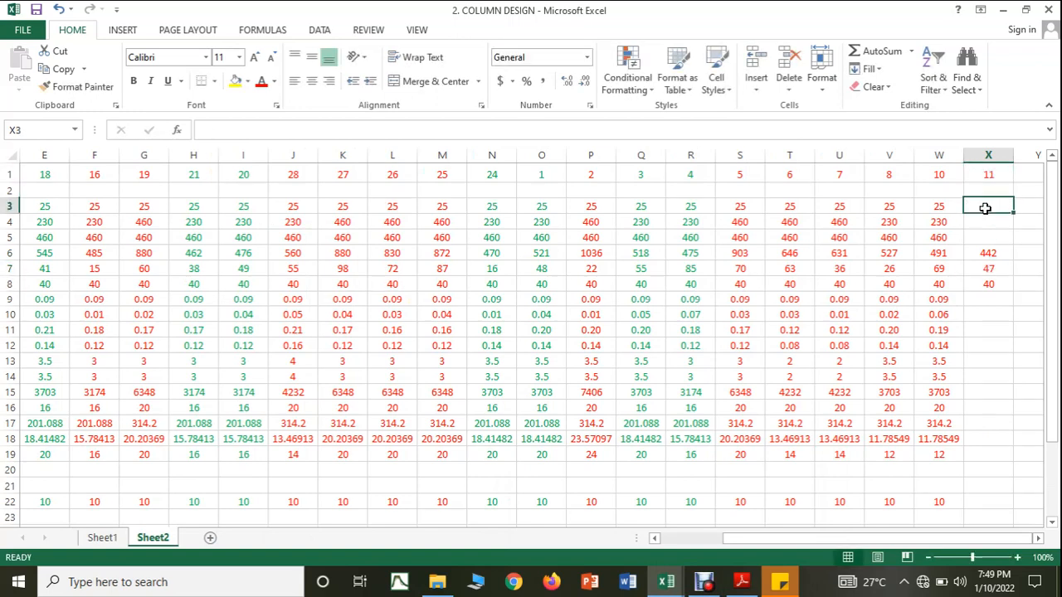
{"action": "type", "text": "25"}
{"action": "left_click", "coordinate": [987, 225]}
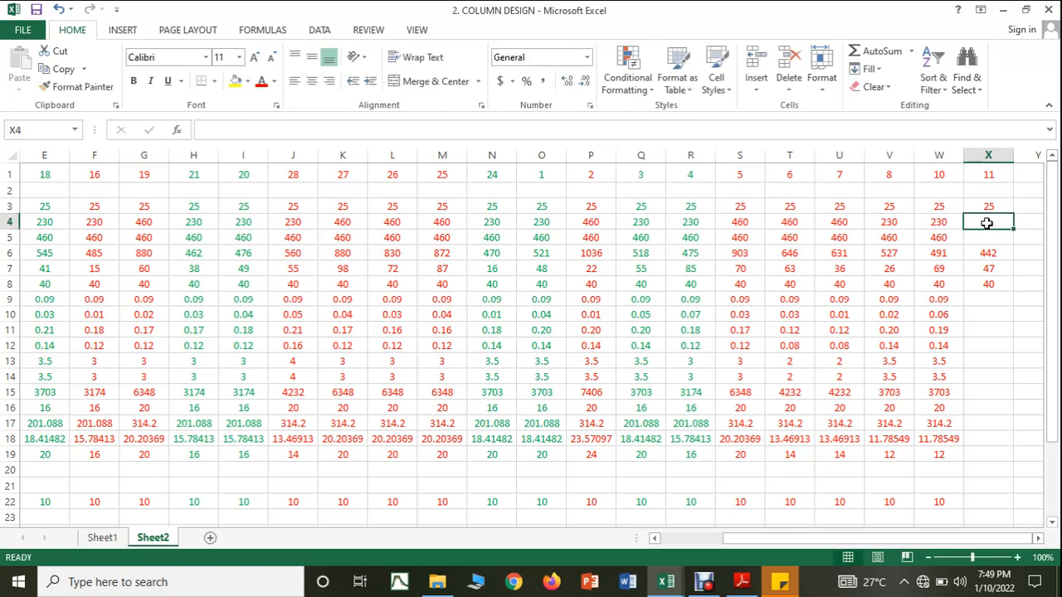
{"action": "type", "text": "230"}
{"action": "left_click", "coordinate": [990, 237]}
{"action": "type", "text": "300"}
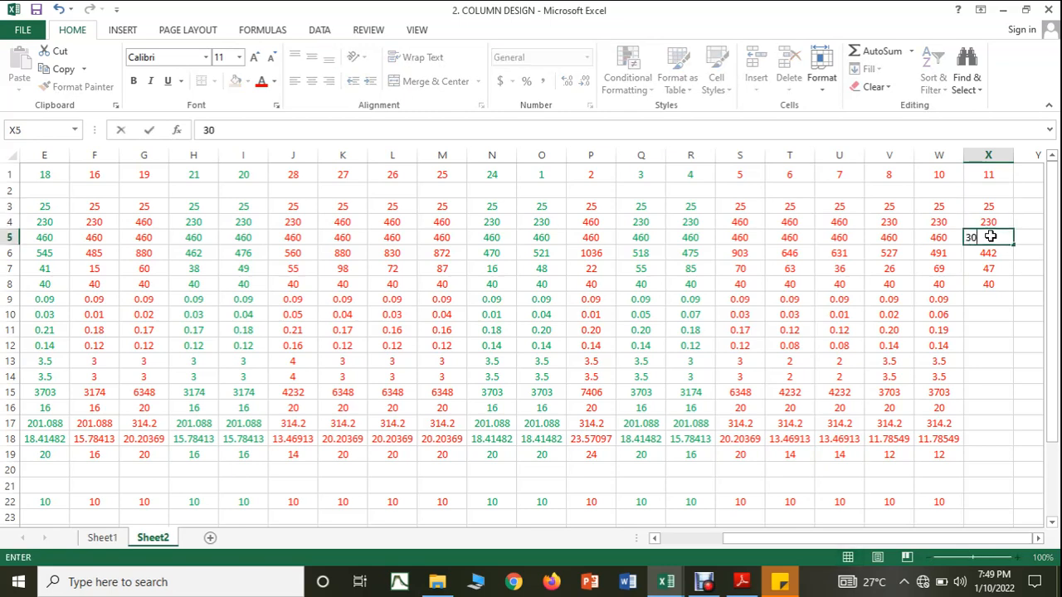
Step: Copy the cover, moment and axial load ratio formulas from W9:W11 into X9:X11 for column 11
{"action": "left_click", "coordinate": [995, 343]}
{"action": "left_click", "coordinate": [943, 301]}
{"action": "left_click_drag", "start_coordinate": [962, 306], "coordinate": [990, 344]}
{"action": "left_click", "coordinate": [954, 314]}
{"action": "left_click", "coordinate": [956, 331]}
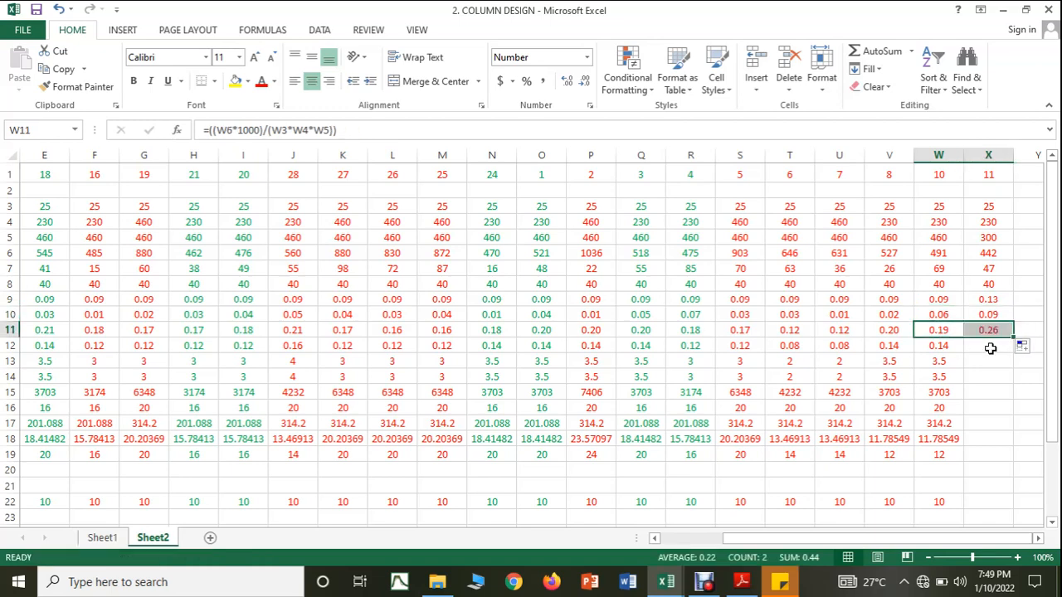
Step: Set column 11's depth in X5 to 460 mm
{"action": "left_click", "coordinate": [996, 237]}
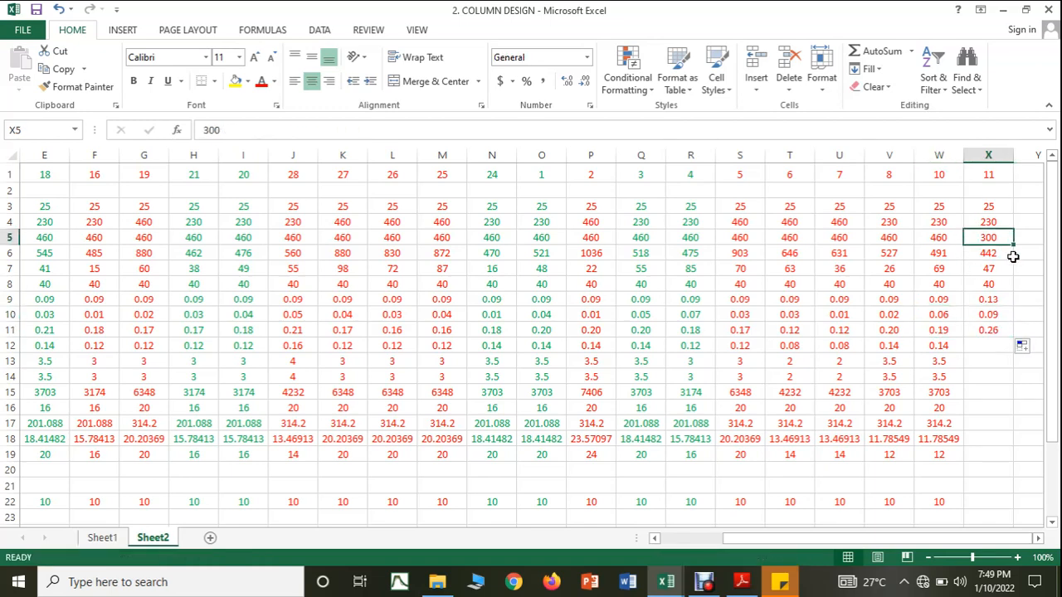
{"action": "type", "text": "460"}
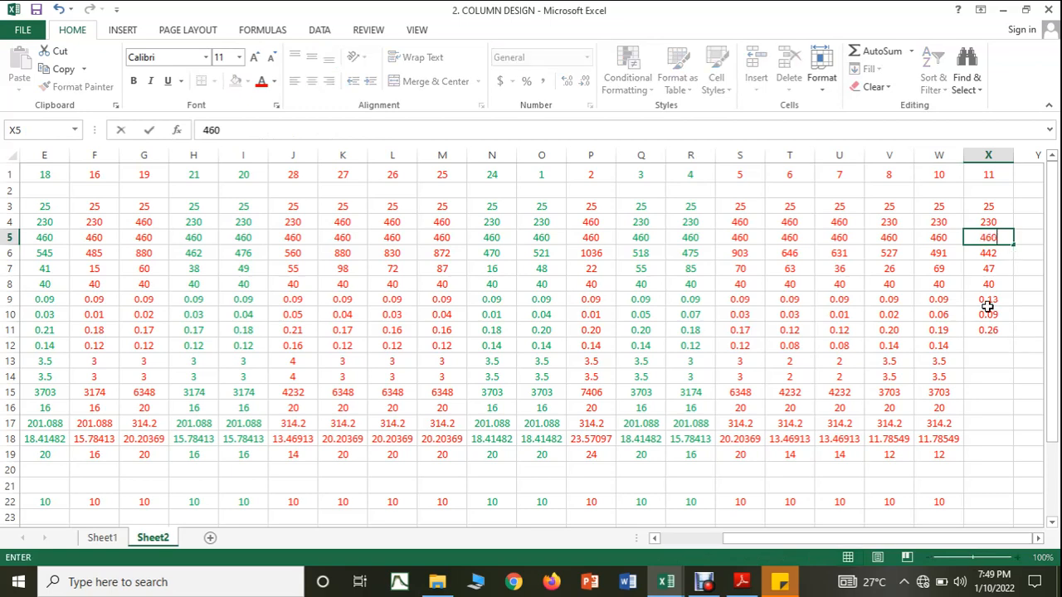
{"action": "left_click", "coordinate": [990, 391]}
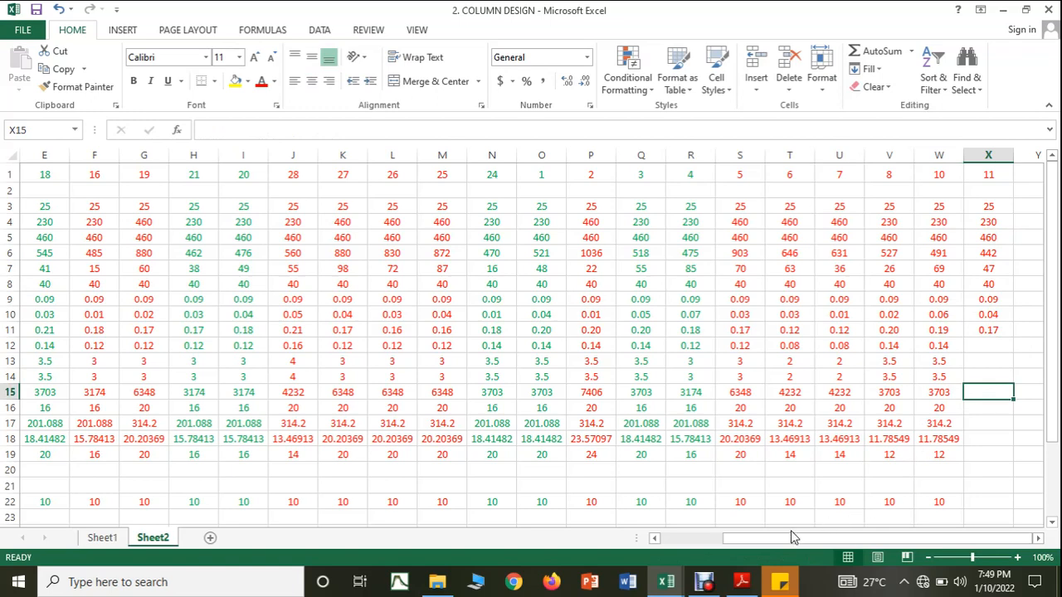
Step: Consult the SP16 interaction chart for column 11's ratios and enter 0.12 as its reinforcement ratio in X12
{"action": "left_click", "coordinate": [742, 582]}
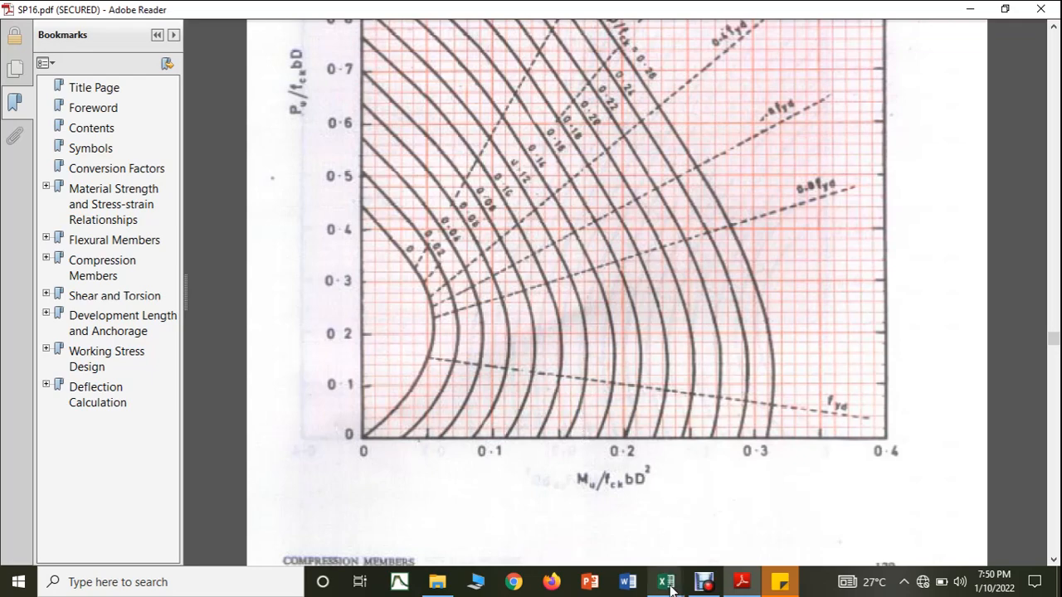
{"action": "mouse_move", "coordinate": [667, 581]}
{"action": "left_click", "coordinate": [606, 536]}
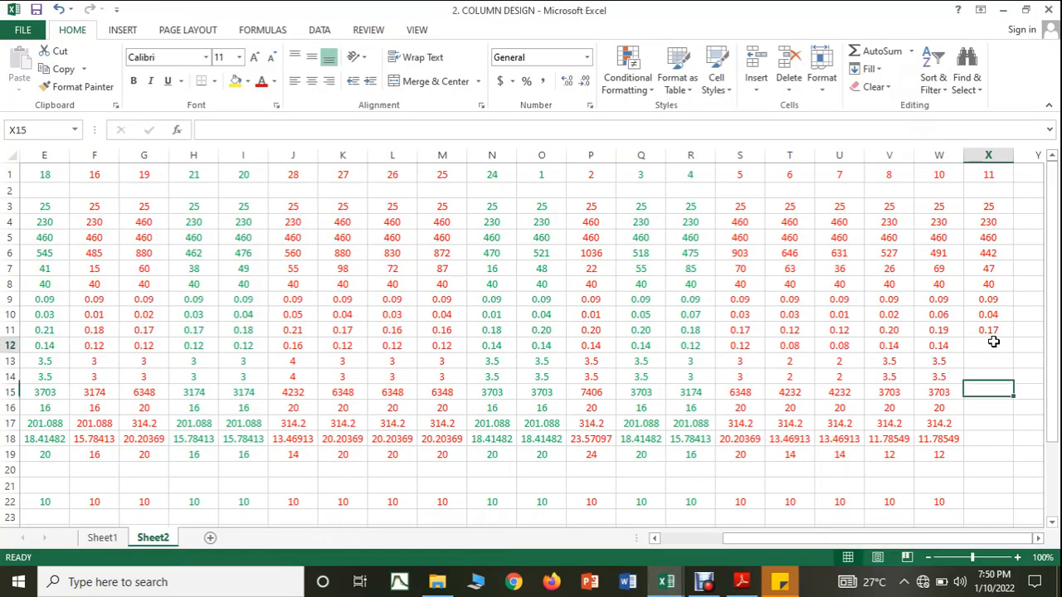
{"action": "left_click", "coordinate": [994, 345]}
{"action": "type", "text": "0.12"}
{"action": "key", "text": "Return"}
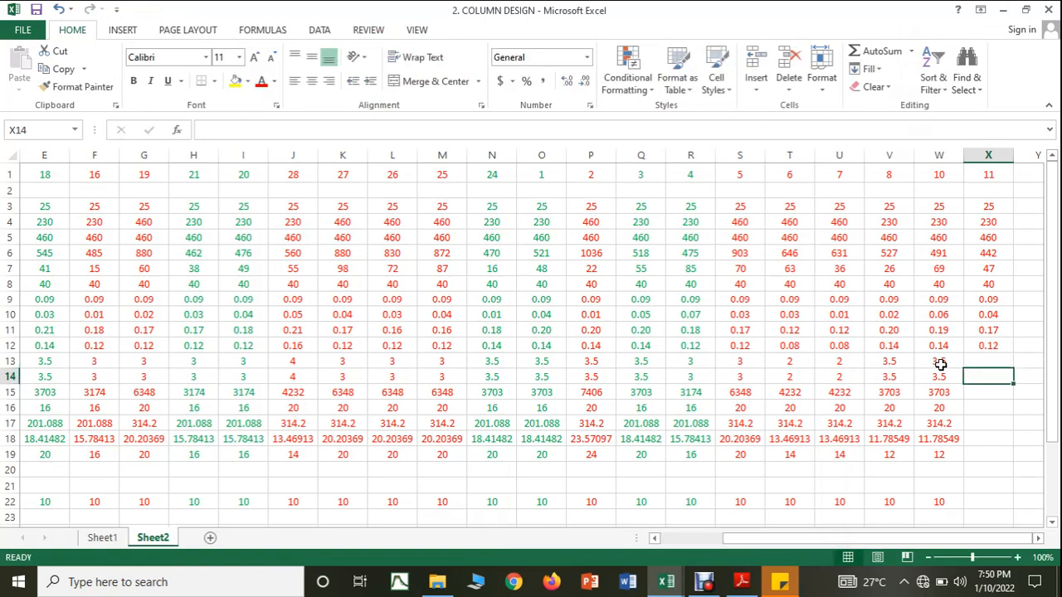
Step: Copy the steel percentage formula from W13 into X13 and enter 3 as column 11's adopted percentage in X14
{"action": "left_click", "coordinate": [958, 365]}
{"action": "left_click_drag", "start_coordinate": [964, 368], "coordinate": [992, 366]}
{"action": "left_click", "coordinate": [989, 374]}
{"action": "type", "text": "3"}
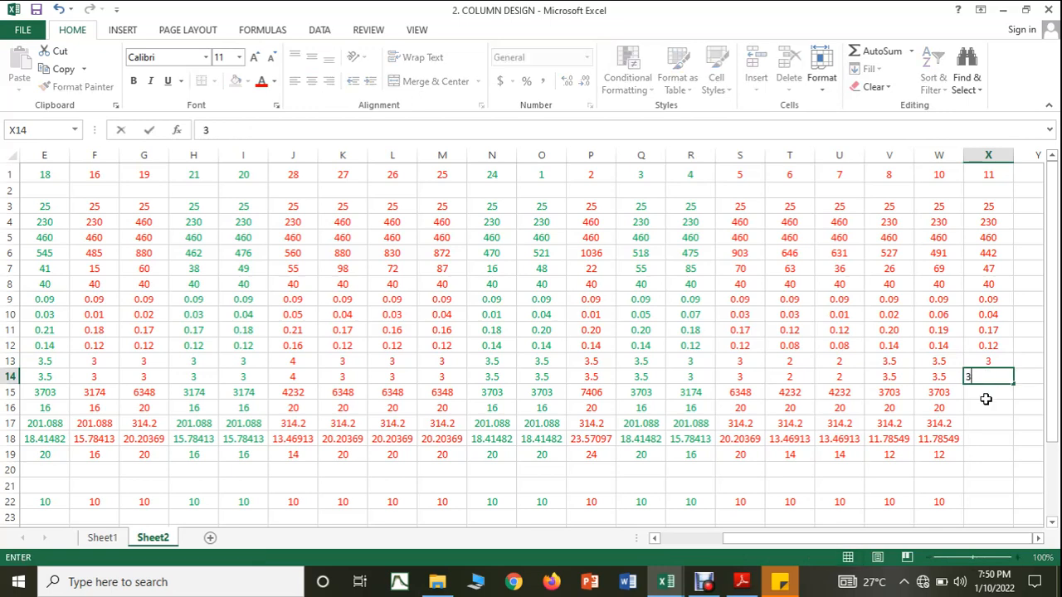
{"action": "key", "text": "Return"}
Step: Copy the steel area formula from W15 into X15 and set column 11's bar diameter to 20 mm in X16
{"action": "left_click", "coordinate": [962, 395]}
{"action": "left_click_drag", "start_coordinate": [965, 399], "coordinate": [985, 441]}
{"action": "left_click", "coordinate": [984, 406]}
{"action": "type", "text": "20"}
{"action": "key", "text": "Return"}
Step: Copy the single-bar area and required bar count formulas from W17:W18 into X17:X18 for column 11
{"action": "left_click", "coordinate": [958, 423]}
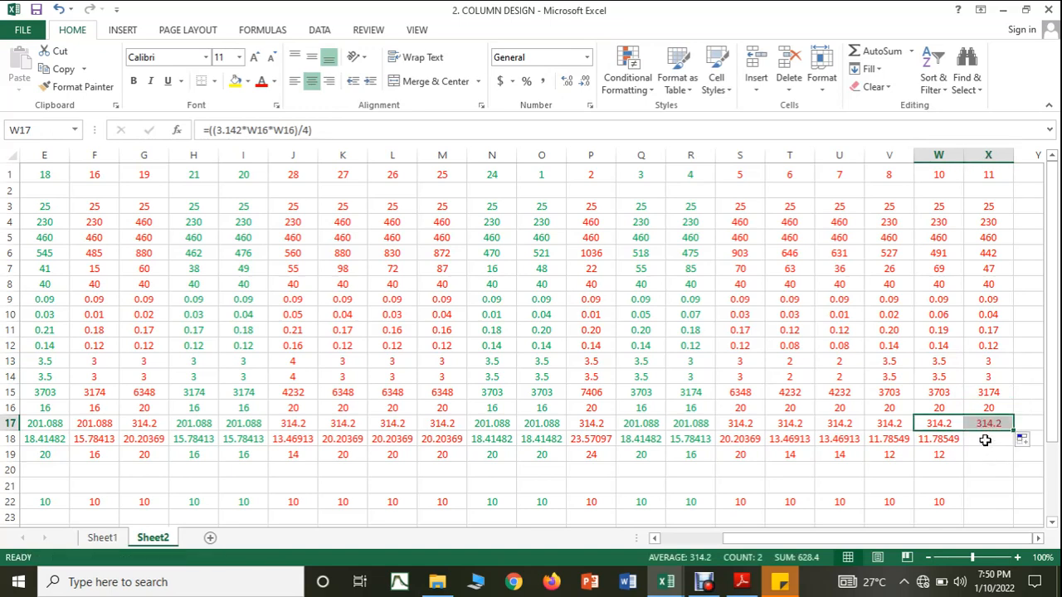
{"action": "left_click", "coordinate": [985, 439]}
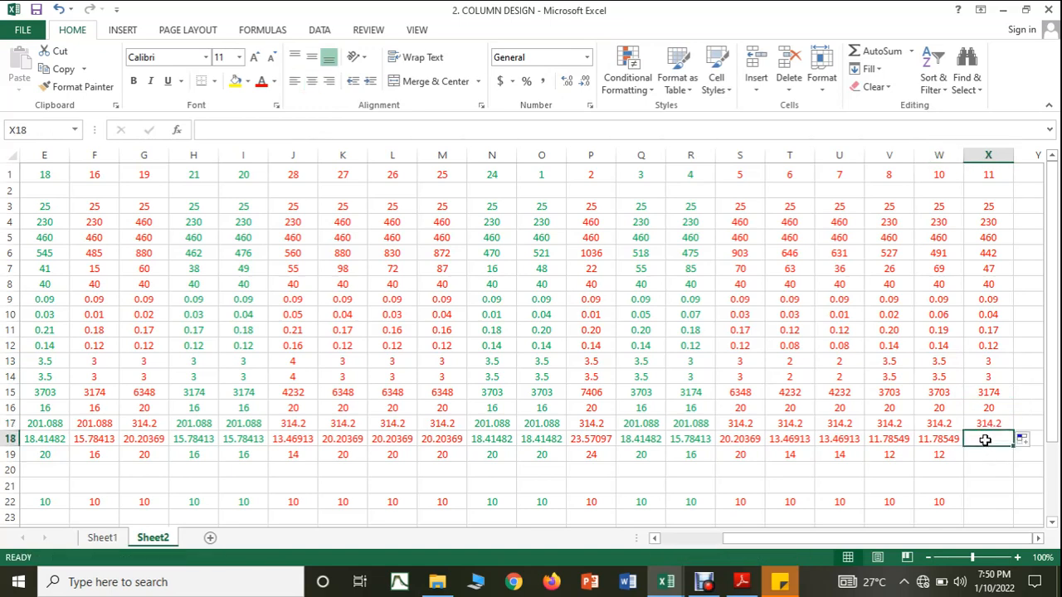
{"action": "left_click", "coordinate": [938, 438]}
{"action": "left_click_drag", "start_coordinate": [962, 447], "coordinate": [991, 446]}
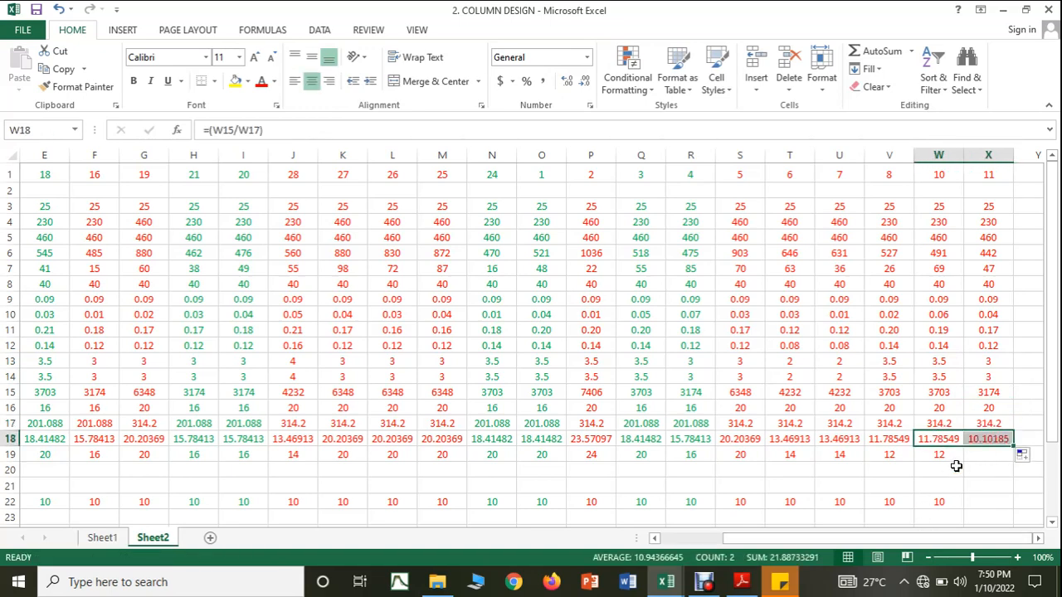
Step: Enter 12 as column 11's number of bars in X19 and 10 mm as its tie diameter in X22
{"action": "left_click", "coordinate": [971, 442]}
{"action": "left_click", "coordinate": [970, 450]}
{"action": "type", "text": "12"}
{"action": "left_click", "coordinate": [980, 491]}
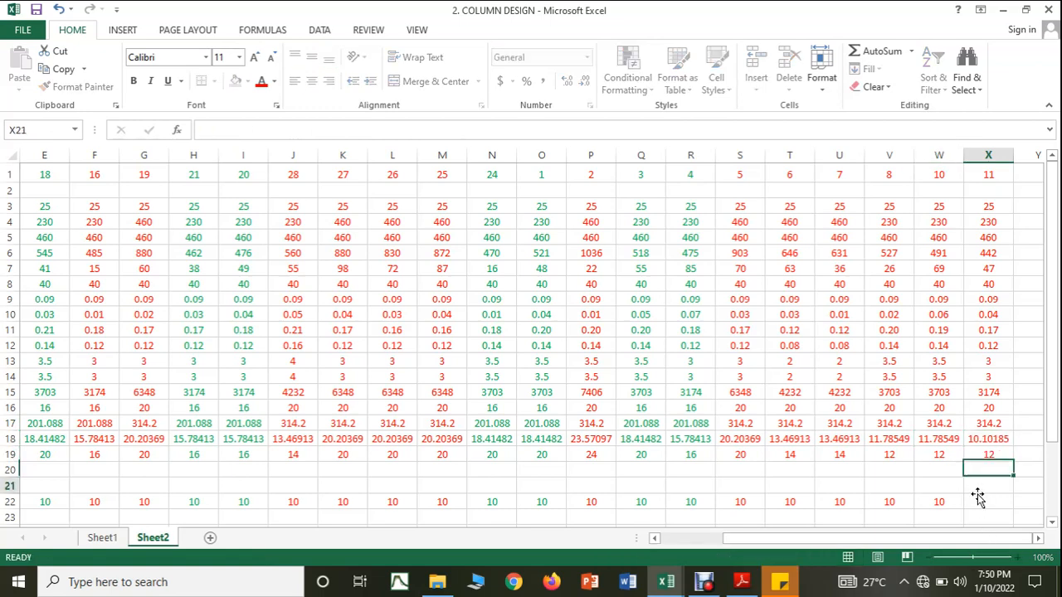
{"action": "left_click", "coordinate": [972, 503]}
{"action": "type", "text": "10"}
{"action": "scroll", "coordinate": [973, 503], "scroll_direction": "down", "scroll_amount": 2}
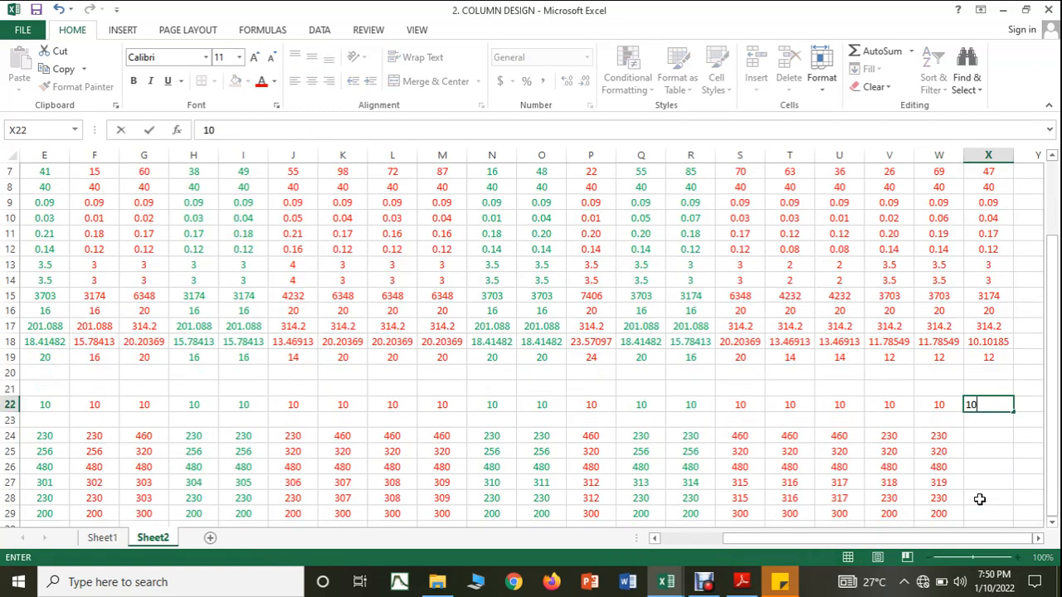
{"action": "key", "text": "Return"}
Step: Copy the tie spacing formulas from W24:W28 into X24:X28 and enter 200 mm as column 11's provided spacing in X29
{"action": "left_click_drag", "start_coordinate": [948, 434], "coordinate": [994, 496]}
{"action": "scroll", "coordinate": [995, 493], "scroll_direction": "down", "scroll_amount": 1}
{"action": "left_click", "coordinate": [990, 470]}
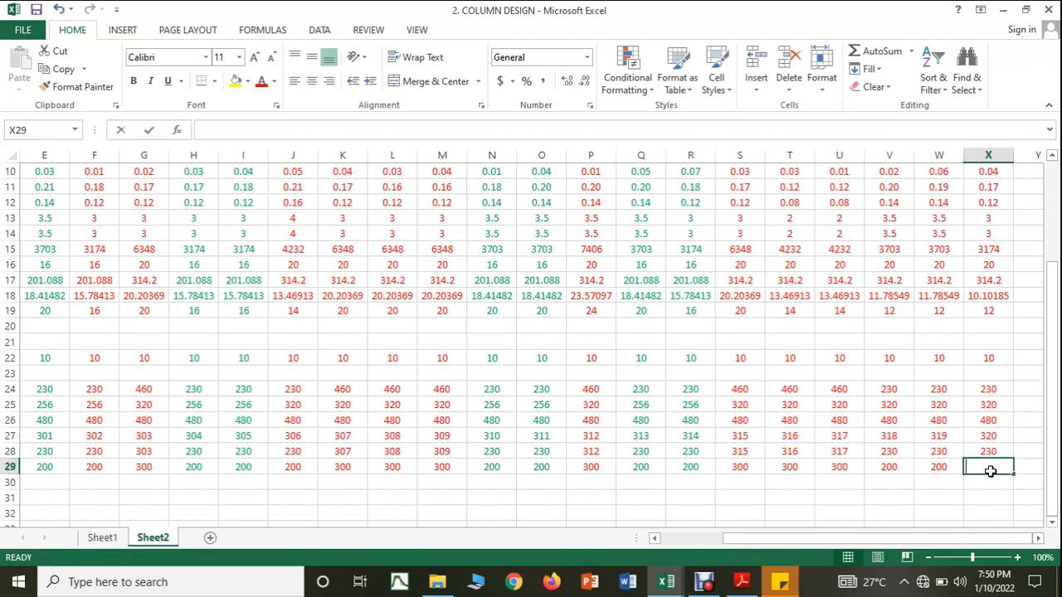
{"action": "type", "text": "200"}
{"action": "left_click", "coordinate": [985, 495]}
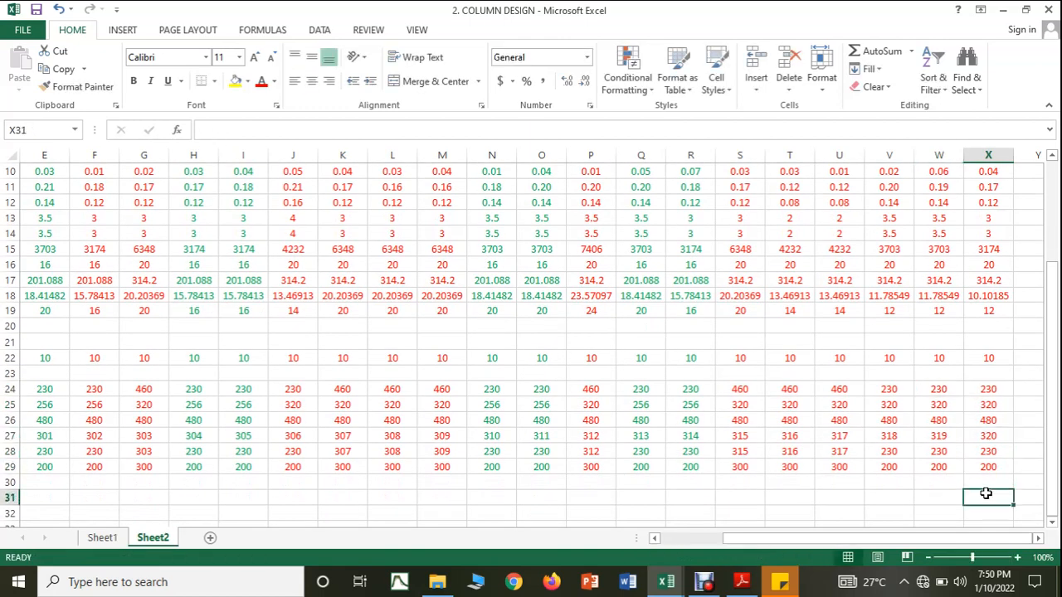
Step: In the COLUMN FORCES workbook, colour the C11 row A11:G11 with red font to mark it as designed
{"action": "left_click", "coordinate": [901, 501]}
{"action": "left_click_drag", "start_coordinate": [885, 542], "coordinate": [886, 542]}
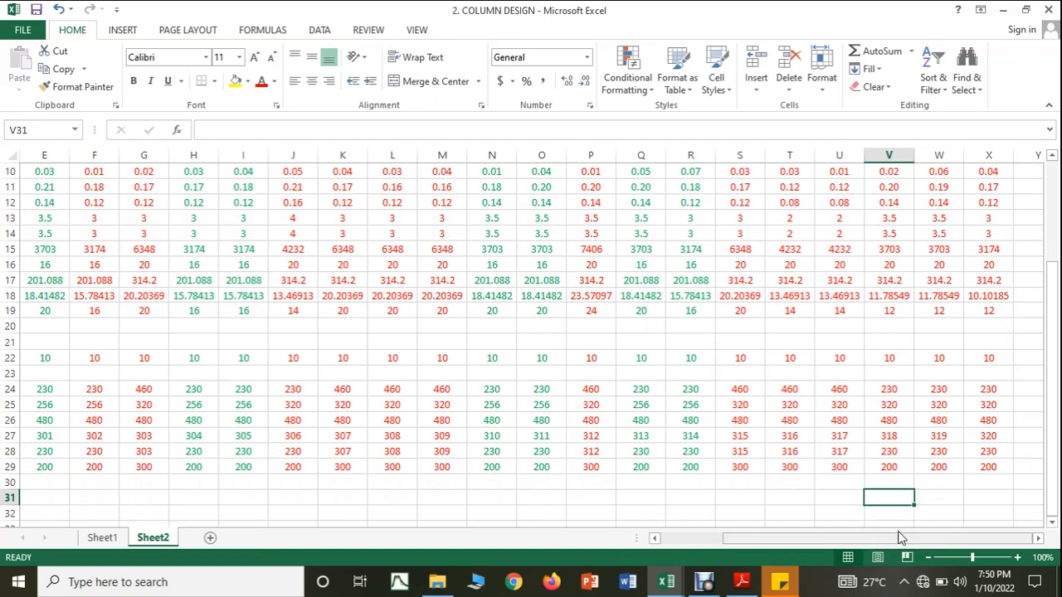
{"action": "mouse_move", "coordinate": [668, 581]}
{"action": "left_click", "coordinate": [708, 540]}
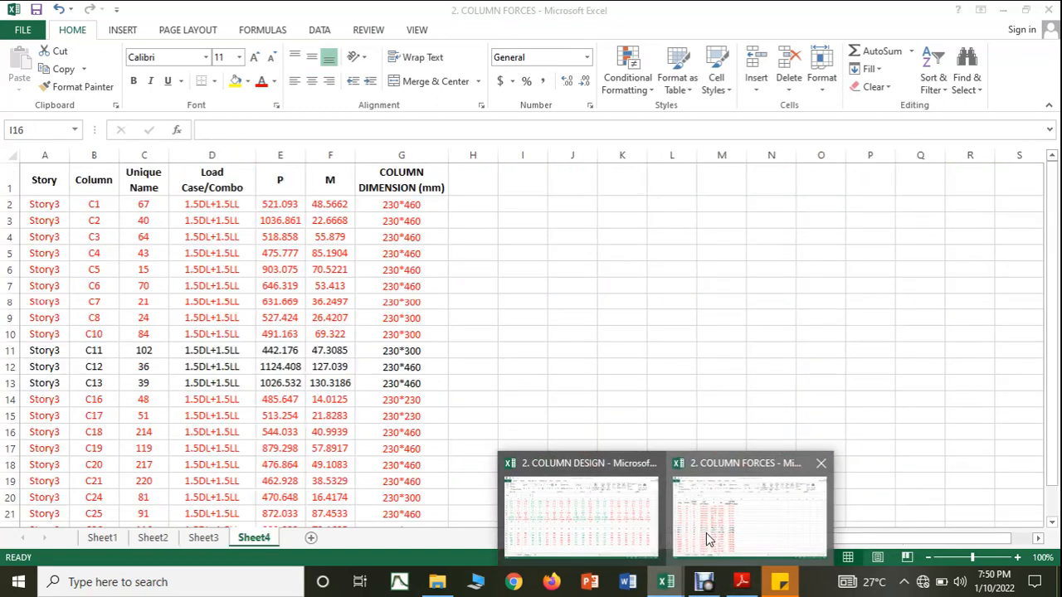
{"action": "left_click_drag", "start_coordinate": [47, 350], "coordinate": [419, 350]}
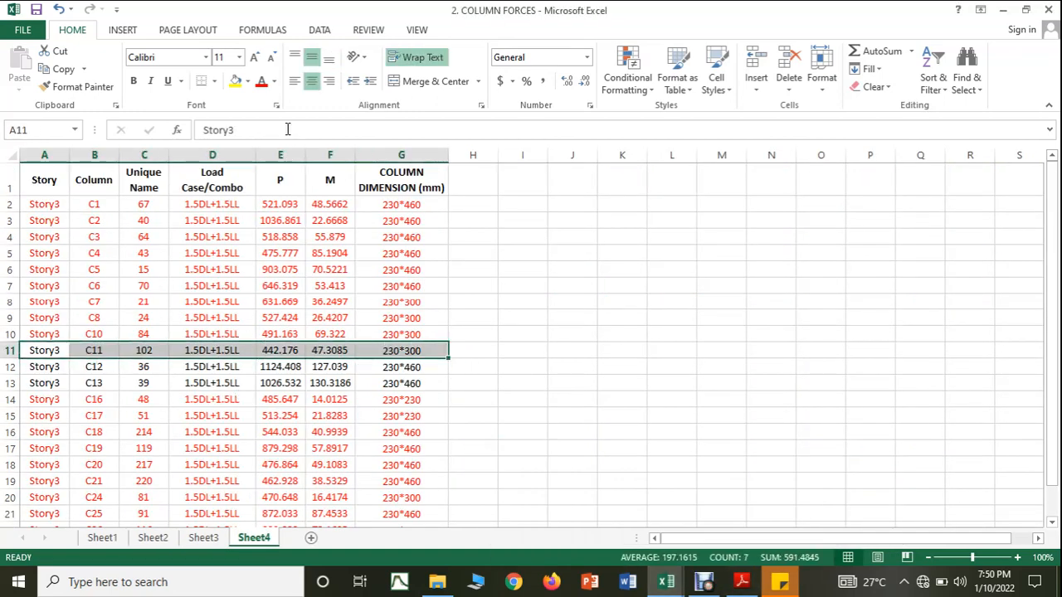
{"action": "left_click", "coordinate": [262, 81]}
{"action": "left_click", "coordinate": [614, 383]}
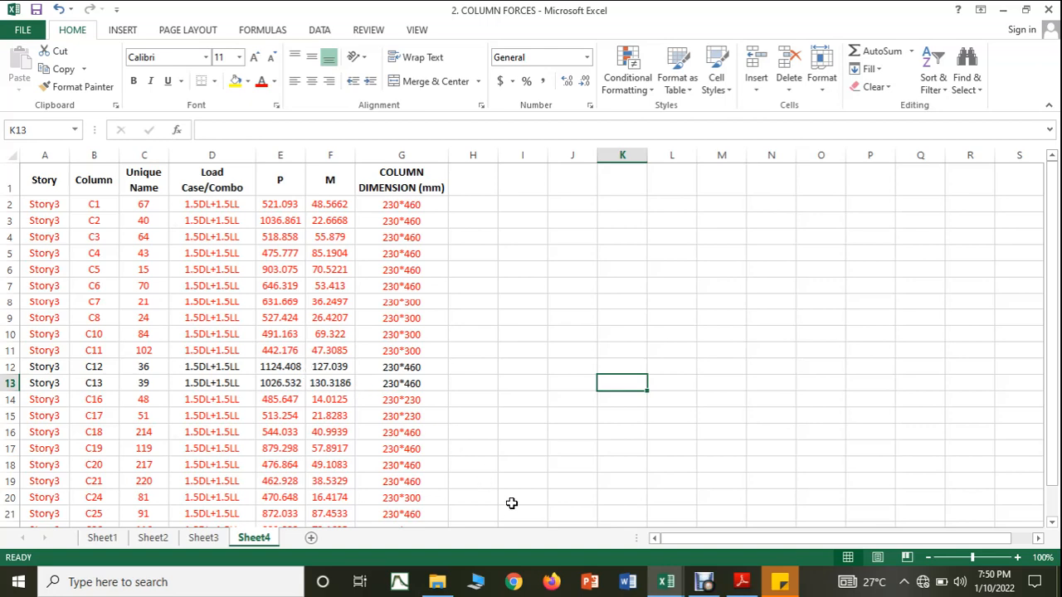
Step: Return to the COLUMN DESIGN workbook and enter the combined column label 12,13 in Y1
{"action": "left_click", "coordinate": [666, 582]}
{"action": "left_click", "coordinate": [581, 514]}
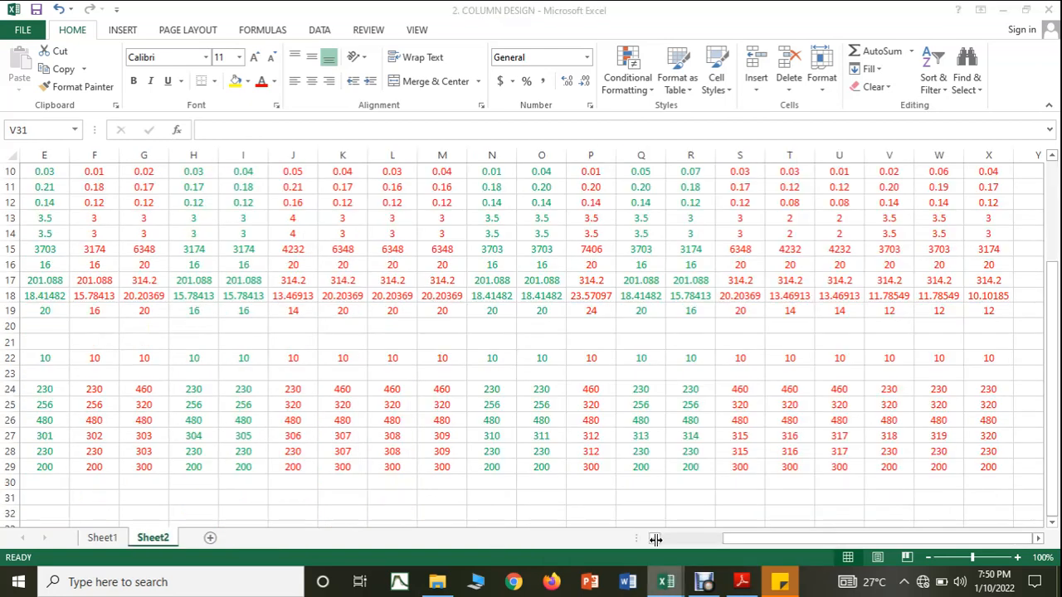
{"action": "left_click", "coordinate": [1037, 538]}
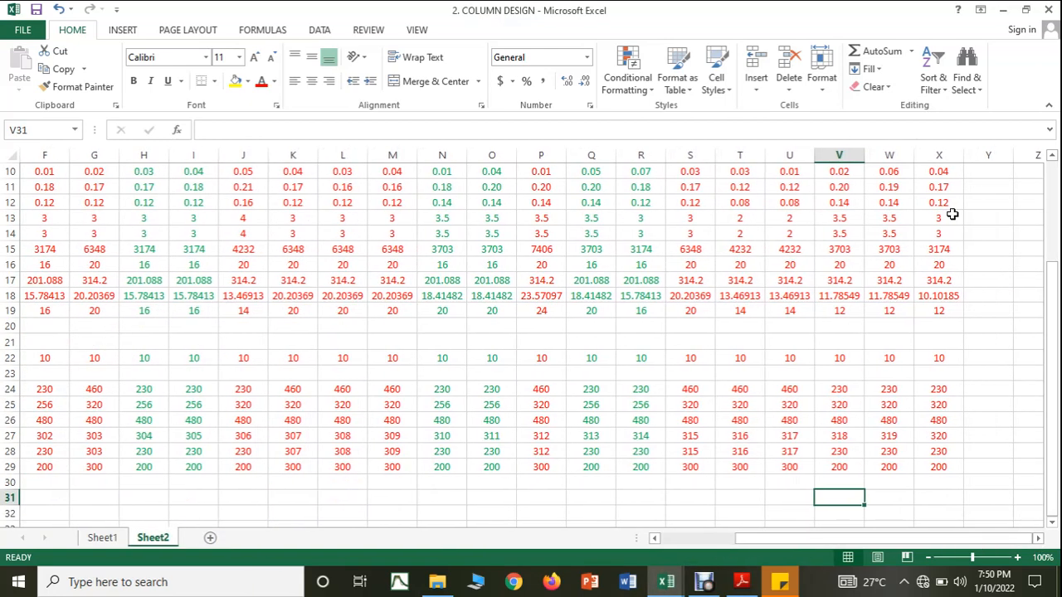
{"action": "scroll", "coordinate": [984, 207], "scroll_direction": "up", "scroll_amount": 3}
{"action": "left_click", "coordinate": [988, 179]}
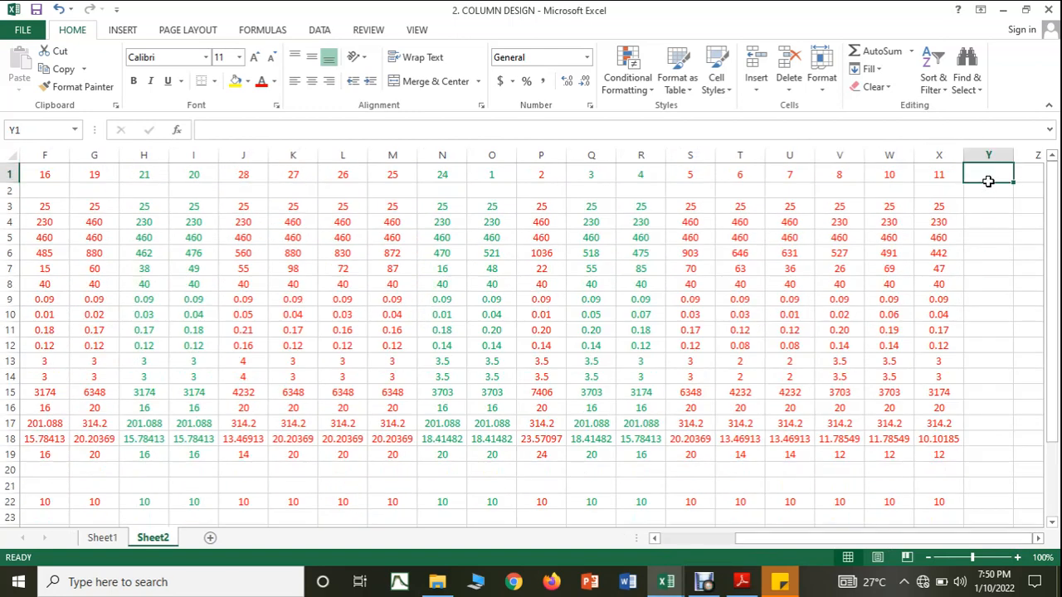
{"action": "type", "text": "12,"}
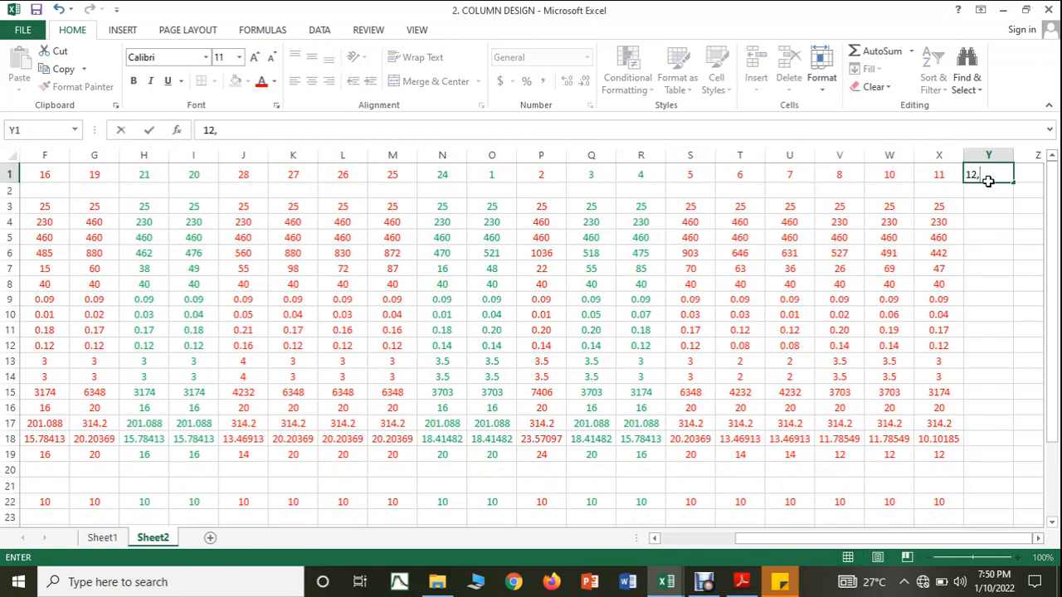
{"action": "type", "text": "13"}
{"action": "left_click", "coordinate": [1000, 233]}
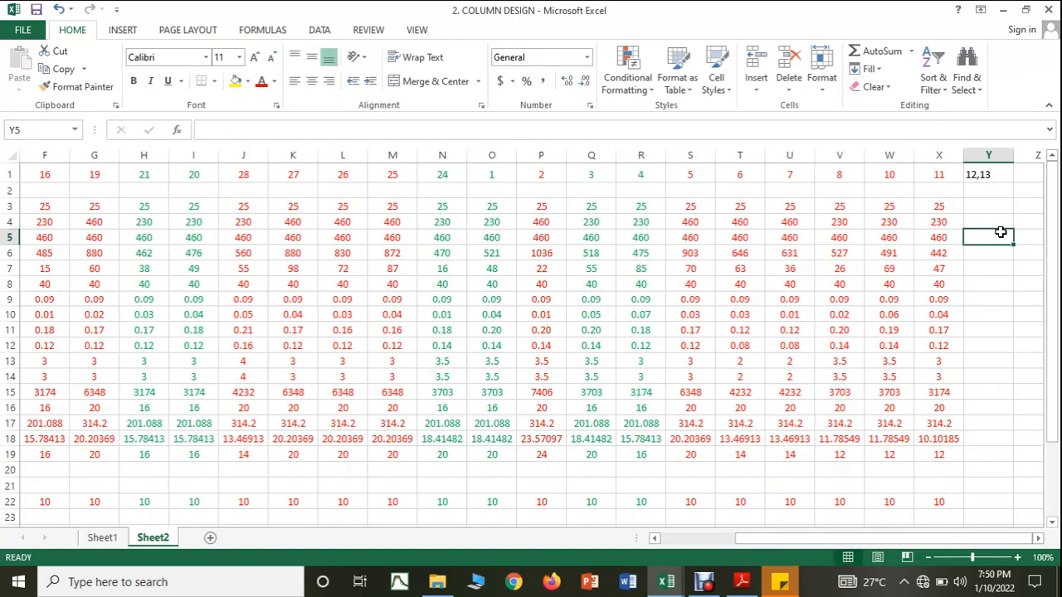
Step: Centre the 12,13 label in Y1 and look up the forces of C12 and C13 in the COLUMN FORCES workbook
{"action": "left_click", "coordinate": [1001, 174]}
{"action": "left_click", "coordinate": [309, 80]}
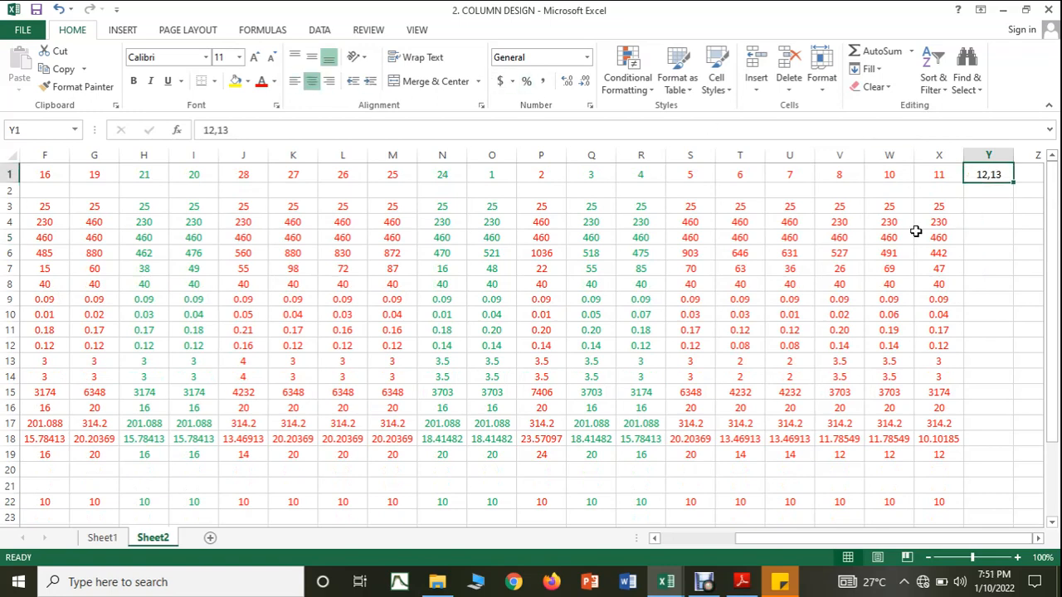
{"action": "left_click", "coordinate": [672, 583]}
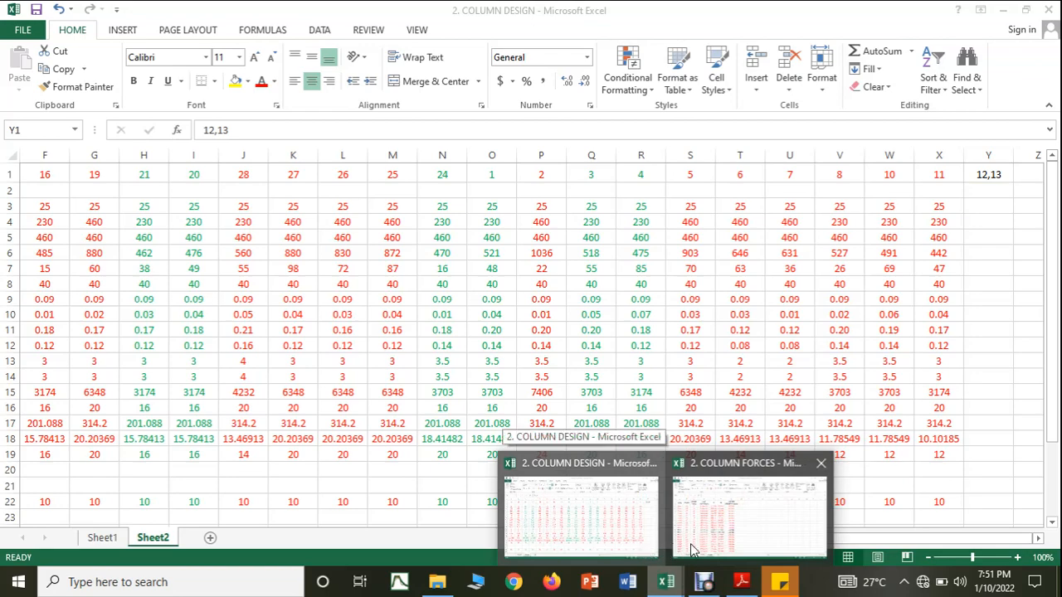
{"action": "mouse_move", "coordinate": [711, 548]}
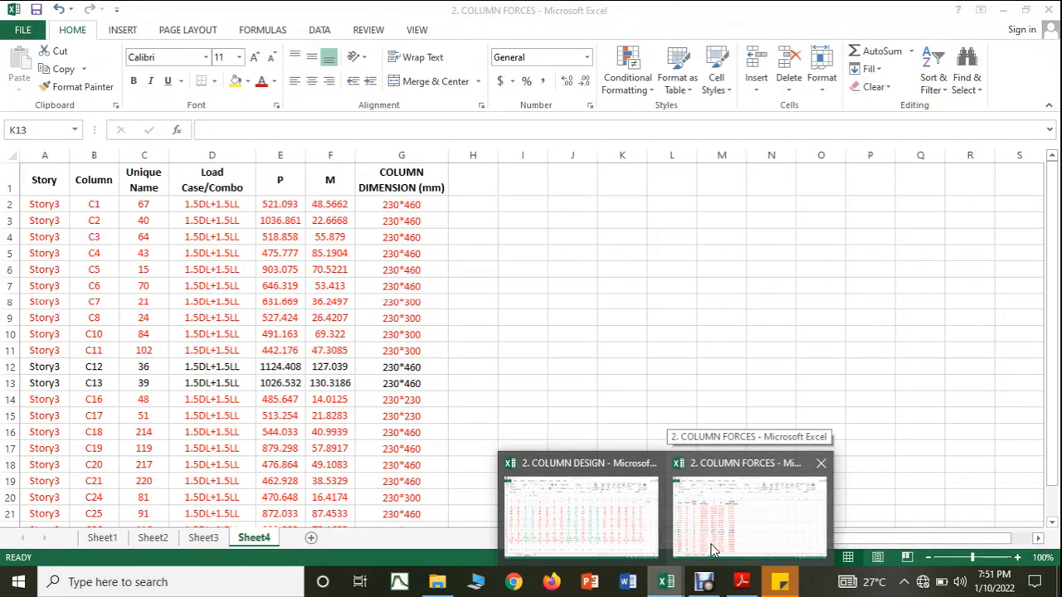
{"action": "left_click", "coordinate": [543, 509]}
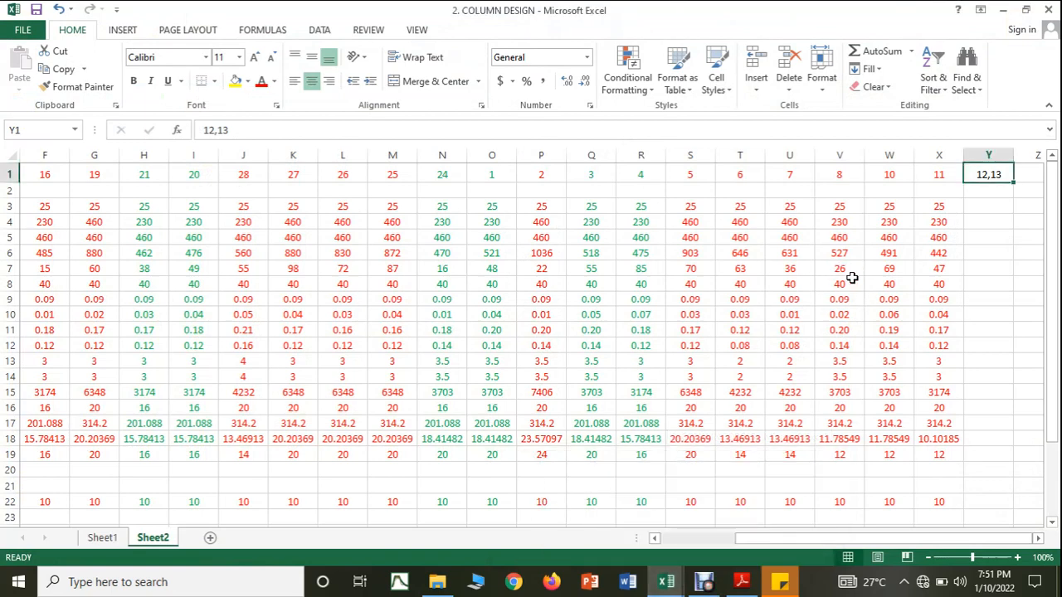
Step: In the COLUMN DESIGN workbook, enter 1125 as the axial load in Y6 and 130 as the moment in Y7 for columns 12,13
{"action": "left_click", "coordinate": [979, 256]}
{"action": "type", "text": "112"}
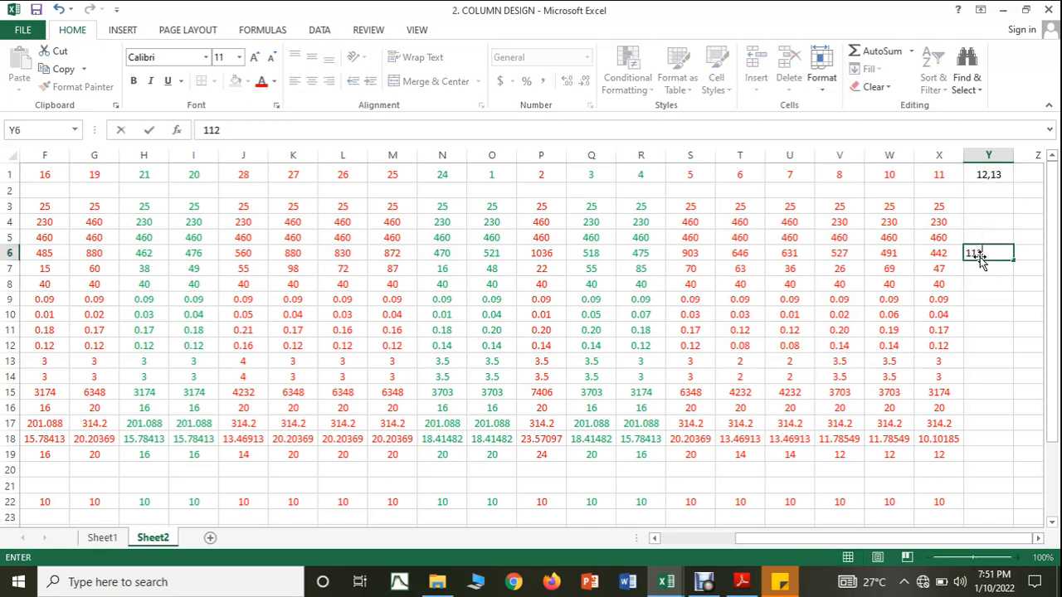
{"action": "type", "text": "5"}
{"action": "key", "text": "Return"}
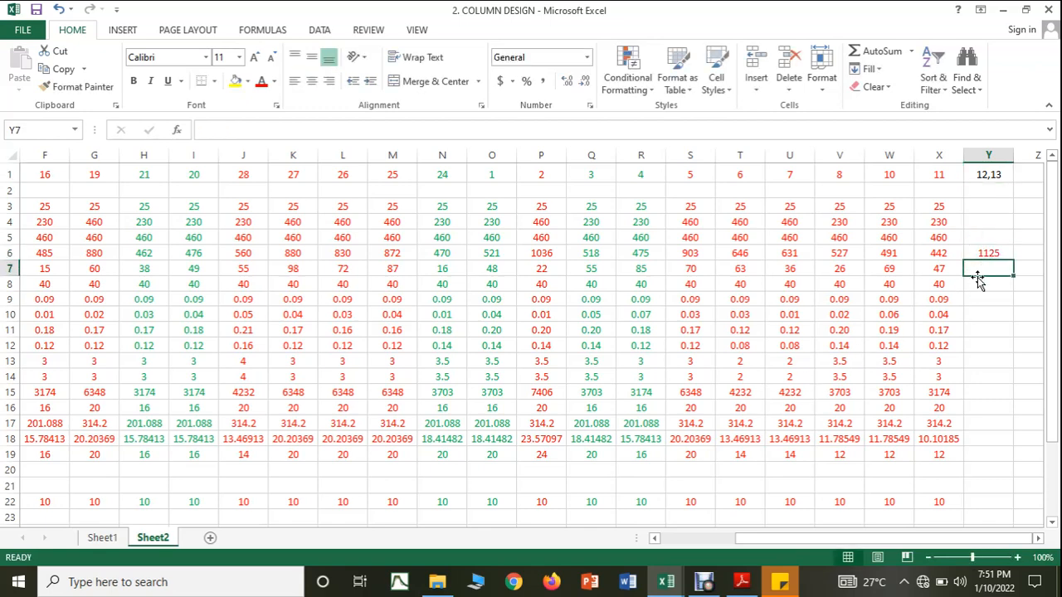
{"action": "type", "text": "130"}
{"action": "left_click", "coordinate": [976, 329]}
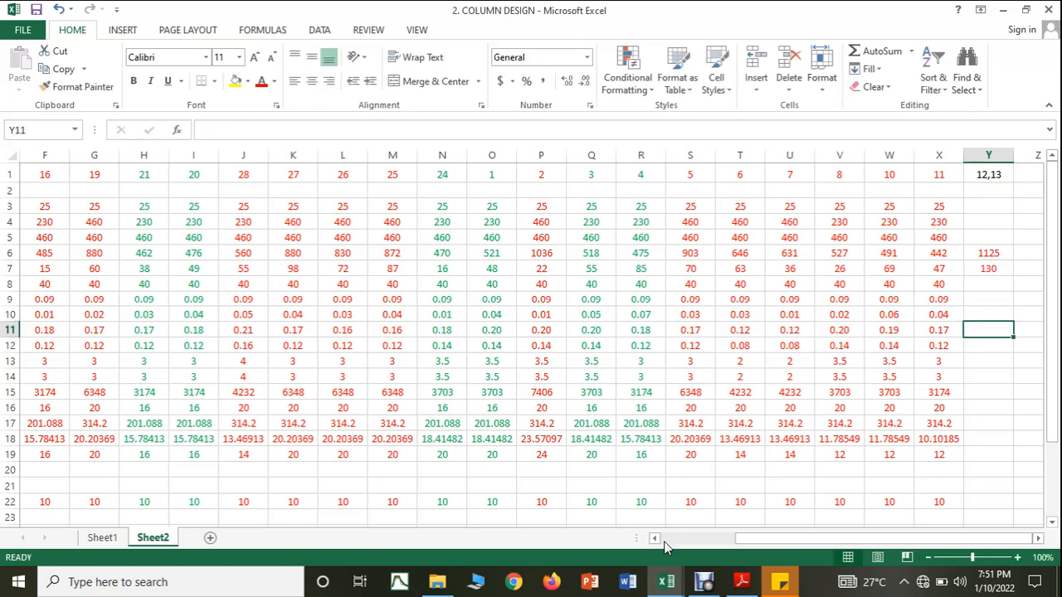
Step: Check the C12 and C13 dimensions in the COLUMN FORCES workbook, and enter 230 in Y4 and 460 in Y5 of the COLUMN DESIGN workbook
{"action": "mouse_move", "coordinate": [672, 582]}
{"action": "left_click", "coordinate": [710, 538]}
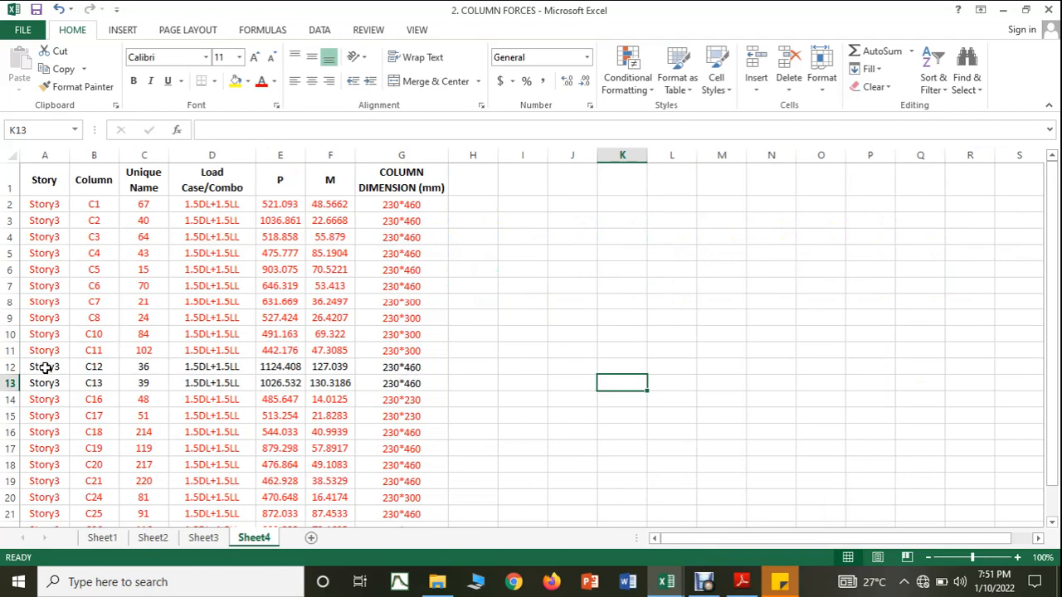
{"action": "left_click_drag", "start_coordinate": [43, 367], "coordinate": [407, 381]}
{"action": "left_click", "coordinate": [667, 581]}
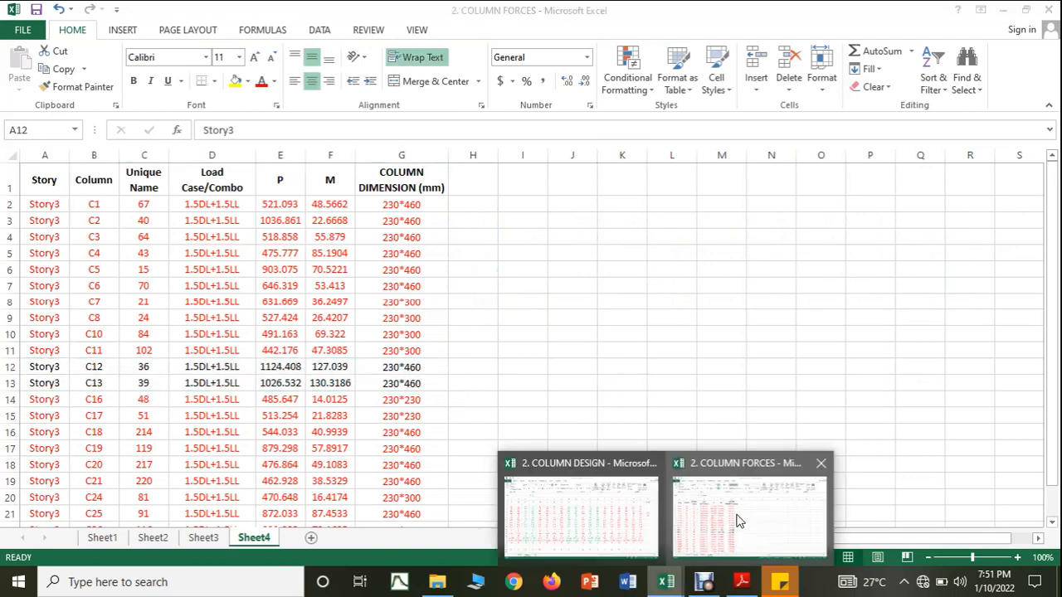
{"action": "left_click", "coordinate": [597, 518]}
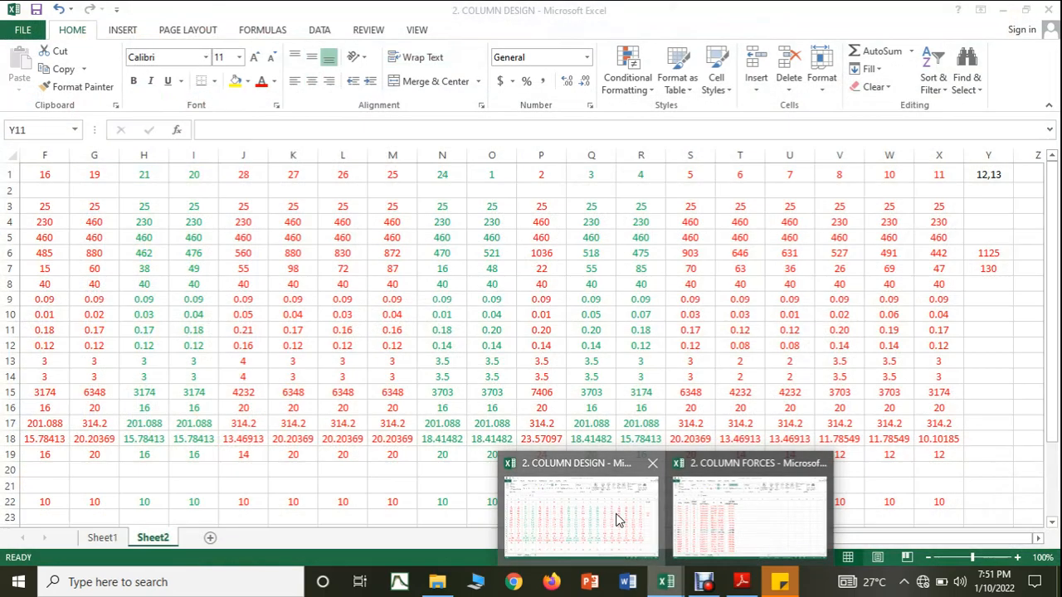
{"action": "left_click", "coordinate": [986, 218]}
{"action": "type", "text": "230"}
{"action": "left_click", "coordinate": [985, 235]}
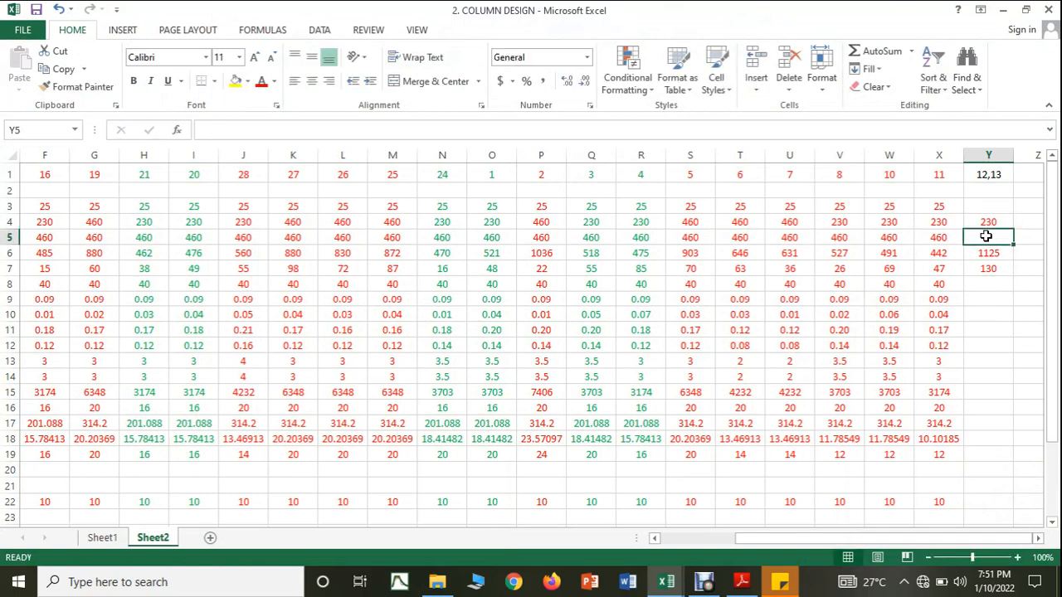
{"action": "type", "text": "460"}
{"action": "left_click", "coordinate": [1000, 342]}
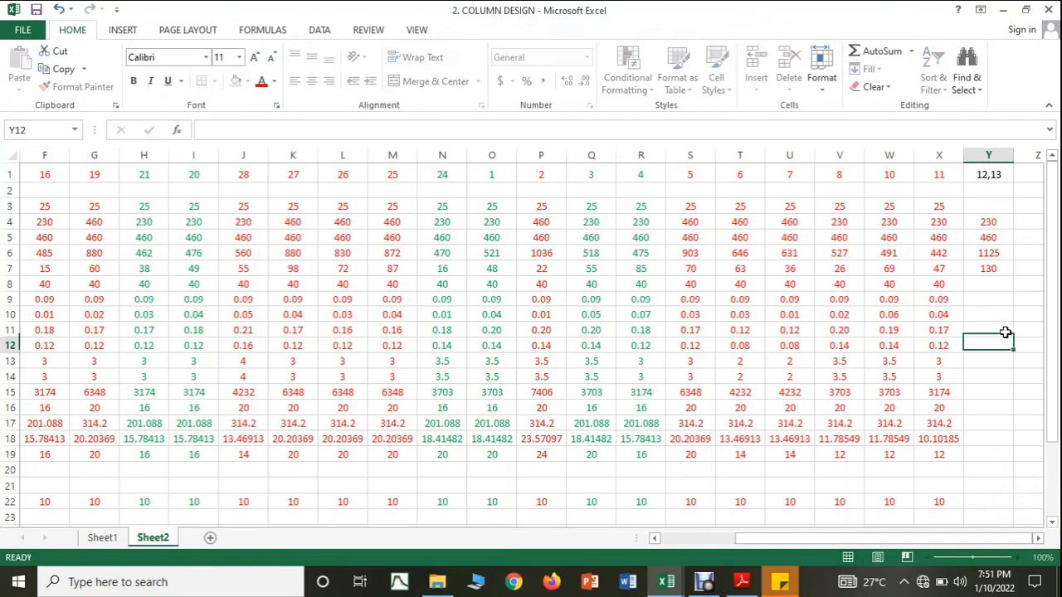
Step: Enter 25 as the concrete grade in Y3 and 40 as the effective cover in Y8 for columns 12,13
{"action": "left_click", "coordinate": [987, 205]}
{"action": "type", "text": "25"}
{"action": "left_click", "coordinate": [993, 332]}
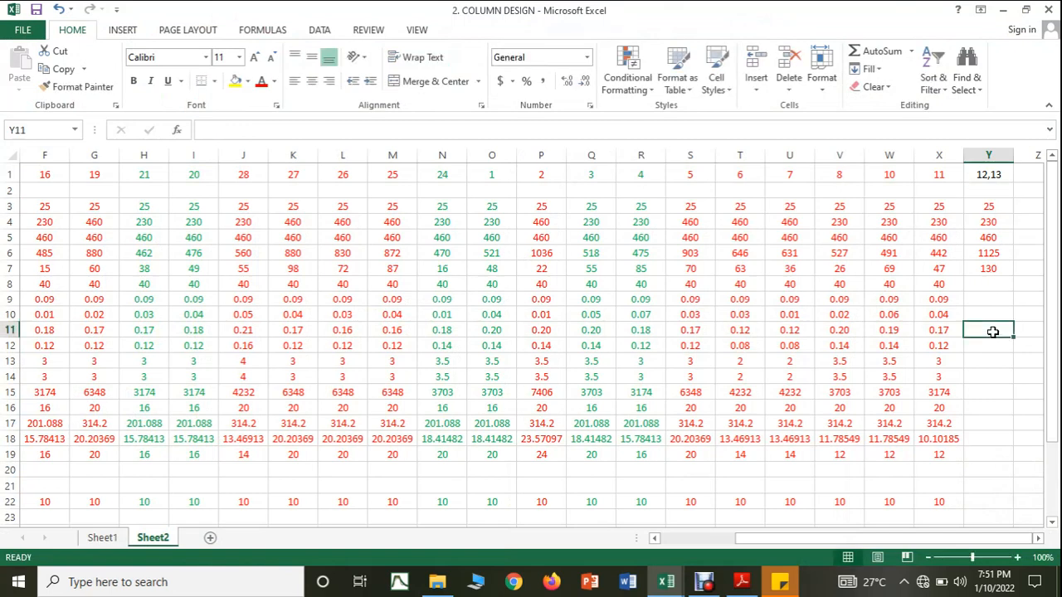
{"action": "left_click", "coordinate": [1008, 285]}
{"action": "type", "text": "40"}
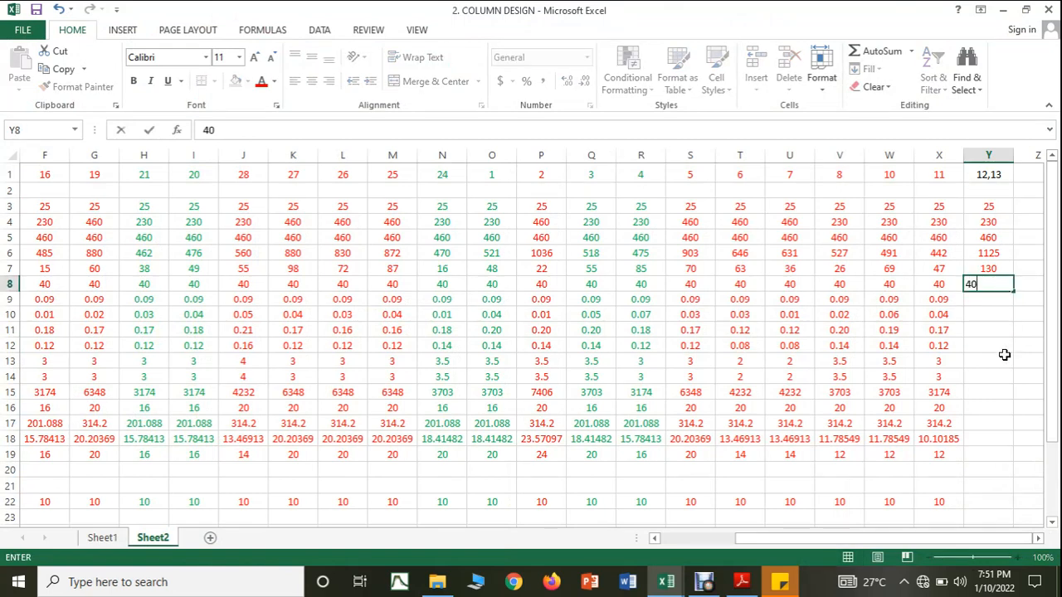
{"action": "left_click", "coordinate": [994, 362]}
Step: Copy the cover, moment and axial load ratio formulas from X9:X11 into Y9:Y11
{"action": "left_click", "coordinate": [938, 300]}
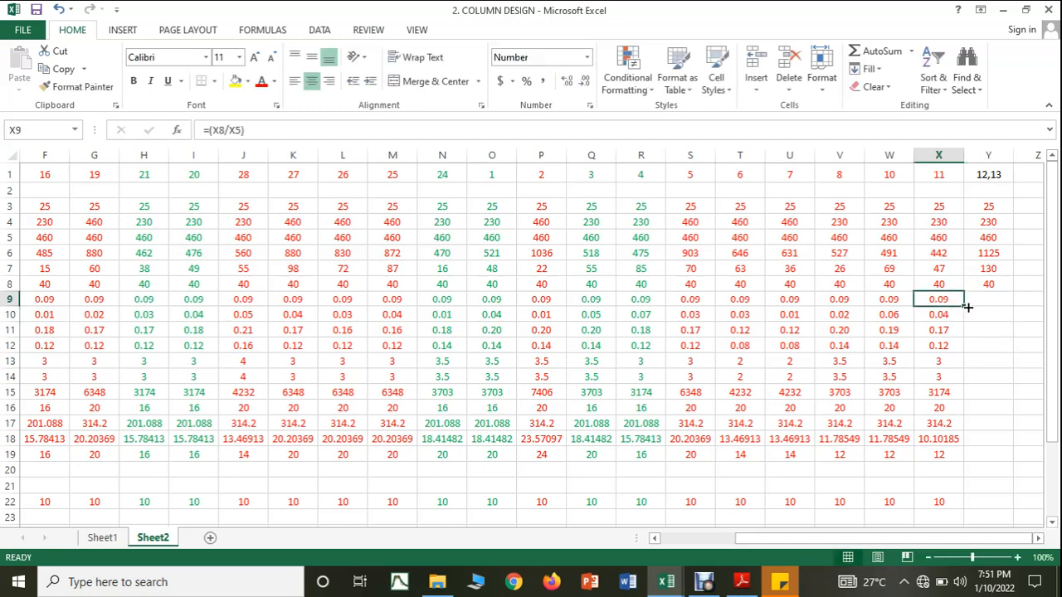
{"action": "left_click_drag", "start_coordinate": [964, 306], "coordinate": [991, 324]}
{"action": "left_click", "coordinate": [959, 322]}
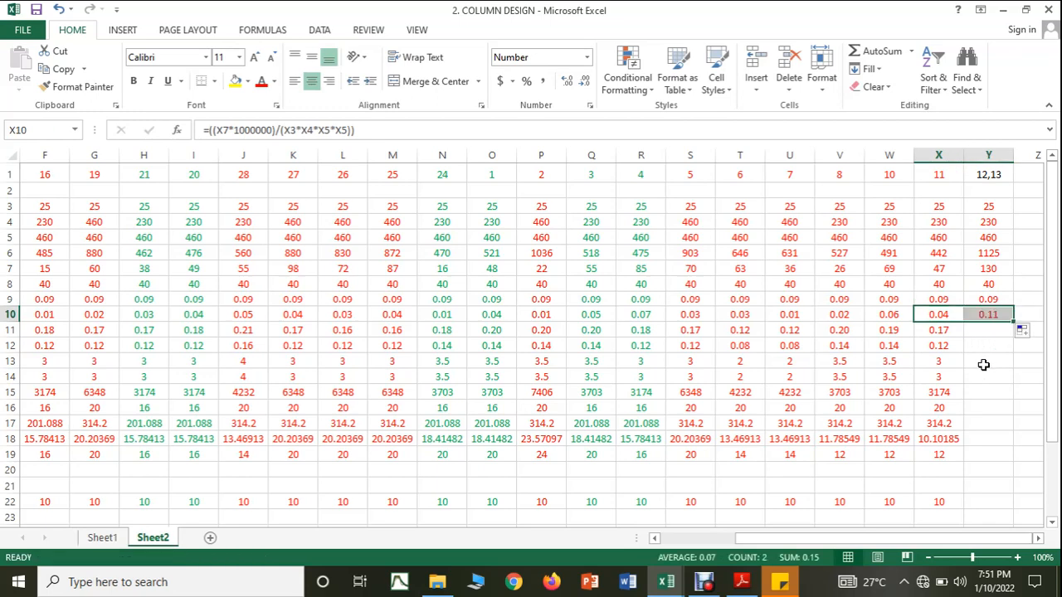
{"action": "left_click", "coordinate": [944, 334]}
{"action": "left_click_drag", "start_coordinate": [964, 337], "coordinate": [1000, 334]}
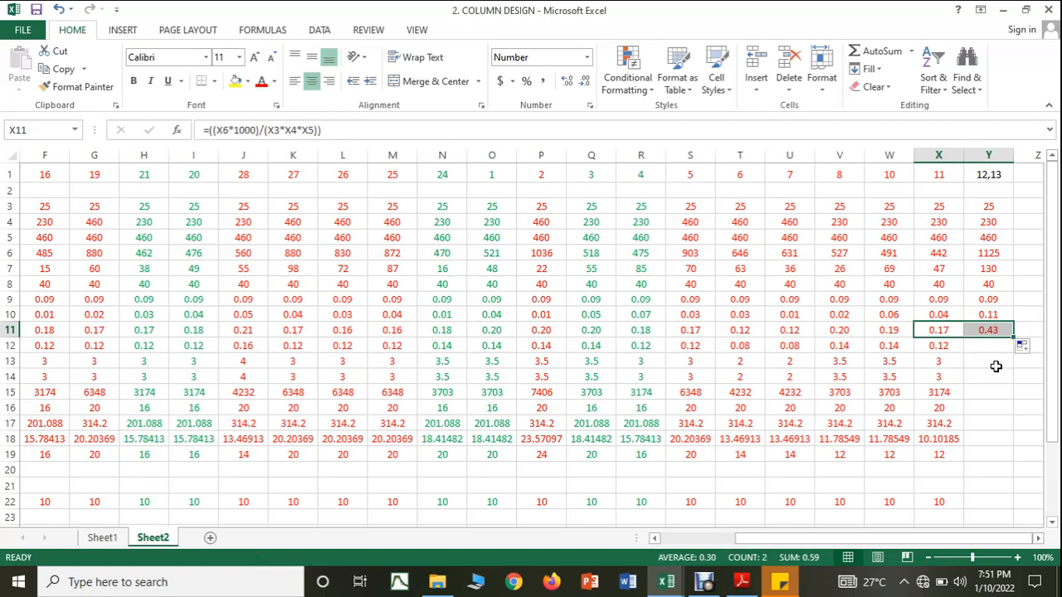
Step: Change the width of columns 12,13 in Y4 to 460 mm
{"action": "left_click", "coordinate": [987, 226]}
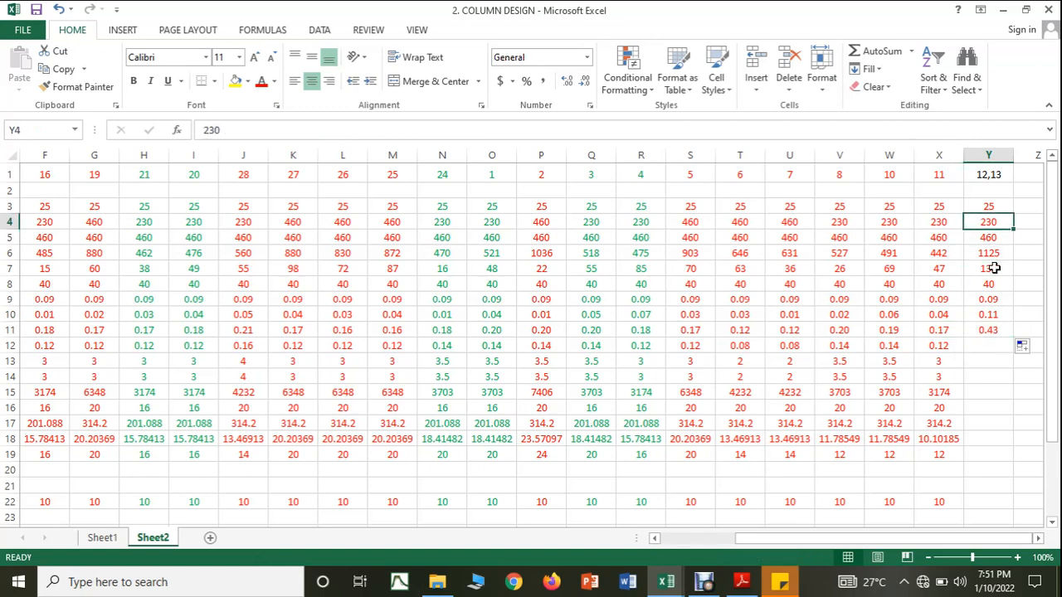
{"action": "type", "text": "460"}
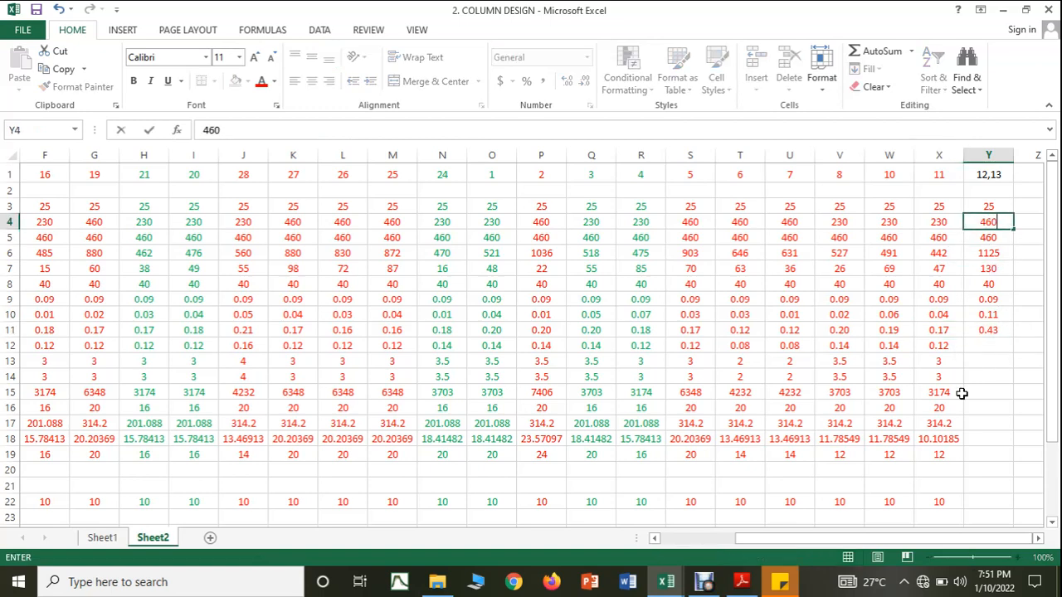
{"action": "key", "text": "Return"}
{"action": "left_click", "coordinate": [985, 395]}
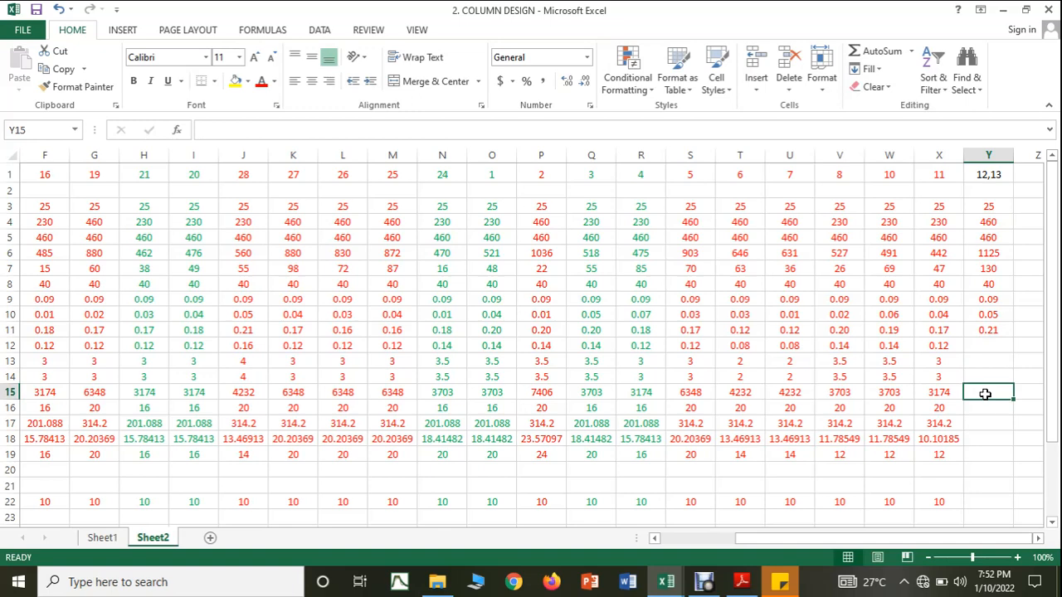
Step: Read the SP16 interaction chart for columns 12,13 and enter 0.16 as the reinforcement ratio in Y12 of the COLUMN DESIGN workbook
{"action": "left_click", "coordinate": [741, 582]}
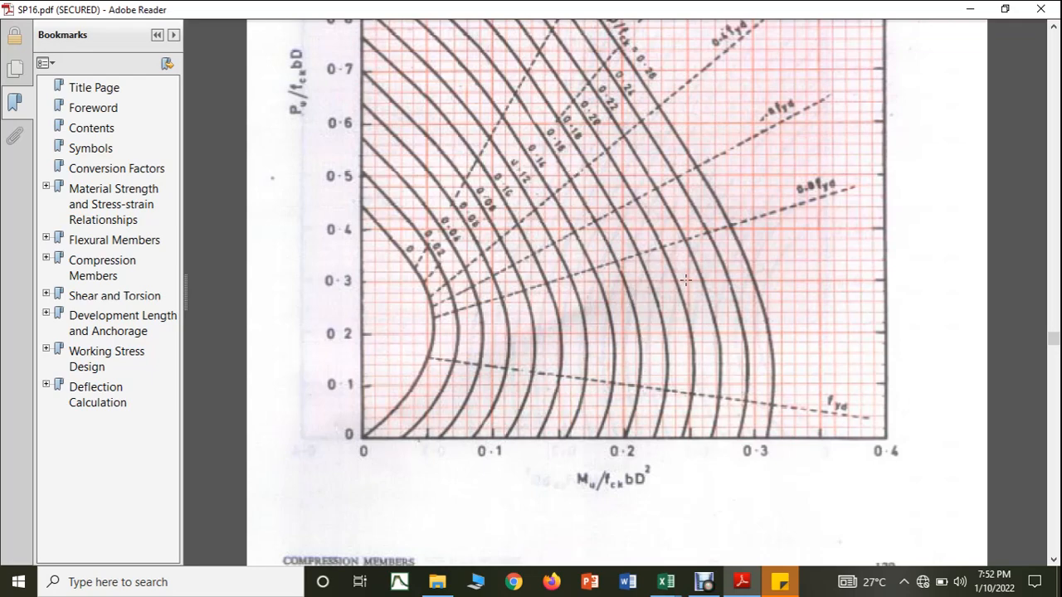
{"action": "left_click", "coordinate": [666, 582]}
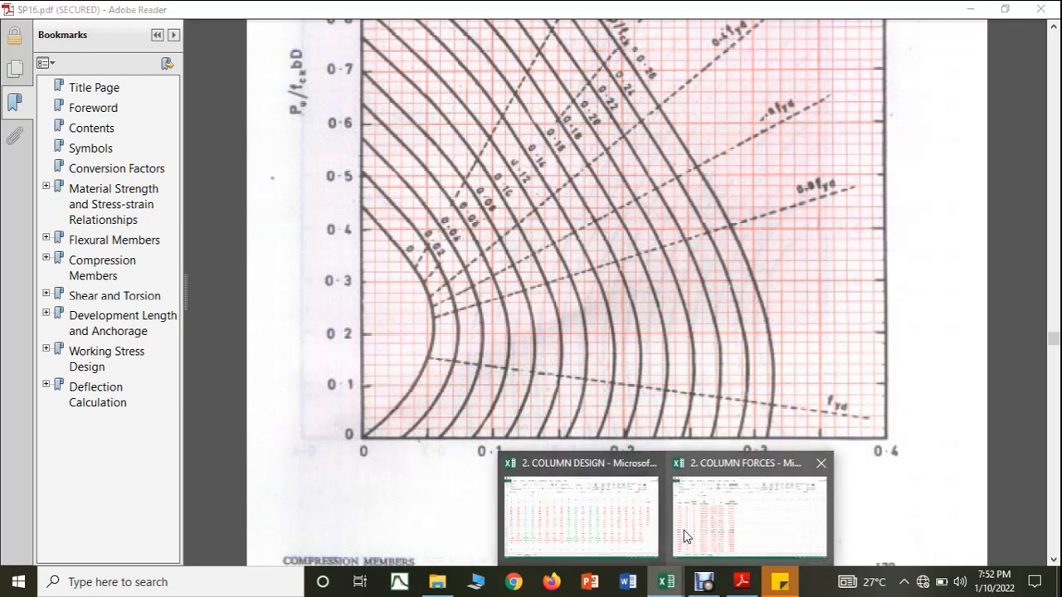
{"action": "left_click", "coordinate": [685, 536]}
{"action": "left_click", "coordinate": [666, 581]}
{"action": "left_click", "coordinate": [635, 526]}
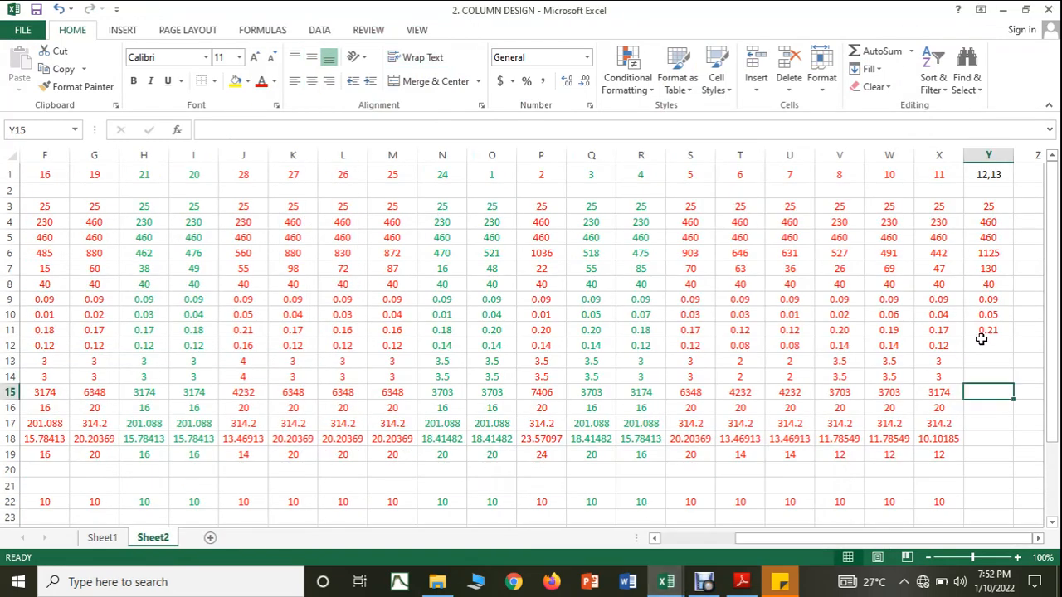
{"action": "left_click", "coordinate": [983, 344]}
{"action": "type", "text": "0.16"}
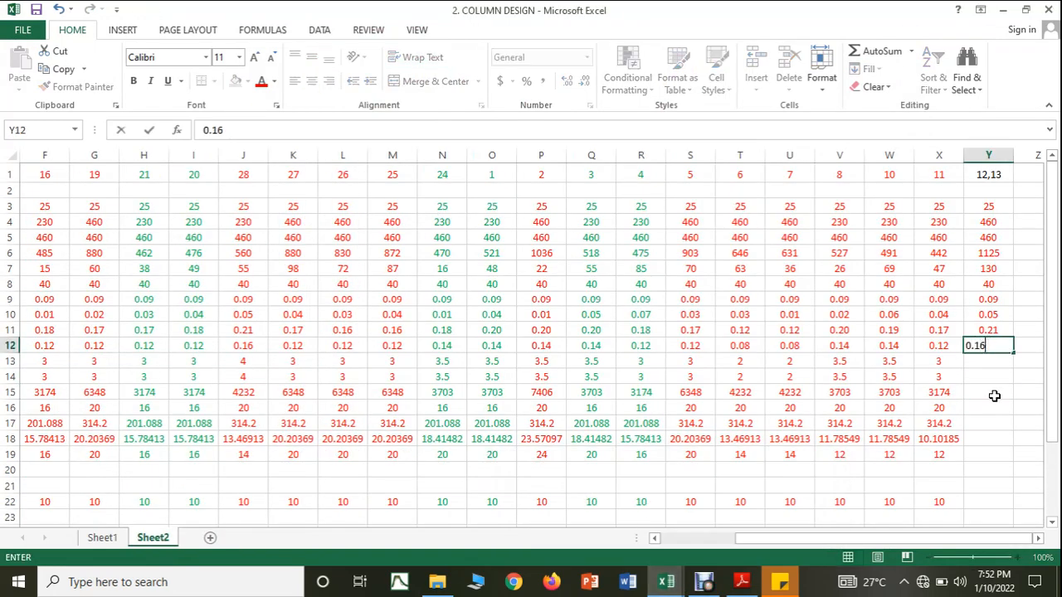
{"action": "left_click", "coordinate": [993, 396]}
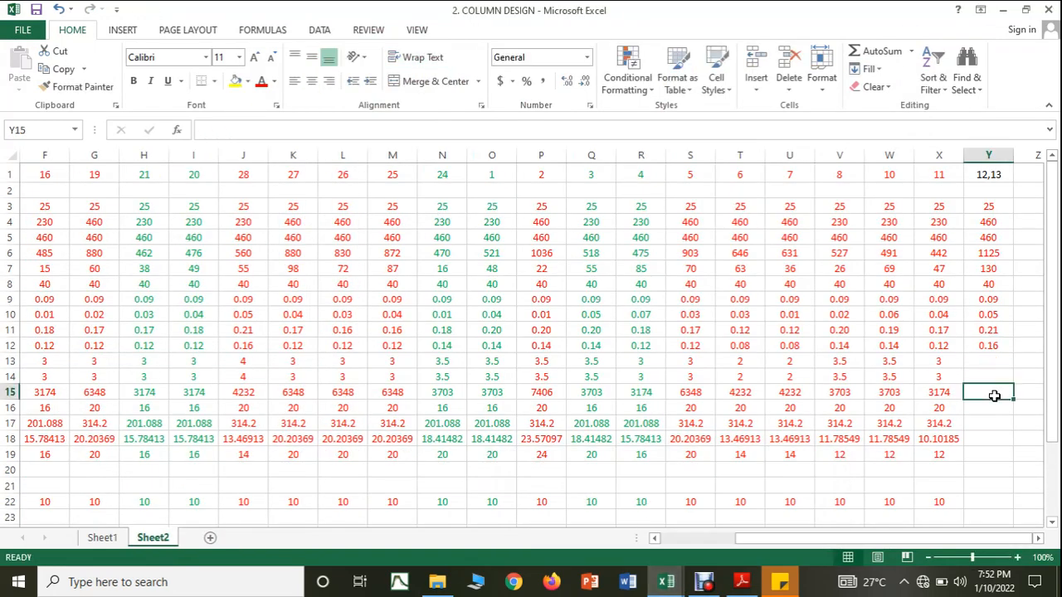
Step: Copy the steel percentage formula from X13 into Y13 and enter 4 as the provided percentage in Y14
{"action": "left_click", "coordinate": [953, 363]}
{"action": "left_click_drag", "start_coordinate": [963, 368], "coordinate": [999, 367]}
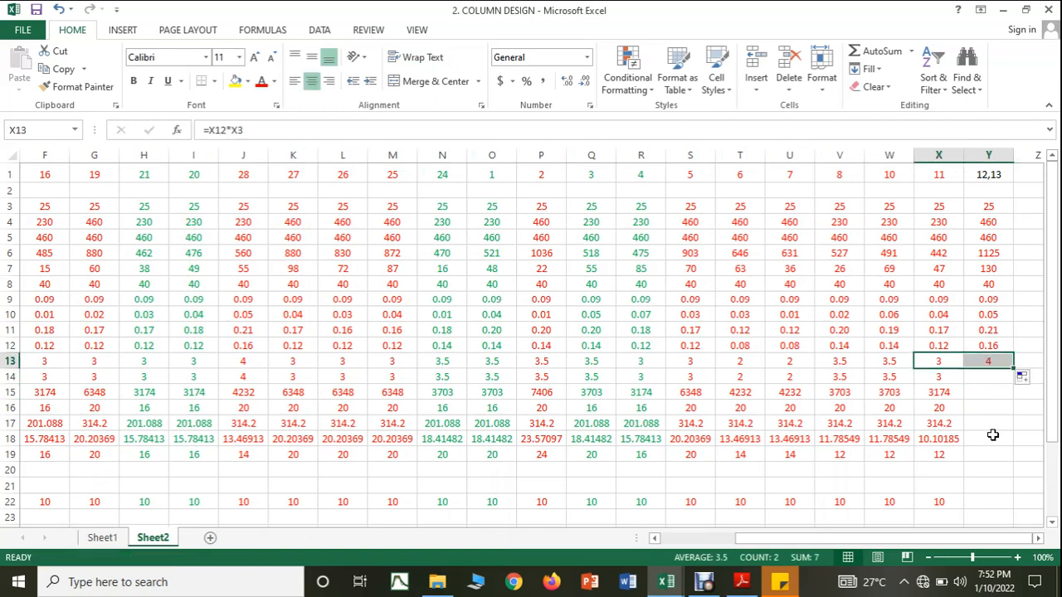
{"action": "left_click", "coordinate": [955, 378]}
{"action": "left_click_drag", "start_coordinate": [966, 382], "coordinate": [1009, 384]}
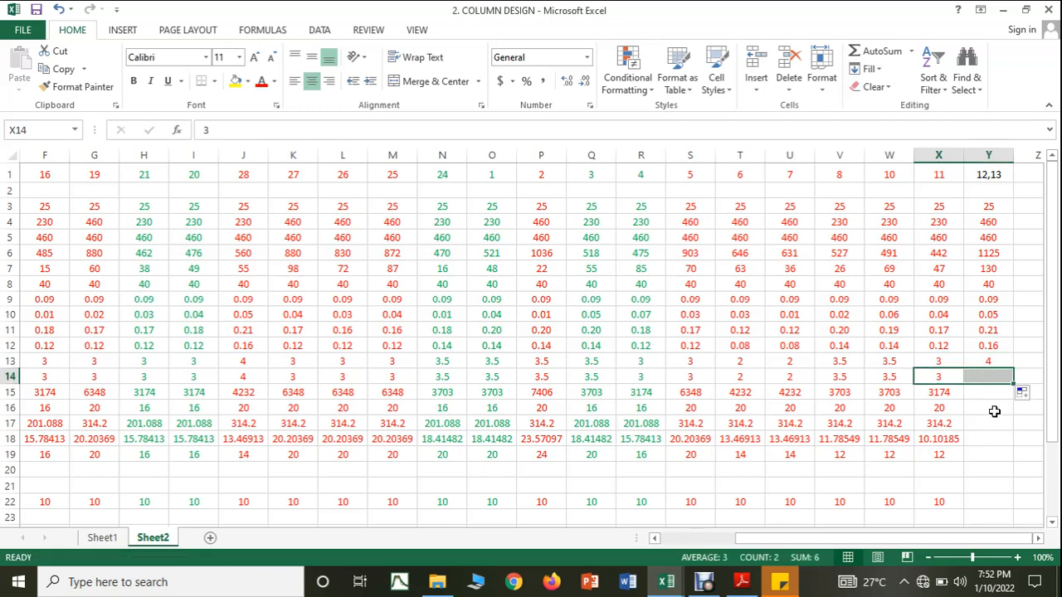
{"action": "left_click", "coordinate": [1000, 375]}
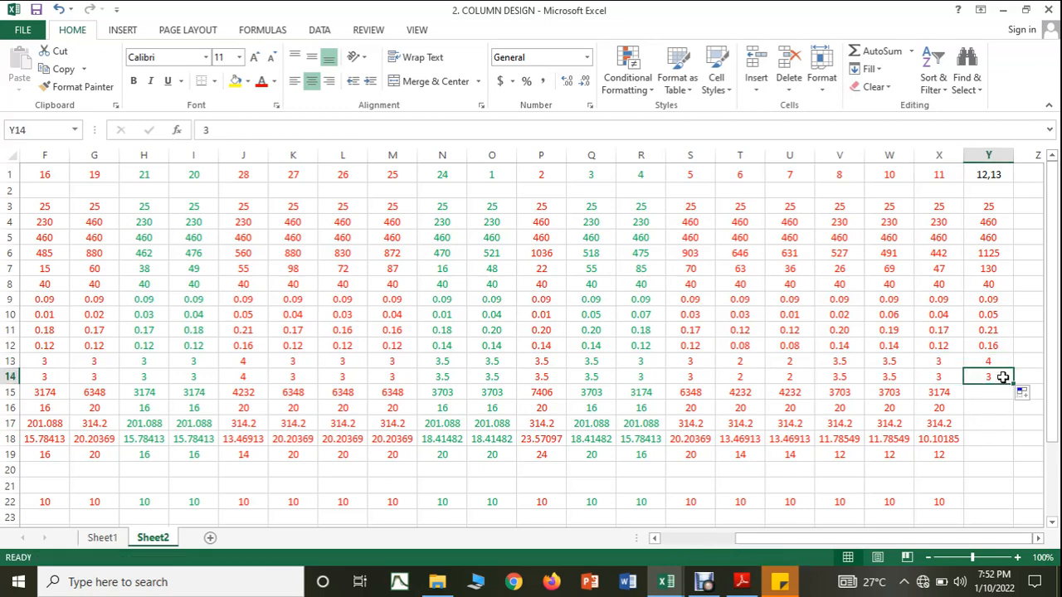
{"action": "type", "text": "4"}
{"action": "left_click", "coordinate": [1027, 424]}
Step: Copy the steel area formula from X15 into Y15 and enter 20 mm as the bar diameter in Y16
{"action": "left_click", "coordinate": [954, 395]}
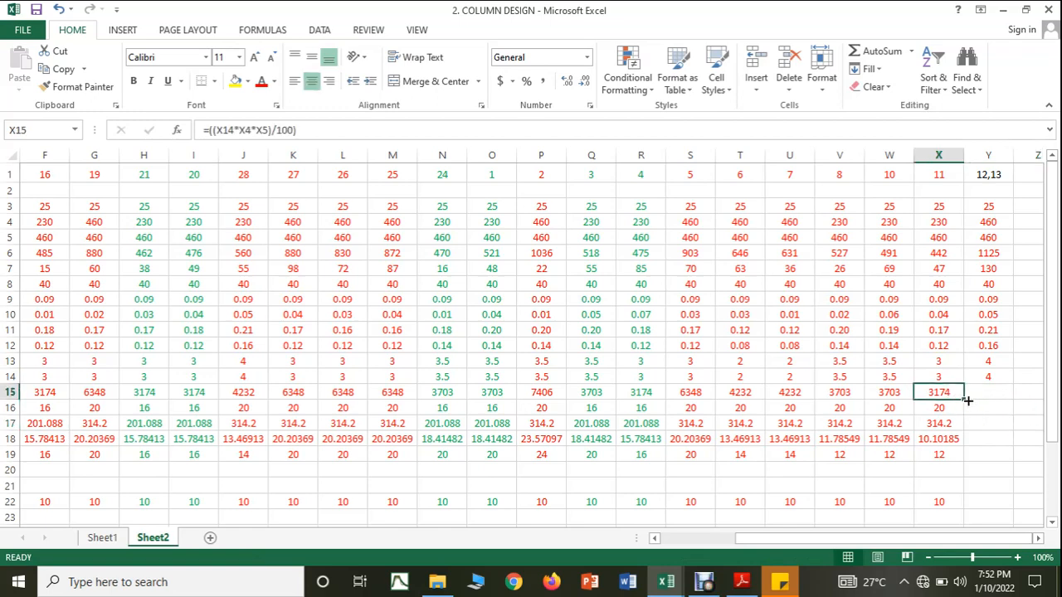
{"action": "left_click_drag", "start_coordinate": [963, 400], "coordinate": [992, 398]}
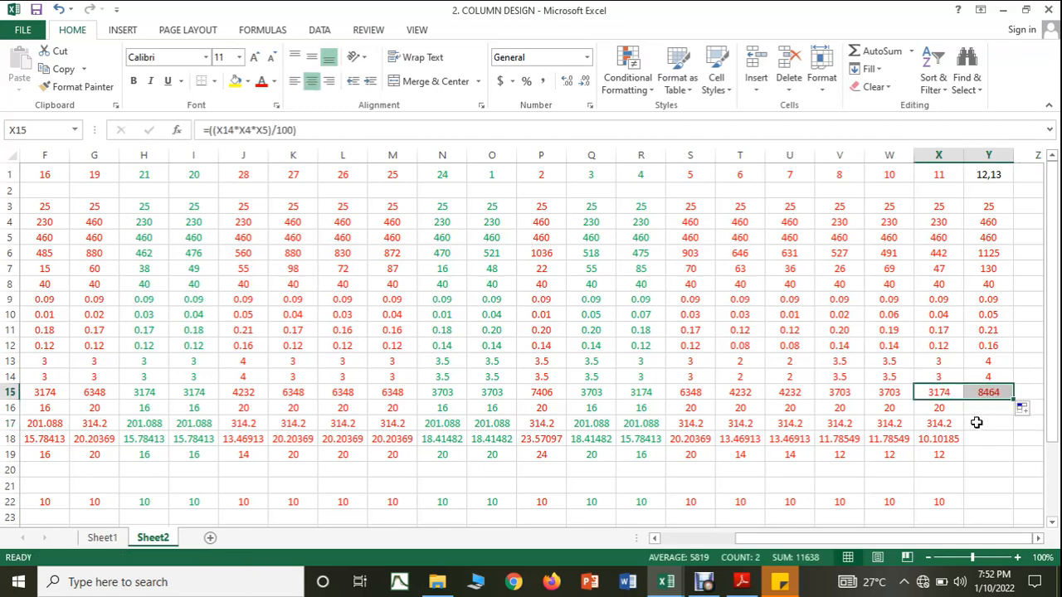
{"action": "left_click", "coordinate": [980, 409]}
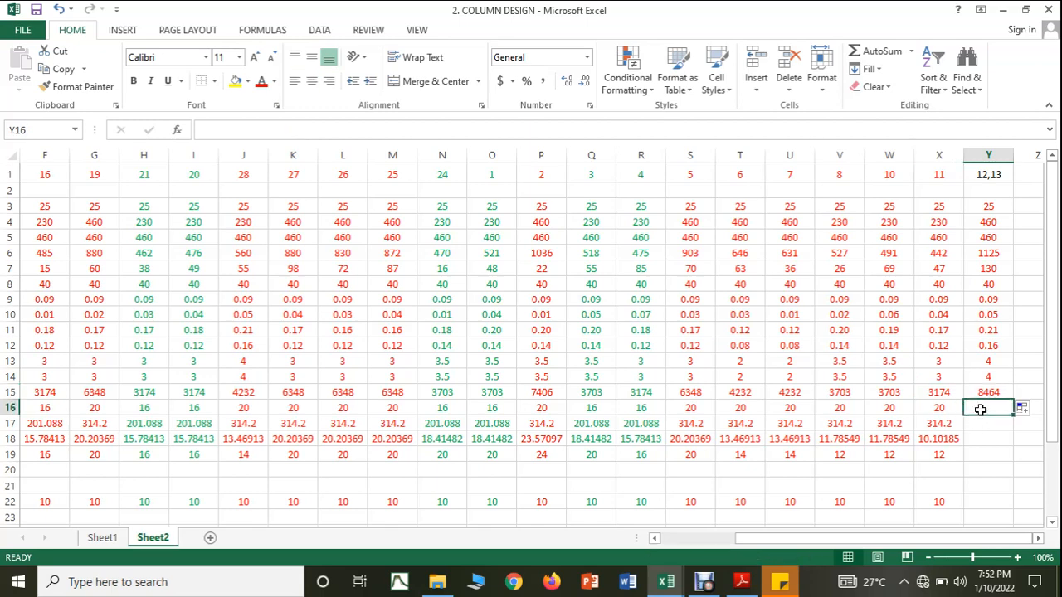
{"action": "type", "text": "20"}
{"action": "left_click", "coordinate": [981, 438]}
Step: Copy the bar area formula from X17 into Y17 and the required bar count formula from X18 into Y18
{"action": "left_click", "coordinate": [954, 428]}
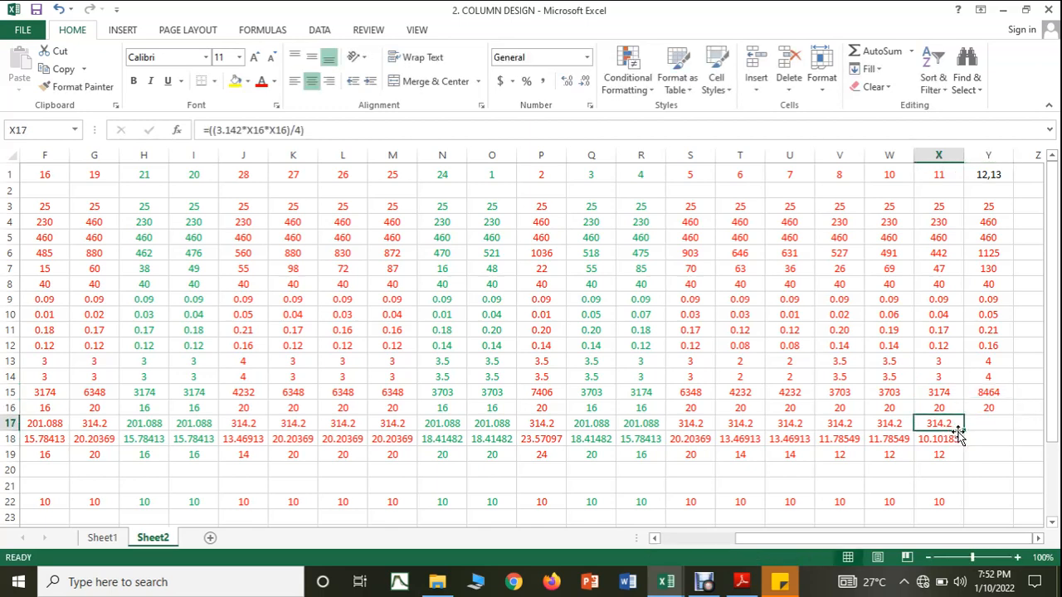
{"action": "left_click_drag", "start_coordinate": [958, 436], "coordinate": [989, 427]}
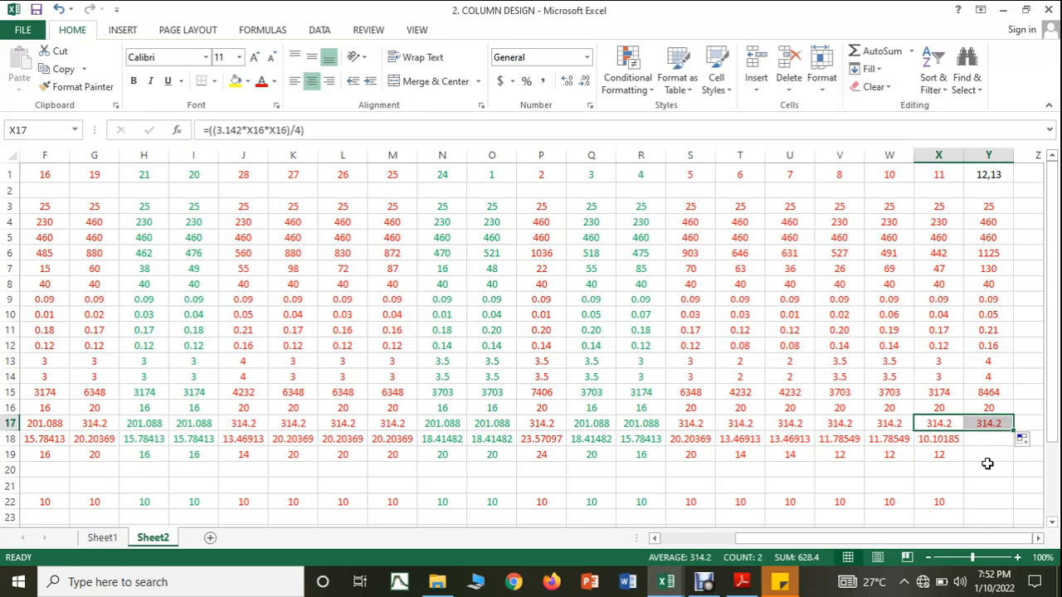
{"action": "left_click", "coordinate": [958, 440]}
{"action": "left_click_drag", "start_coordinate": [964, 446], "coordinate": [993, 448]}
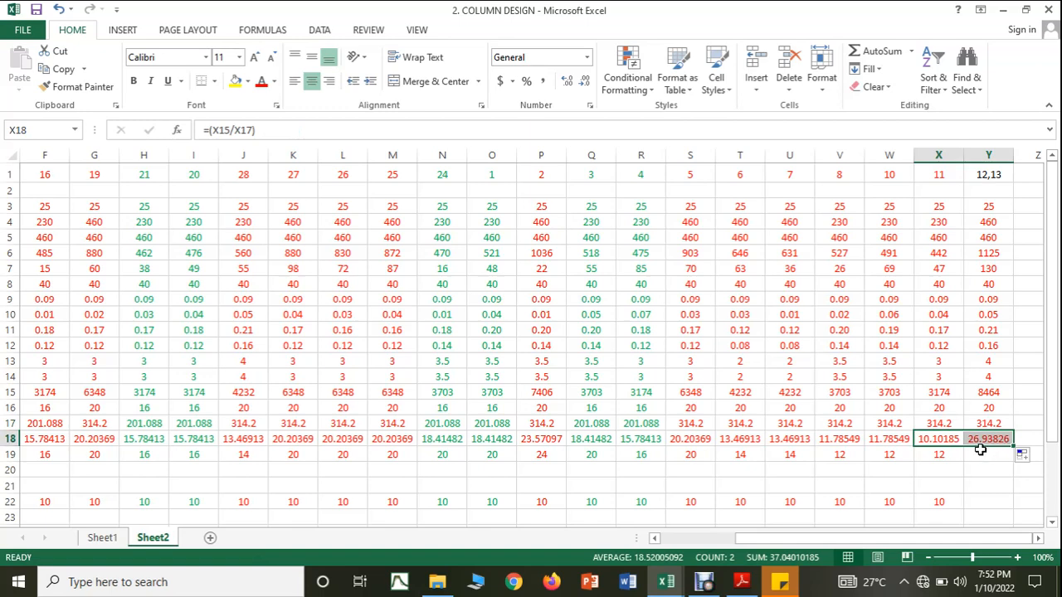
{"action": "left_click", "coordinate": [997, 409]}
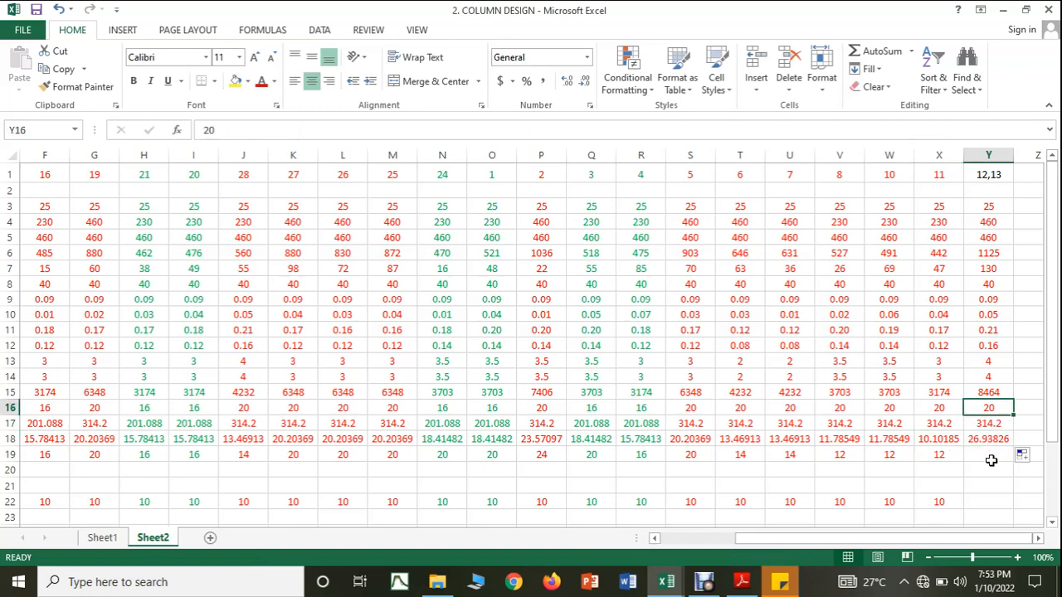
Step: Change the bar diameter in Y16 to 24 mm and enter 20 as the final number of rods in Y19
{"action": "type", "text": "24"}
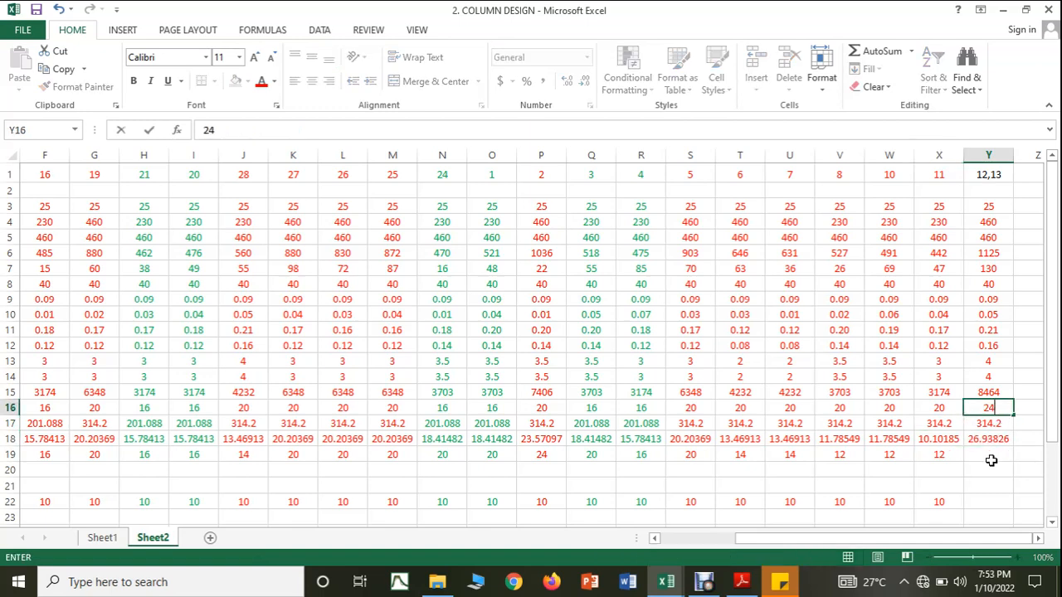
{"action": "left_click", "coordinate": [1006, 487]}
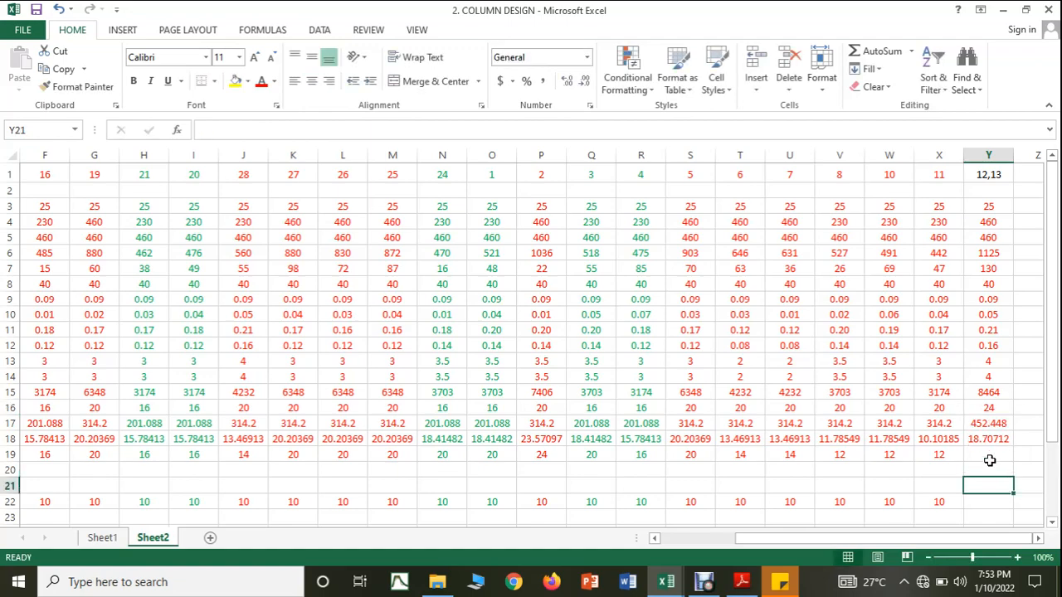
{"action": "left_click", "coordinate": [988, 455]}
{"action": "type", "text": "20"}
{"action": "left_click_drag", "start_coordinate": [993, 489], "coordinate": [1033, 439]}
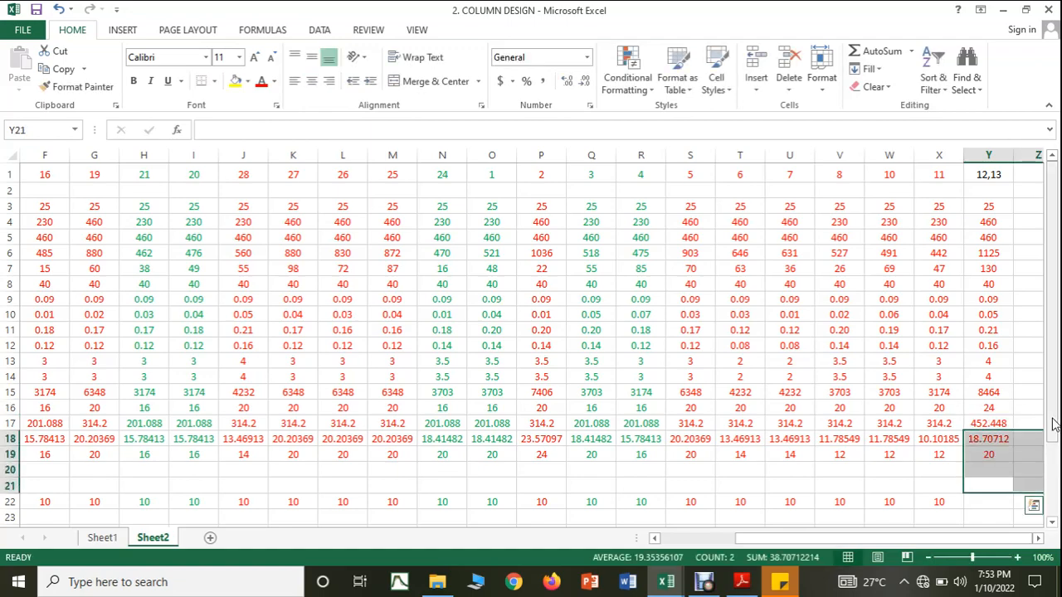
Step: Enter 10 mm as the lateral tie rod diameter for columns 12,13 in Y22
{"action": "scroll", "coordinate": [971, 476], "scroll_direction": "down", "scroll_amount": 2}
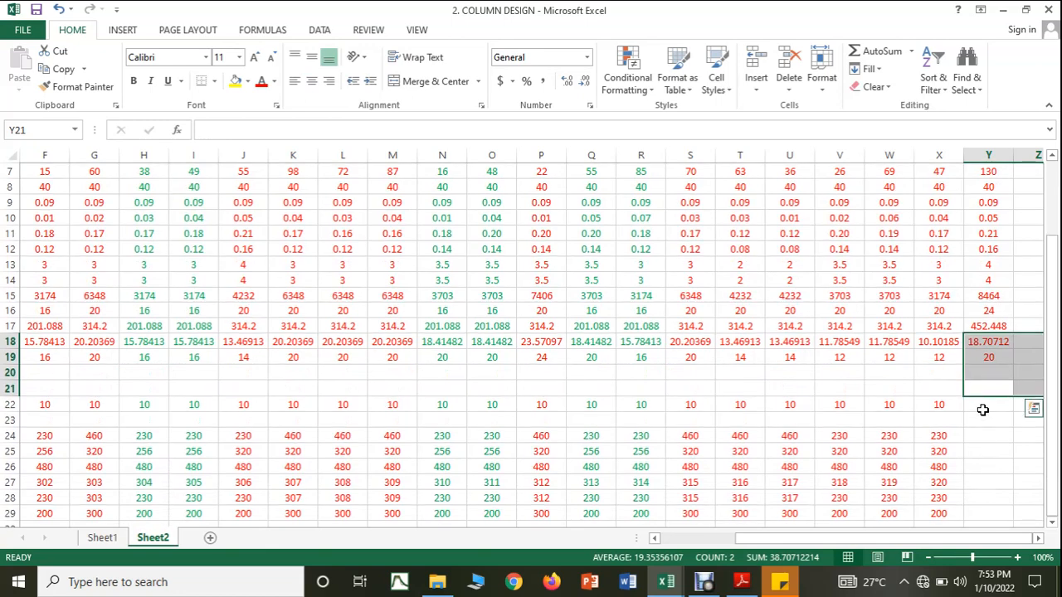
{"action": "left_click", "coordinate": [984, 406]}
{"action": "type", "text": "10"}
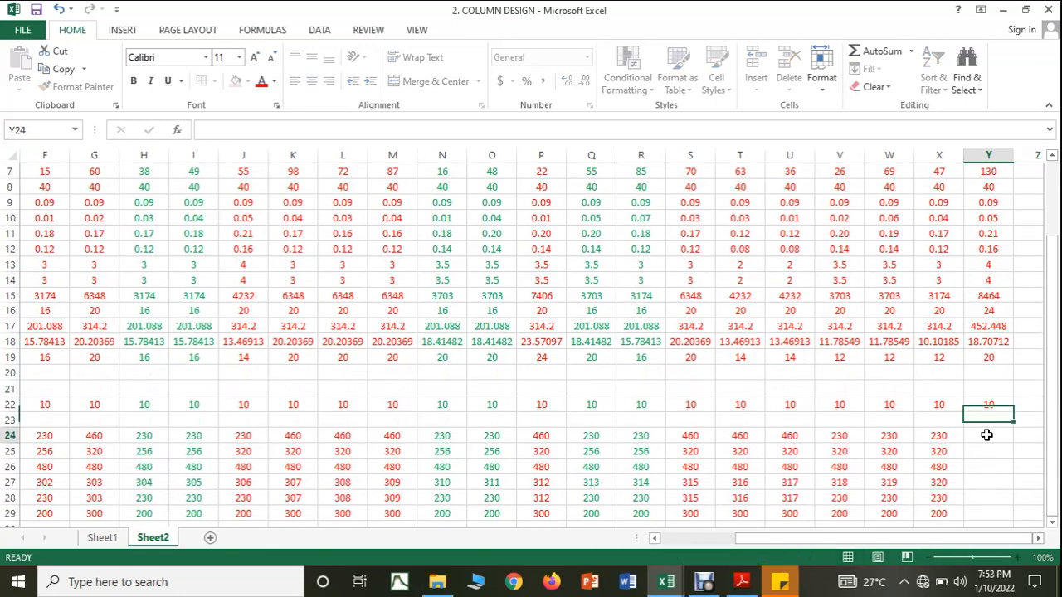
Step: Fill the lateral tie spacing rows Y24 to Y28 from column X and enter 300 as the provided spacing in Y29
{"action": "left_click", "coordinate": [986, 435]}
{"action": "scroll", "coordinate": [974, 427], "scroll_direction": "down", "scroll_amount": 2}
{"action": "left_click_drag", "start_coordinate": [941, 340], "coordinate": [977, 422]}
{"action": "left_click", "coordinate": [987, 421]}
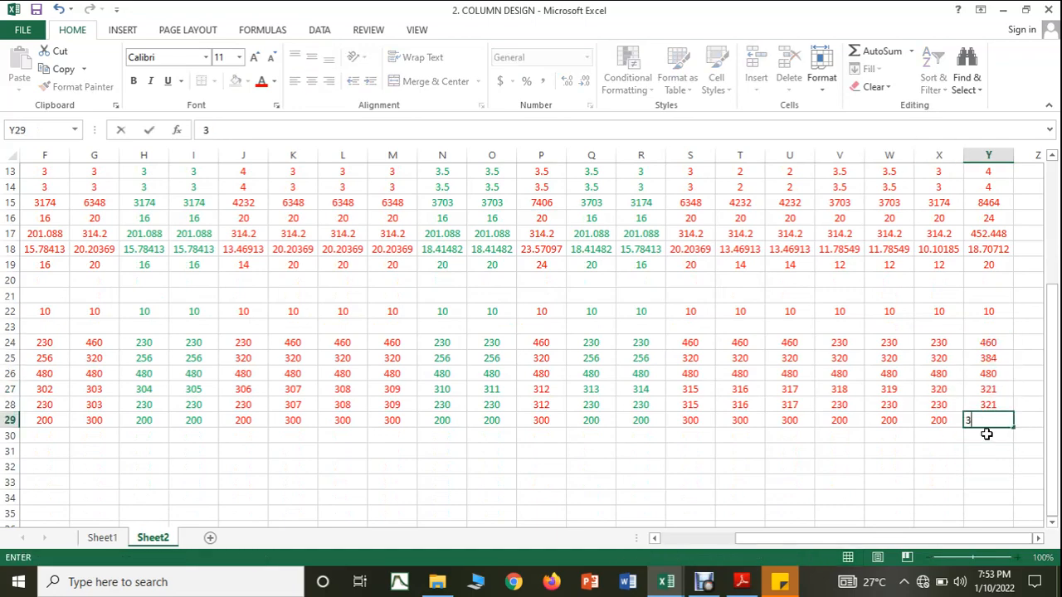
{"action": "type", "text": "300"}
{"action": "left_click", "coordinate": [986, 450]}
{"action": "scroll", "coordinate": [901, 448], "scroll_direction": "up", "scroll_amount": 4}
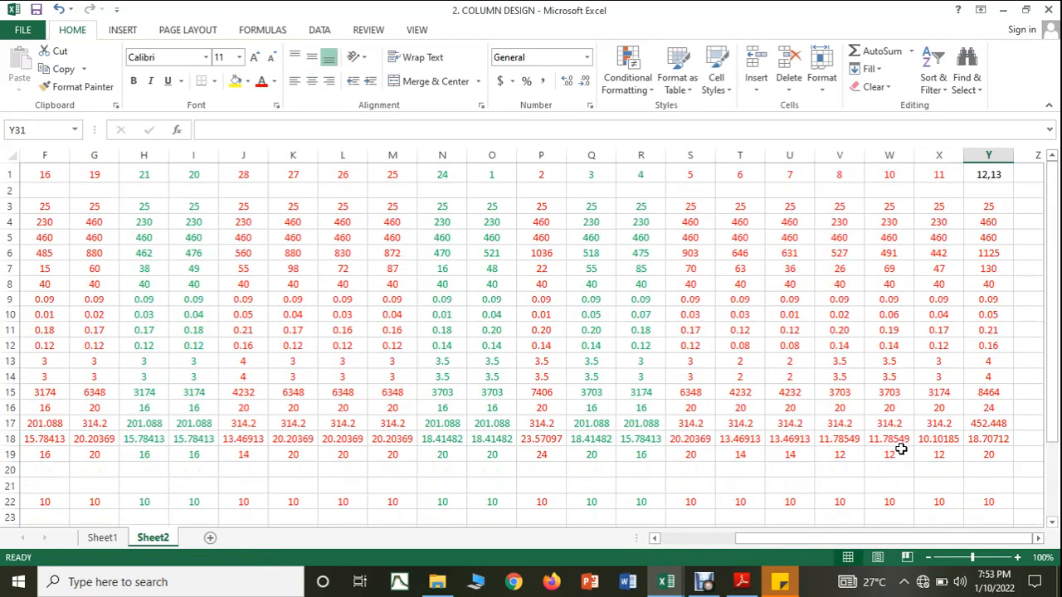
{"action": "left_click_drag", "start_coordinate": [832, 538], "coordinate": [736, 540]}
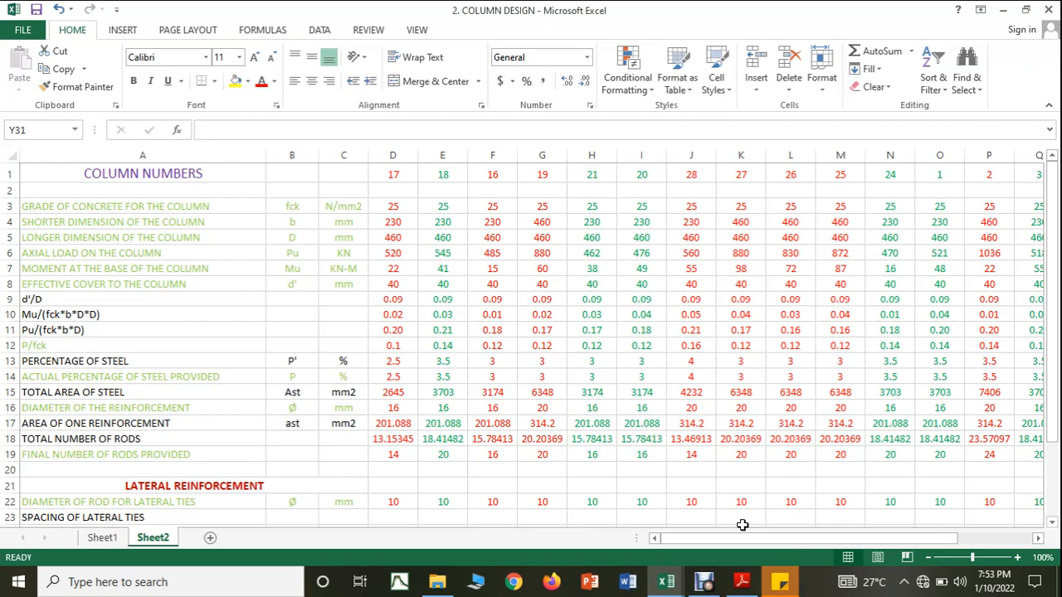
{"action": "left_click", "coordinate": [703, 582]}
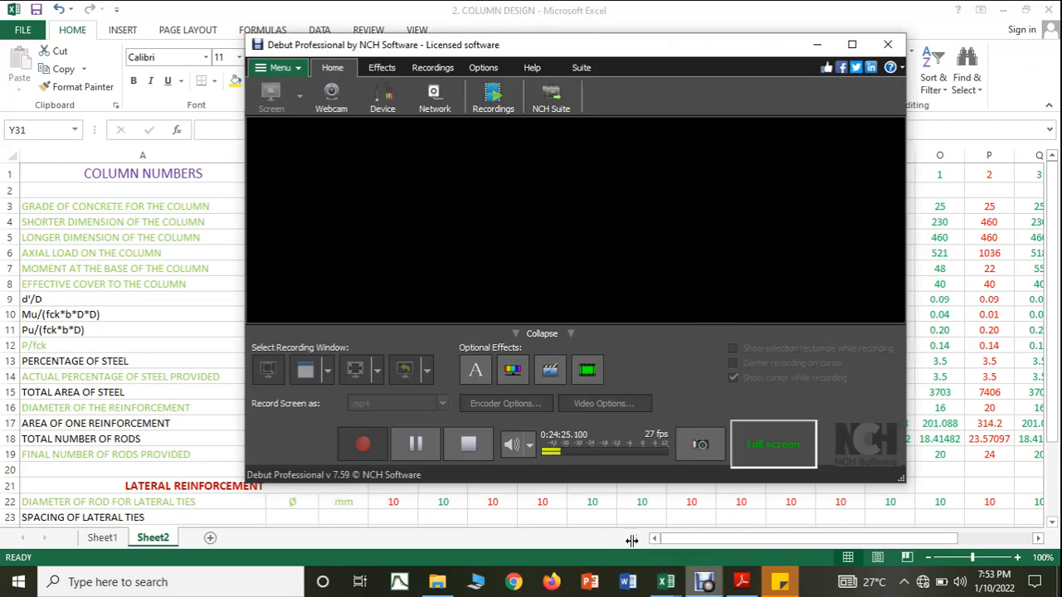